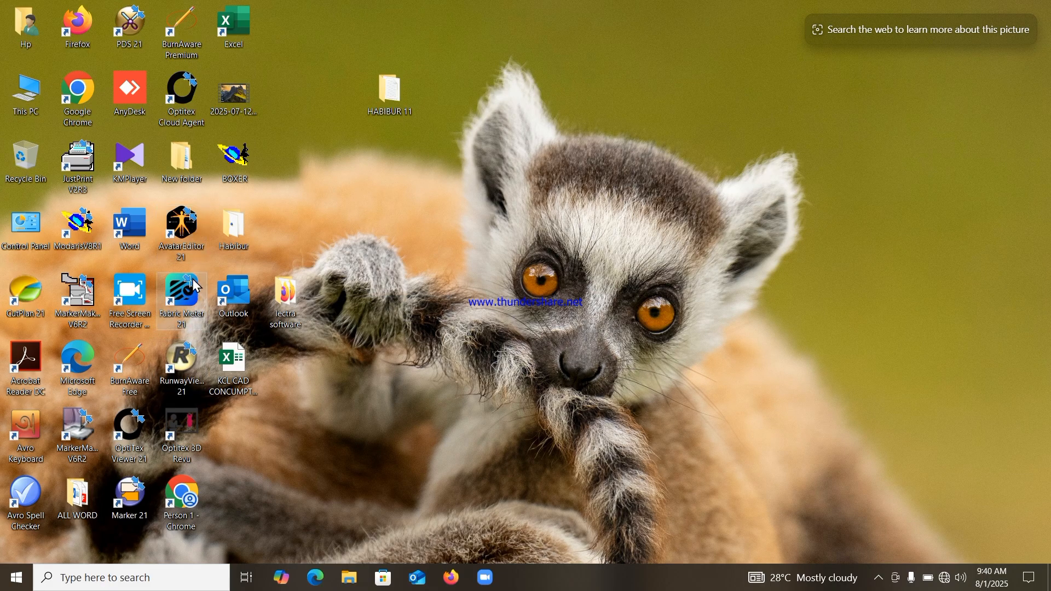
Refresh the desktop and launch ModarisV8R1.
right_click(336, 189)
left_click(356, 229)
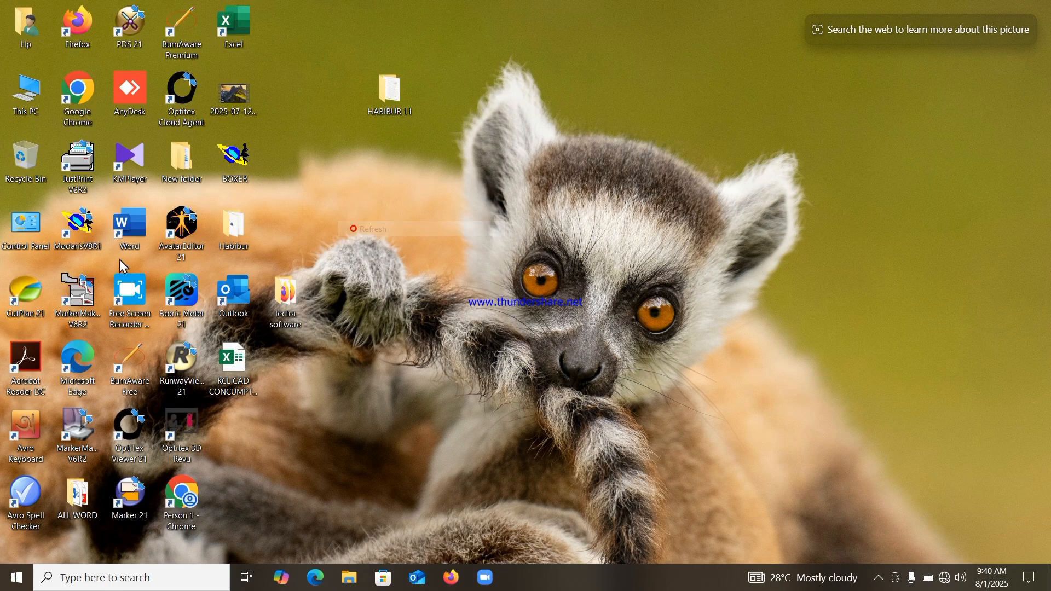
double_click(76, 240)
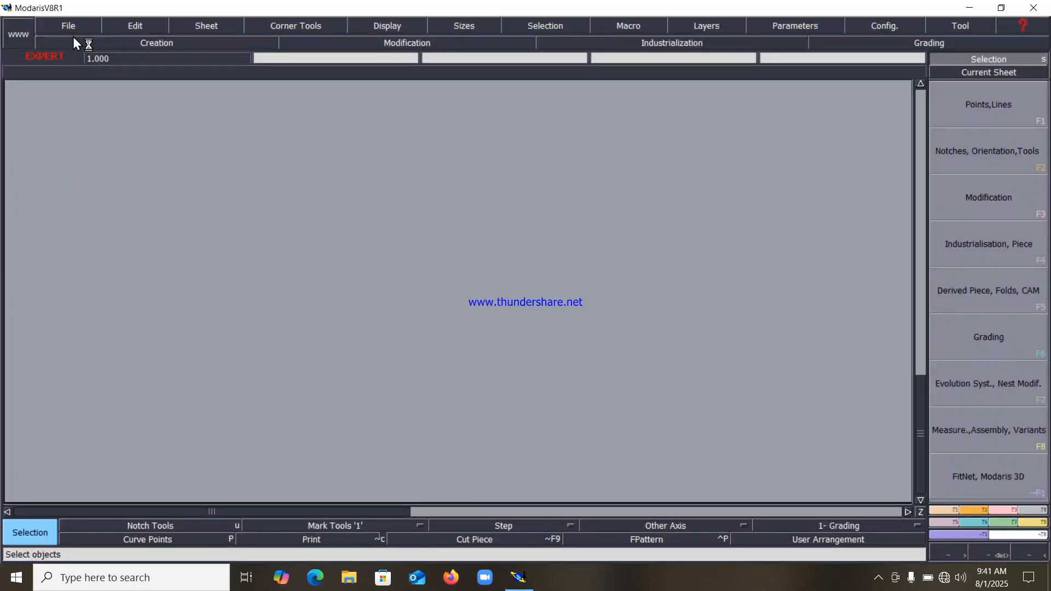
Create a new model named T36220012.
left_click(68, 27)
left_click(79, 43)
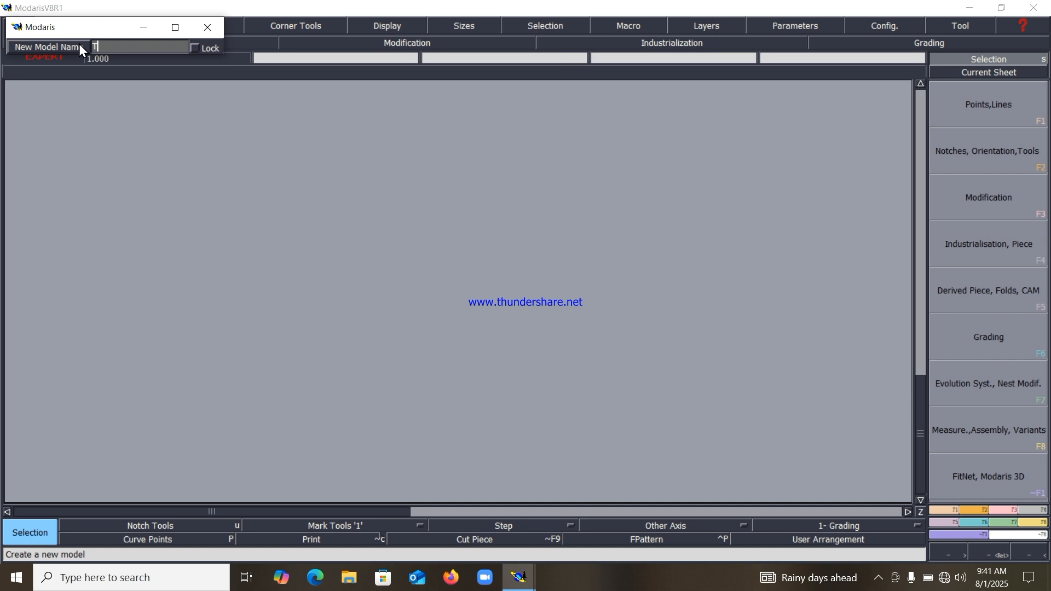
type("220012")
key("Return")
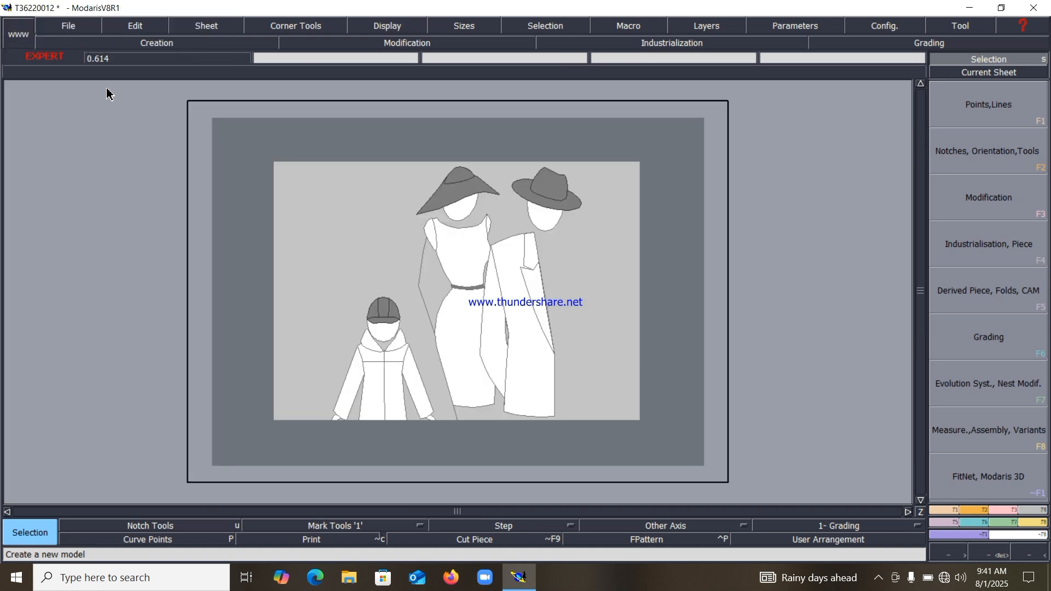
Add a new blank sheet to the model and display the title block and size list on the sheets.
left_click(226, 26)
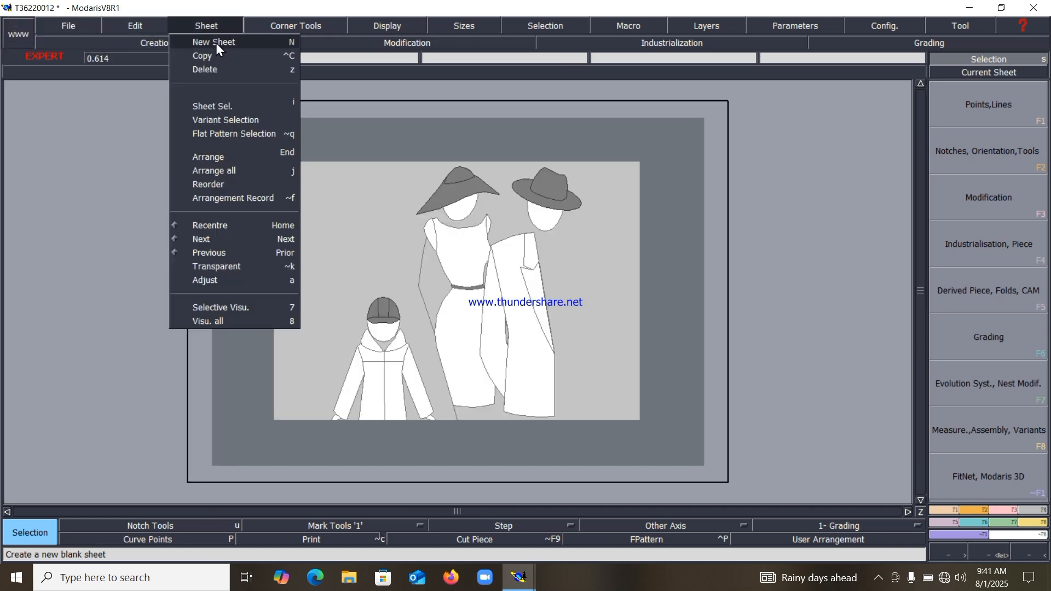
left_click(215, 43)
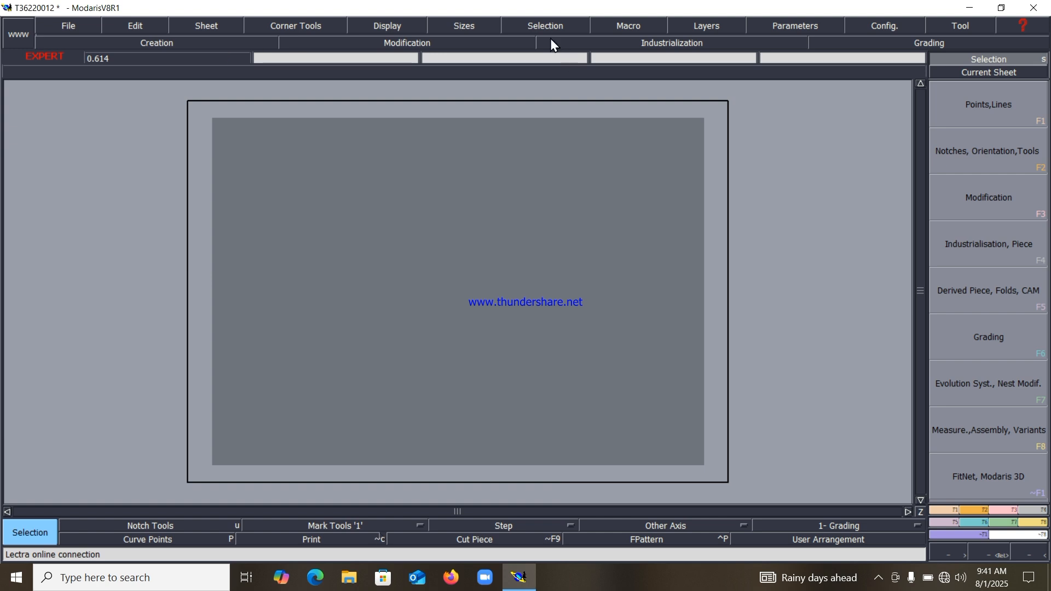
left_click(383, 26)
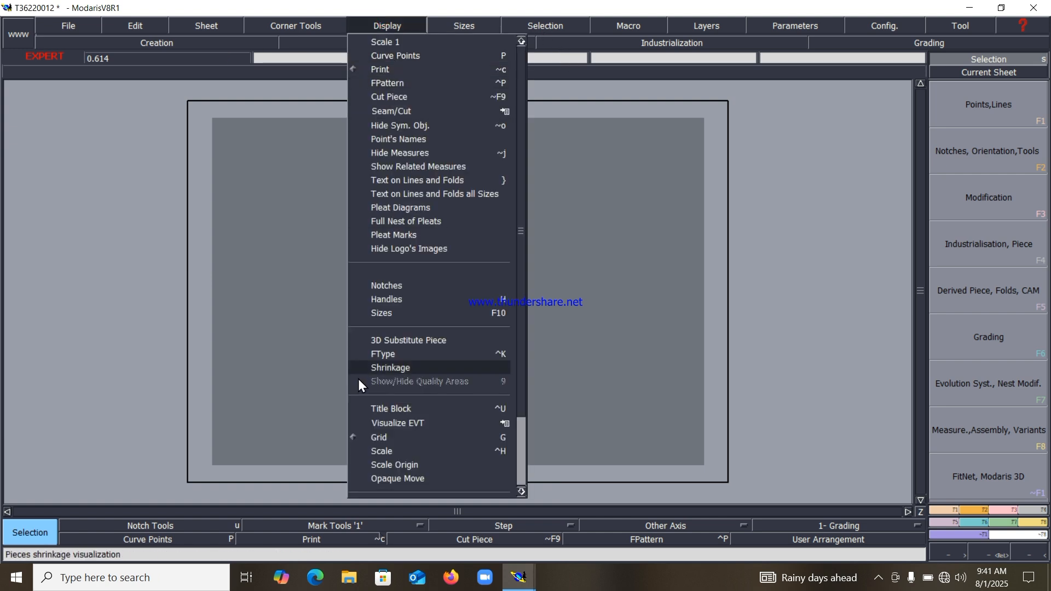
left_click(397, 406)
left_click(400, 21)
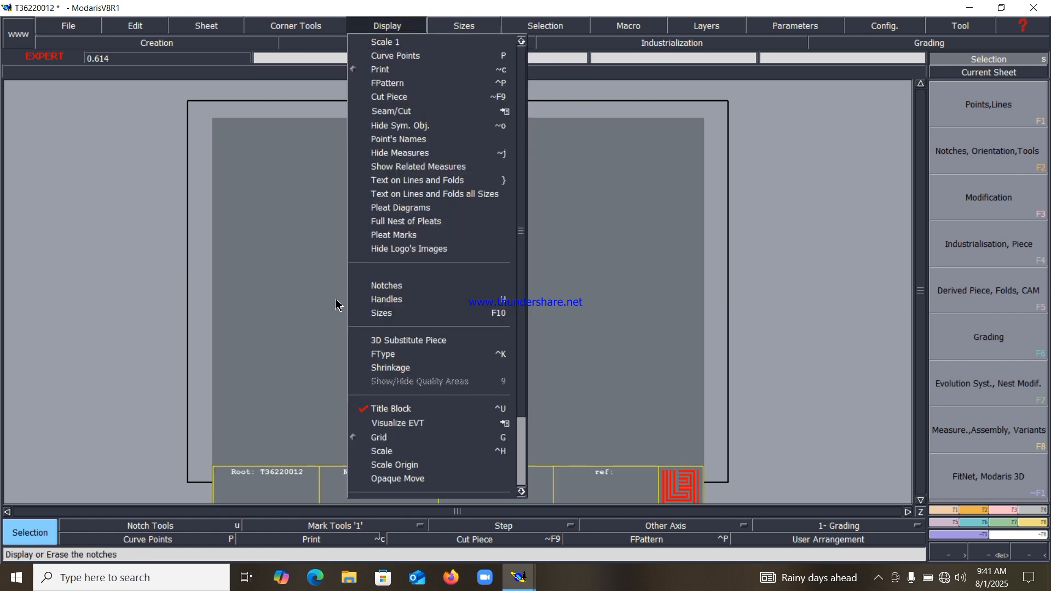
left_click(389, 314)
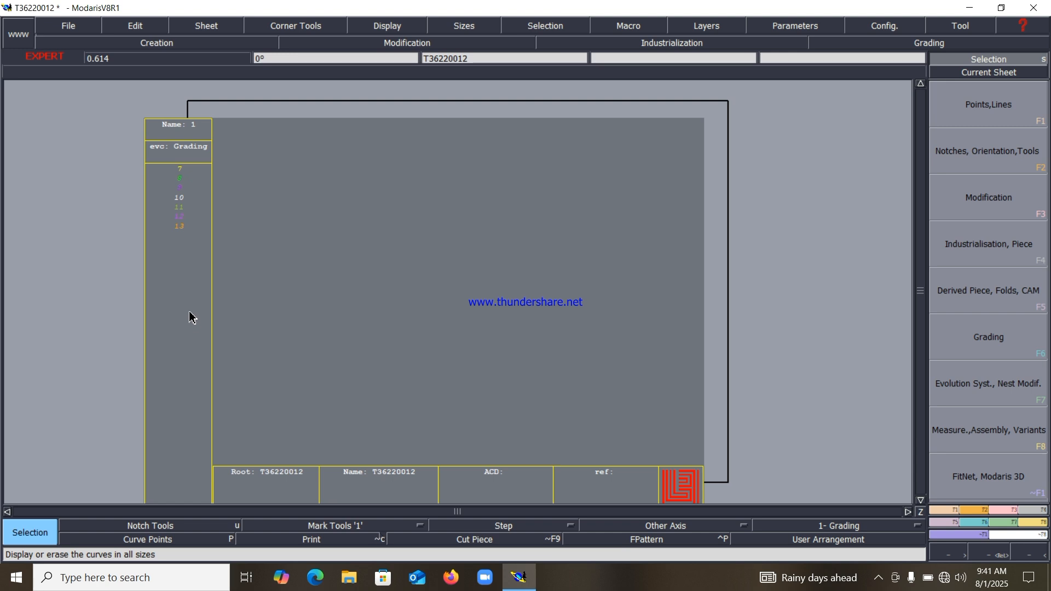
key("8")
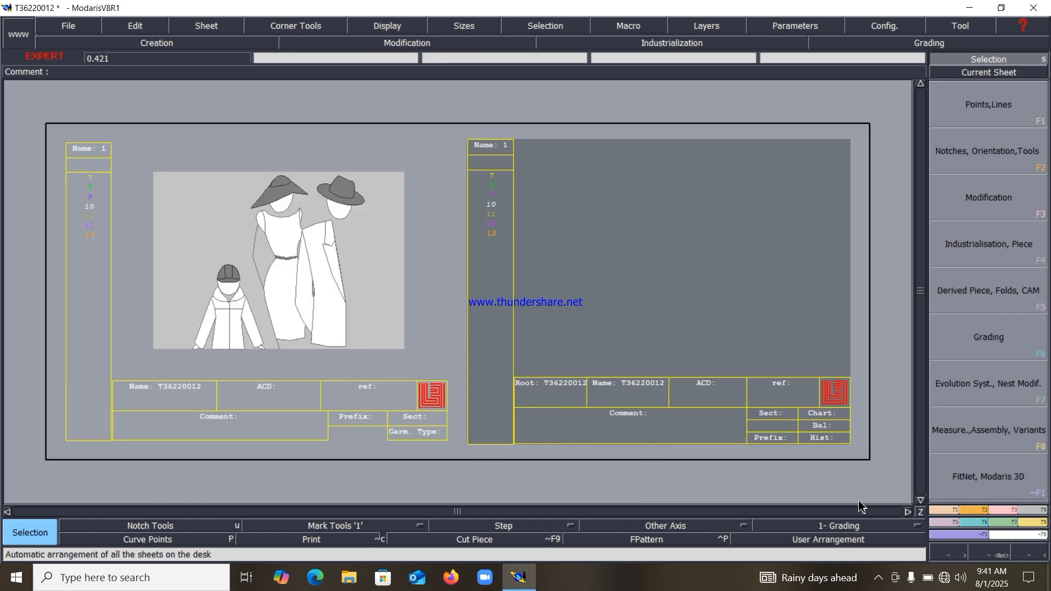
Rename size 10 to L in the size list of the model's image sheet.
left_click(134, 25)
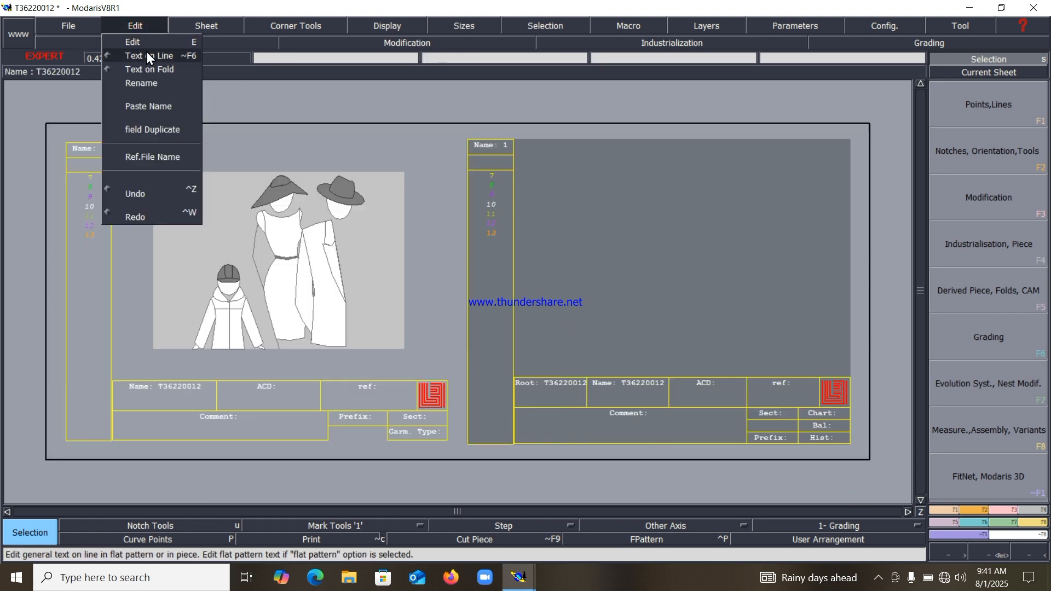
left_click(145, 44)
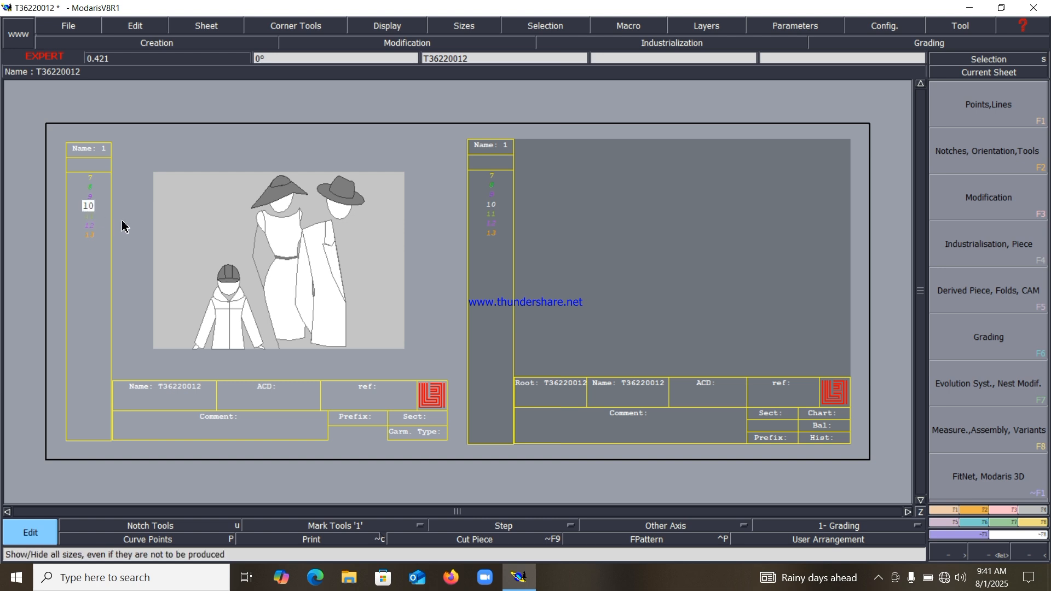
type("L")
left_click(122, 222)
Draw a rectangle on the blank sheet with a width of 40.50 cm and a height of -45 cm.
left_click(580, 321)
key("Home")
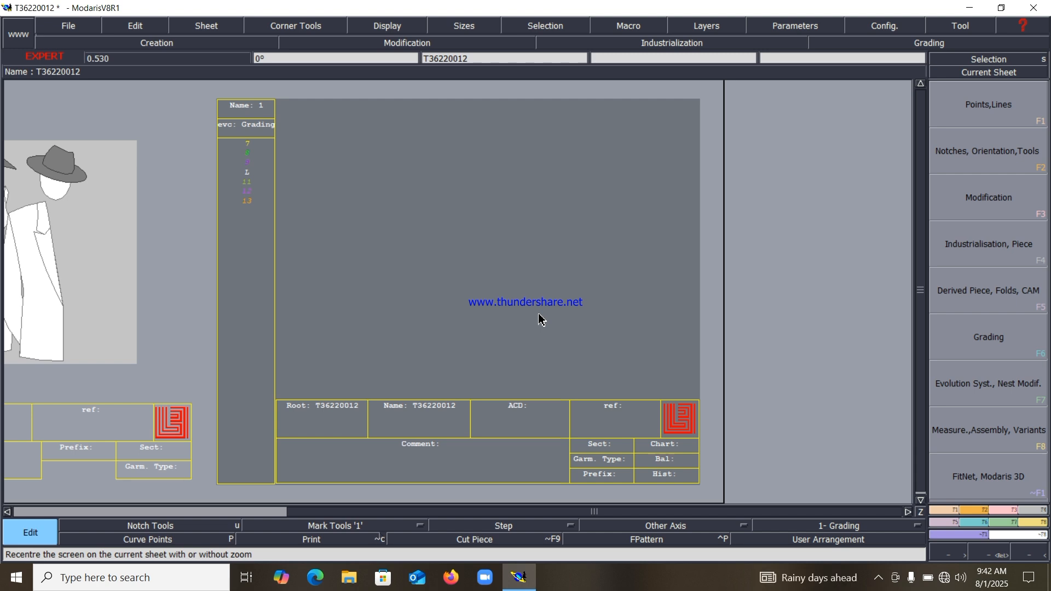
key("Return")
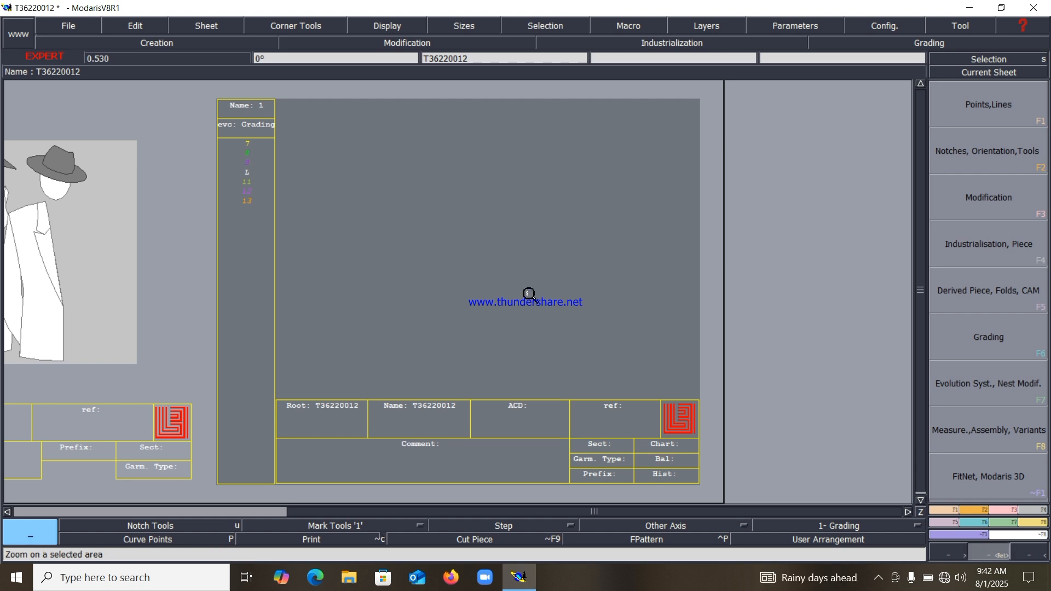
left_click(979, 511)
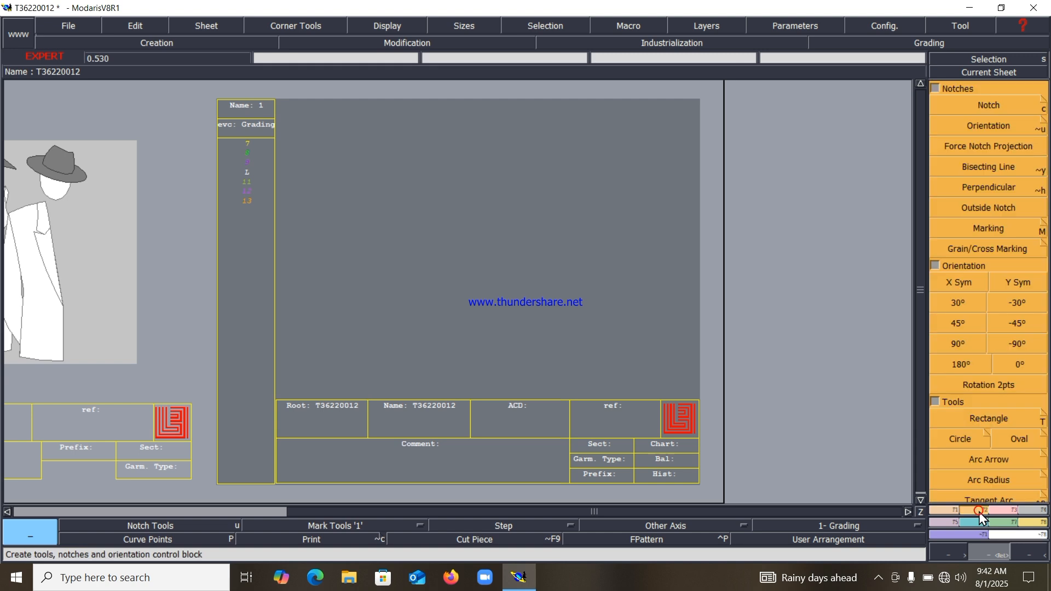
left_click(994, 419)
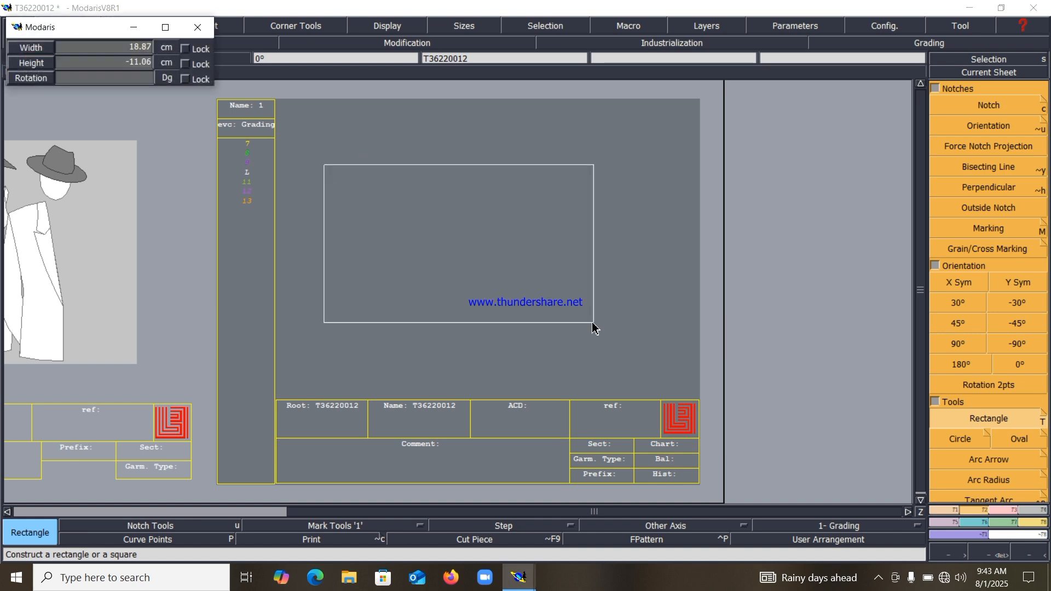
type("40")
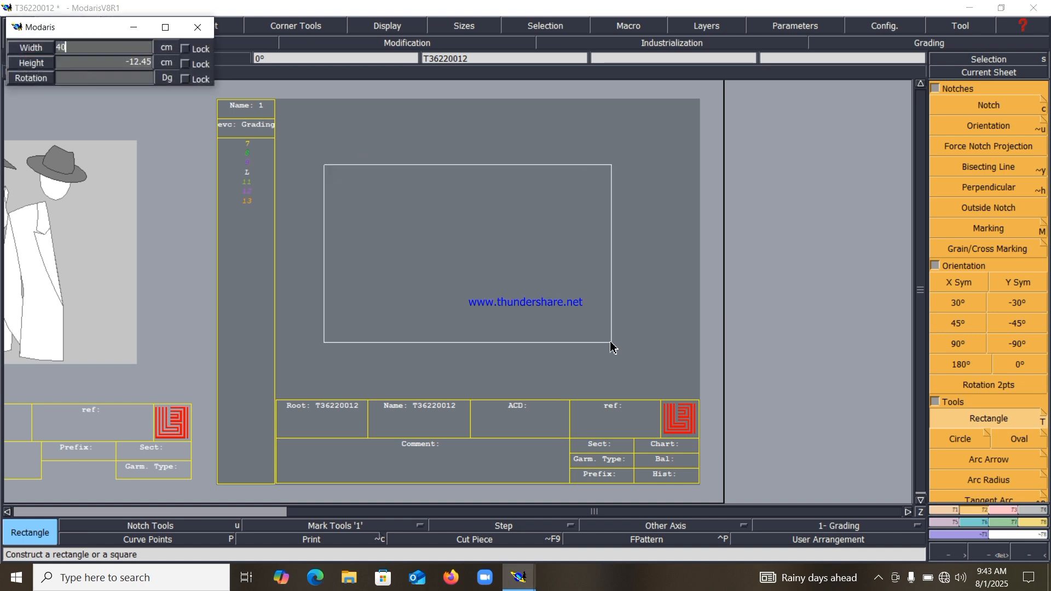
type(".50")
key("Tab")
type("-")
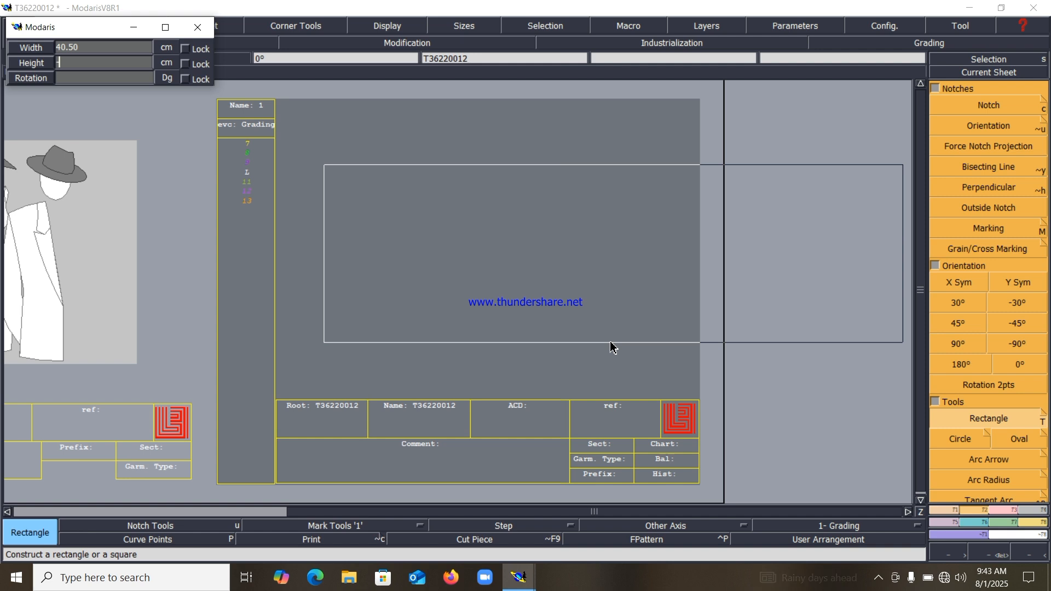
type("45")
key("Return")
scroll(898, 241, "down", 1)
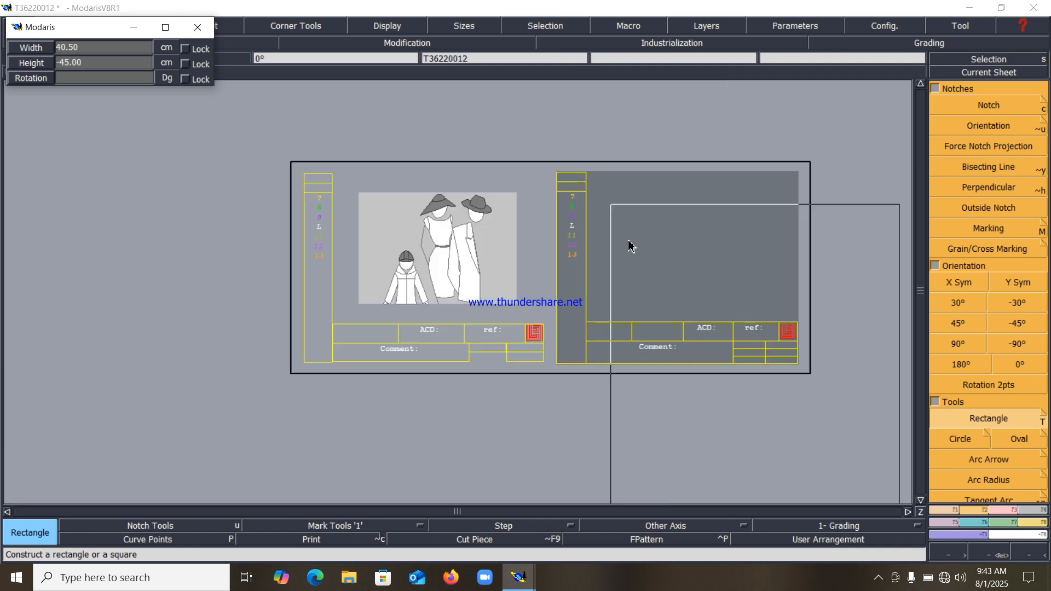
left_click(704, 261)
Add a midpoint to both the right and left vertical sides of the rectangle with Sequence Division.
key("F1")
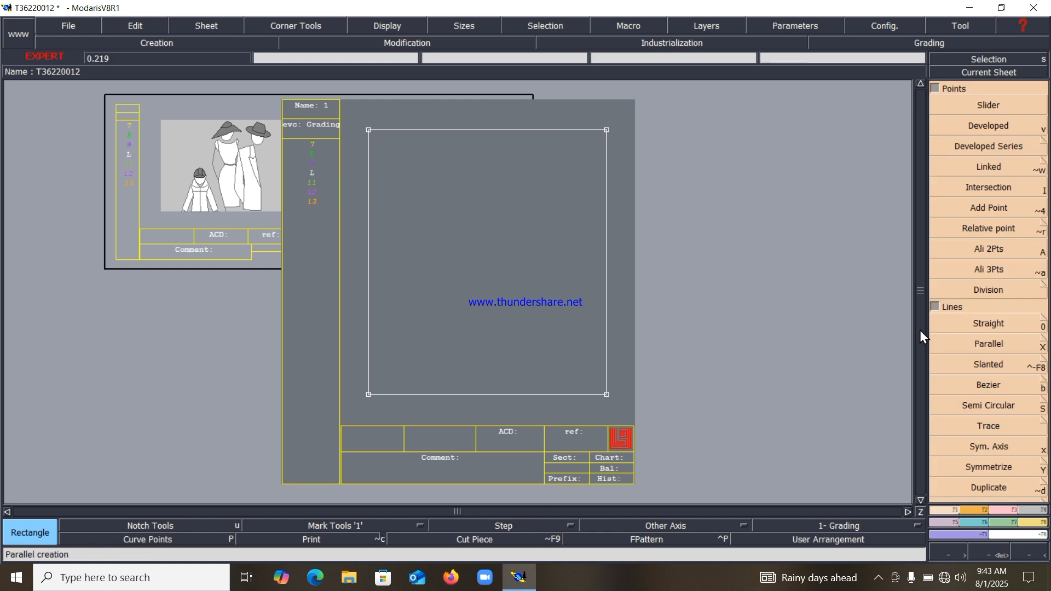
left_click(935, 89)
left_click(1011, 426)
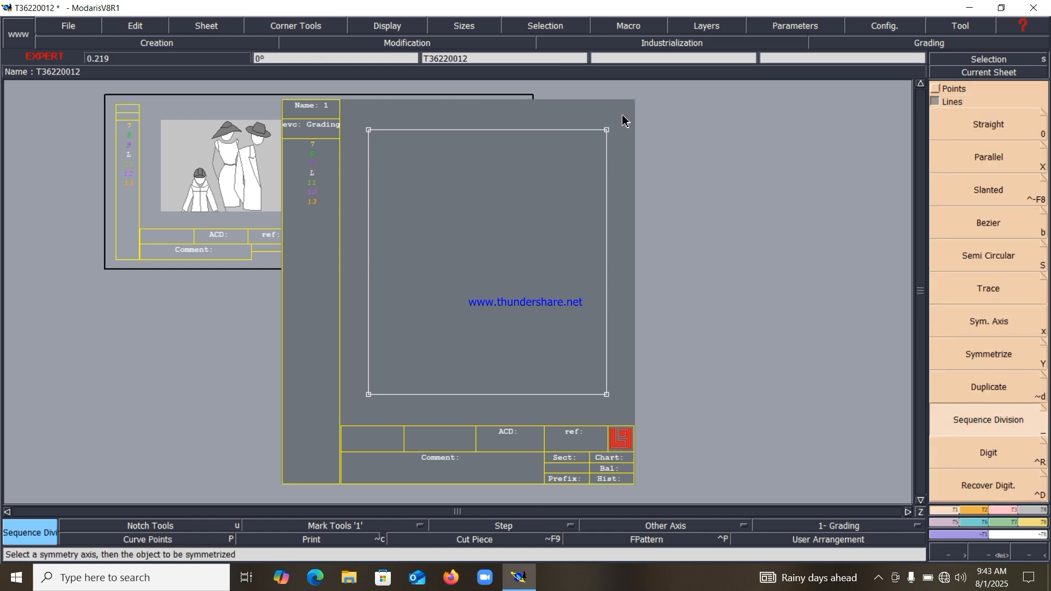
left_click(610, 136)
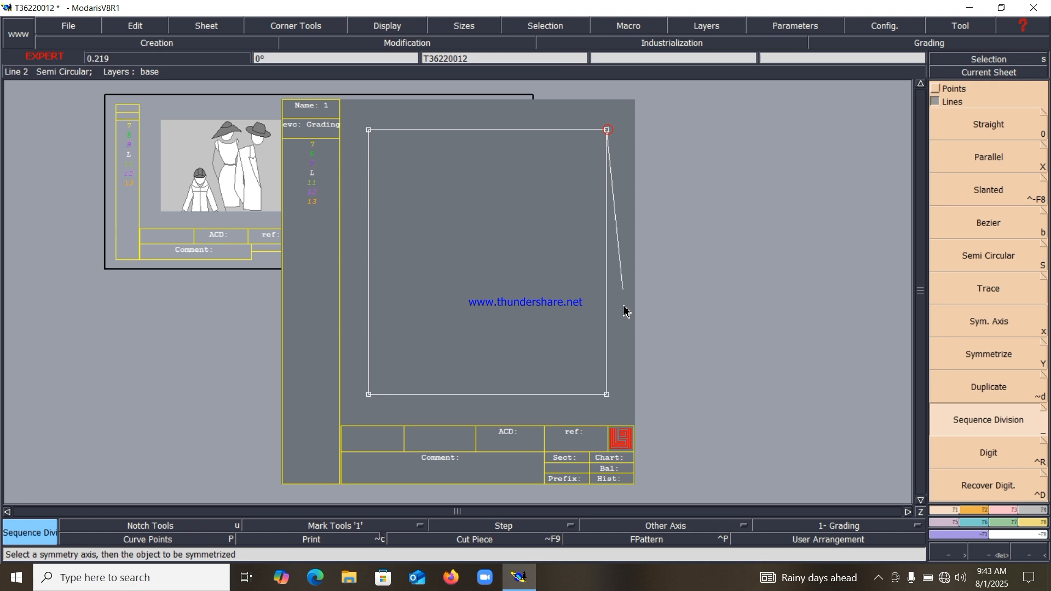
left_click(607, 395)
key("Return")
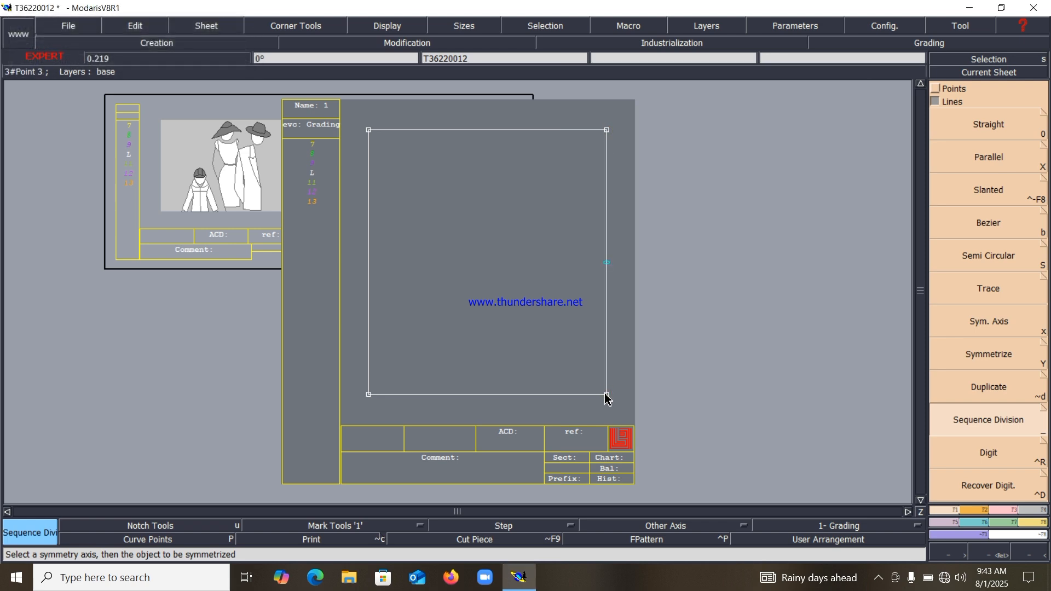
left_click(369, 131)
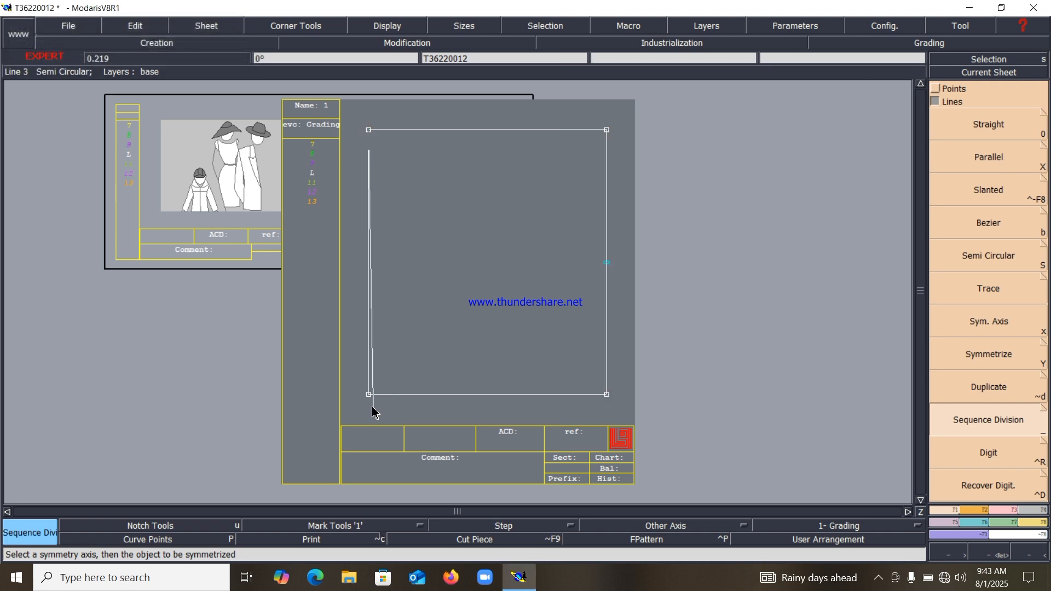
left_click(368, 395)
key("Return")
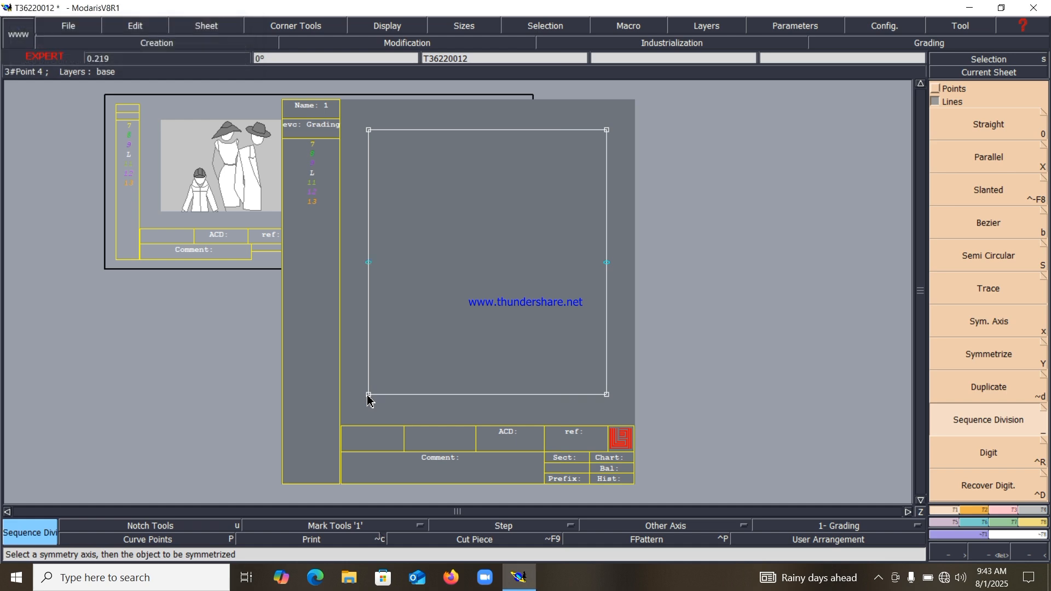
Draw a straight horizontal line across the rectangle joining the midpoints of its left and right sides.
key("0")
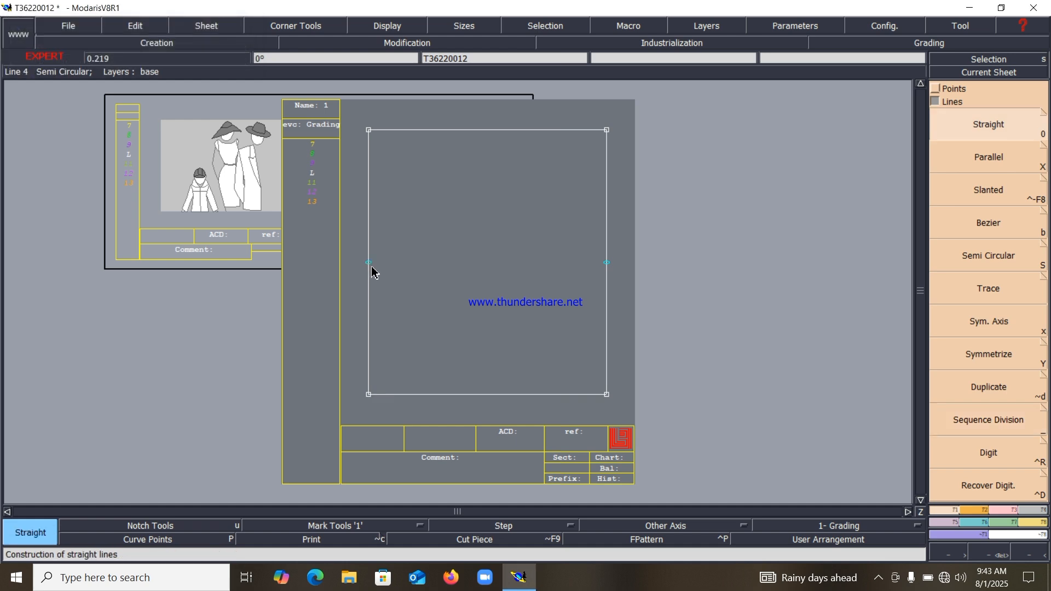
left_click(369, 263)
key("Escape")
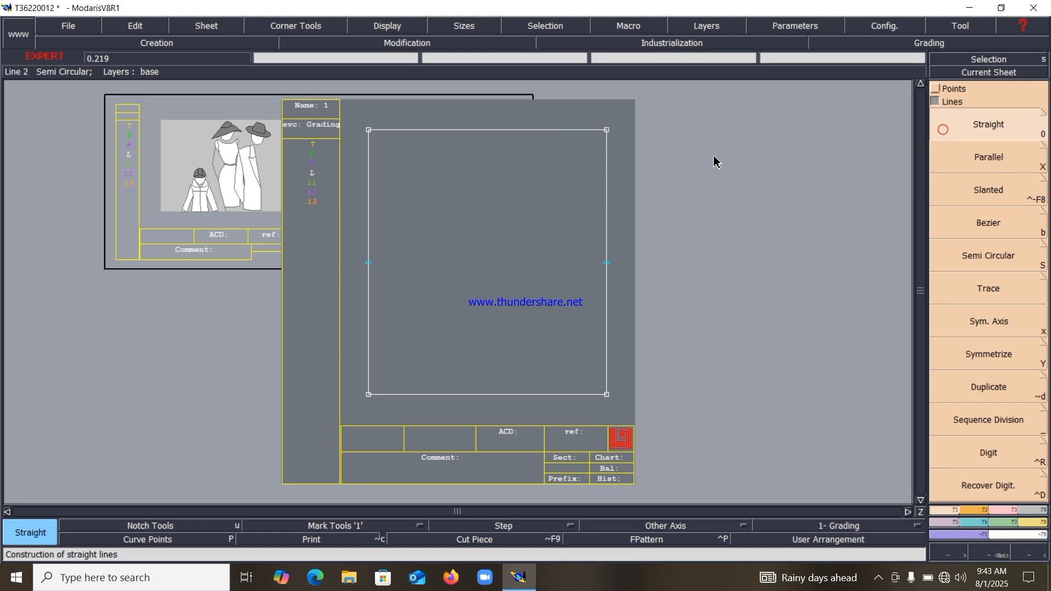
left_click(368, 263)
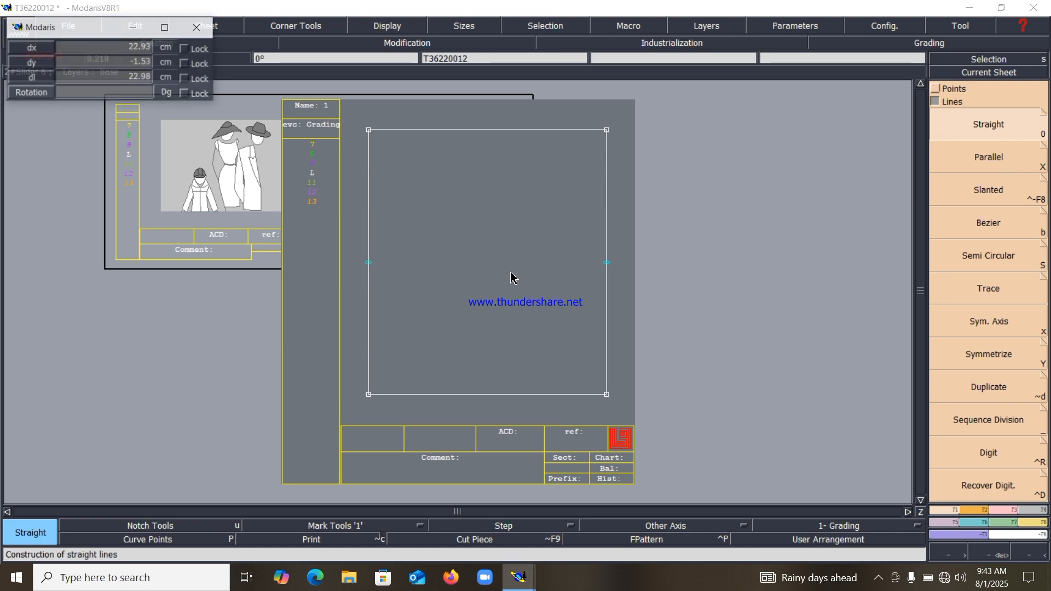
left_click(607, 262)
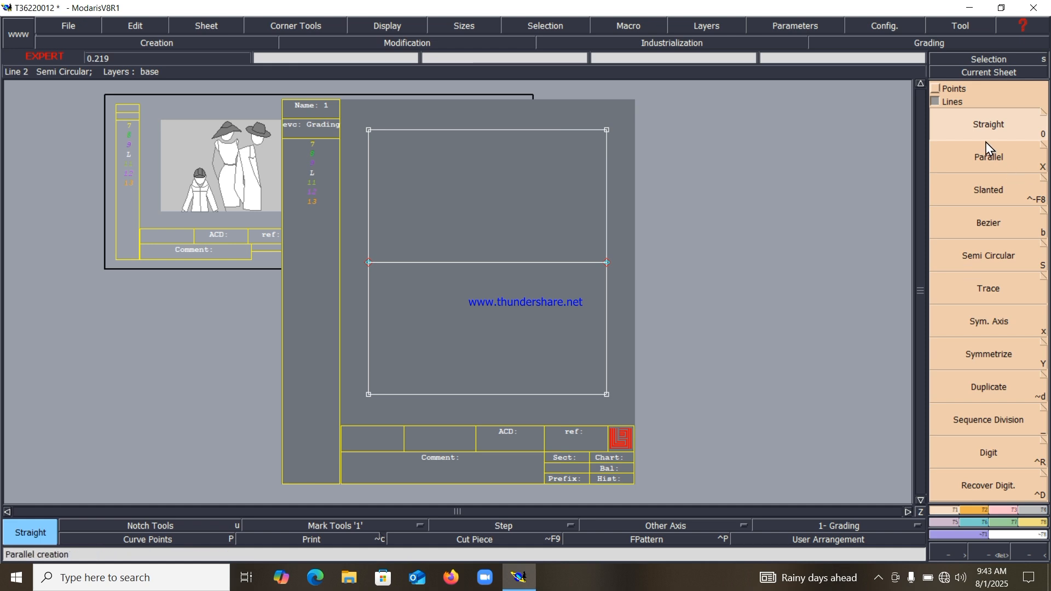
Create a line parallel to the rectangle's right side at a distance of -15 cm, inside the rectangle.
left_click(938, 89)
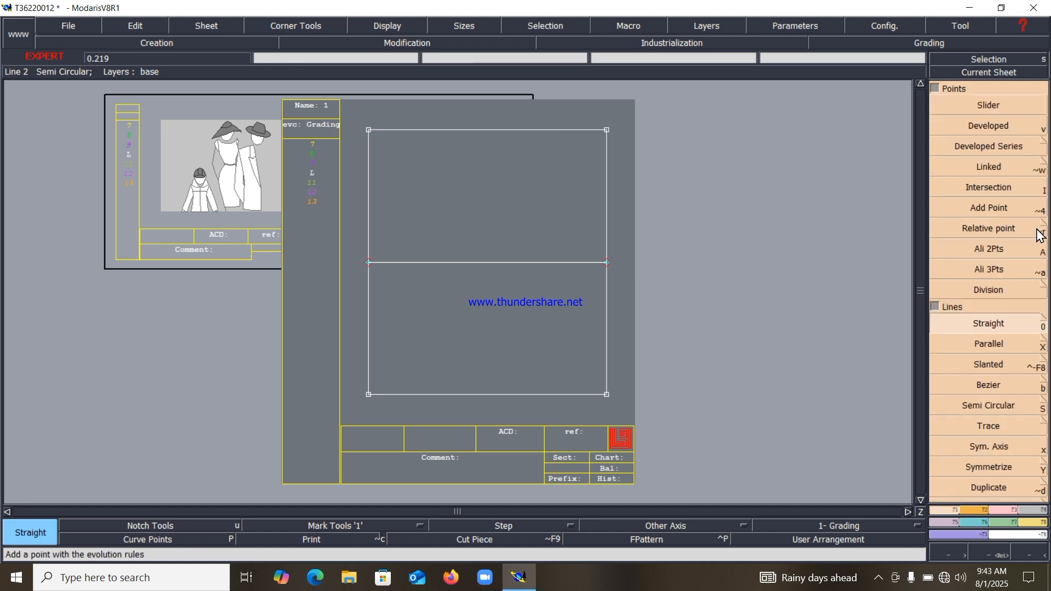
left_click(1004, 130)
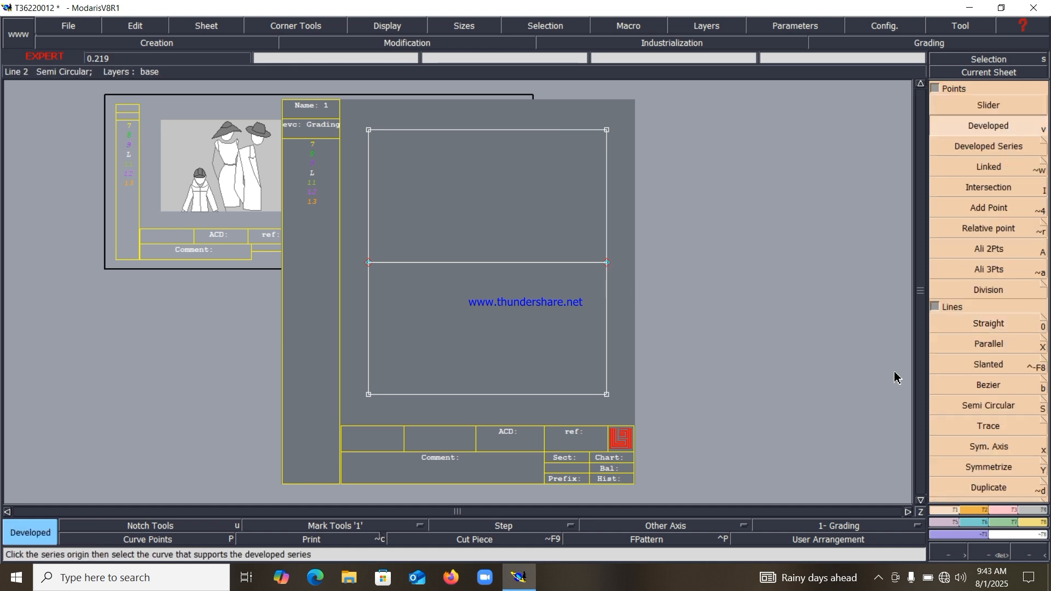
left_click(1003, 349)
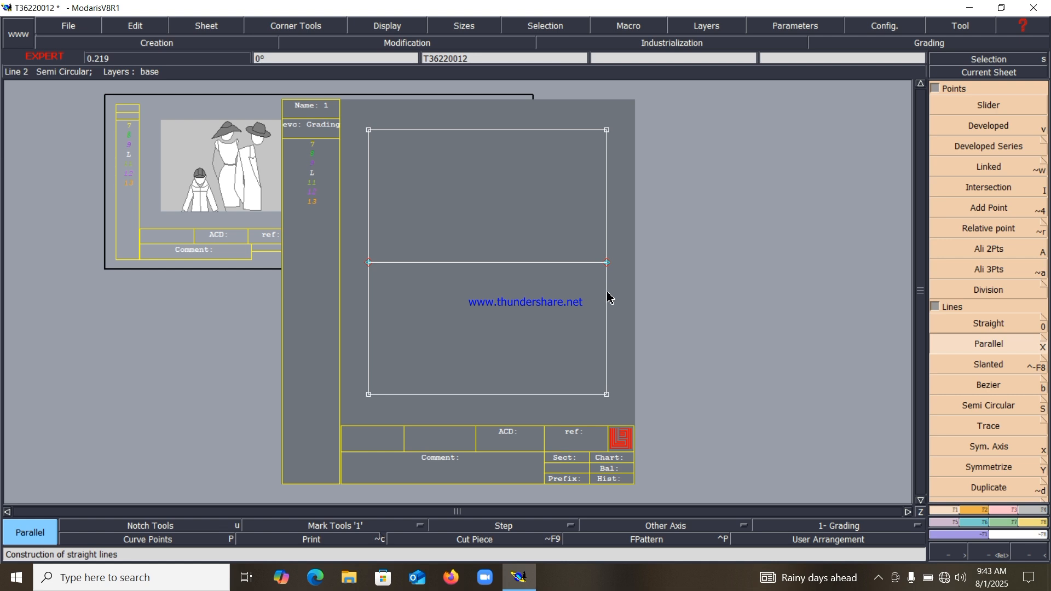
left_click(607, 295)
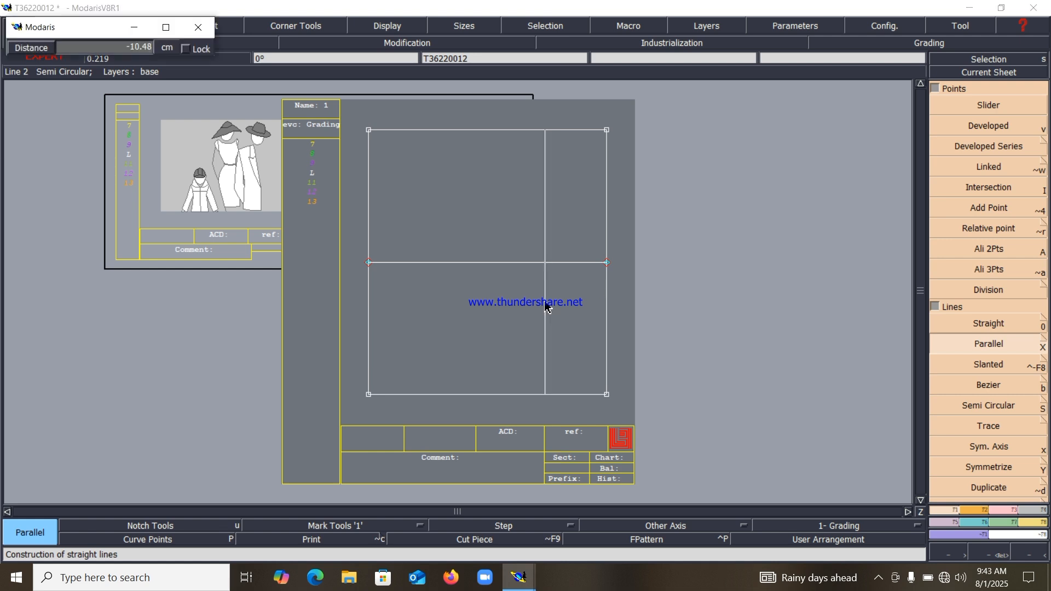
type("-15")
key("Return")
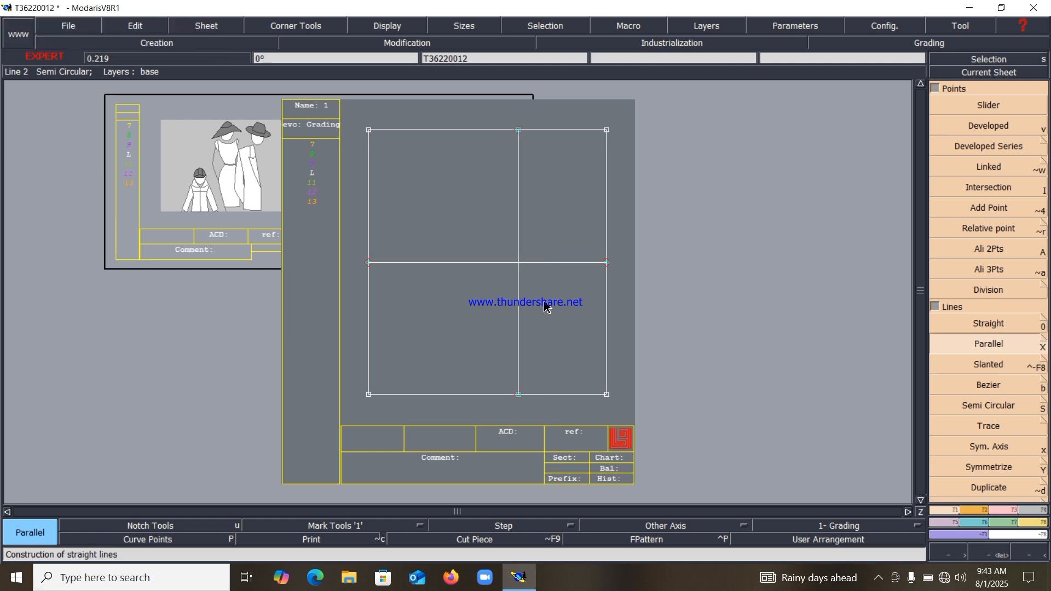
Create a line parallel to the inner vertical line at a distance of -11 cm, on its left.
left_click(519, 316)
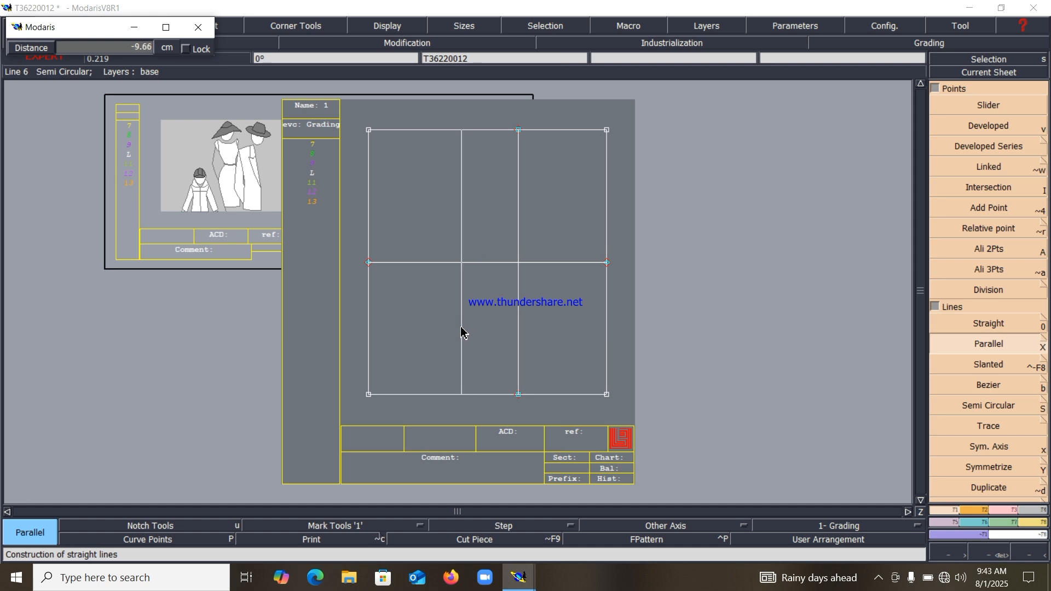
type("-11")
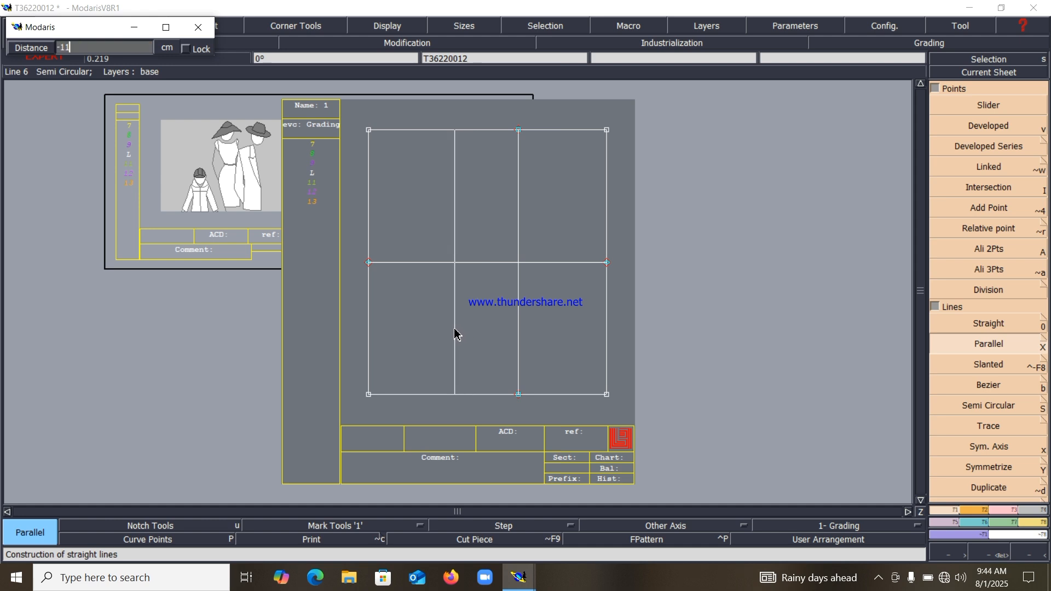
left_click(455, 334)
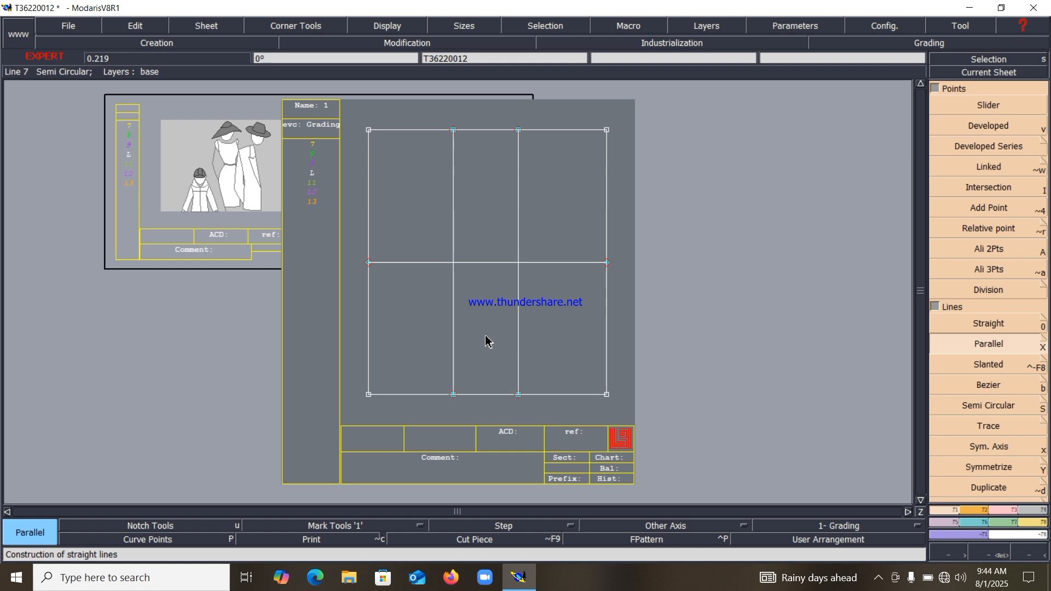
Add intersection points where the horizontal midline crosses the two inner vertical lines.
left_click(1011, 192)
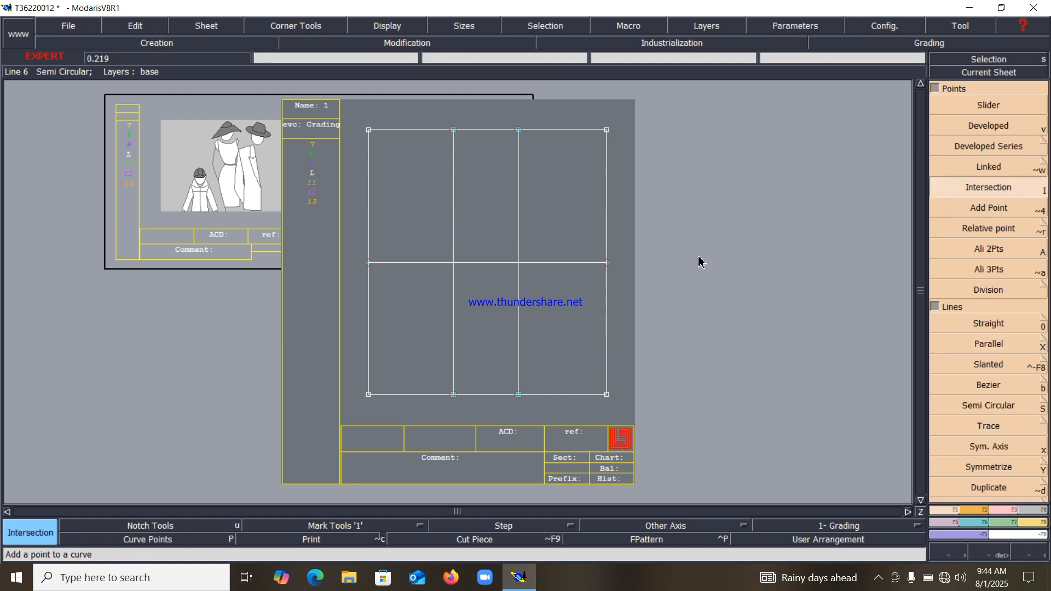
left_click(519, 262)
left_click(453, 263)
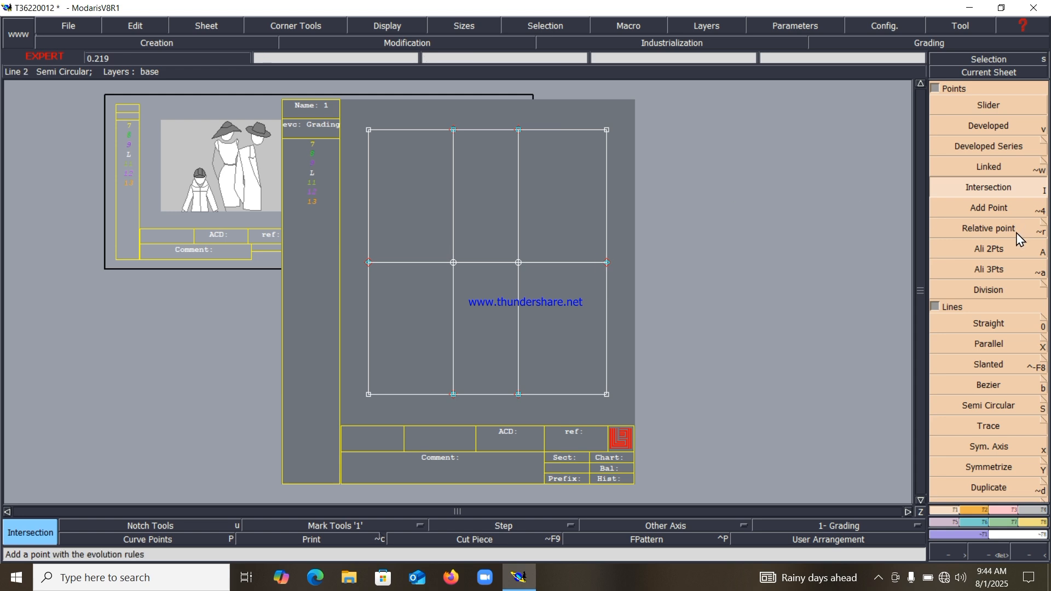
Try to add developed points 14.50 cm above and below the midpoint of the rectangle's right side.
left_click(982, 131)
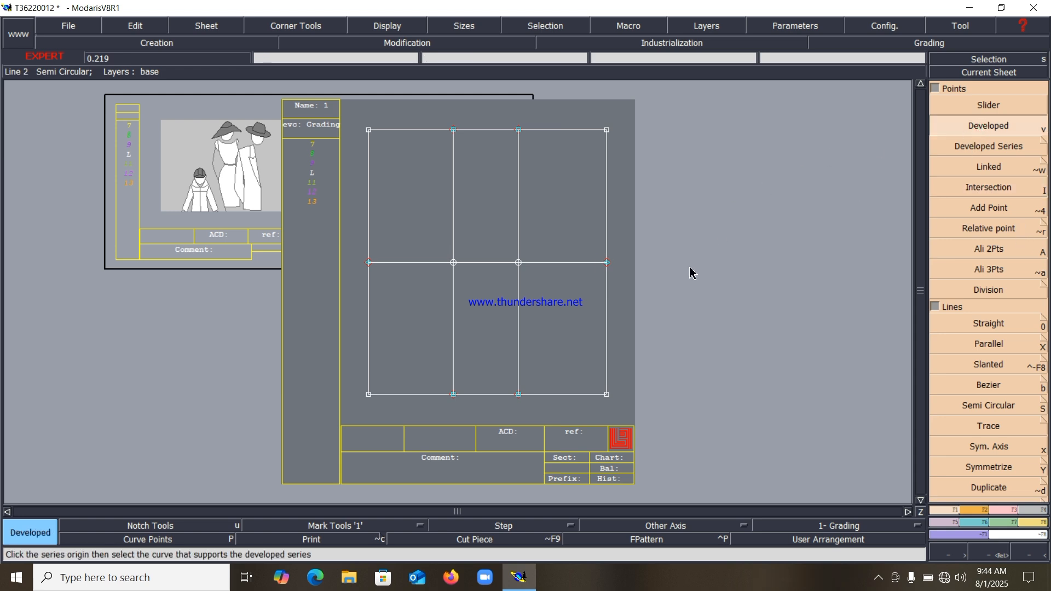
left_click(607, 263)
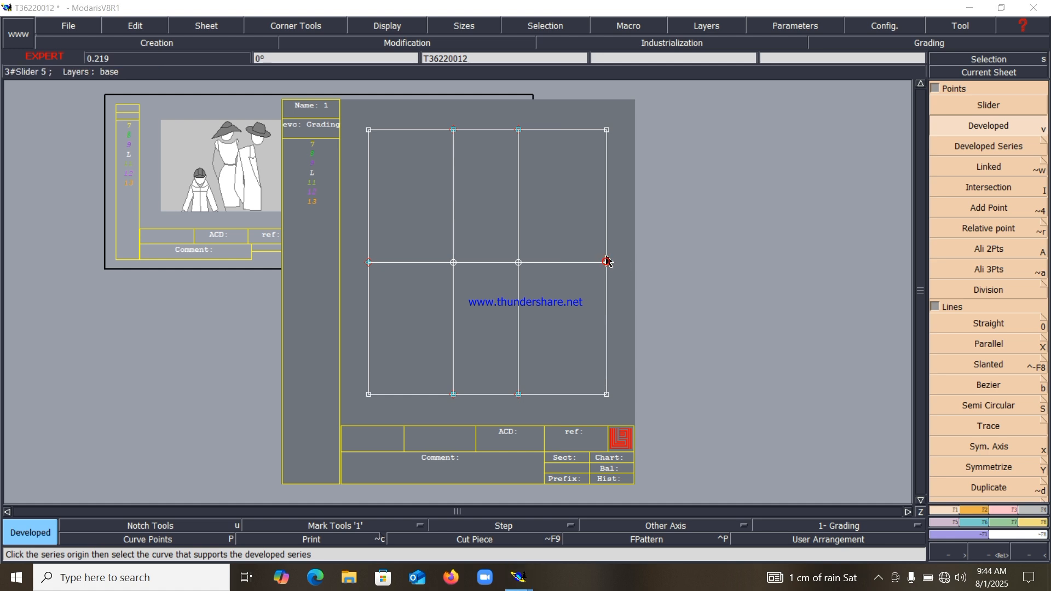
left_click(619, 212)
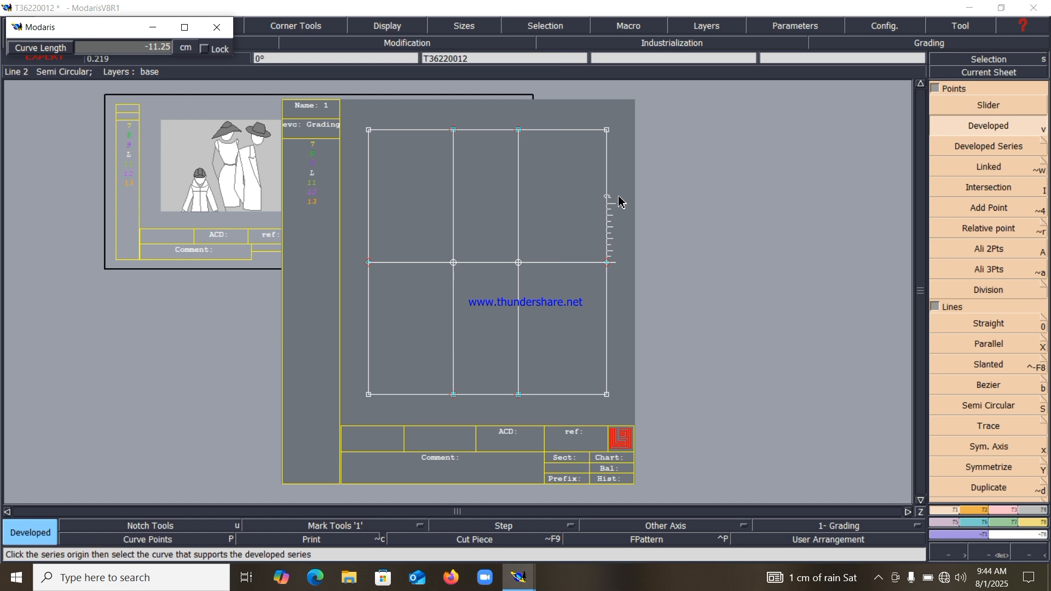
key("BackSpace")
type("-14.50")
key("Return")
left_click(608, 263)
key("Down")
type("-15.5")
key("BackSpace")
key("BackSpace")
key("BackSpace")
key("BackSpace")
key("BackSpace")
type("-14.5")
key("Return")
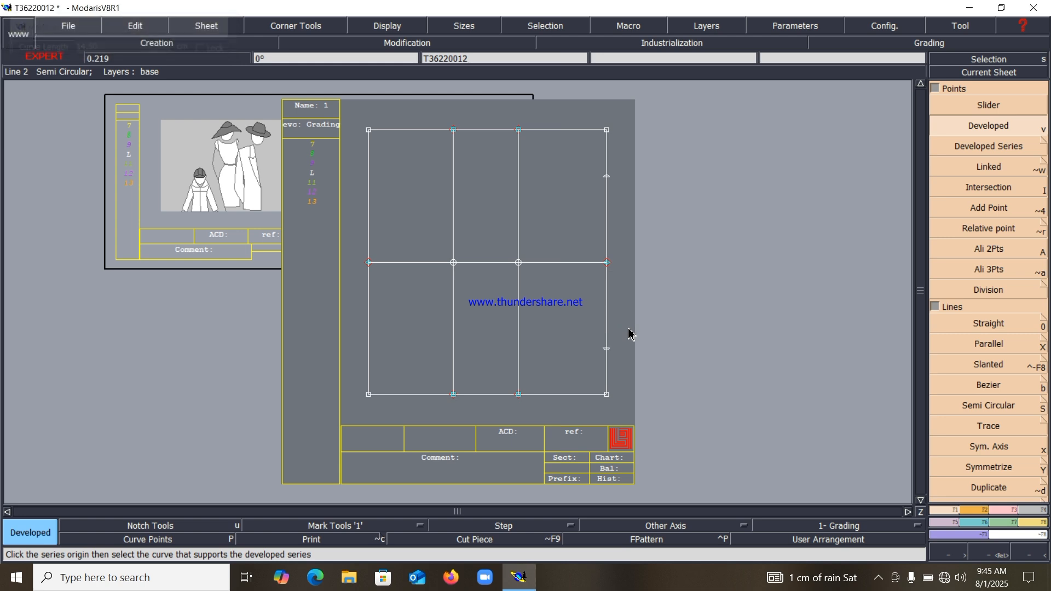
Try to add a developed point at -3 cm from the upper developed point on the right side.
left_click(608, 176)
key("BackSpace")
key("BackSpace")
key("BackSpace")
key("BackSpace")
key("BackSpace")
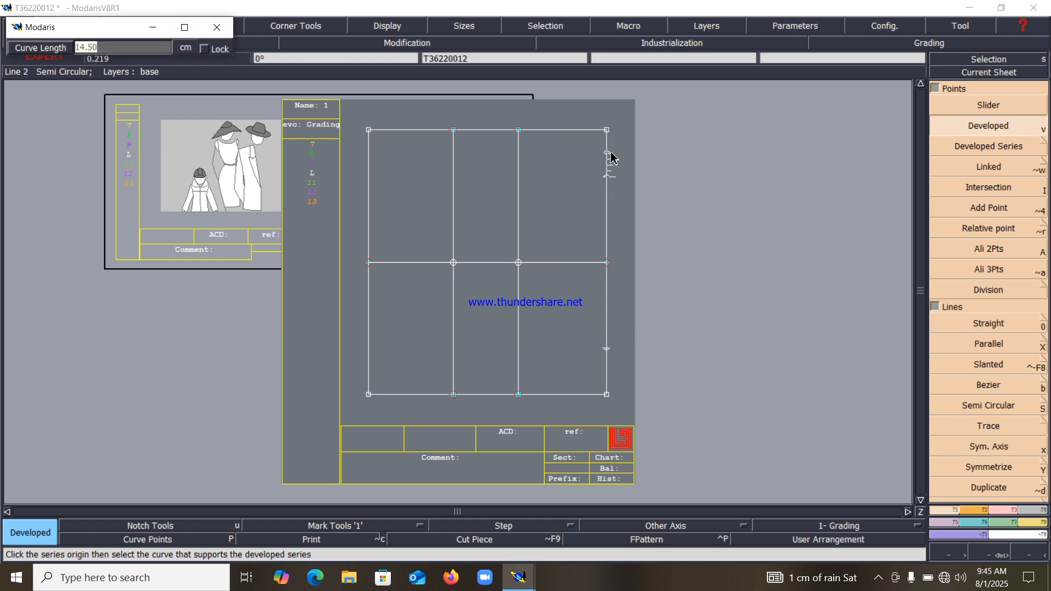
type("-3")
key("Return")
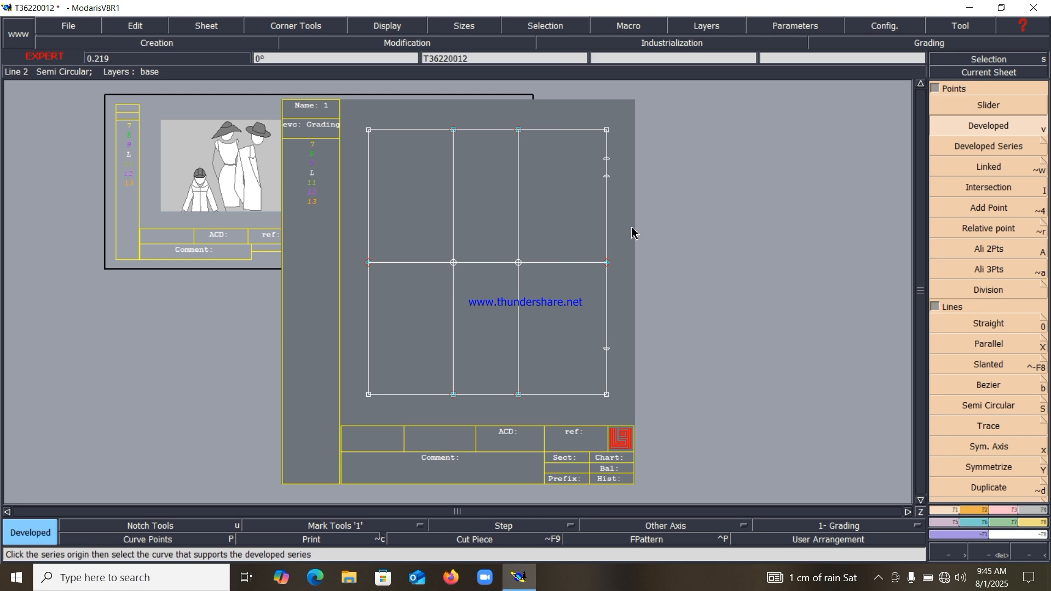
Undo the three developed points on the rectangle's right side.
key("ctrl+z")
key("ctrl+z")
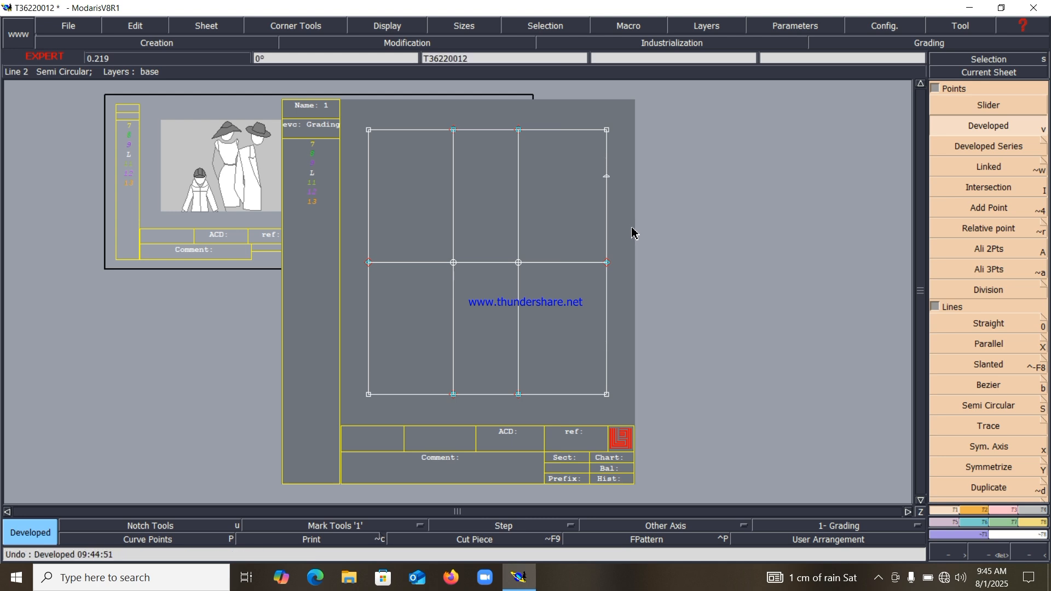
key("ctrl+z")
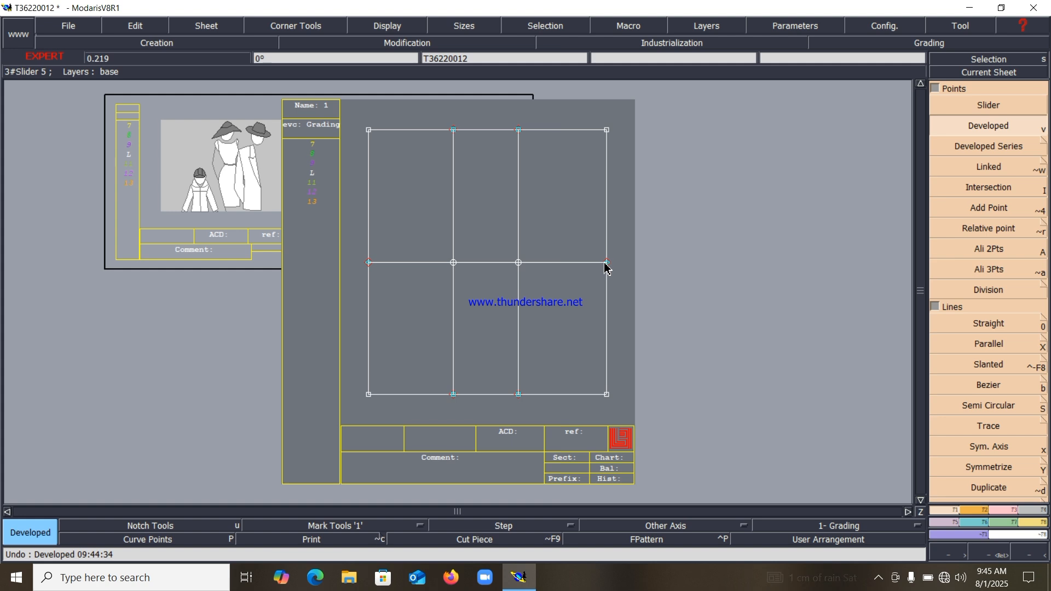
Add developed points 14.25 cm above and below the midpoint of the rectangle's right side.
left_click(606, 263)
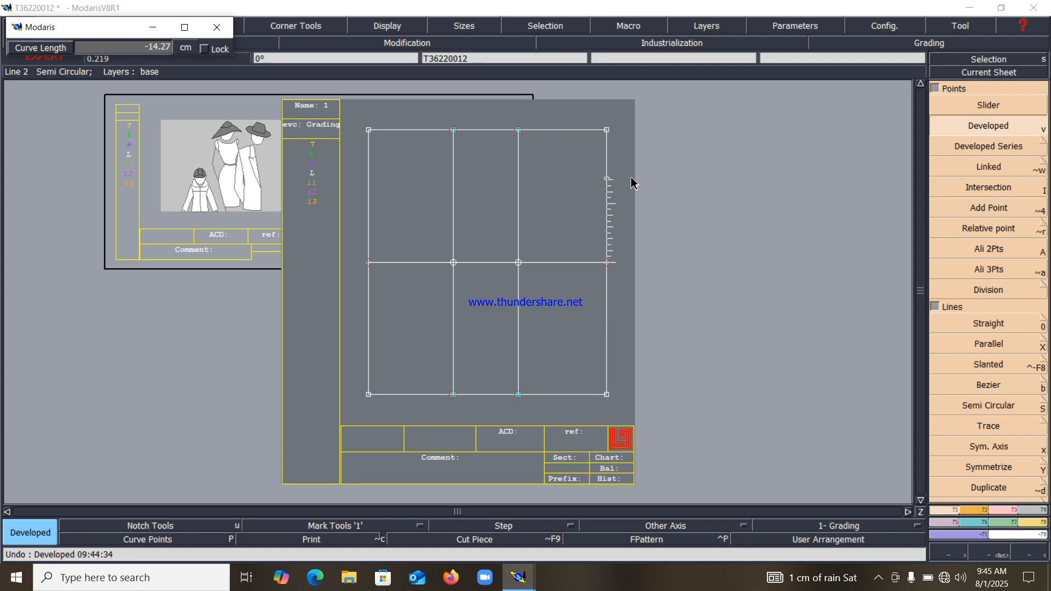
key("Down")
type("-14.27")
key("Return")
left_click(608, 264)
key("Down")
type("14.25")
key("Return")
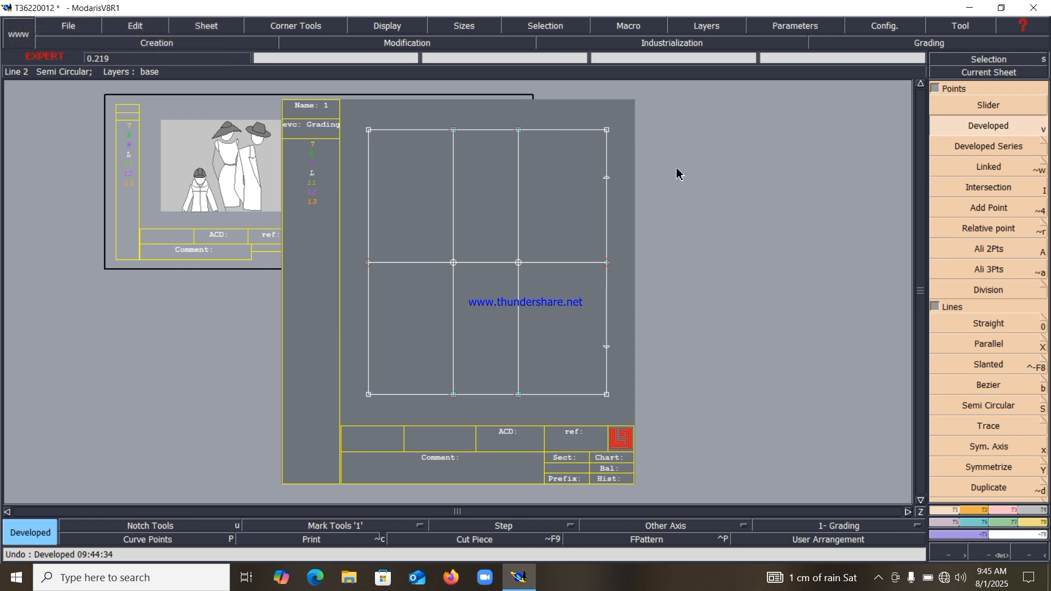
left_click(606, 180)
key("Down")
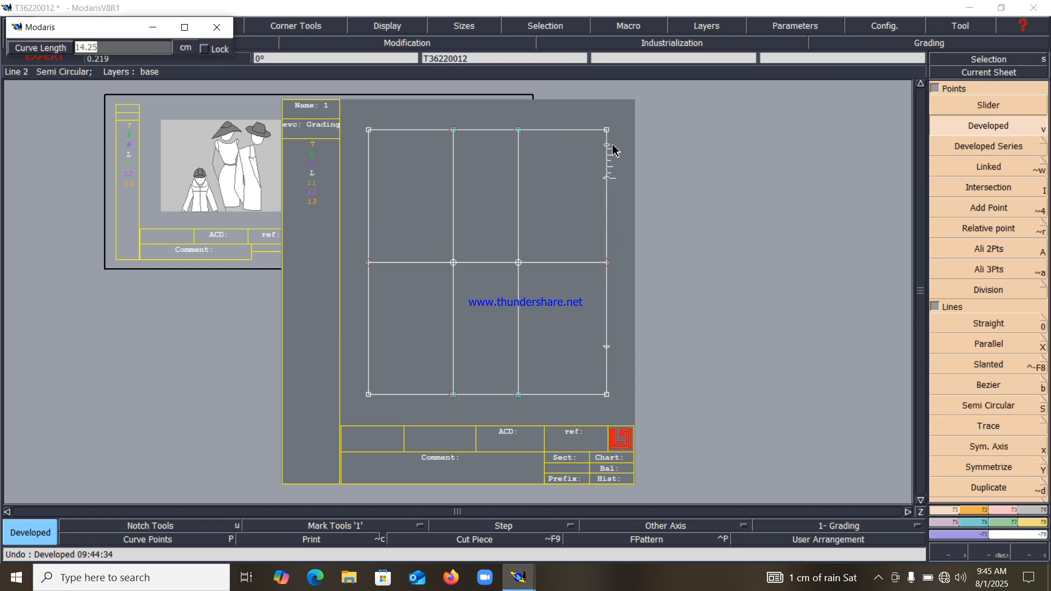
key("Return")
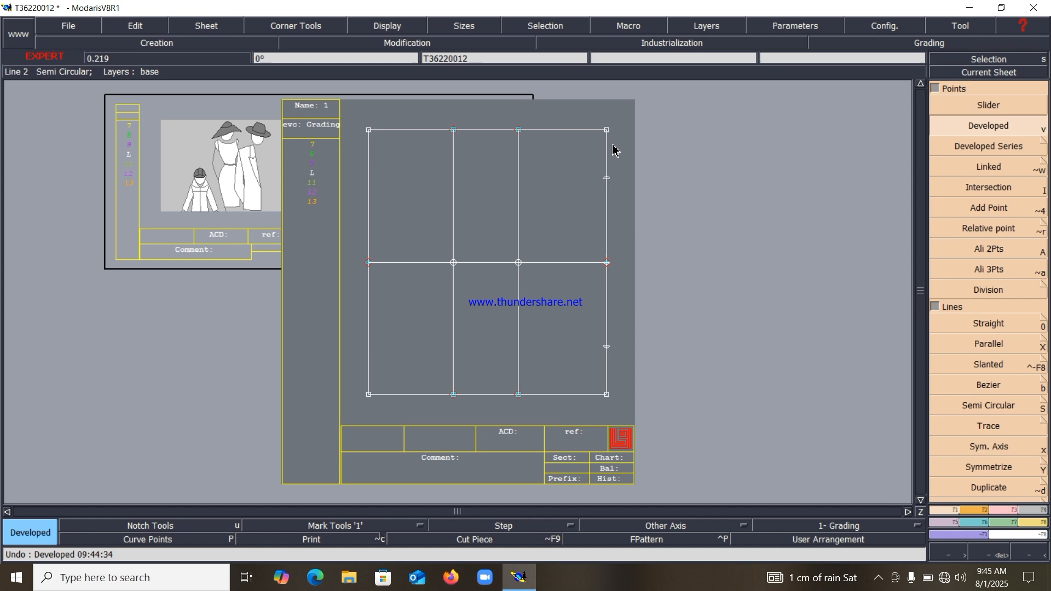
Add a developed point at -4.00 cm, above the upper developed point on the rectangle's right side.
left_click(607, 177)
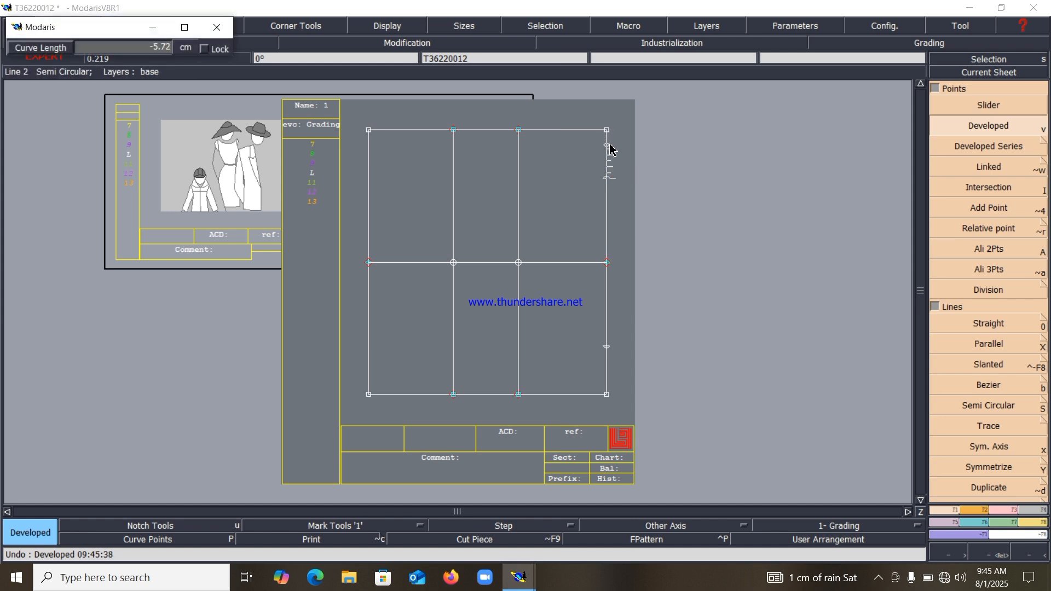
key("Down")
type("-4.00")
key("Return")
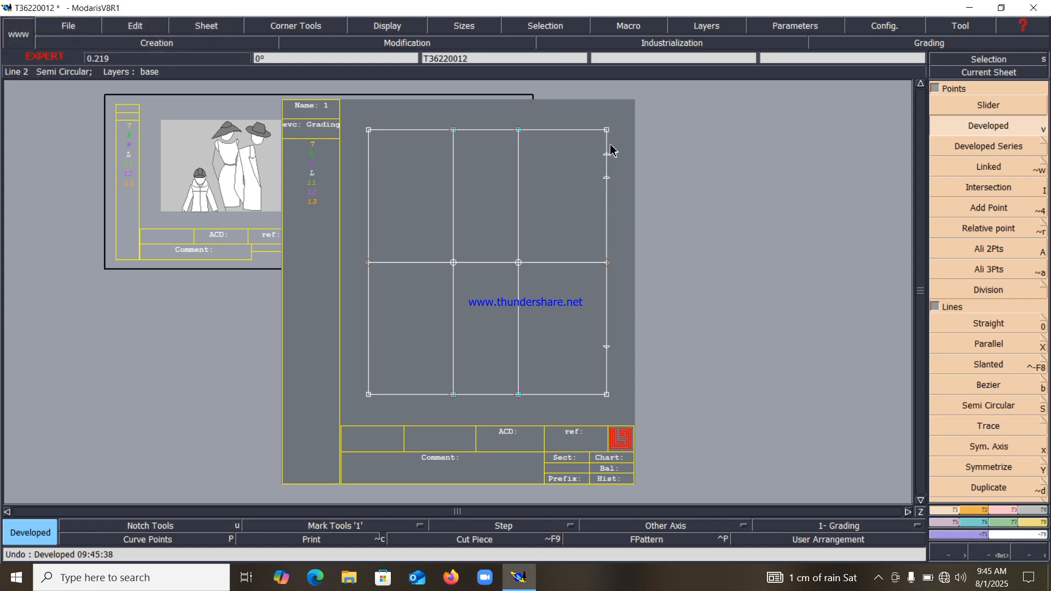
Add developed points on the right inner vertical line 16 cm below and above its intersection, plus one 4.00 cm above the upper point.
left_click(519, 265)
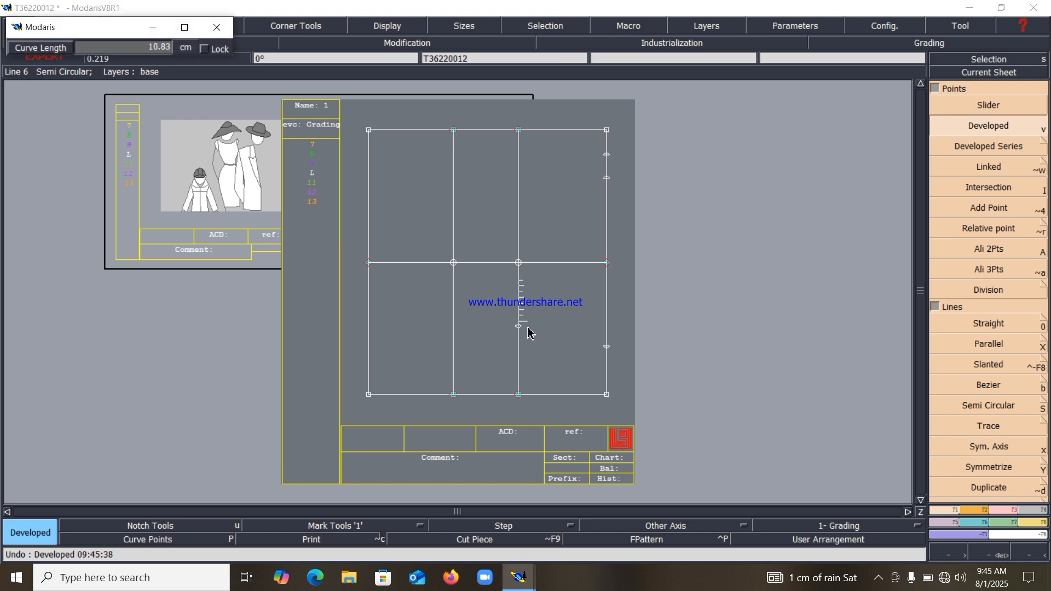
key("BackSpace")
type("16")
key("Return")
left_click(519, 266)
type("-16")
key("Return")
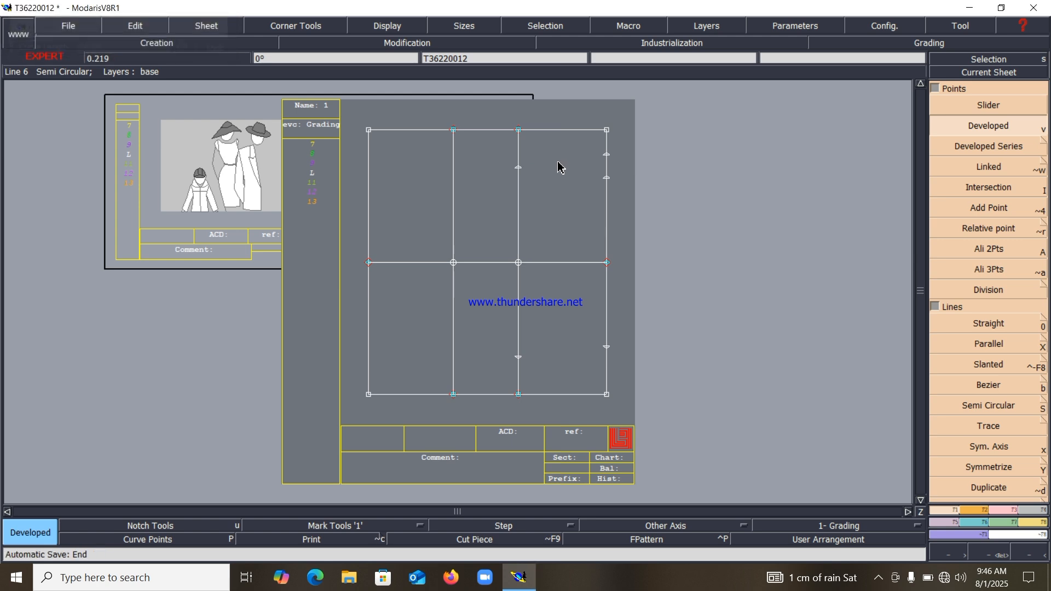
left_click(520, 133)
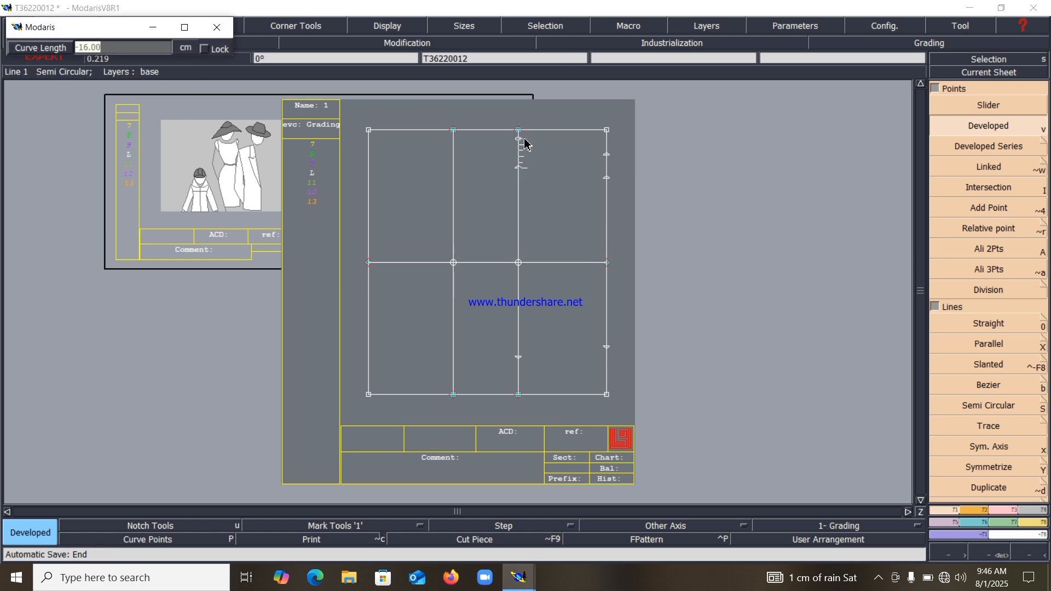
left_click(524, 143)
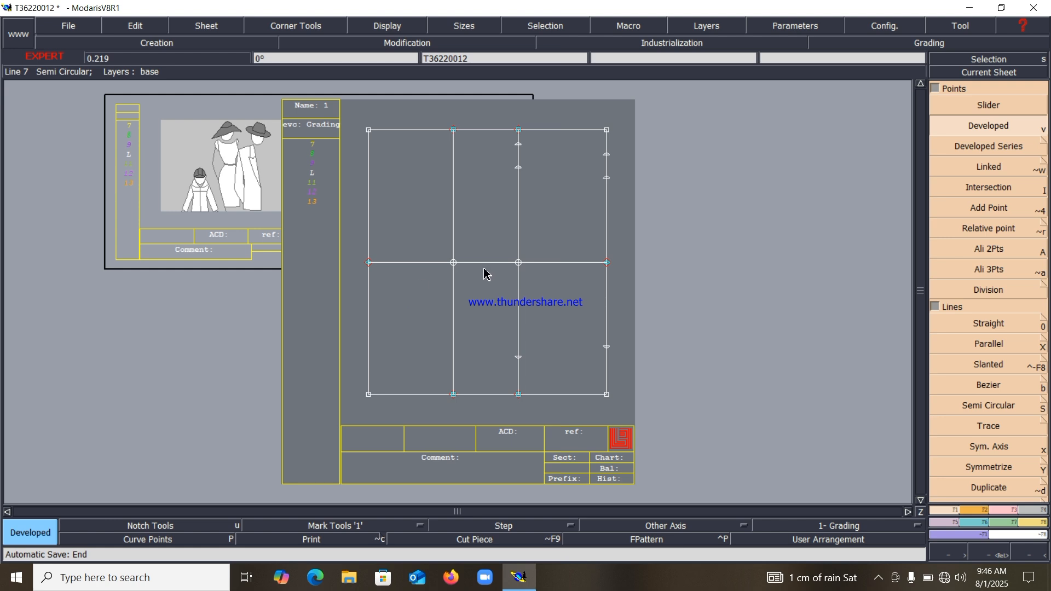
Add developed points on the left inner vertical line, one 16.00 cm below its intersection with the midline and one above it.
left_click(453, 264)
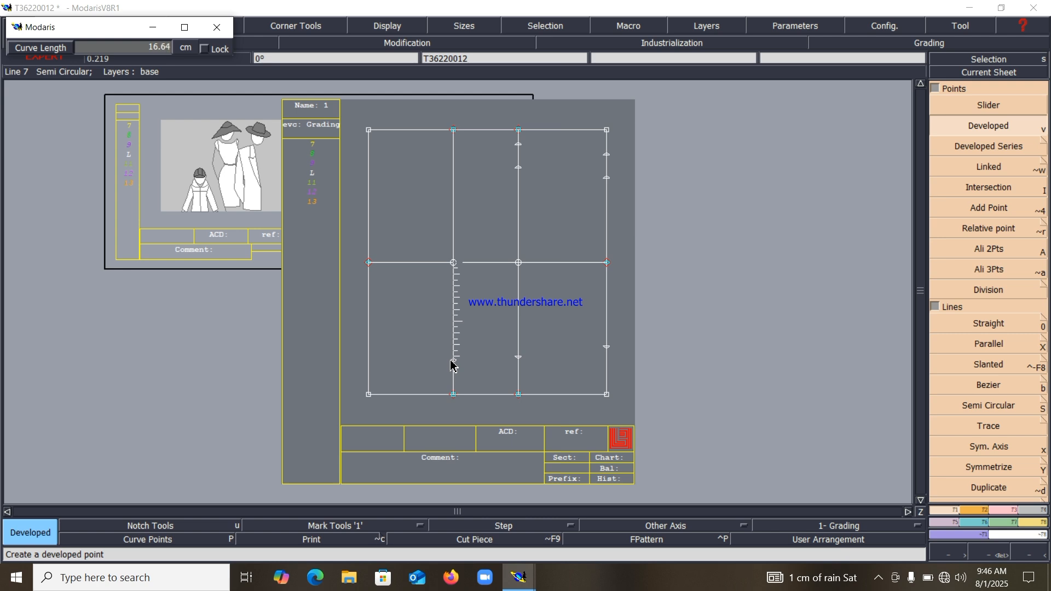
left_click(459, 361)
key("BackSpace")
type("16.00")
key("Return")
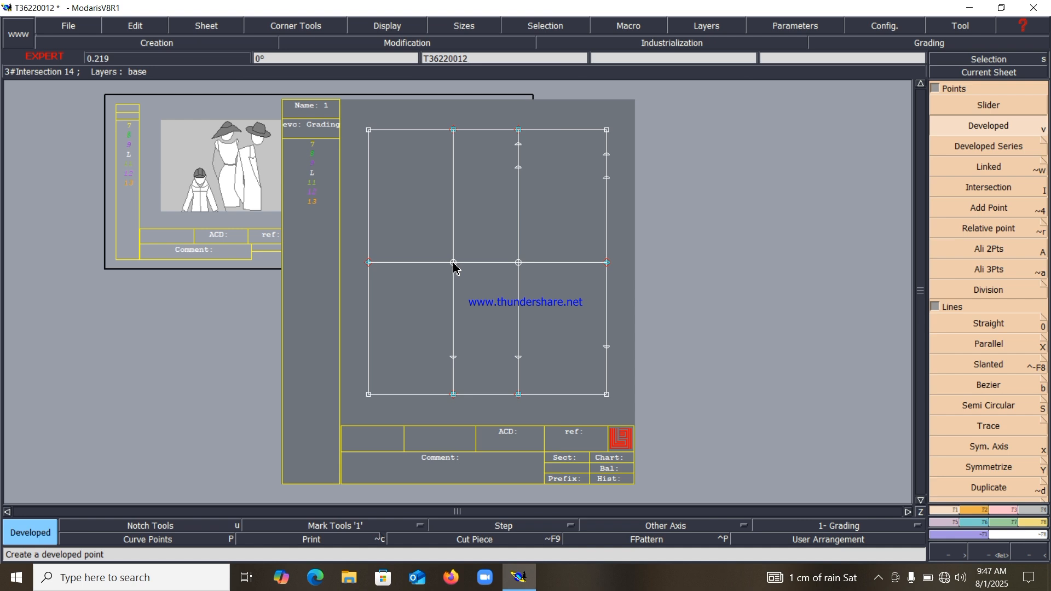
left_click(454, 264)
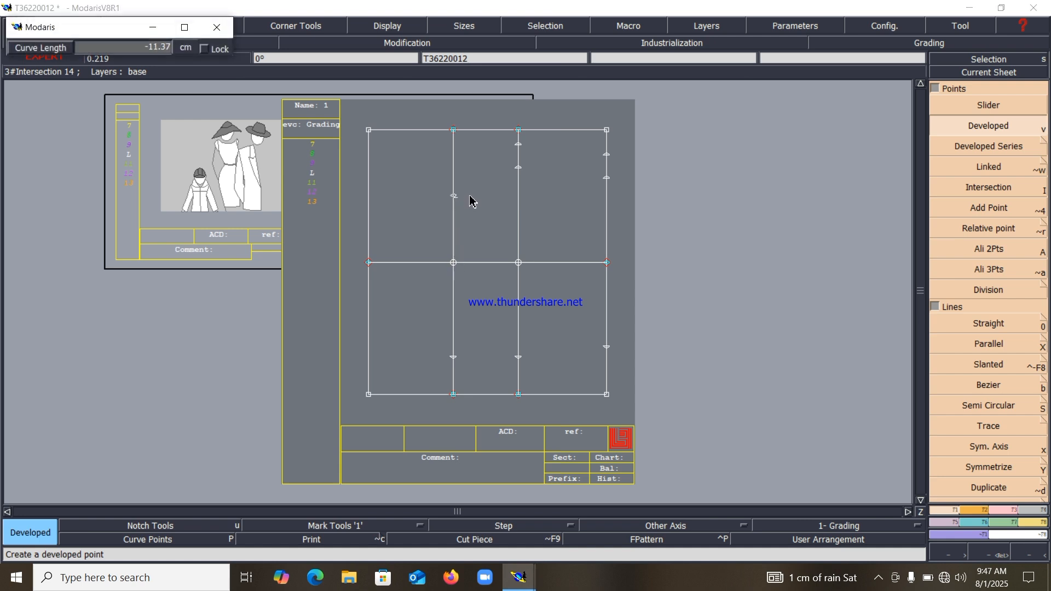
key("BackSpace")
type("11.83")
key("Return")
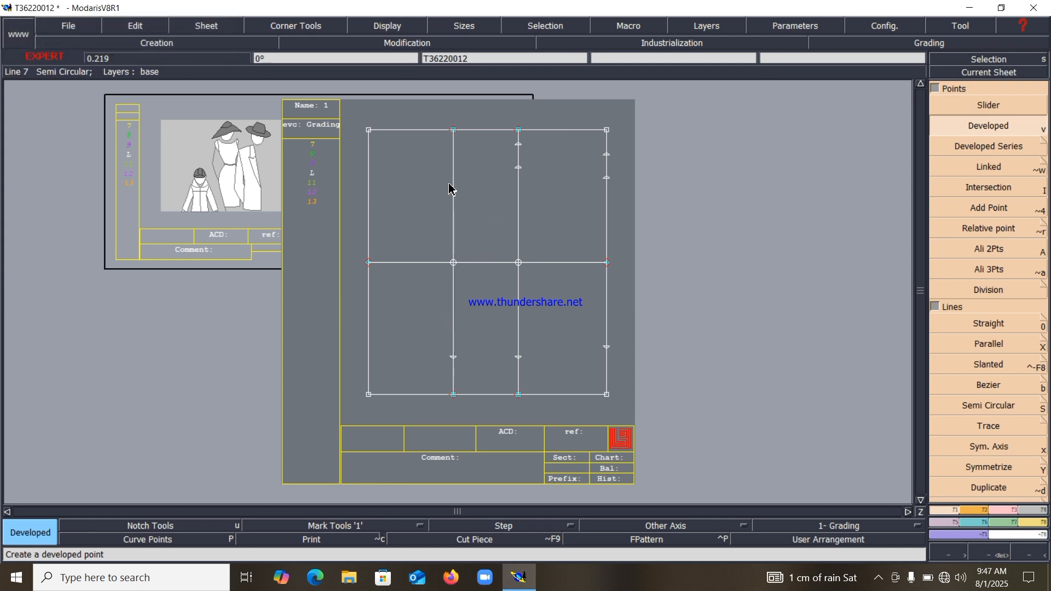
Add developed points above and below the midpoint of the rectangle's left side.
left_click(368, 266)
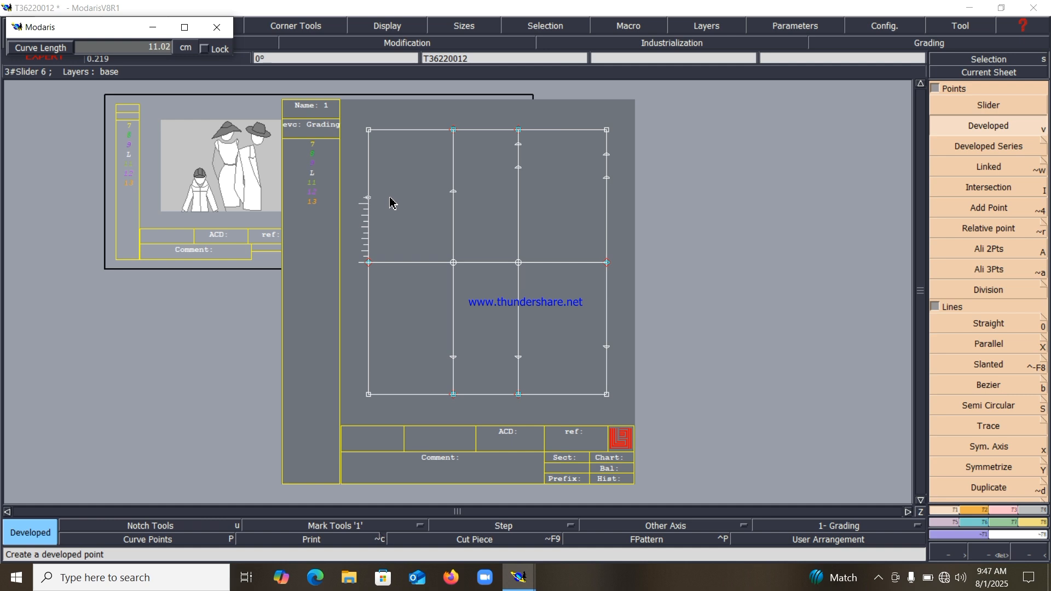
type("-12")
type("1")
key("Return")
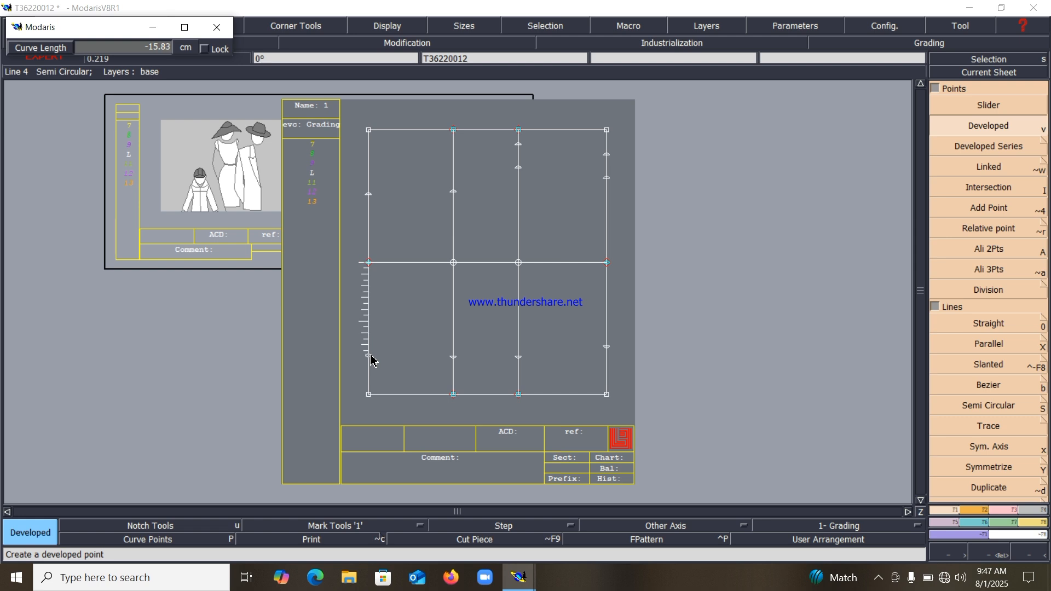
type("-1")
key("Return")
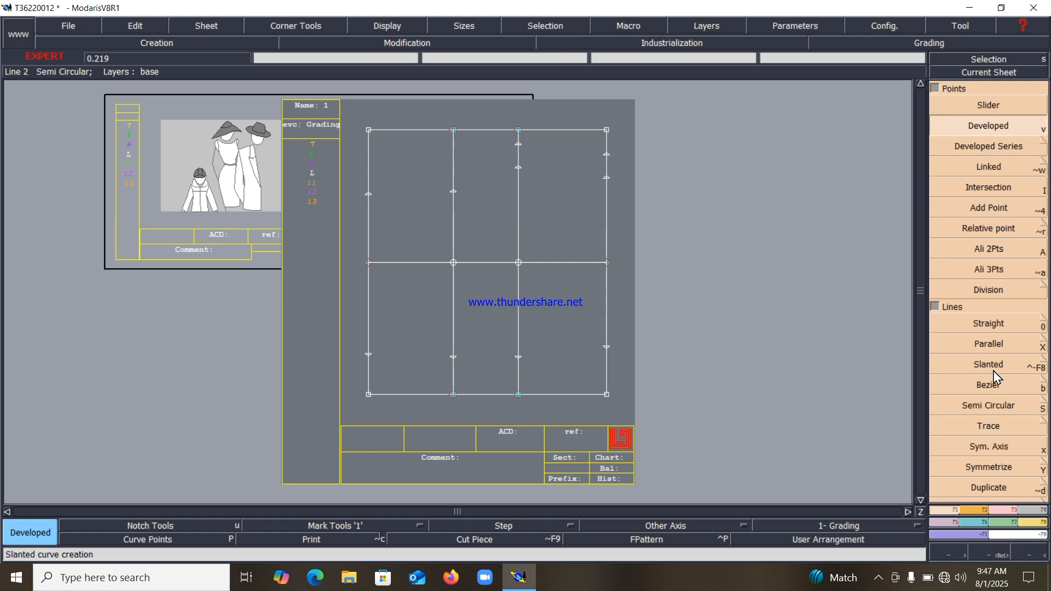
Draw a Bezier curve through the four lower developed points, from the rectangle's right side to its left side.
left_click(990, 386)
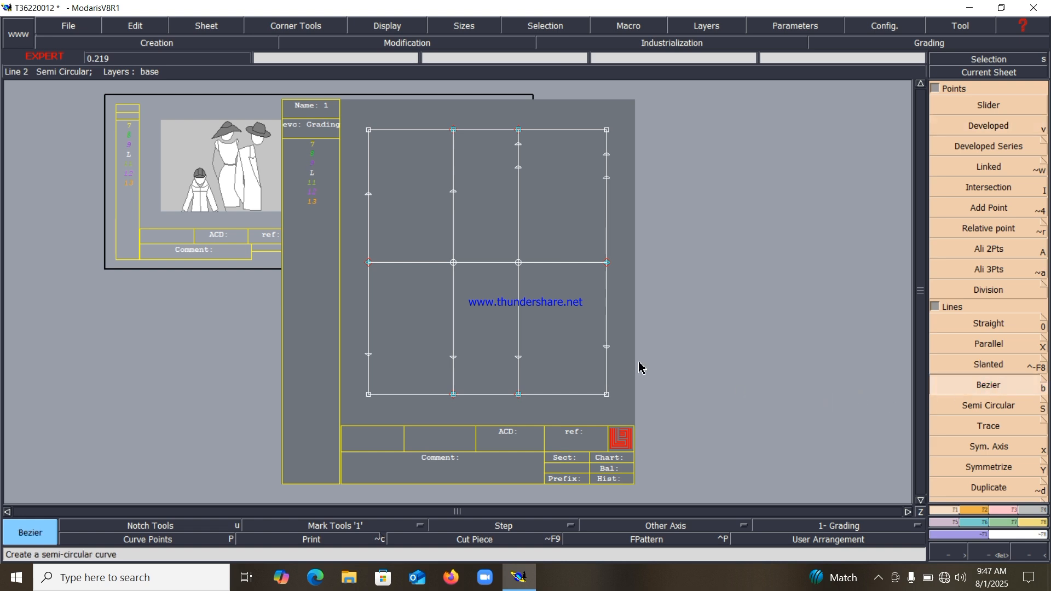
left_click(607, 347)
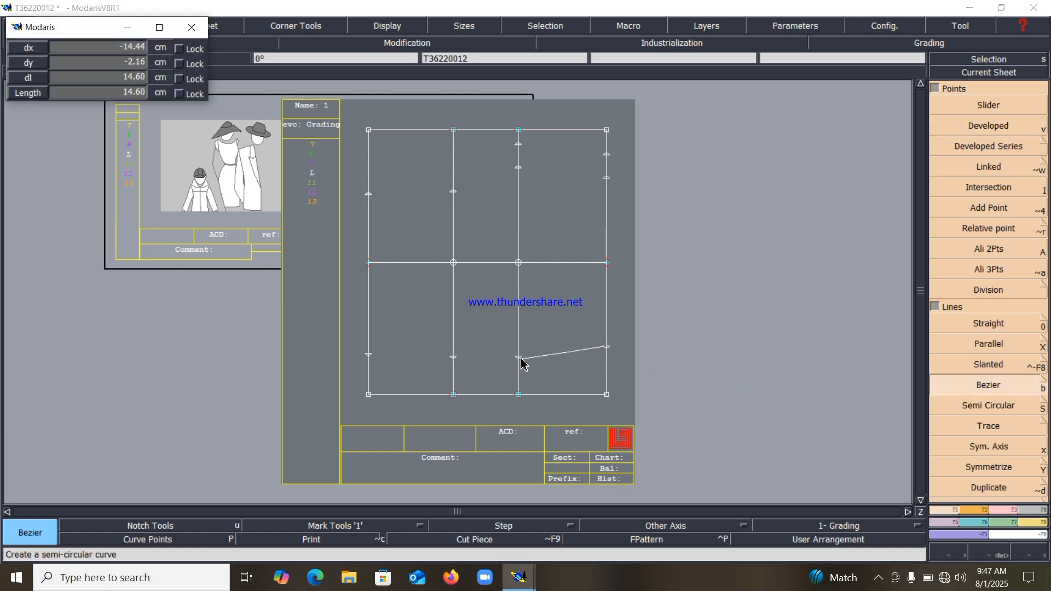
left_click(518, 357)
left_click(453, 357)
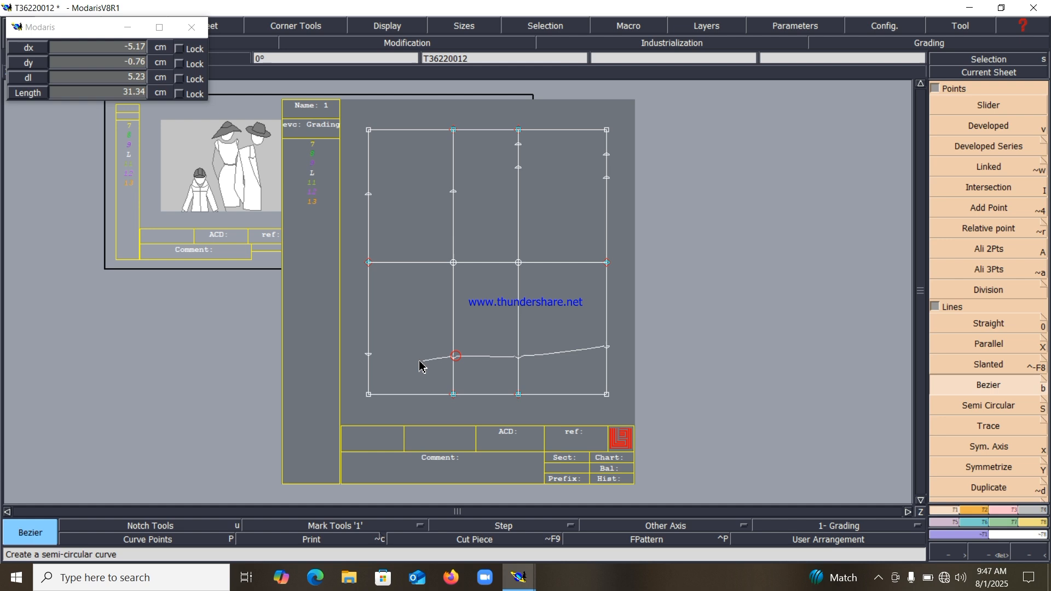
left_click(368, 355)
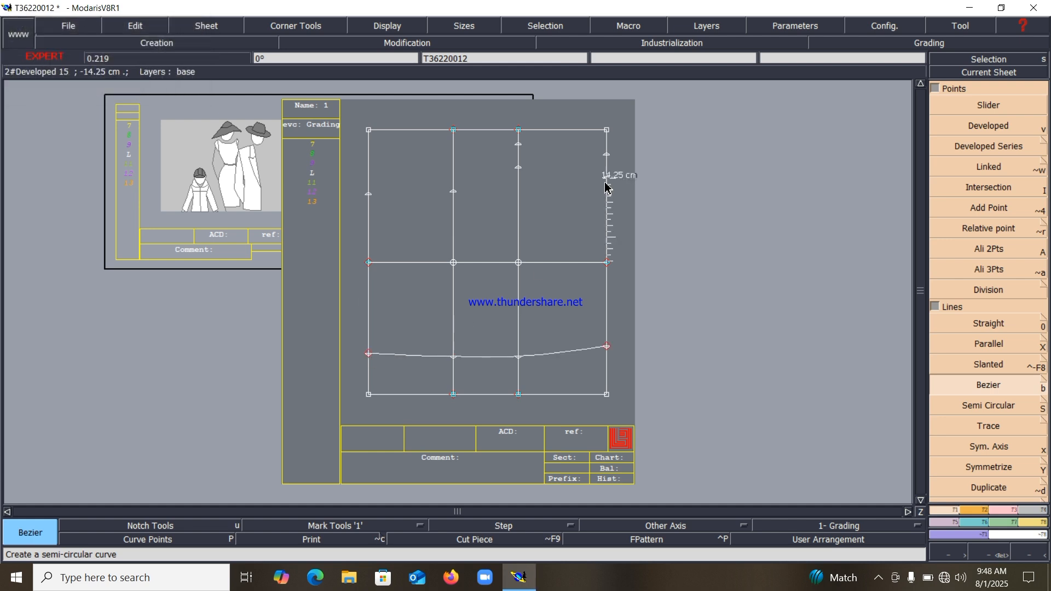
Draw a Bezier line from the right side's -14.25 cm point to the point 16 cm above the right intersection.
left_click(606, 178)
left_click(519, 168)
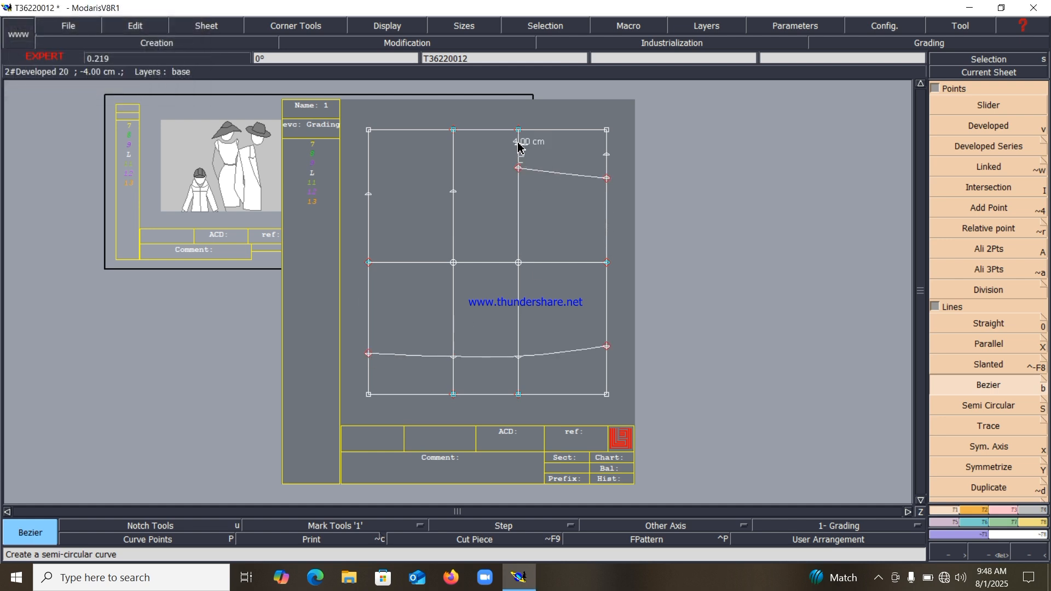
Draw Bezier lines from the right inner vertical's -4 cm point to the right side, and from its lower point via the left vertical to the left side.
left_click(519, 145)
left_click(606, 157)
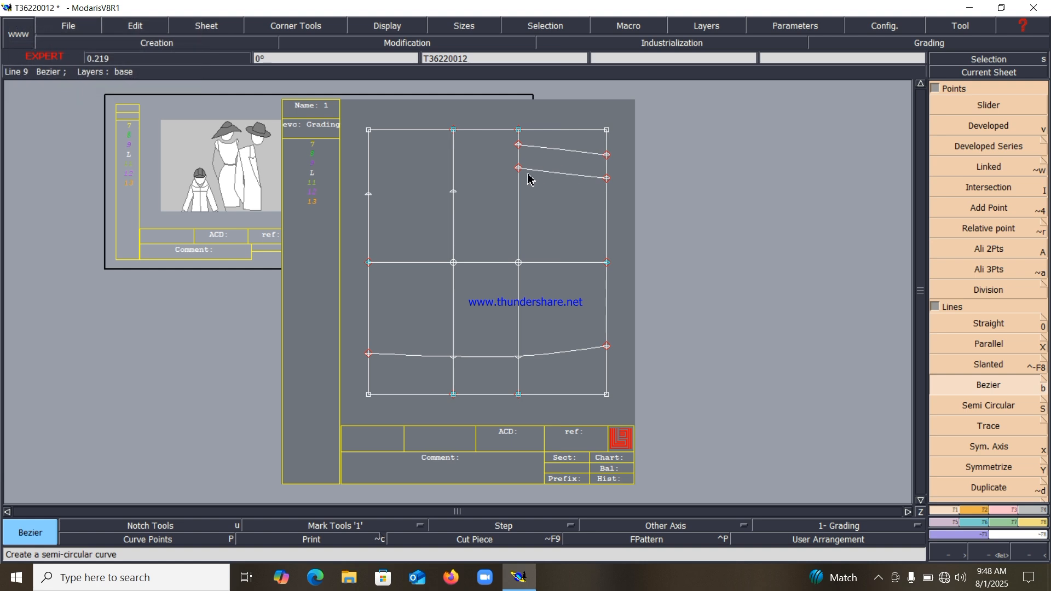
left_click(519, 169)
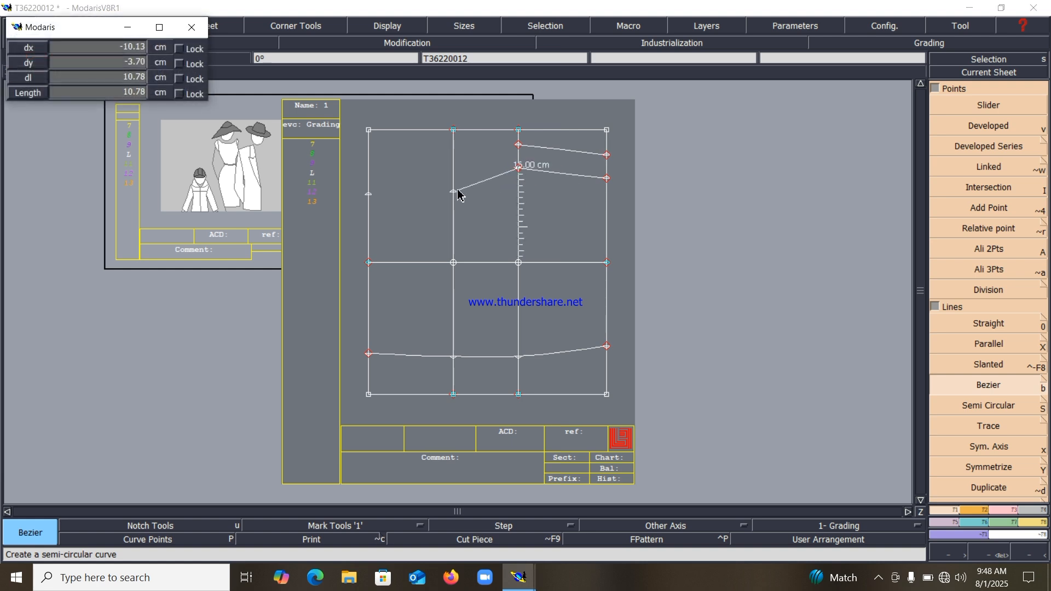
left_click(369, 195)
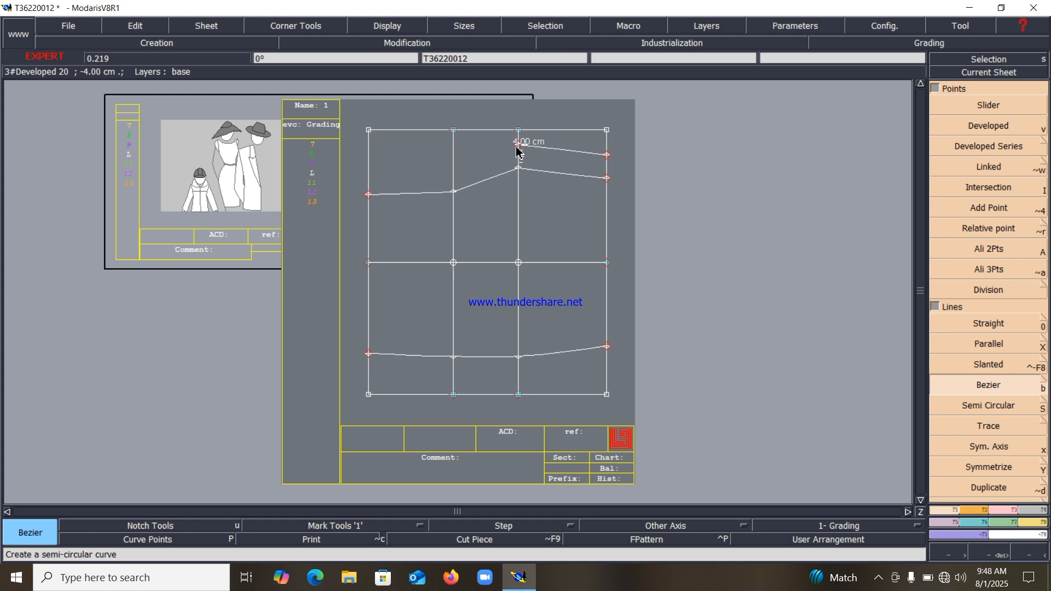
Create a parallel of the left inner vertical line at a distance of -3 cm, on its left.
key("z")
left_click_drag(348, 115, 645, 429)
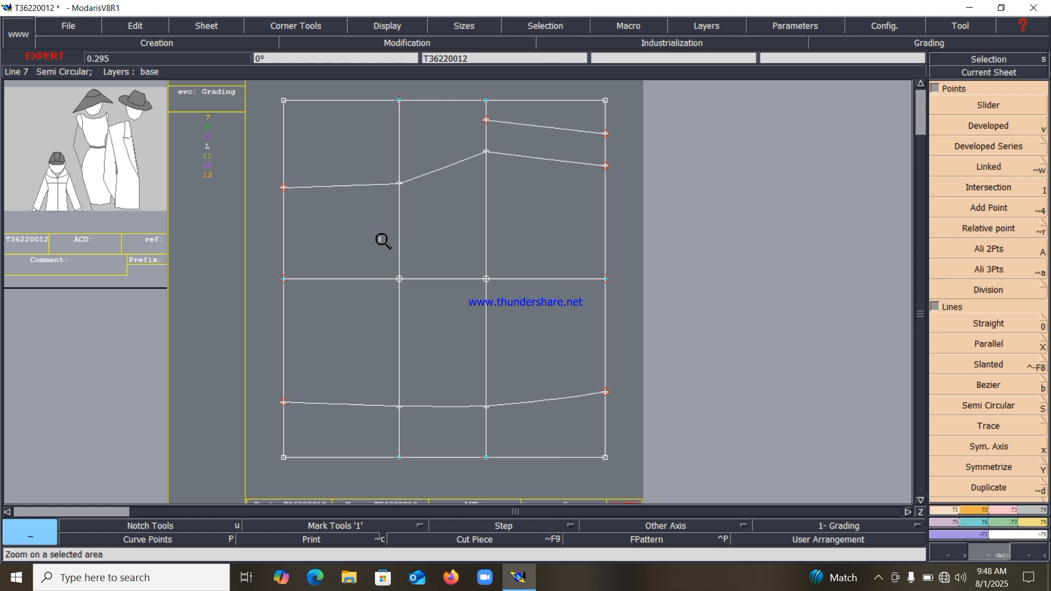
key("x")
left_click(399, 232)
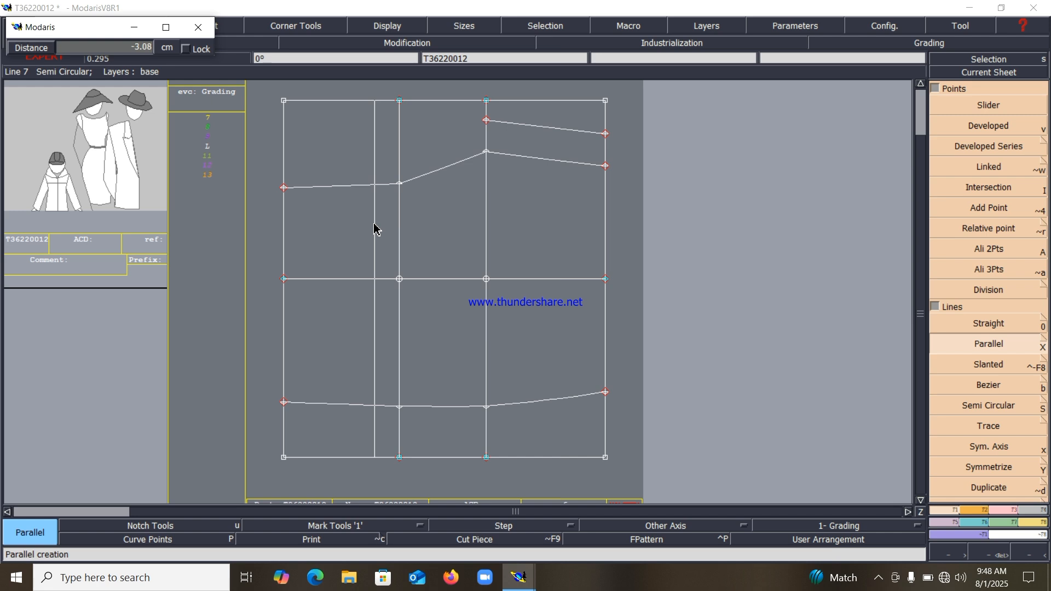
type("-3")
key("Return")
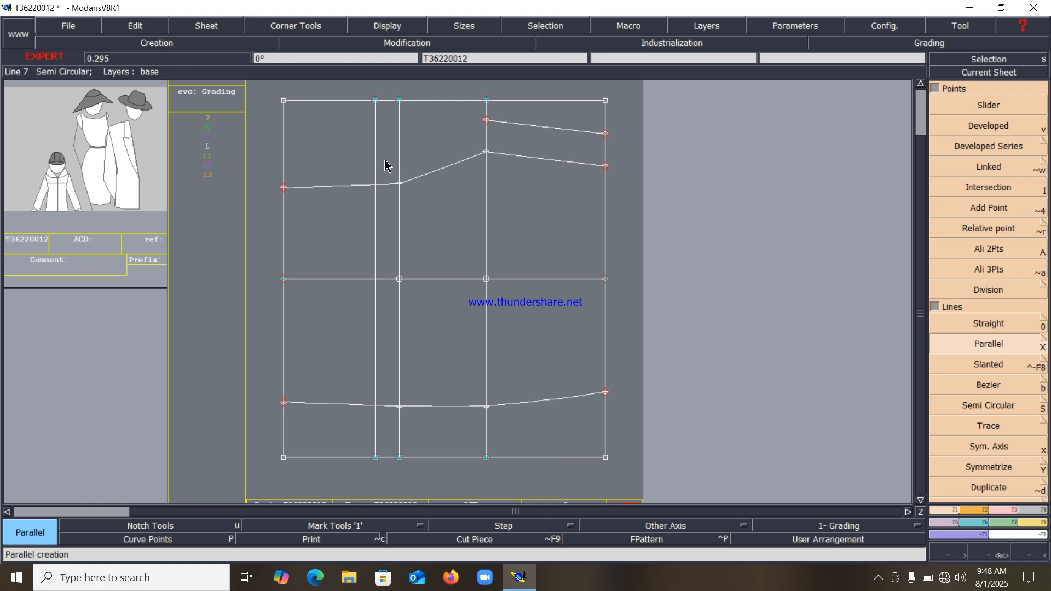
Draw a Bezier line from the right inner vertical's uppermost developed point through the new parallel line to a free point beyond the rectangle's left side.
key("Return")
left_click_drag(239, 106, 536, 281)
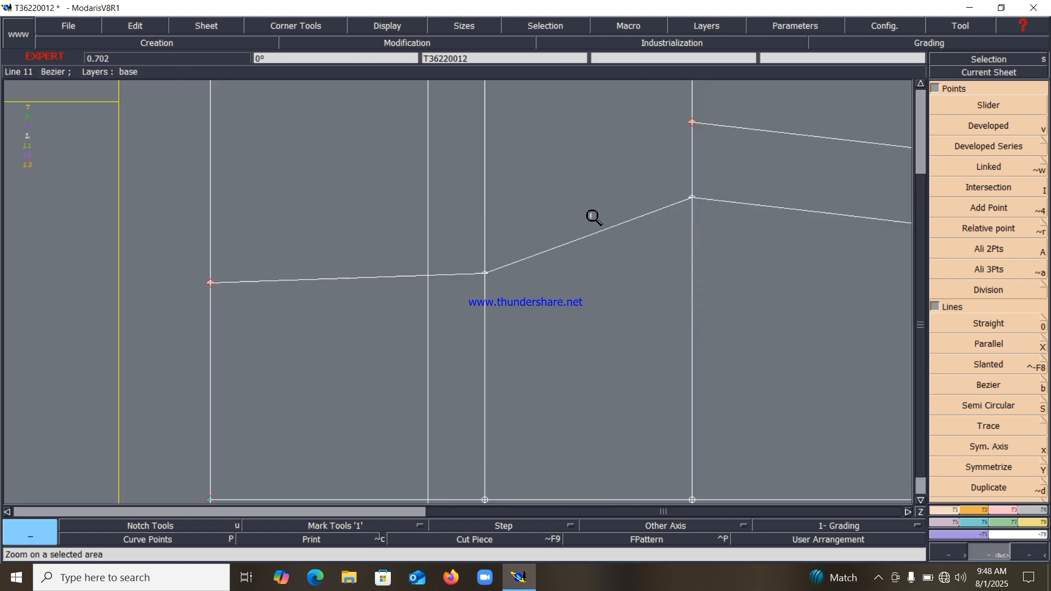
key("b")
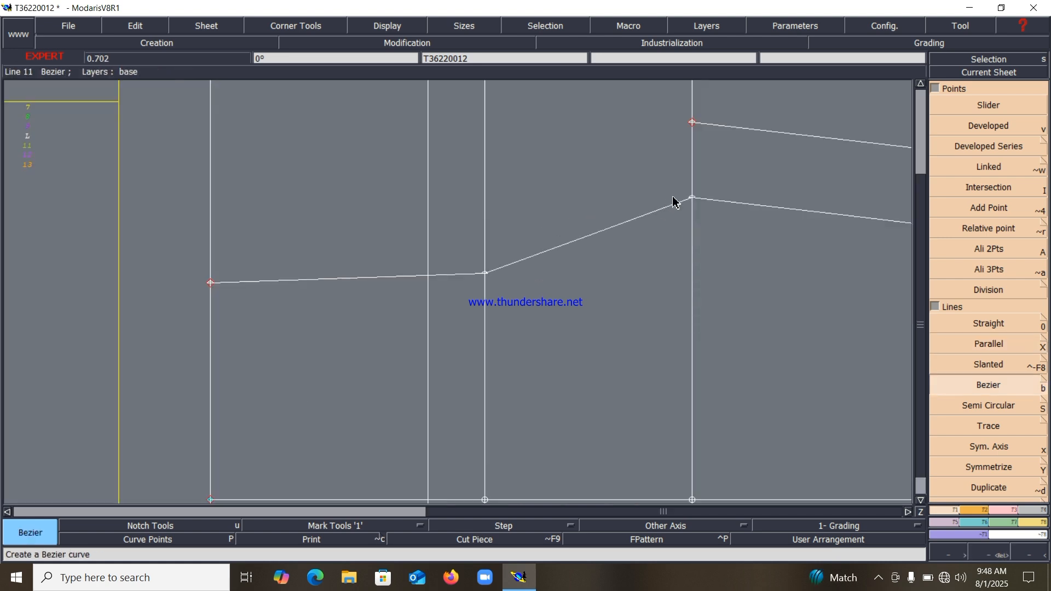
left_click(691, 123)
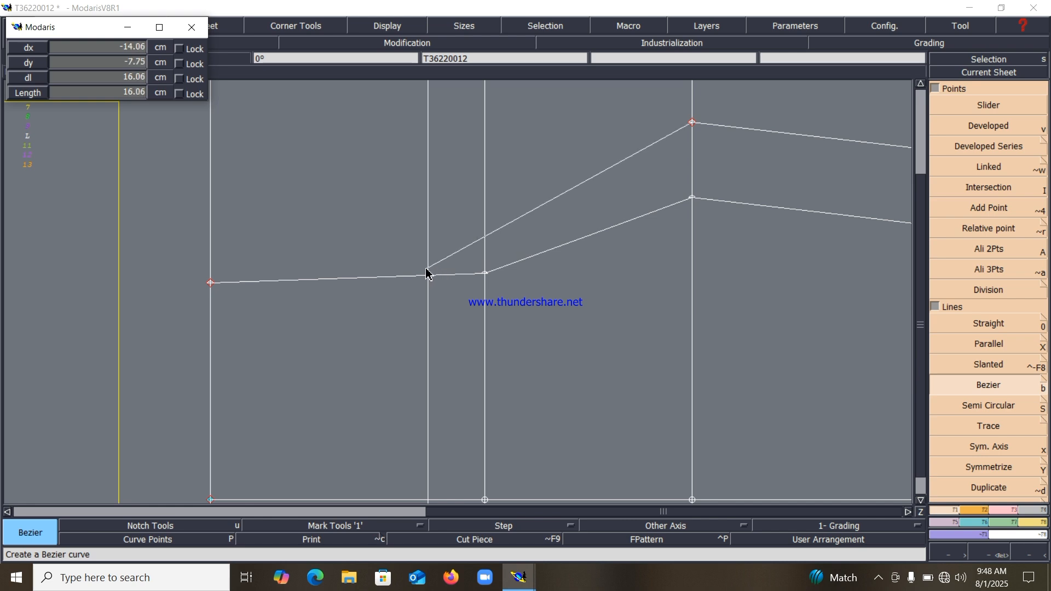
left_click(428, 273)
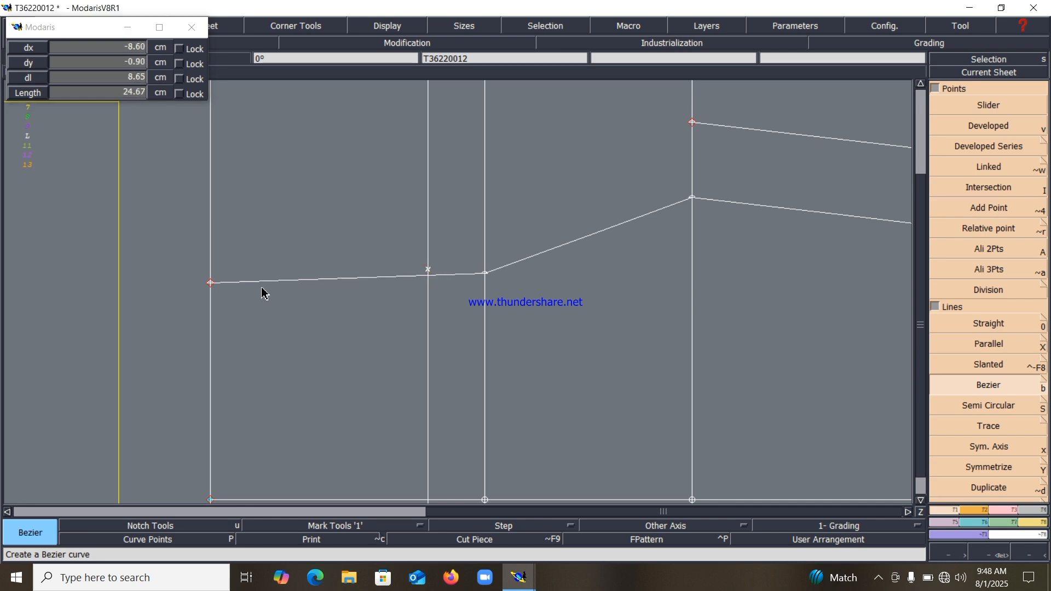
left_click(124, 313)
Delete the 3 cm parallel guide line and the rectangle's top, bottom and left sides.
key("Delete")
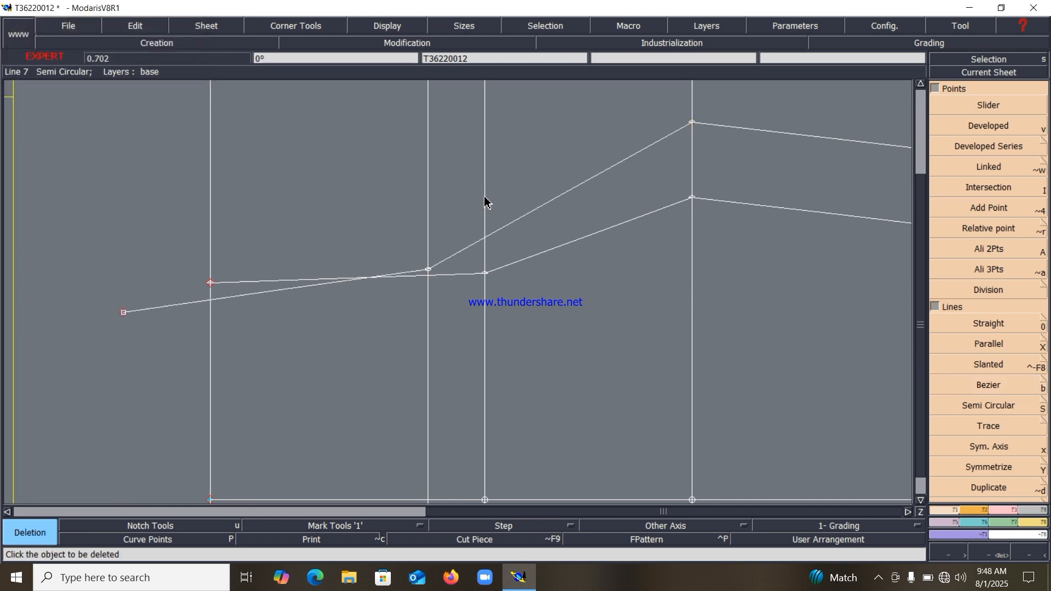
left_click(428, 197)
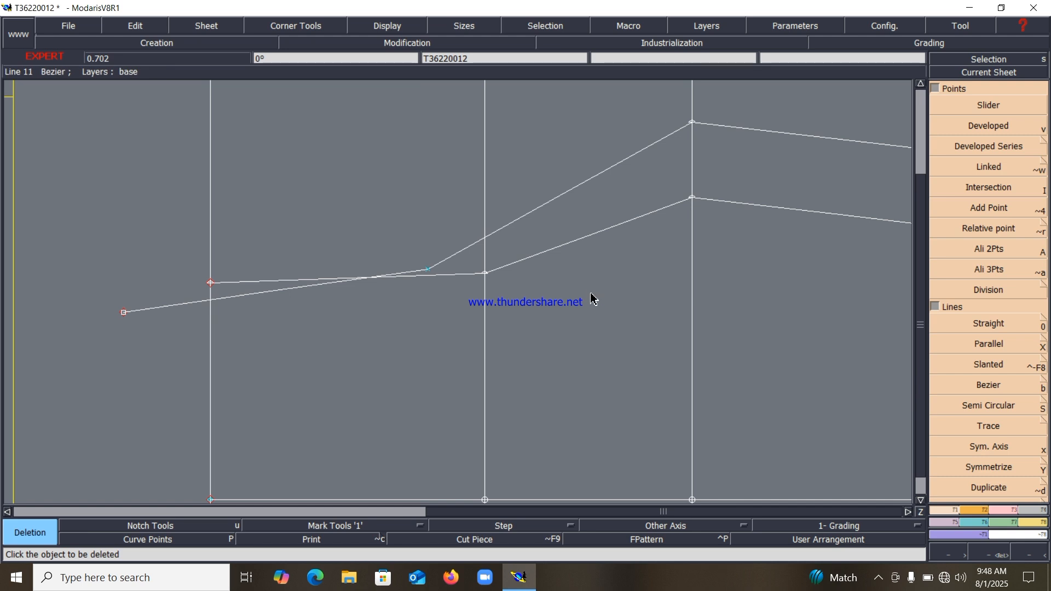
key("Home")
key("Return")
left_click_drag(319, 109, 695, 401)
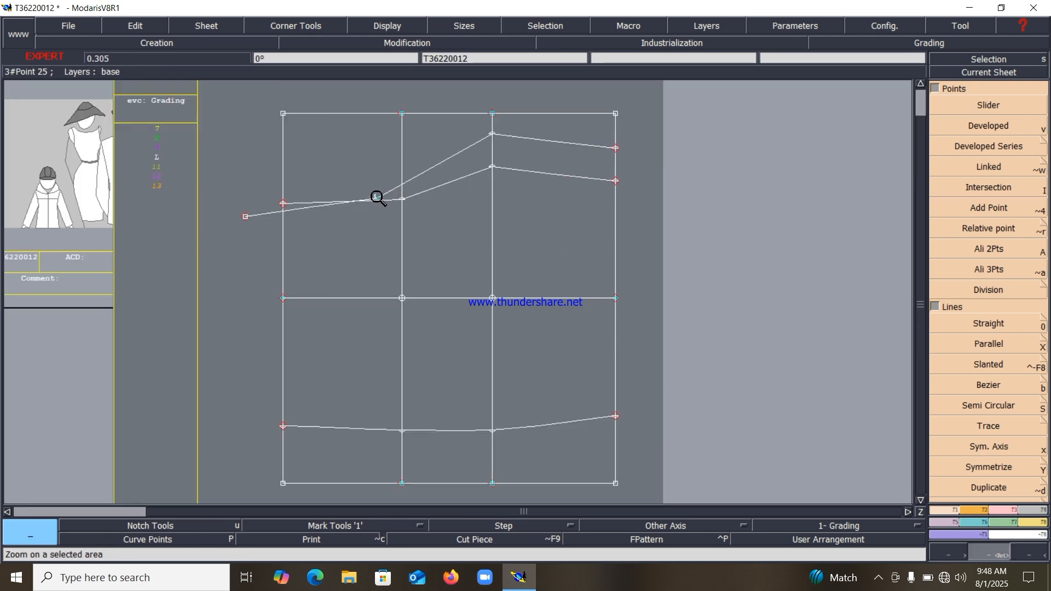
key("Delete")
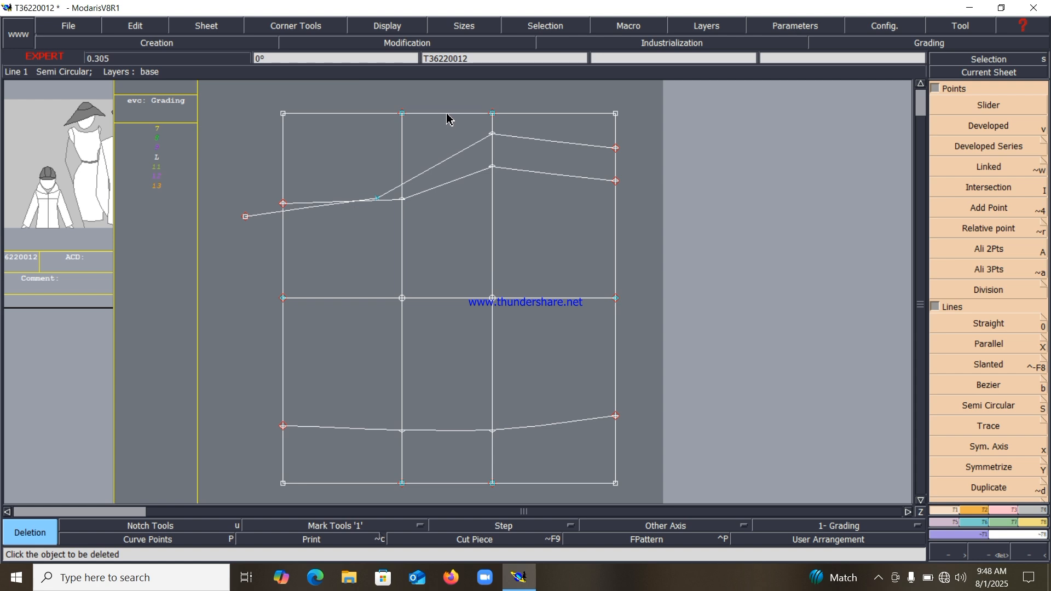
left_click(447, 114)
left_click(457, 485)
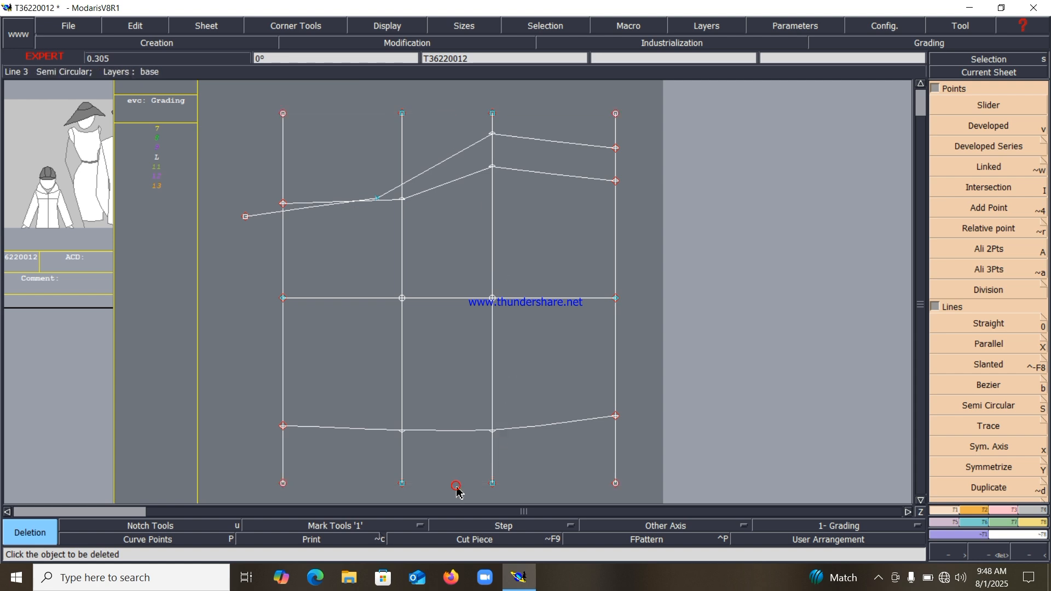
left_click(282, 349)
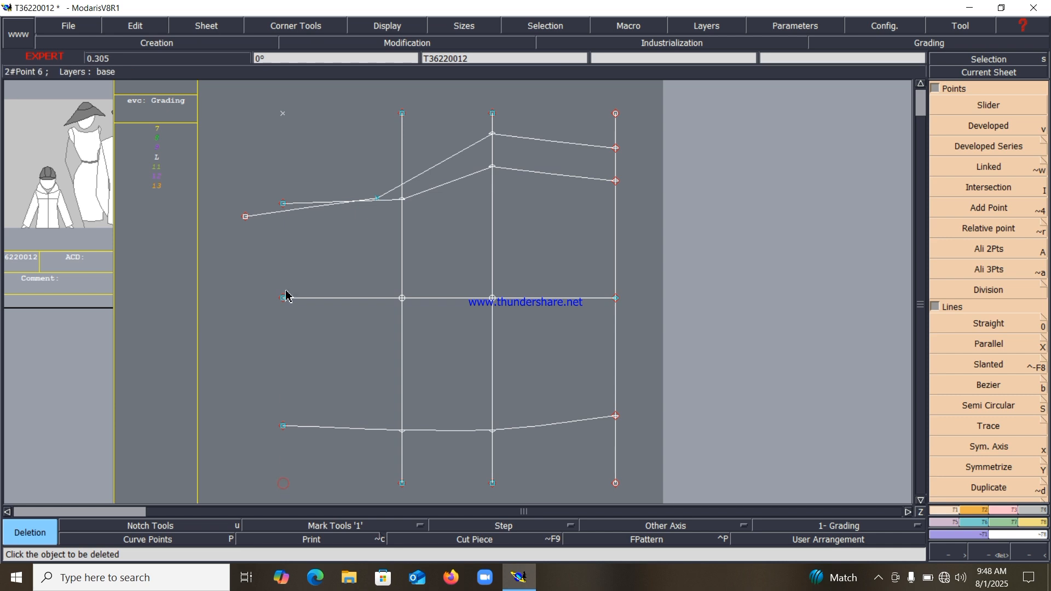
Display the Bezier curve handles on the pattern sheet.
key("Home")
key("Return")
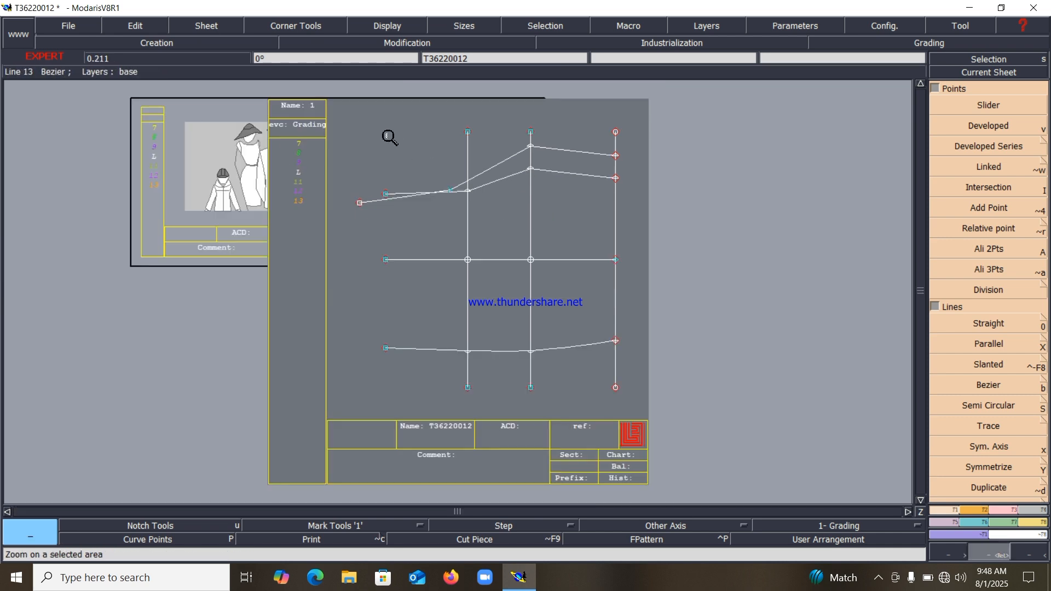
left_click_drag(374, 119, 655, 401)
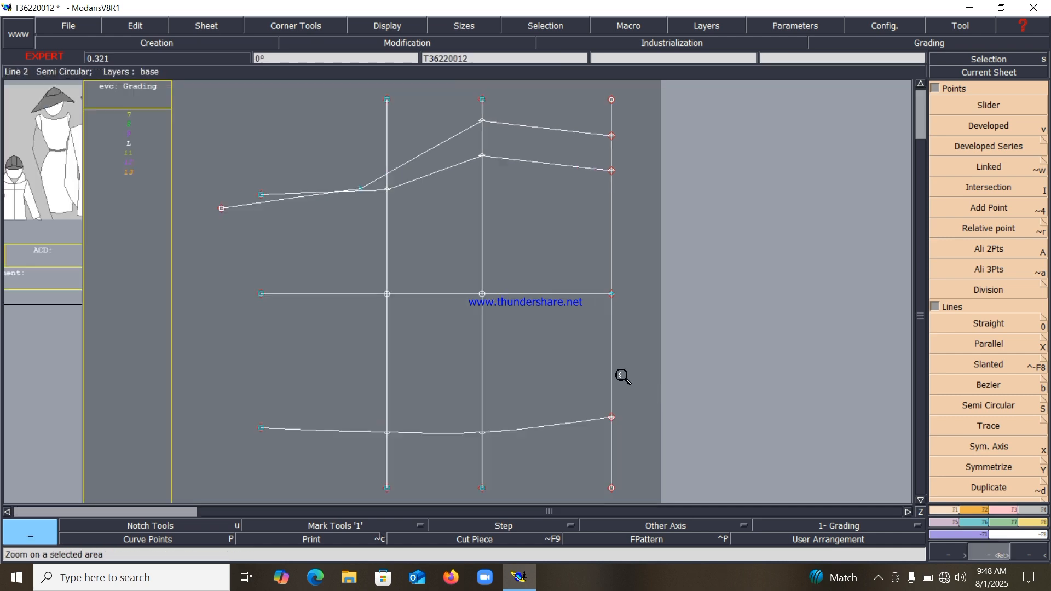
left_click_drag(204, 122, 480, 279)
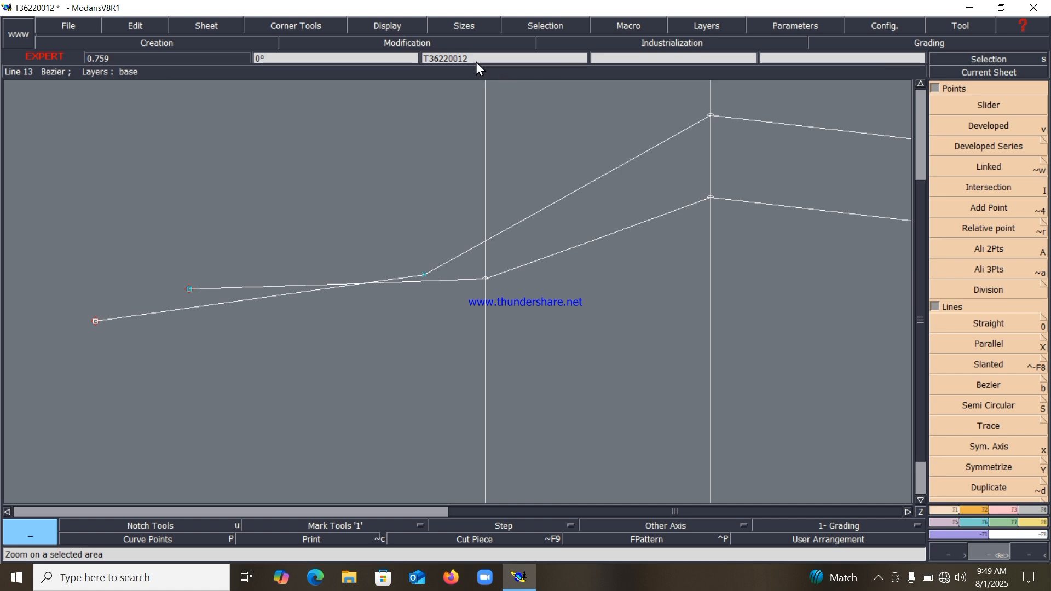
left_click(397, 25)
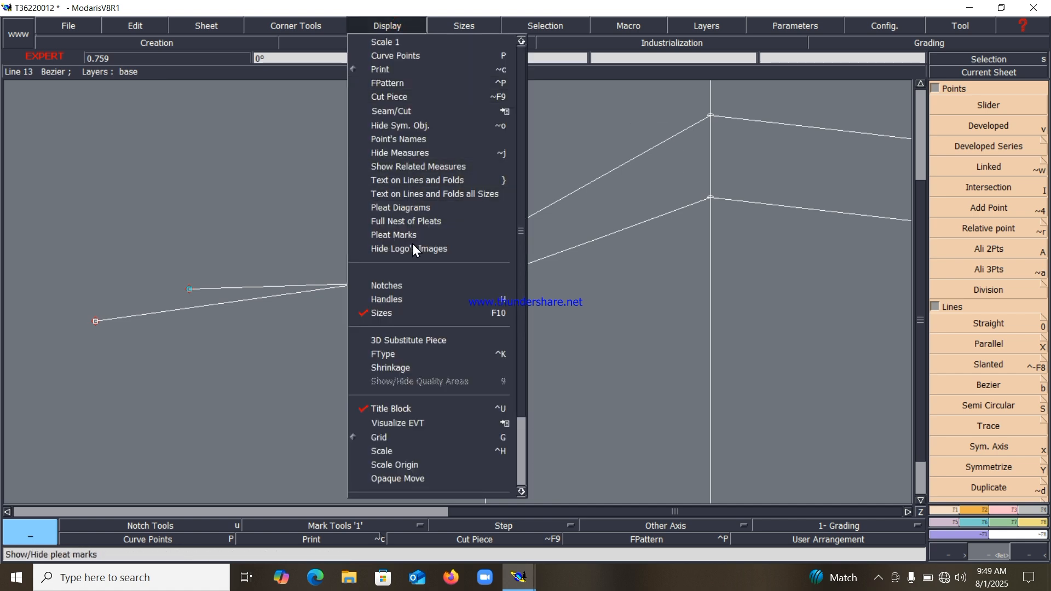
left_click(400, 299)
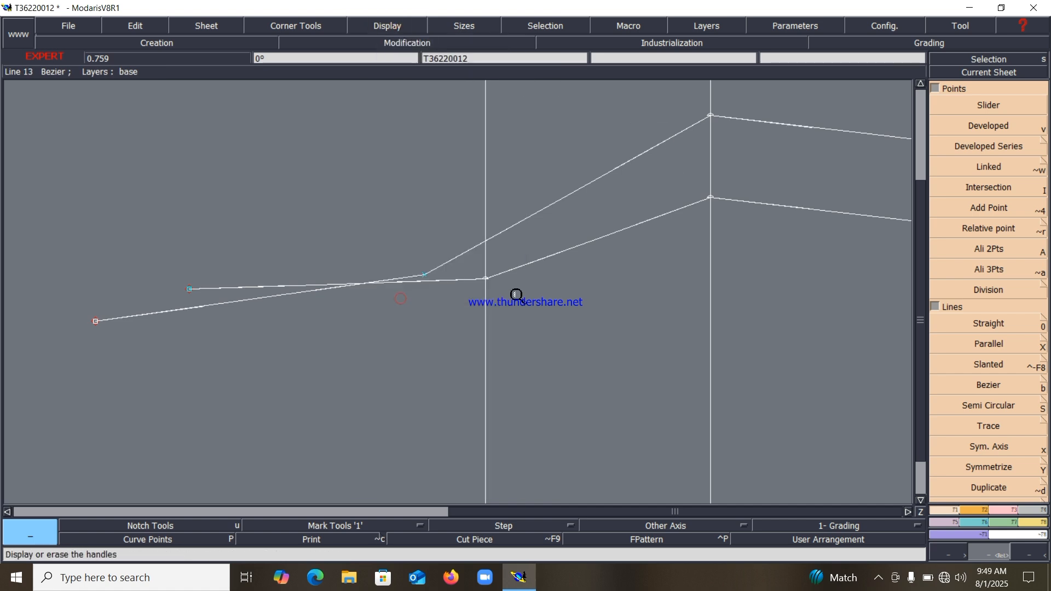
Reshape the two upper Bezier segments left of the right inner vertical into smooth concave curves that steepen toward that vertical.
left_click(1002, 511)
left_click(989, 283)
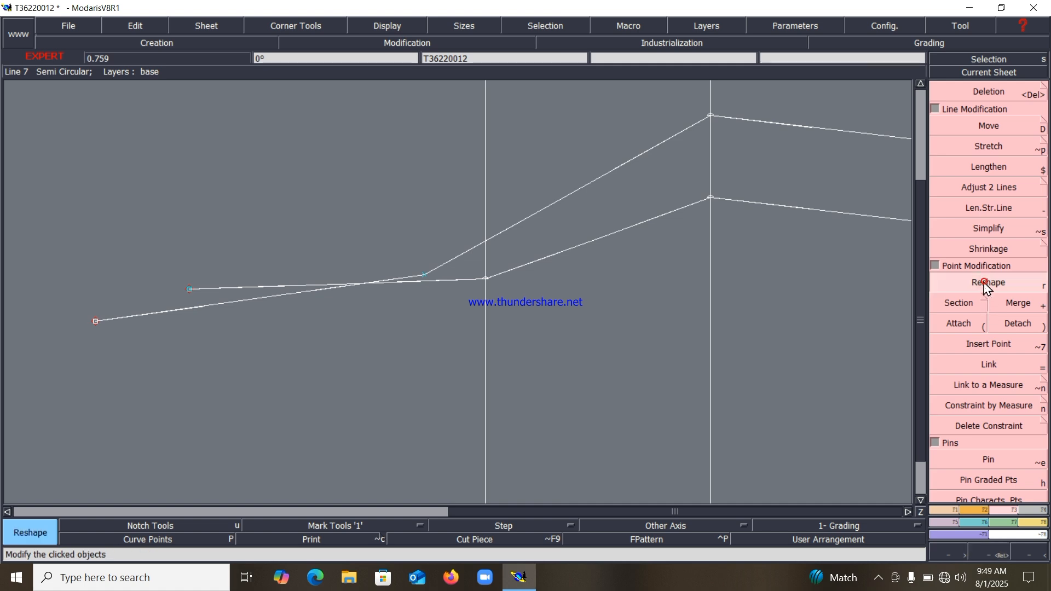
left_click_drag(641, 225, 676, 276)
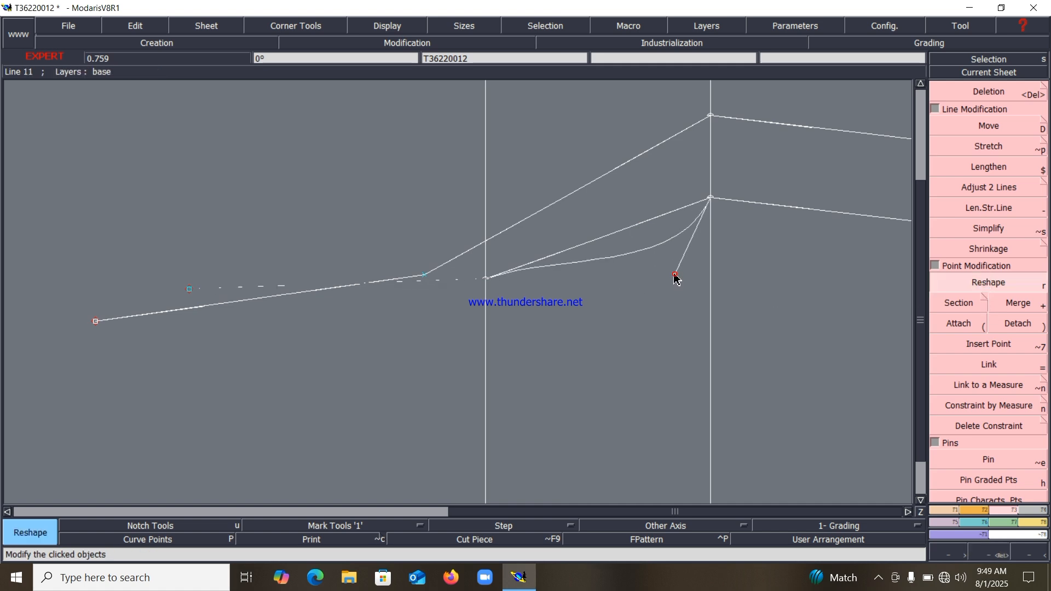
mouse_move(569, 265)
left_mouse_down()
mouse_move(553, 261)
mouse_move(610, 284)
mouse_move(685, 272)
left_mouse_up()
left_click_drag(623, 171, 679, 250)
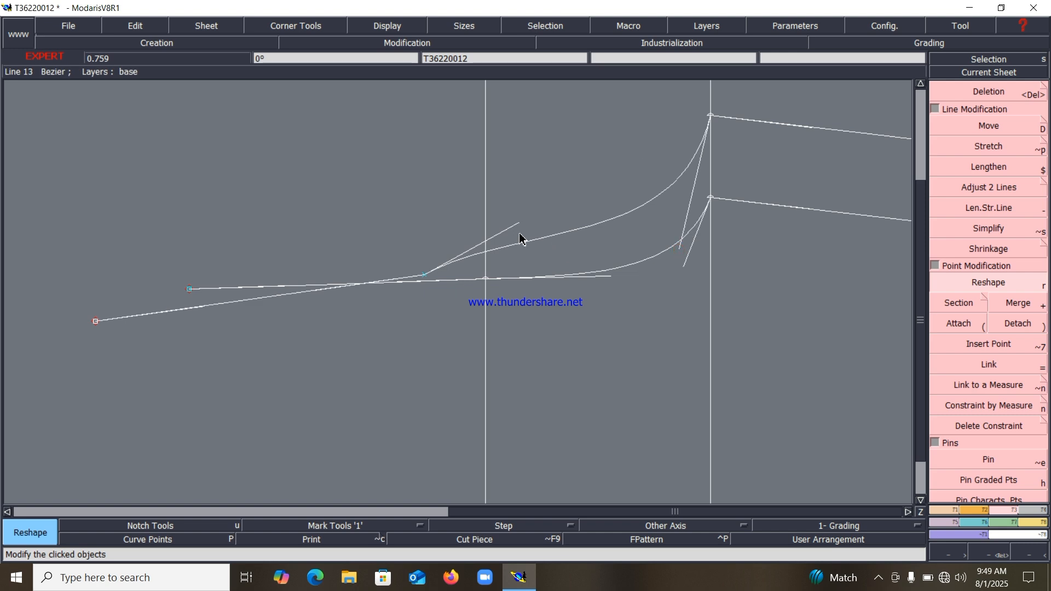
left_click_drag(519, 223, 536, 262)
Draw a straight line from the right inner vertical's lower 16 cm point, passing about 3.9 cm below the lower curve's left end.
key("Home")
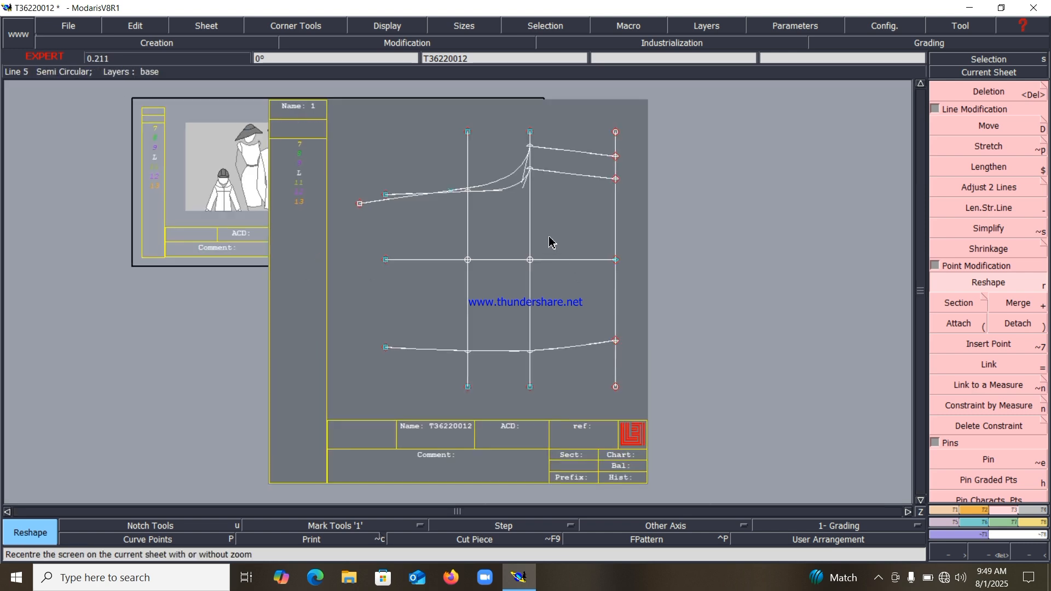
key("z")
left_click_drag(325, 125, 677, 386)
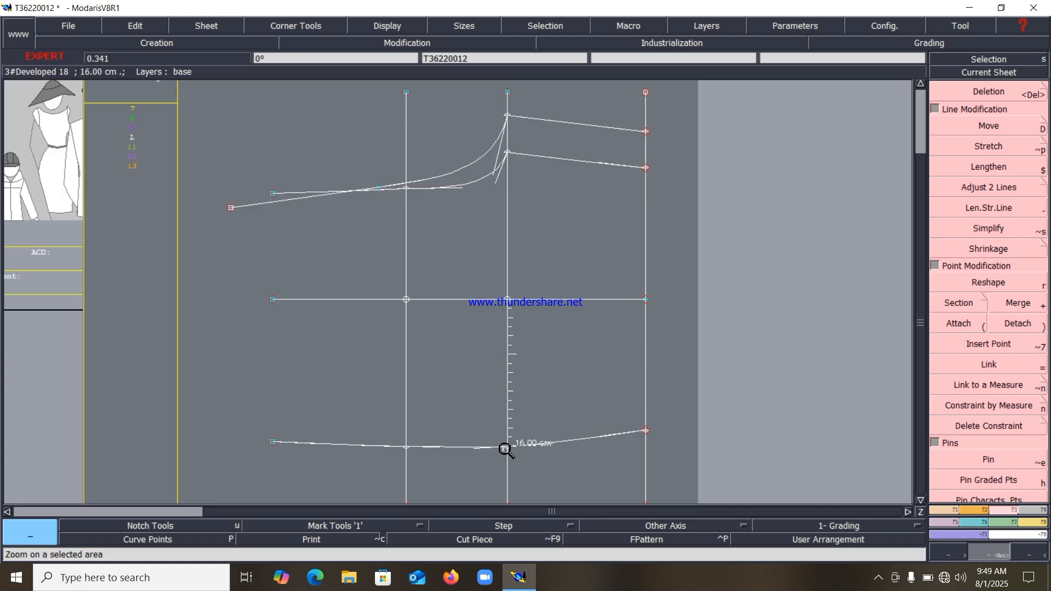
key("Escape")
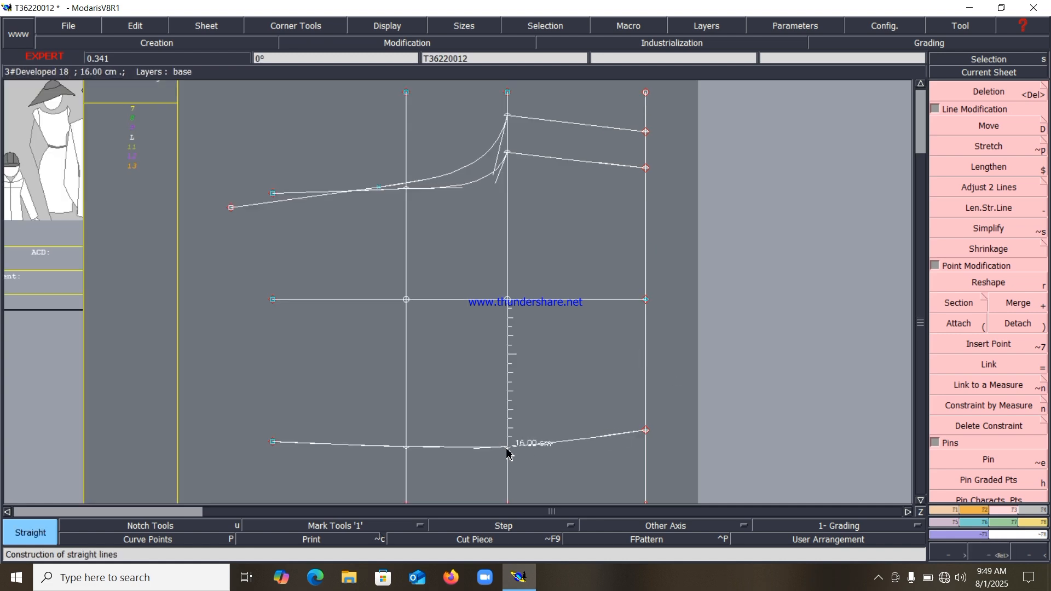
left_click(507, 452)
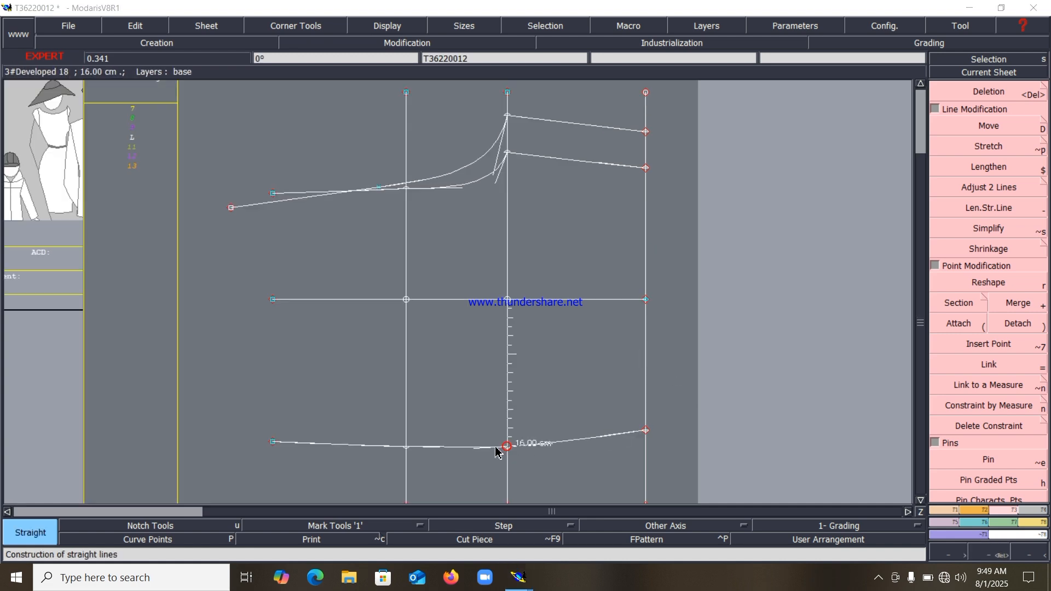
left_click(250, 472)
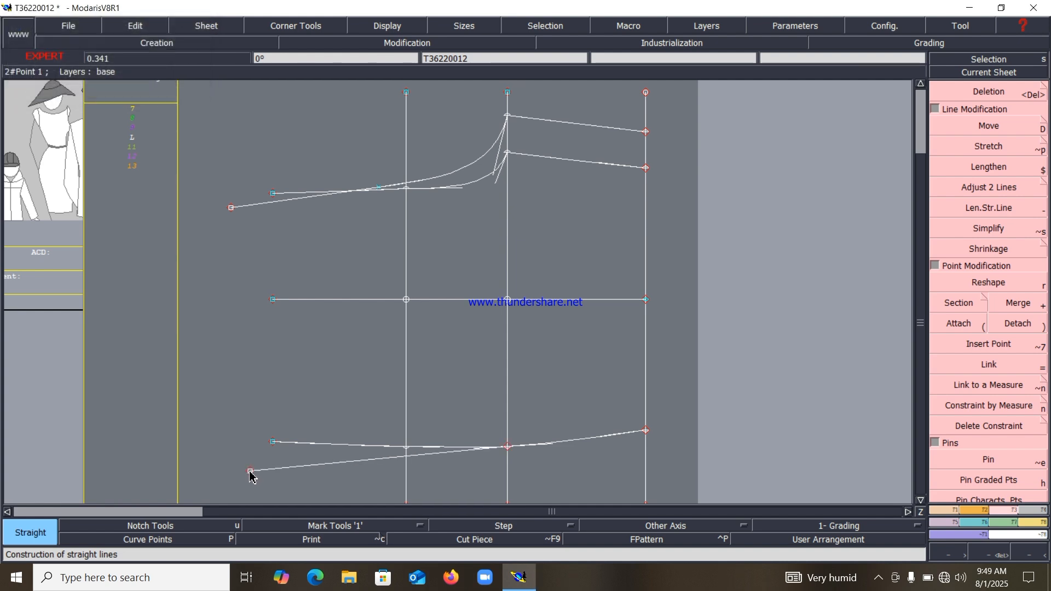
key("ctrl+z")
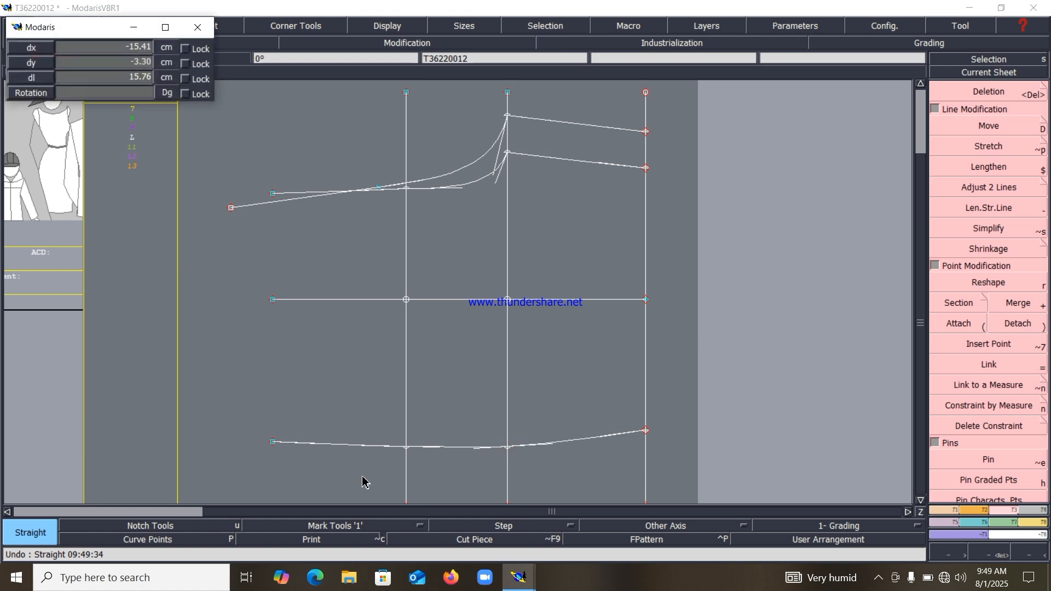
left_click(267, 479)
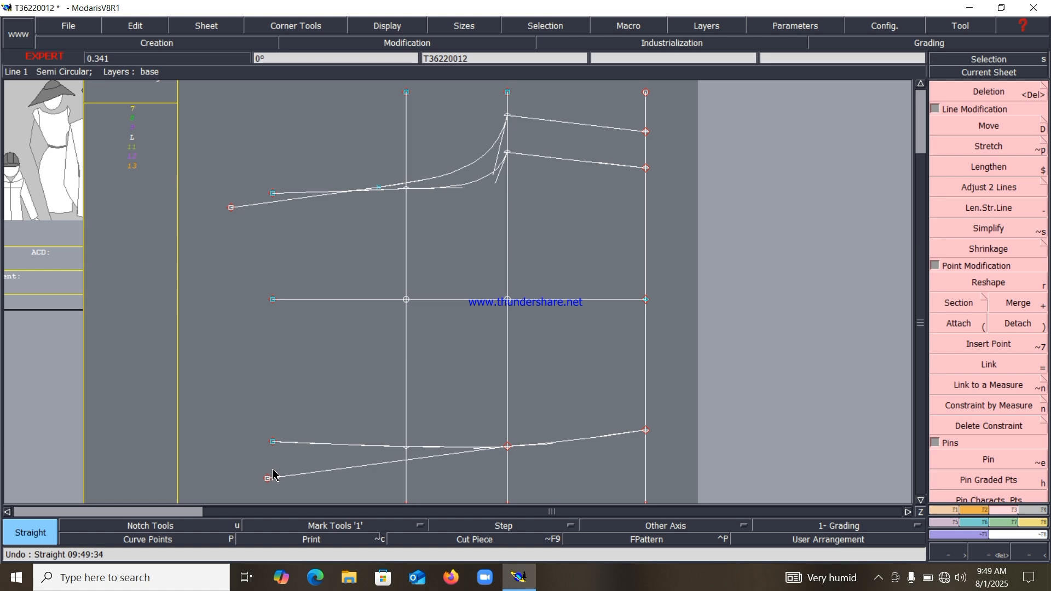
Measure the distance from the lower curve's left end to the new straight line, and remove the measurement.
key("l")
left_click(272, 443)
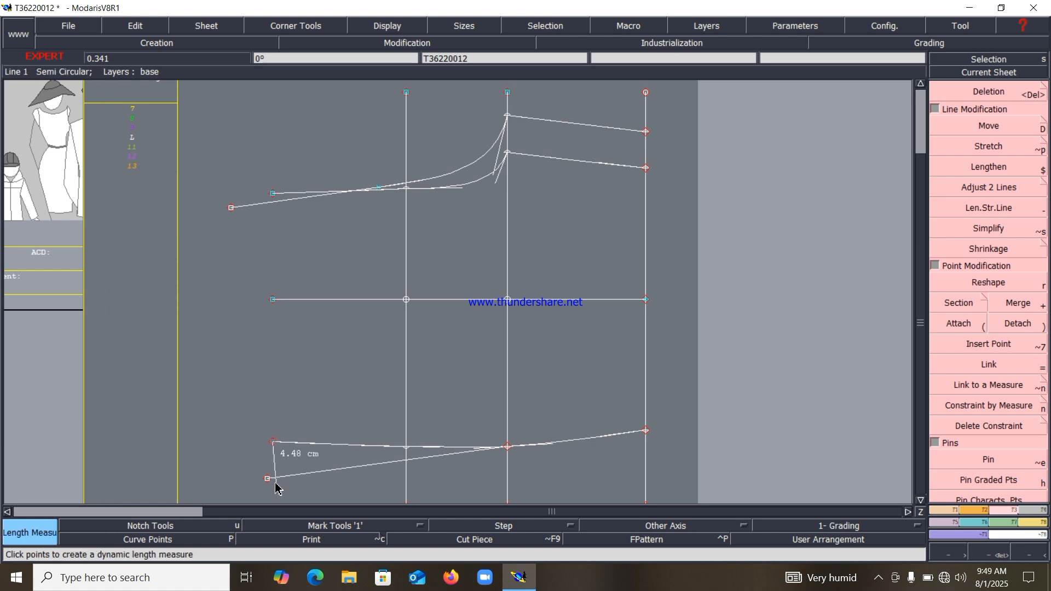
left_click(274, 479)
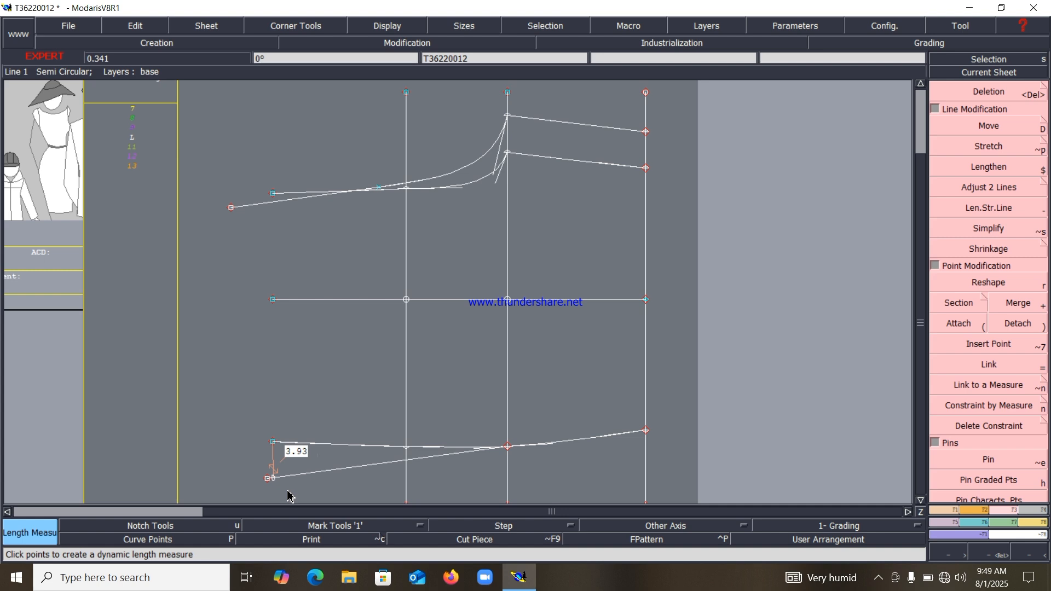
key("ctrl+z")
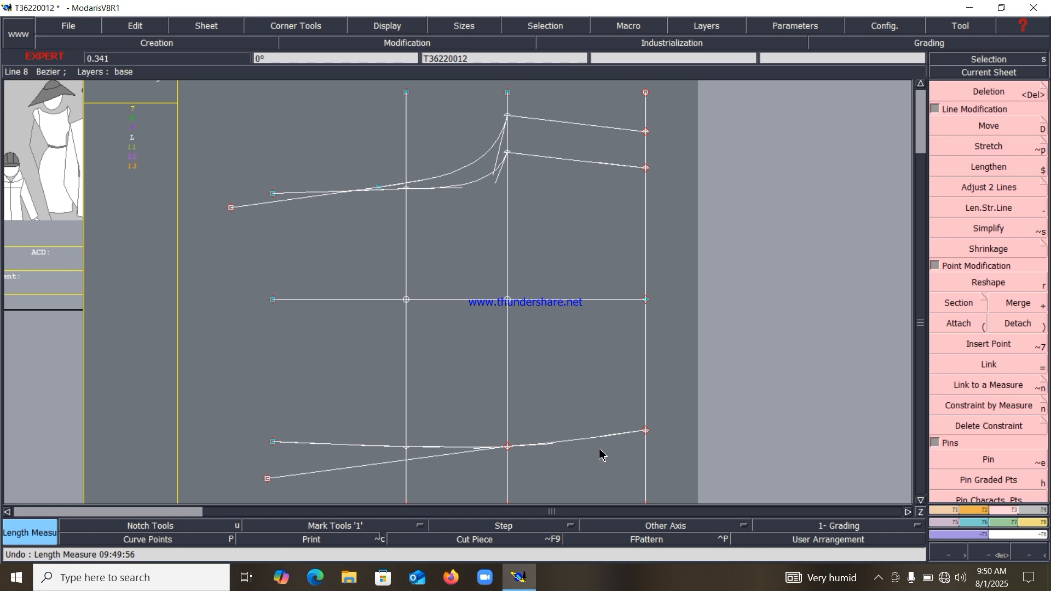
Adjust the tangent handle of the lower curve segment just right of the right inner vertical and inspect the curve.
left_click(980, 283)
left_click(553, 448)
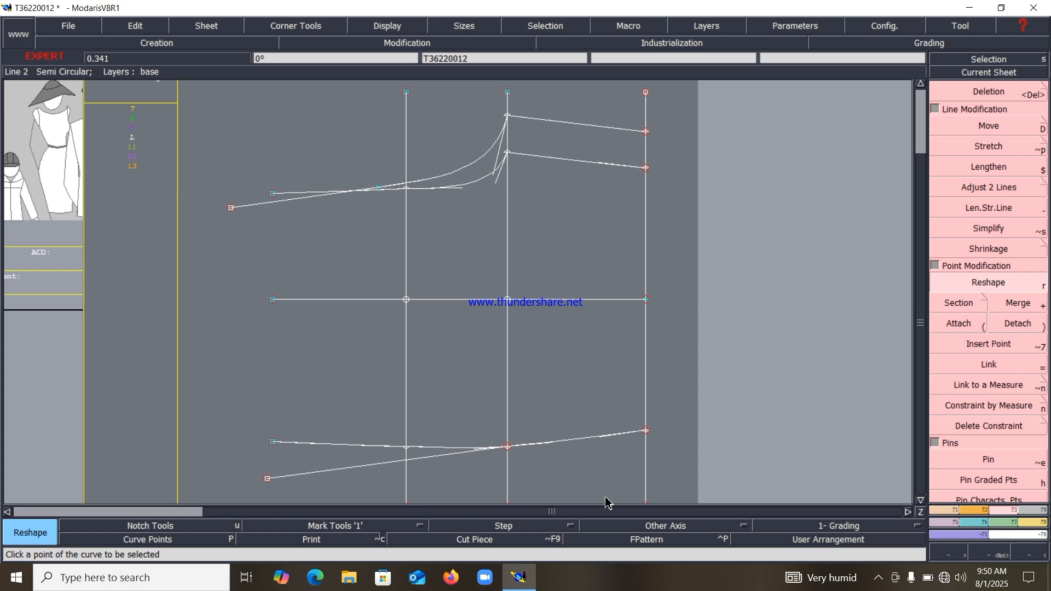
key("z")
left_click_drag(307, 362, 685, 495)
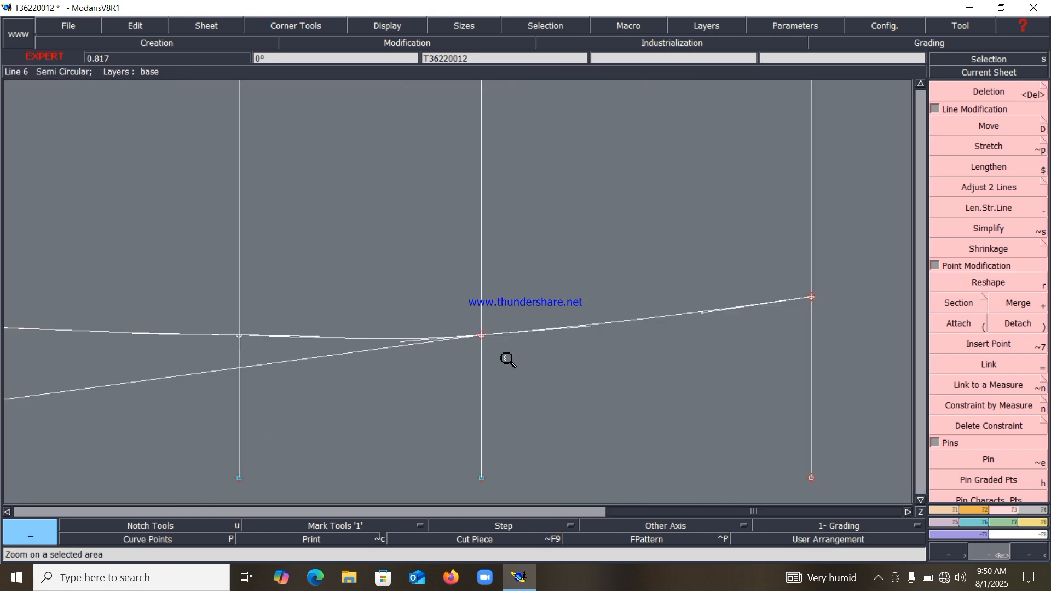
left_click(569, 353)
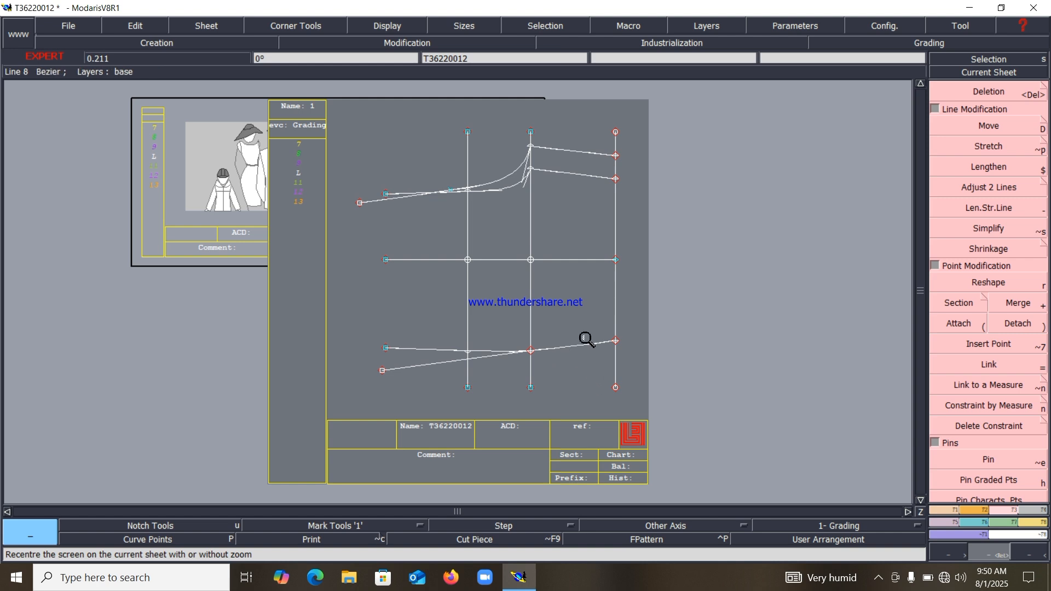
left_click_drag(344, 132, 688, 388)
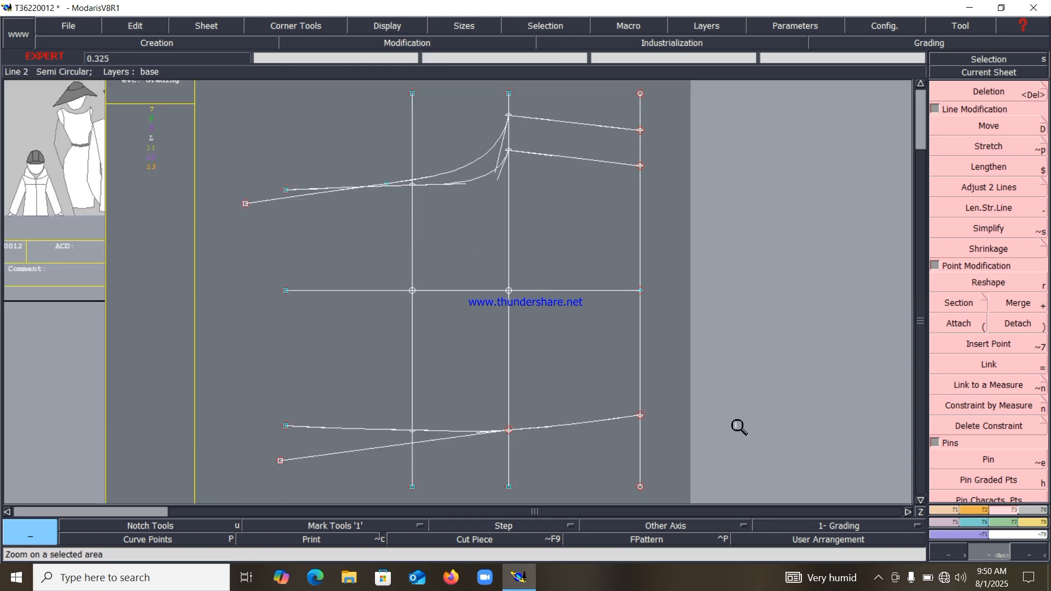
Add midpoints with Sequence Division between the two upper points on the right vertical and between those on the right inner vertical.
key("F1")
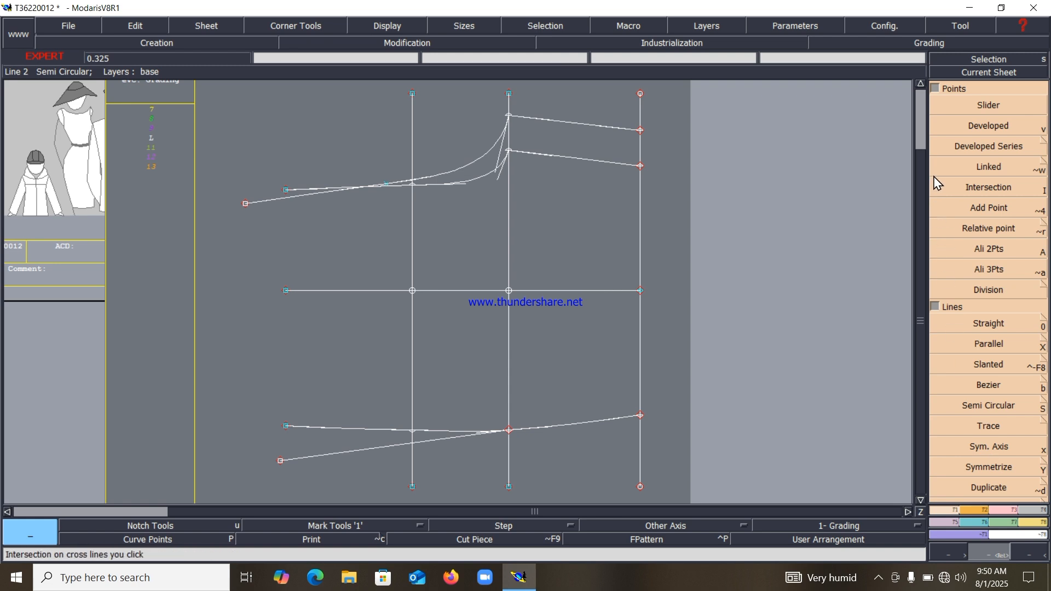
left_click(935, 90)
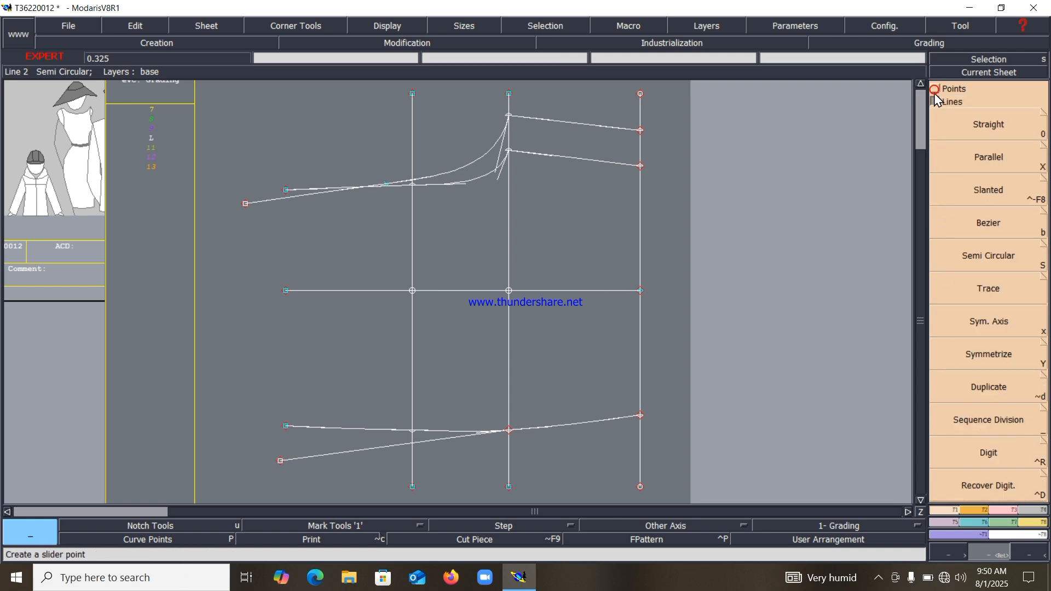
left_click(973, 418)
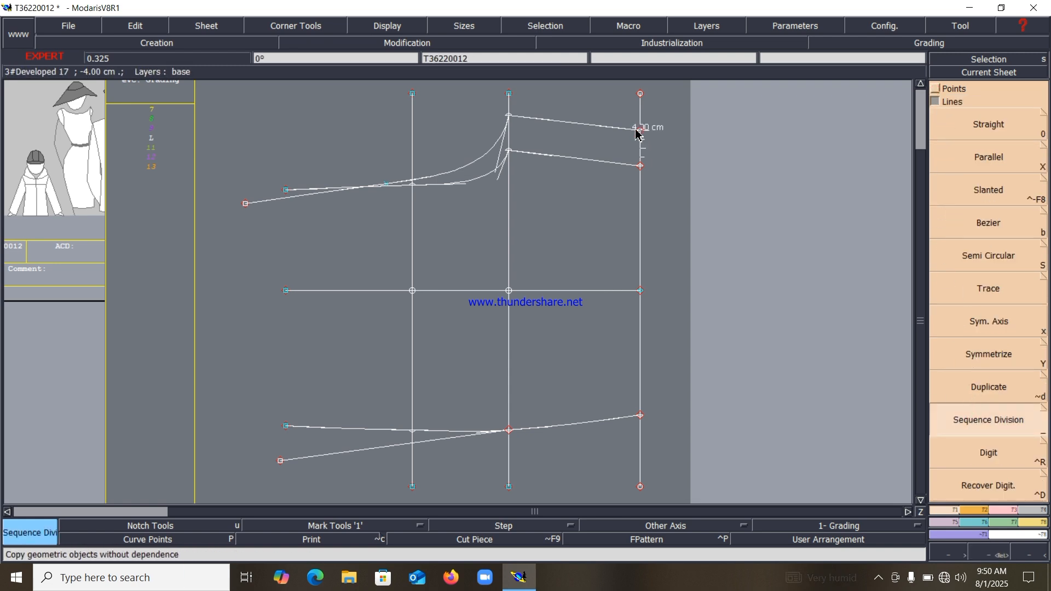
left_click(641, 166)
left_click(640, 166)
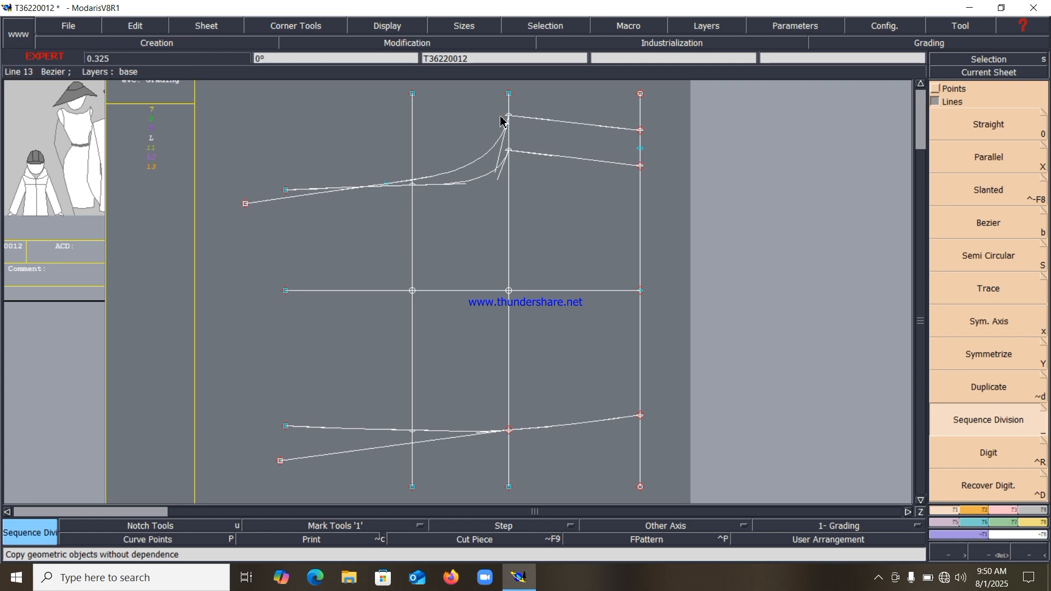
left_click(508, 151)
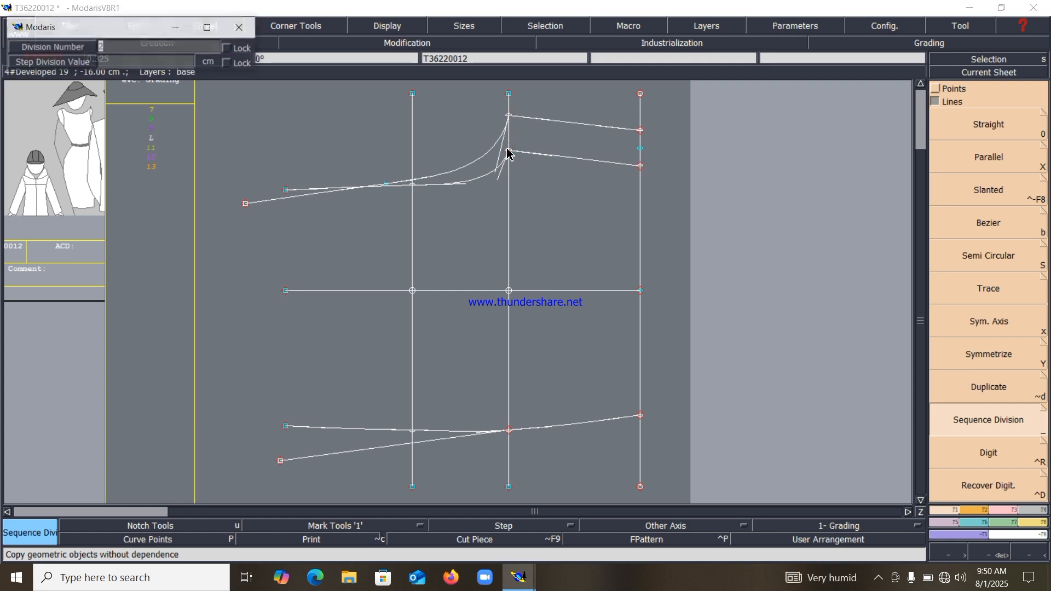
left_click(508, 153)
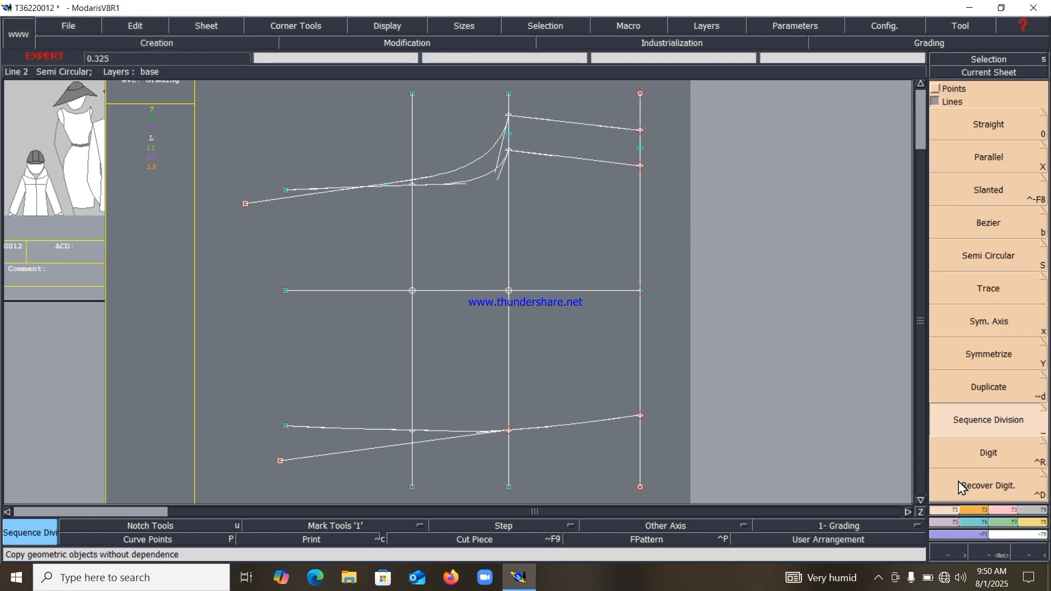
Add length measures from the lower curve up to the new midpoints on the right vertical and the right inner vertical.
left_click(1033, 523)
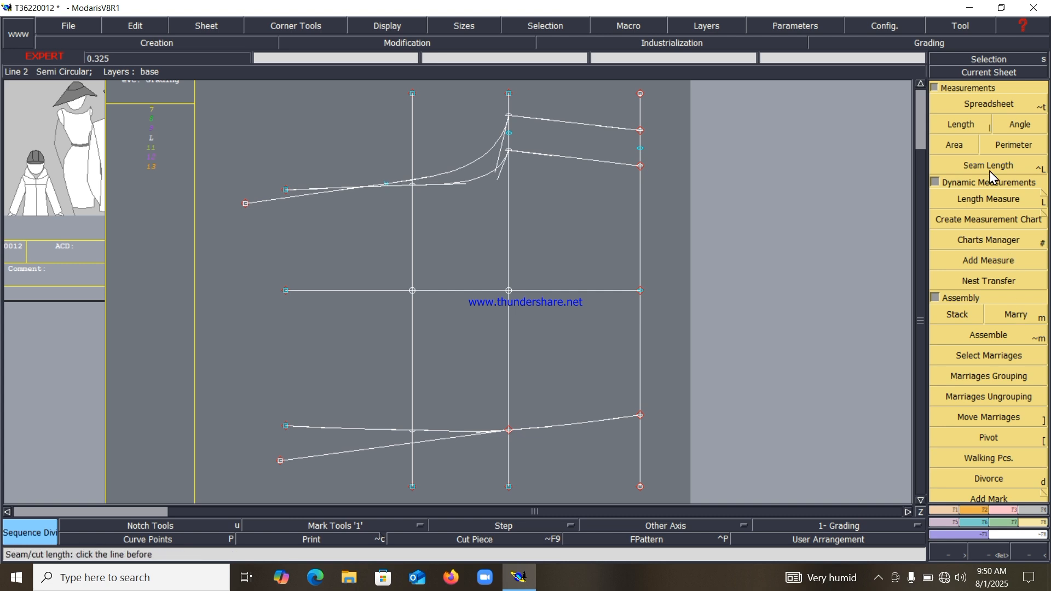
left_click(996, 202)
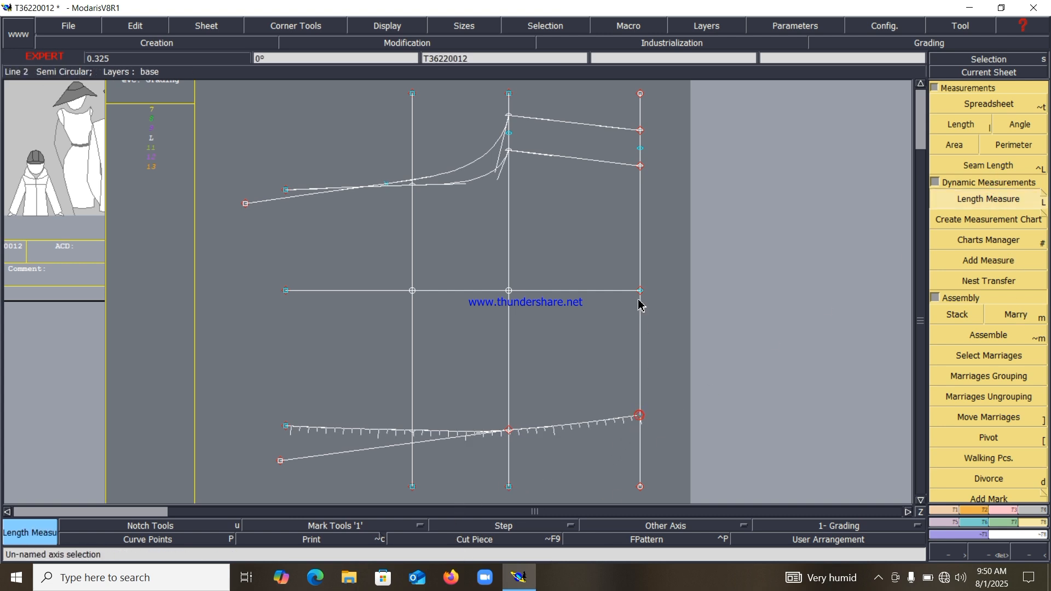
left_click(641, 154)
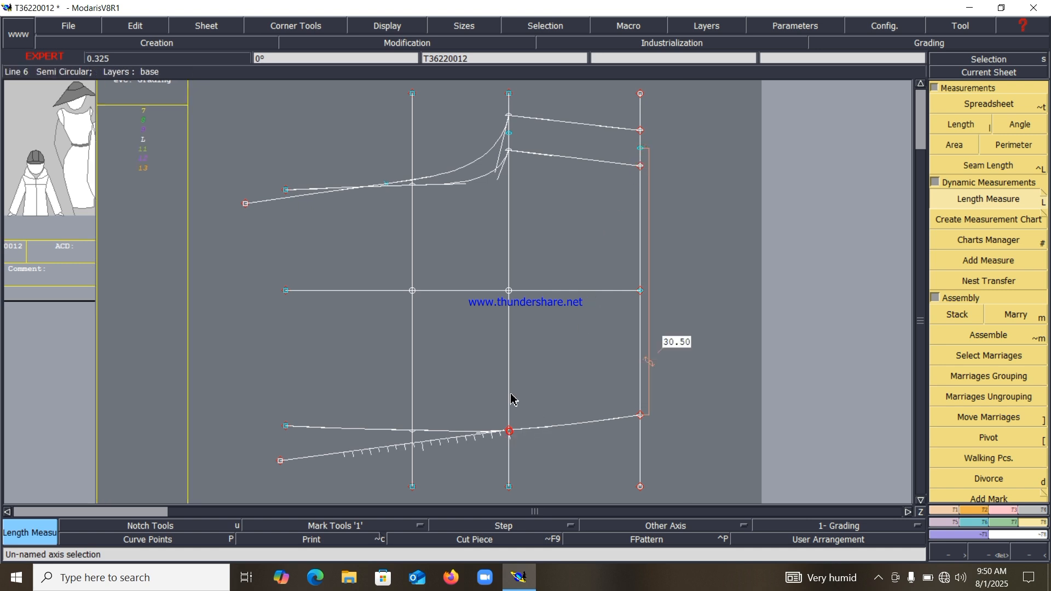
left_click(509, 136)
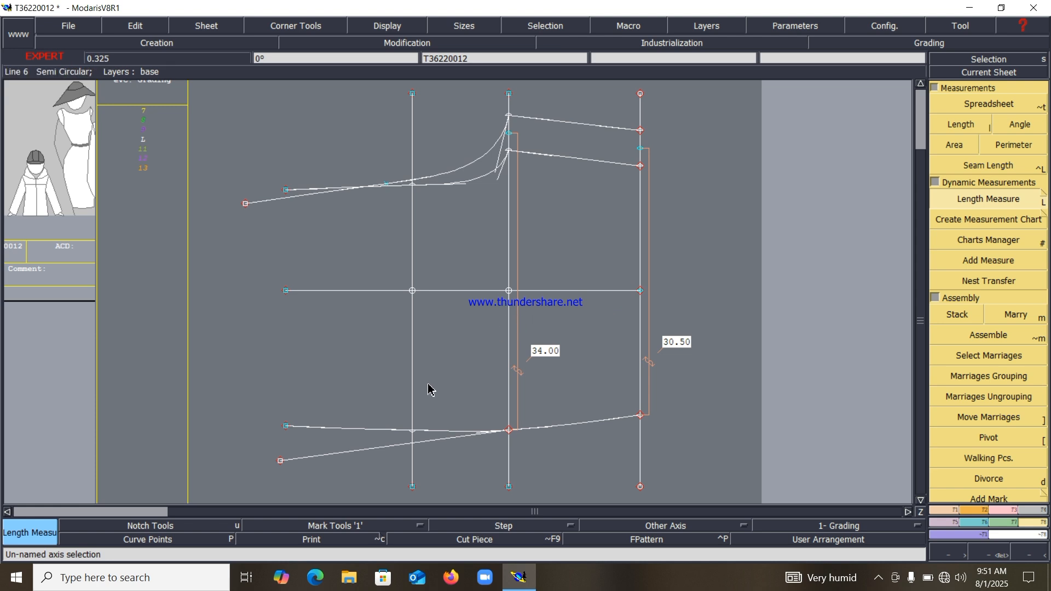
Add length measures along the left inner vertical between the front curves, and from the outer curve's inner point to the lower straight line.
left_click(412, 347)
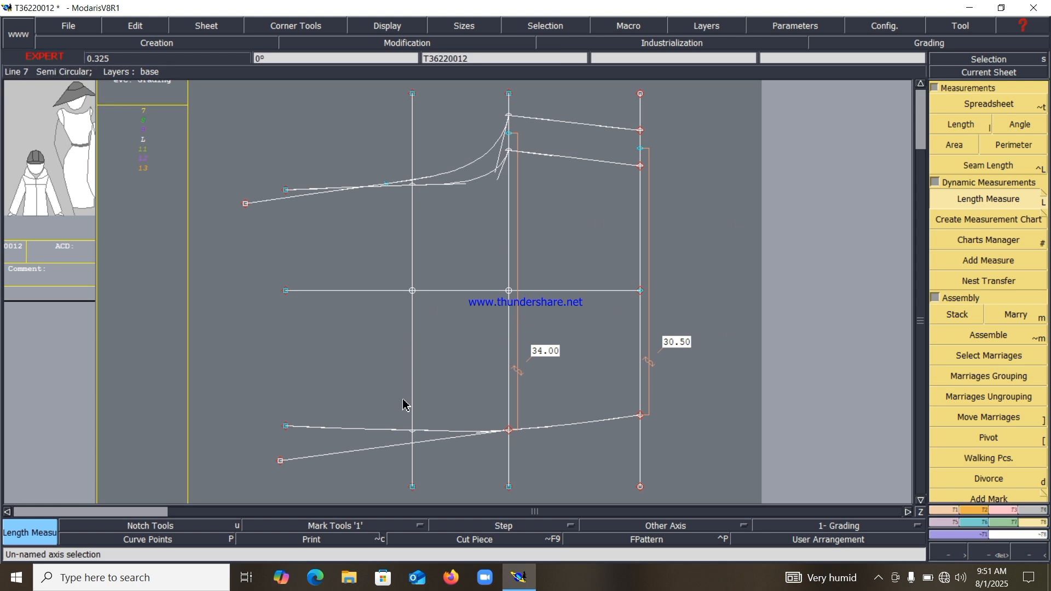
left_click(415, 432)
left_click(412, 189)
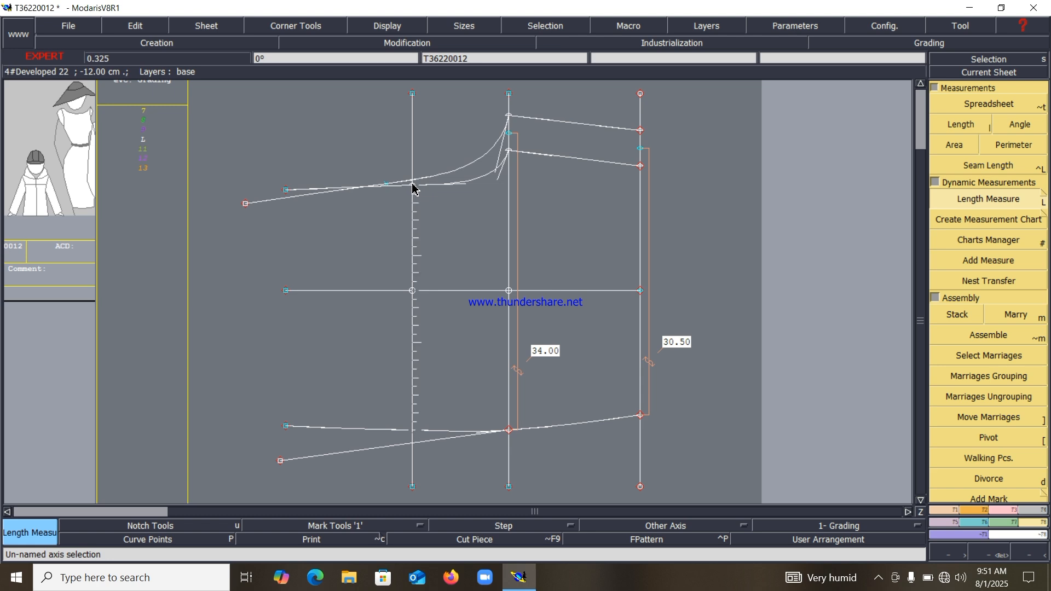
left_click(414, 185)
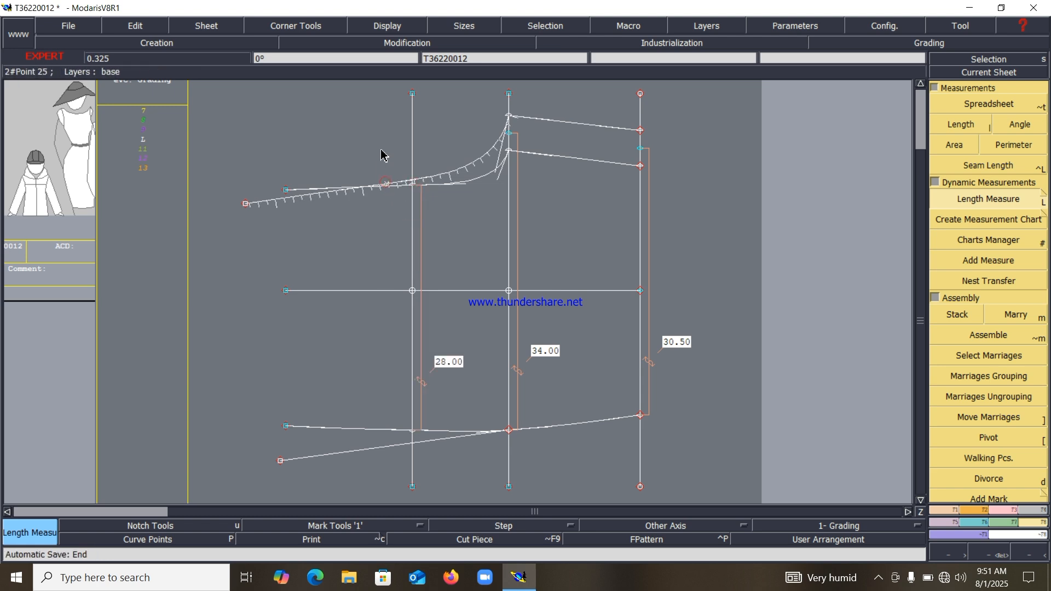
left_click(413, 445)
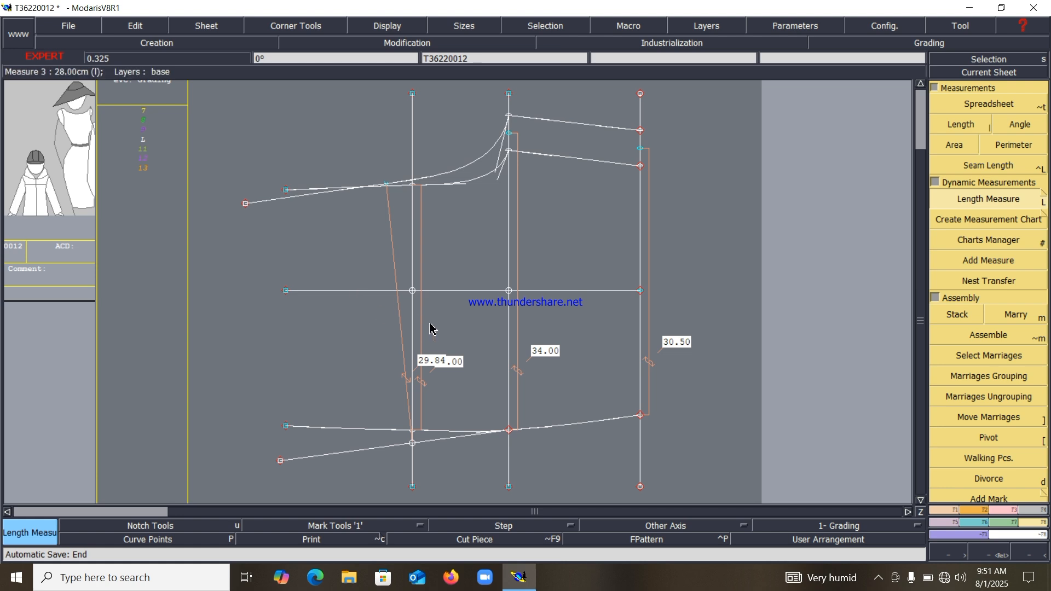
Shift the 28.00 cm measure beside the left inner vertical to the right, clear of the slanted measure.
key("r")
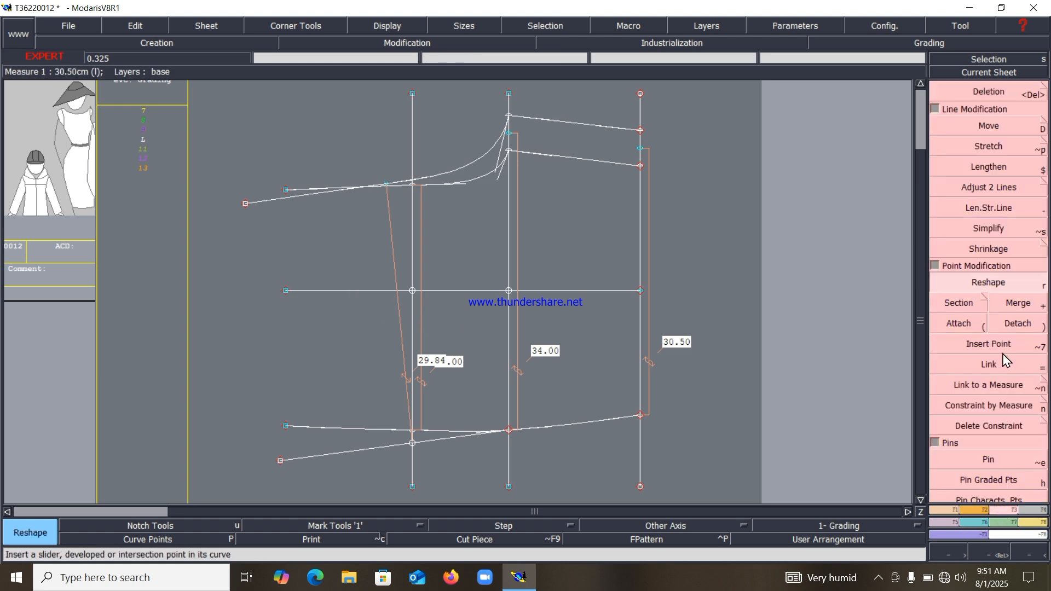
left_click(989, 283)
left_click_drag(416, 302, 440, 307)
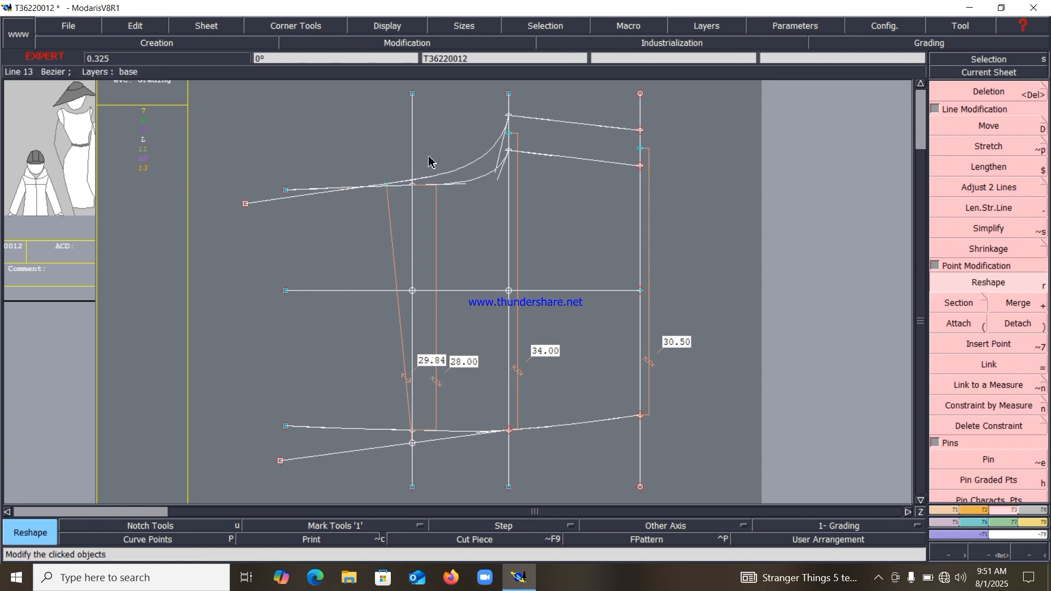
Lower the outer curve's point left of the left inner vertical straight down, bringing the slanted measure to about 28 cm.
left_click(387, 184)
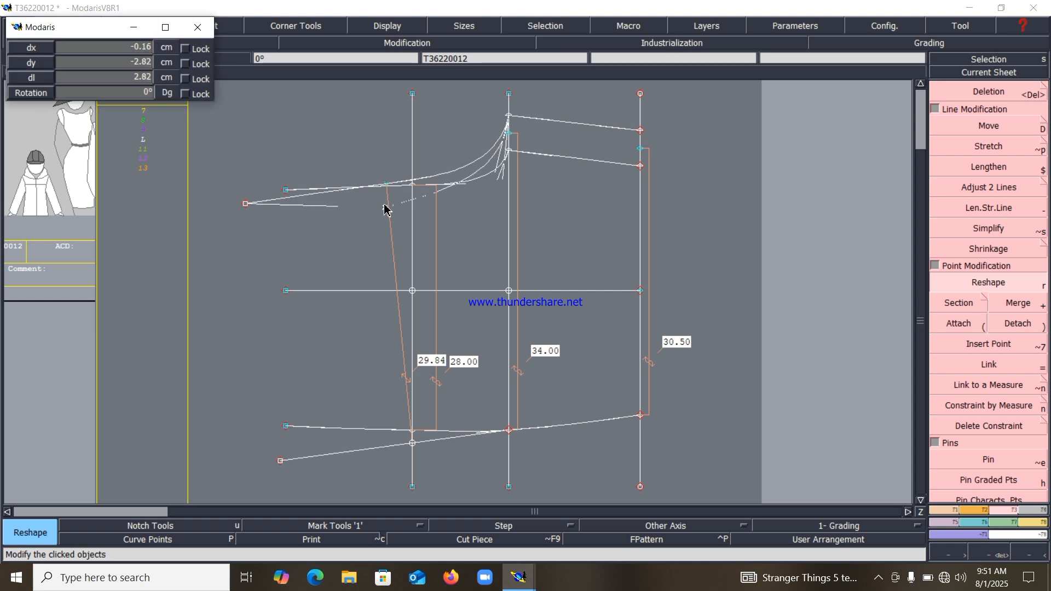
key("Down")
key("Down")
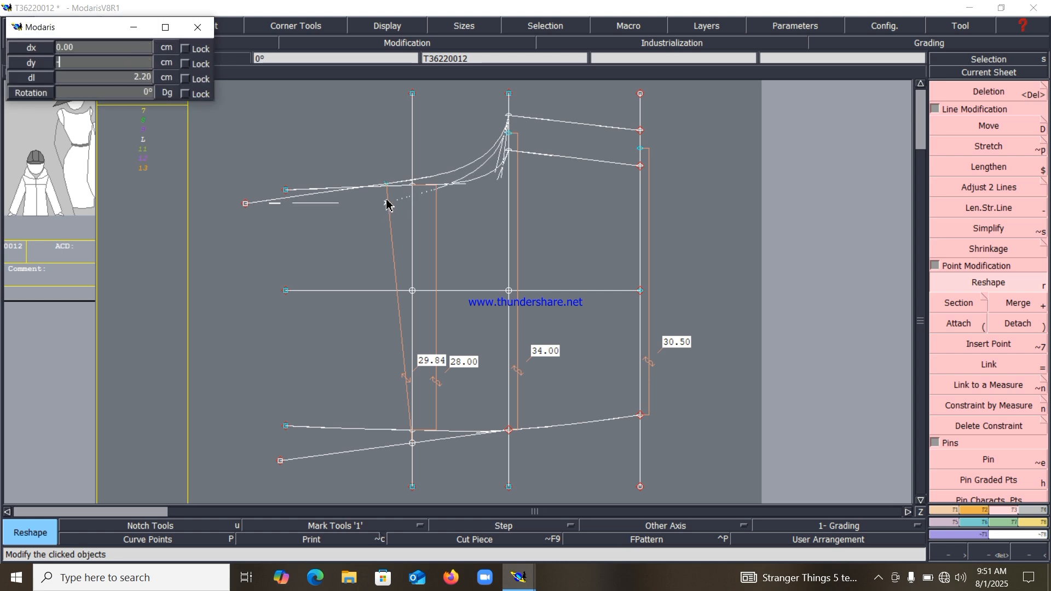
key("Return")
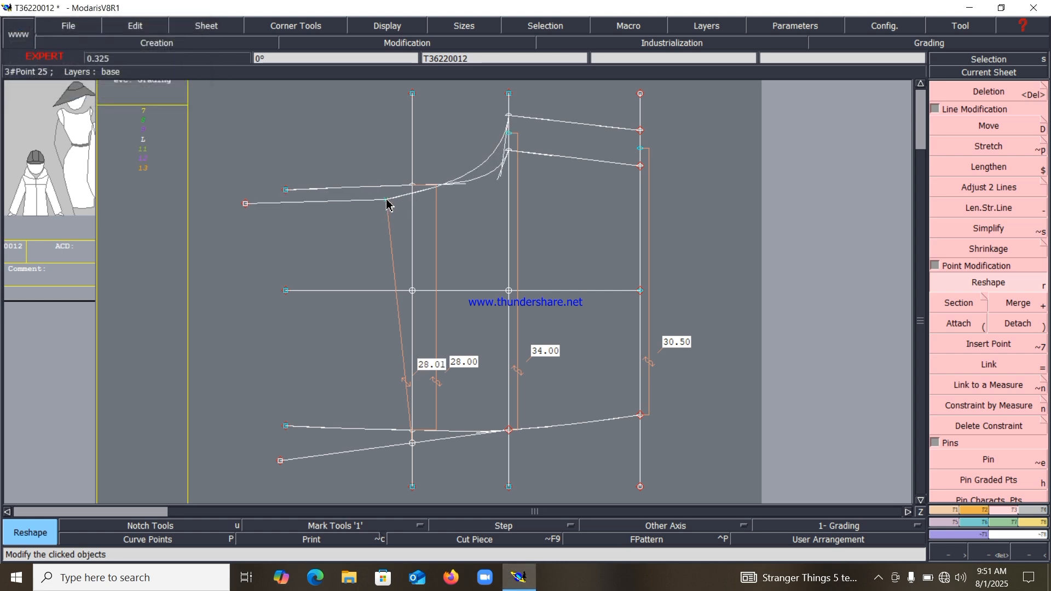
Lower the left end of the outer upper curve vertically by 2.2 cm and by a further 0.3 cm.
left_click(245, 203)
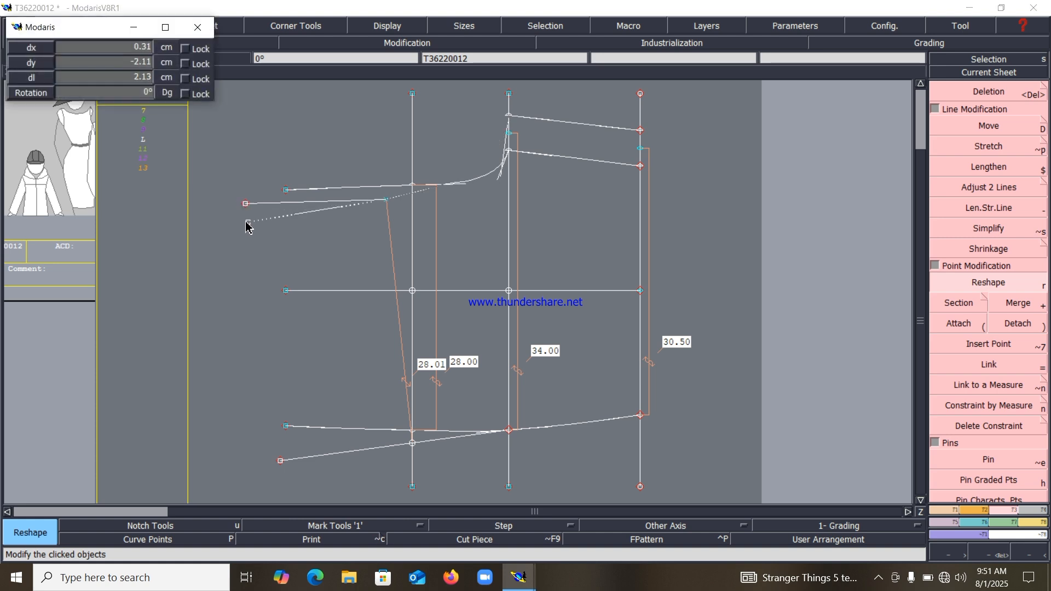
type("00")
key("Return")
type("-2.1")
key("Return")
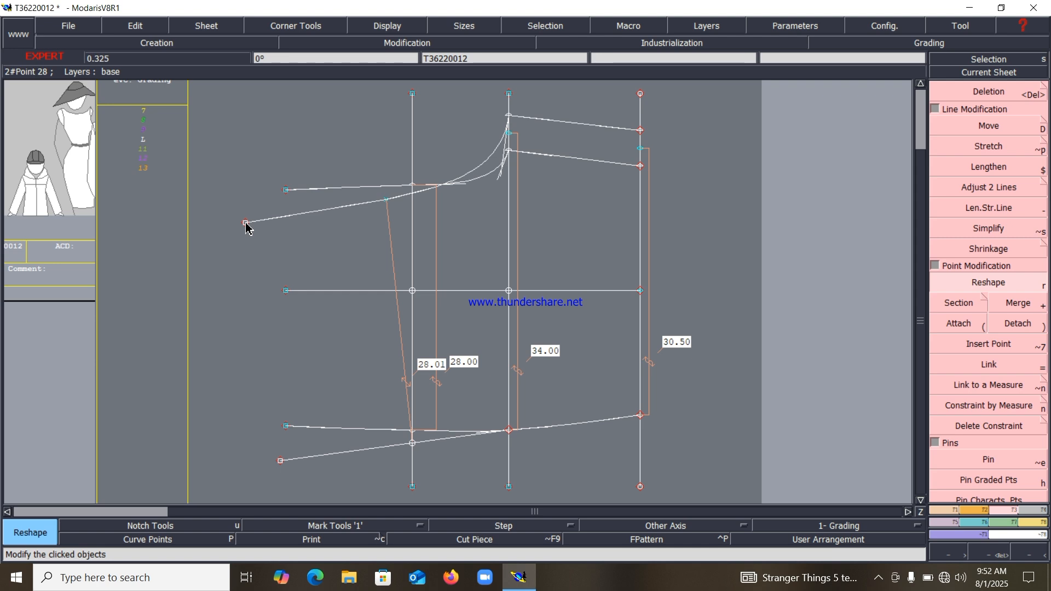
left_click(247, 223)
key("Return")
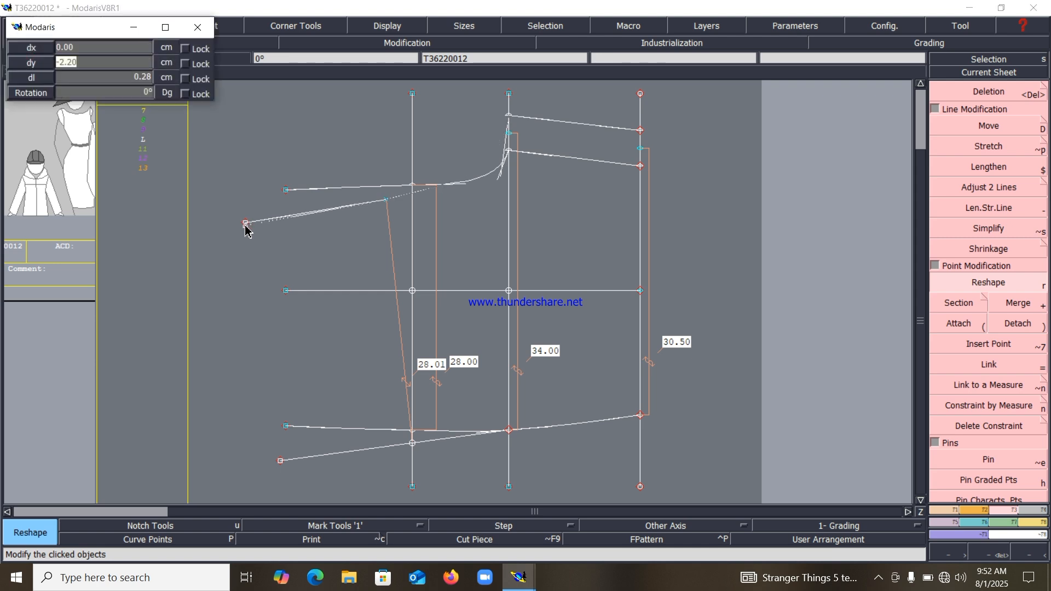
type(".3")
key("Return")
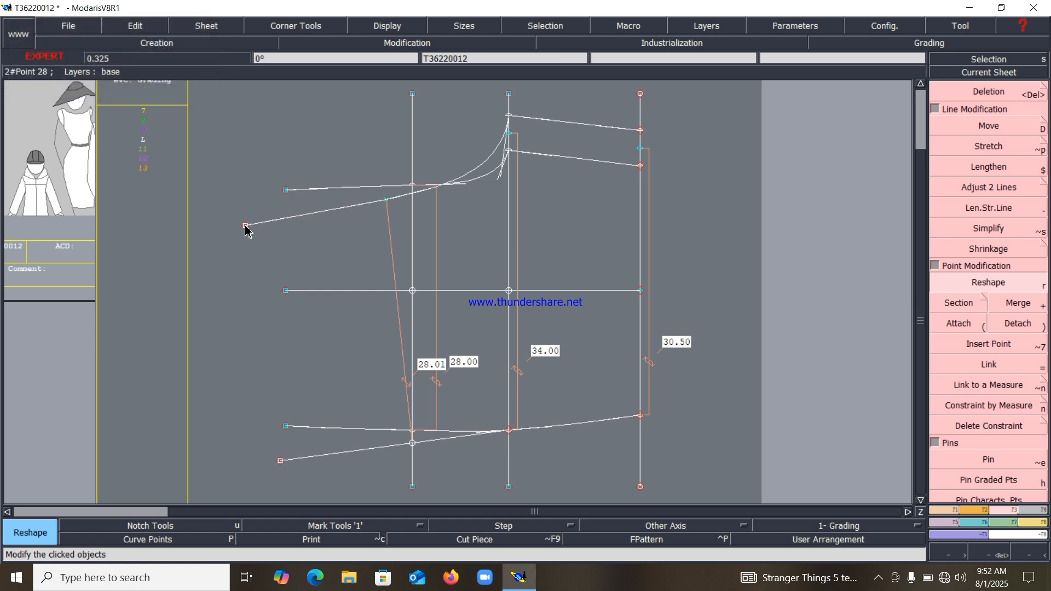
Raise the outer curve's point left of the left inner vertical by 0.2 cm with dx 0.
key("Home")
key("Return")
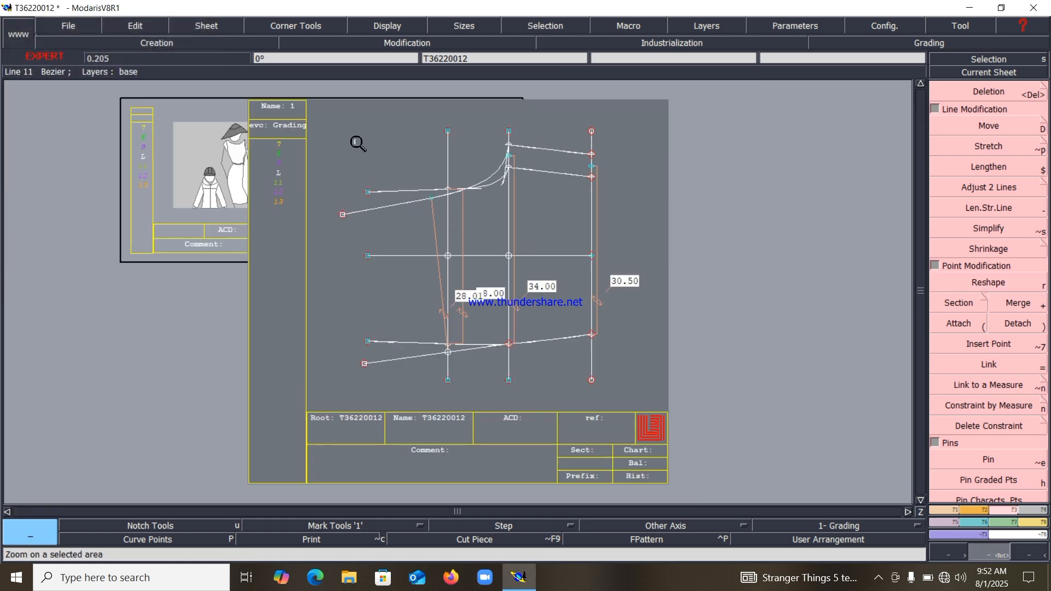
left_click_drag(314, 125, 535, 342)
left_click(535, 342)
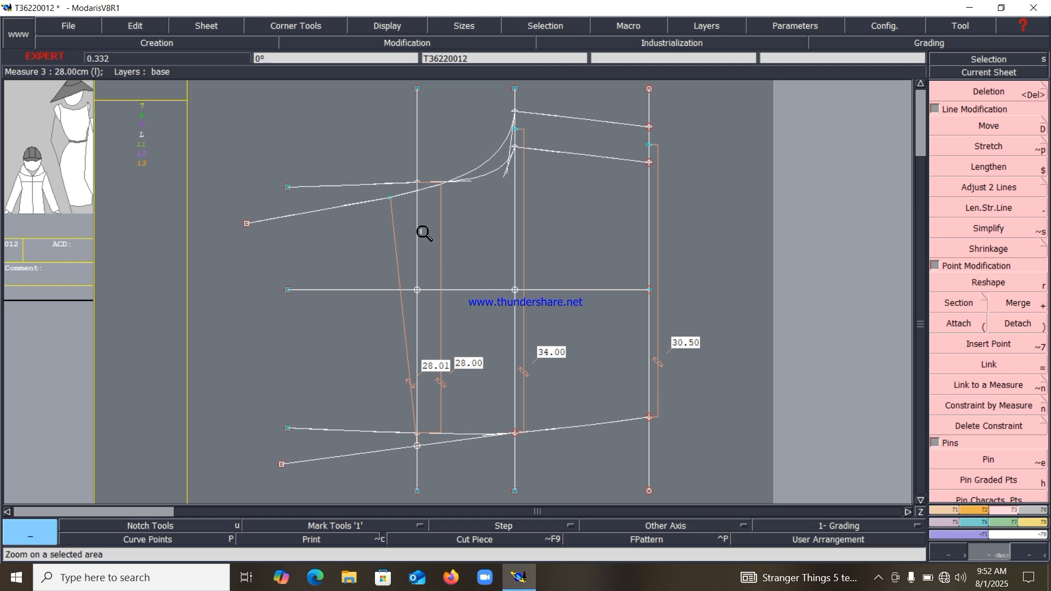
key("r")
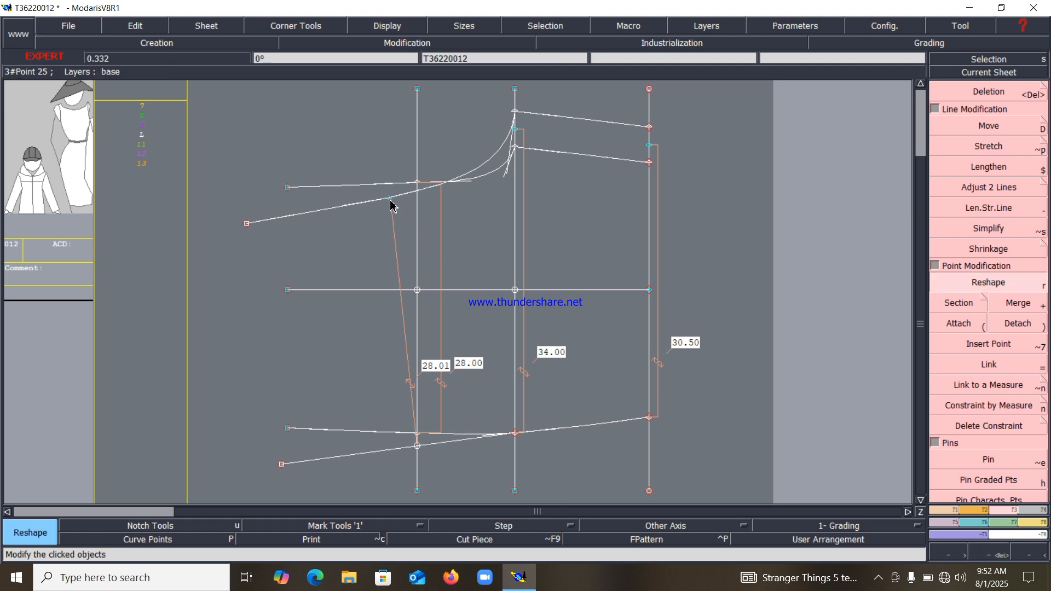
left_click(390, 198)
key("Down")
key("Down")
type("0.2")
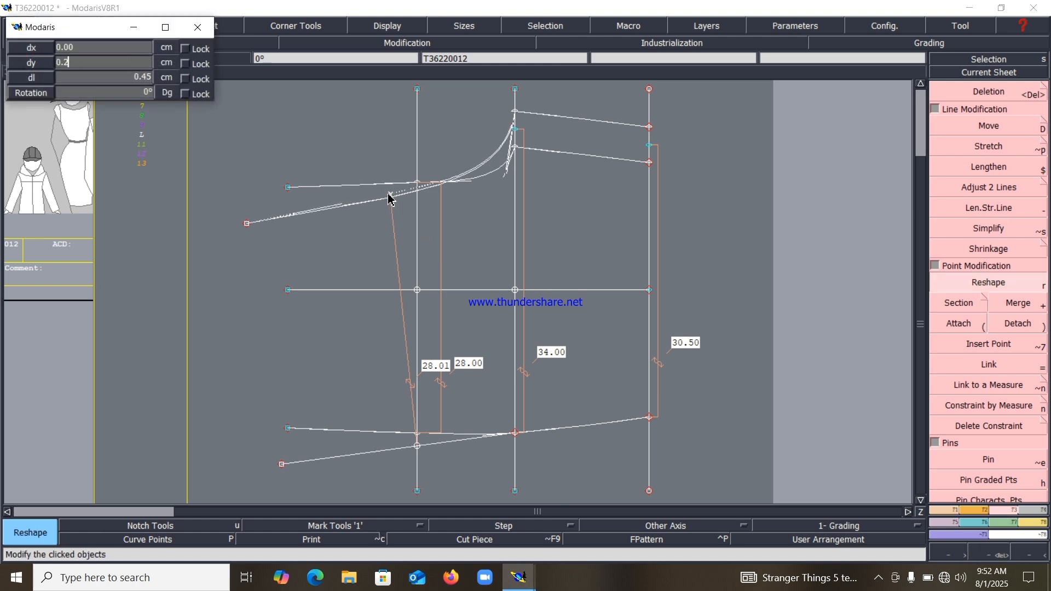
key("Return")
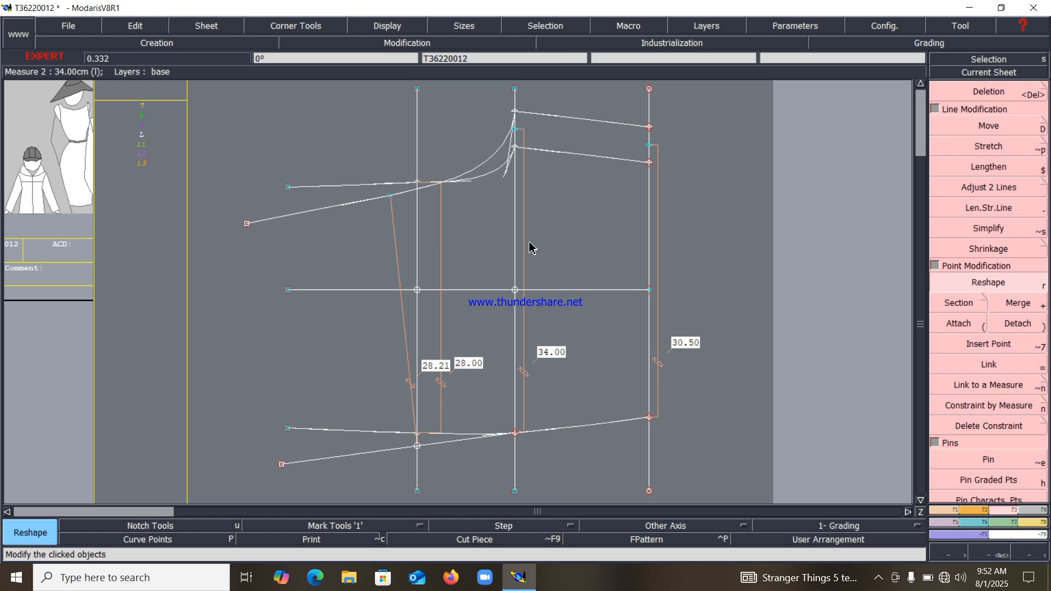
Reshape the outer upper curve by lowering its tangent handle near the right inner vertical and adjusting its left tangent handle.
key("z")
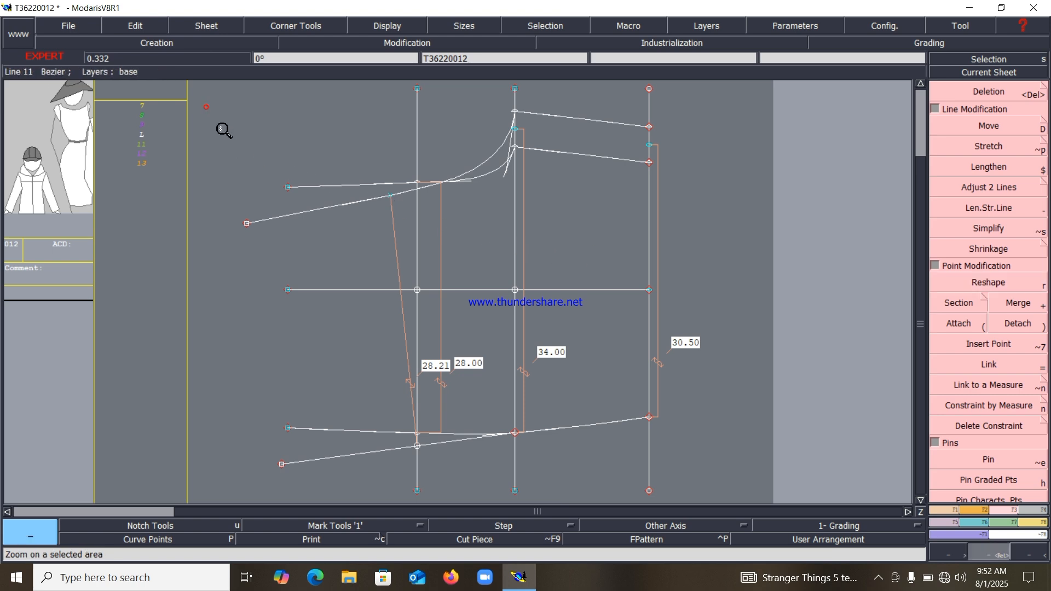
left_click_drag(207, 105, 569, 276)
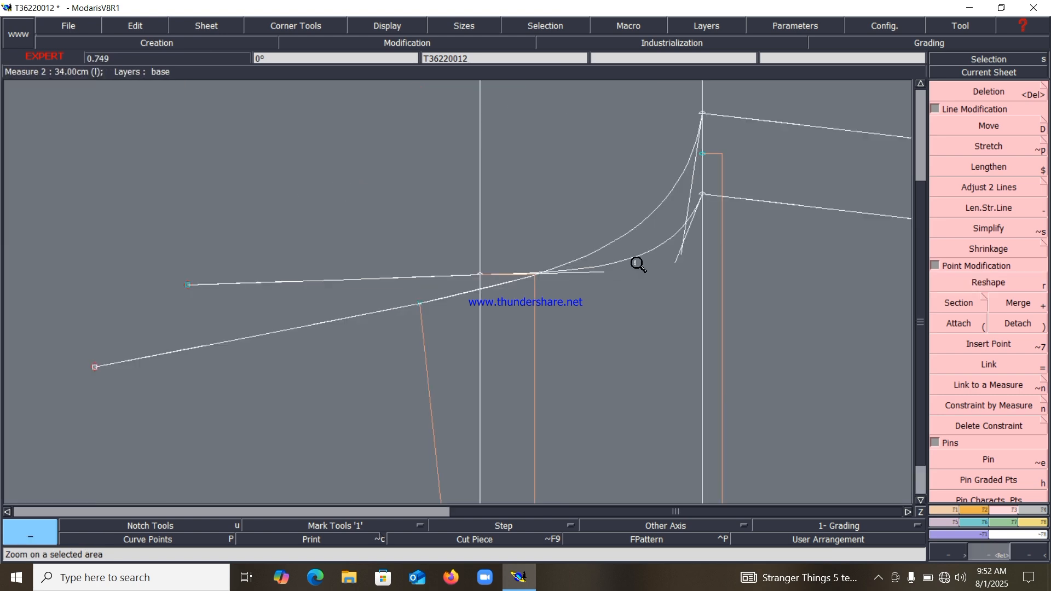
key("r")
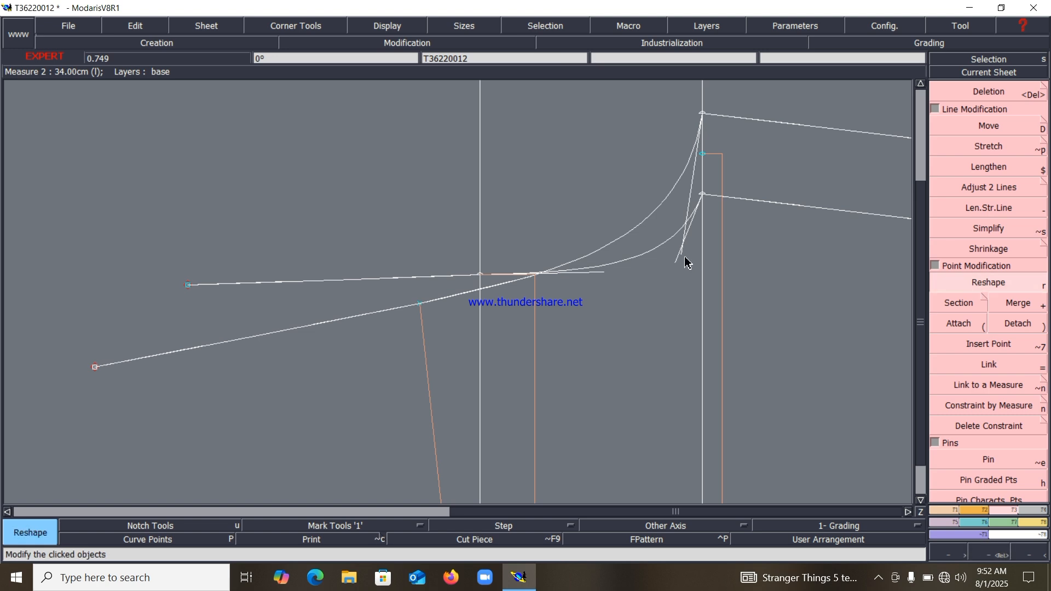
left_click(683, 255)
left_click(685, 263)
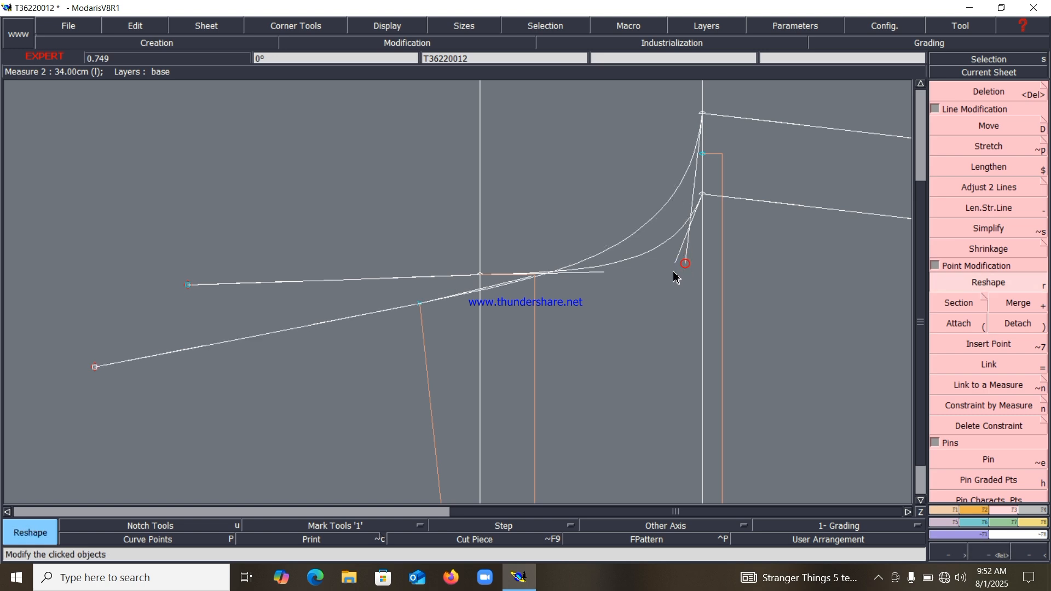
left_click(529, 279)
left_click(525, 283)
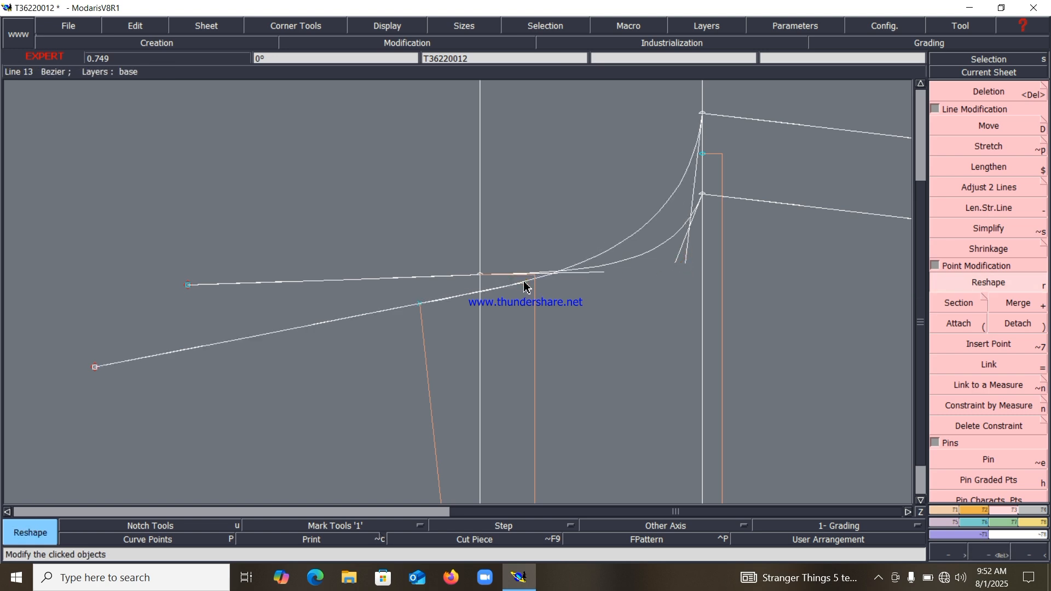
left_click(525, 283)
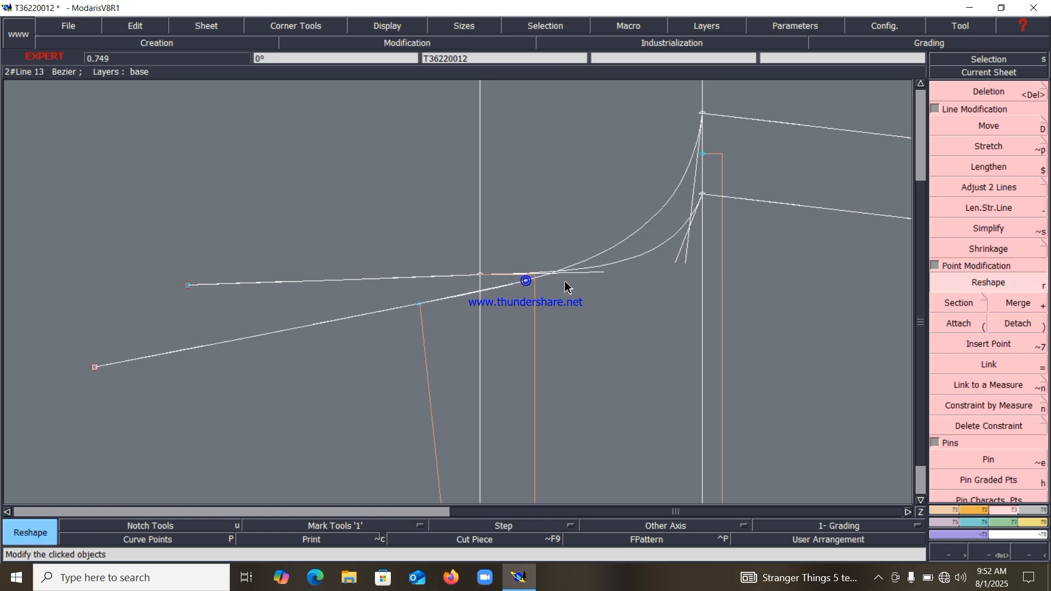
Refine the outer upper curve by bringing its right tangent closer to the right inner vertical and lowering its left tangent slightly.
left_click(688, 264)
left_click(693, 262)
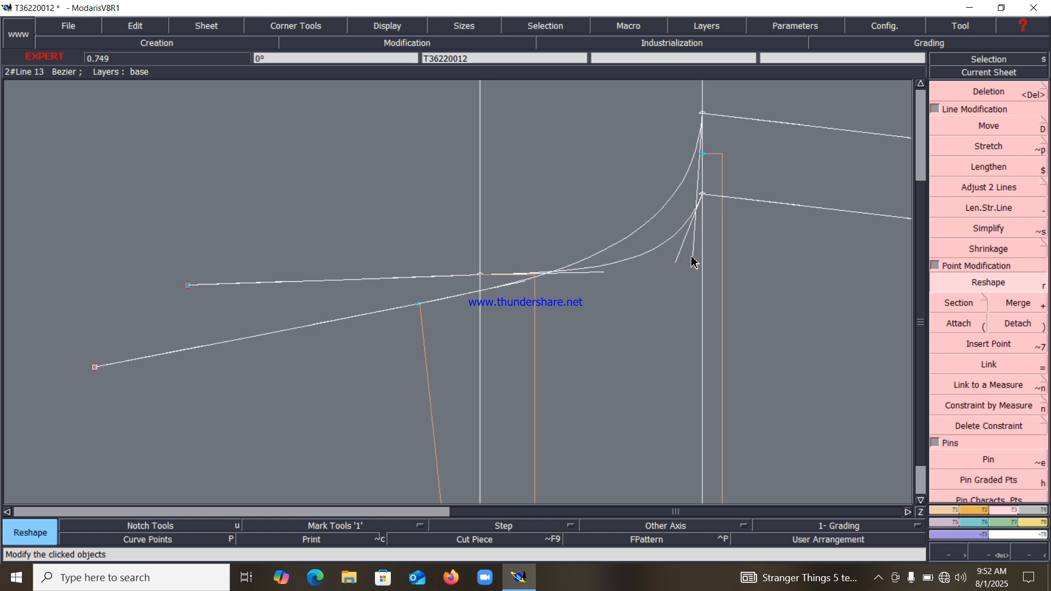
left_click(522, 282)
left_click(522, 285)
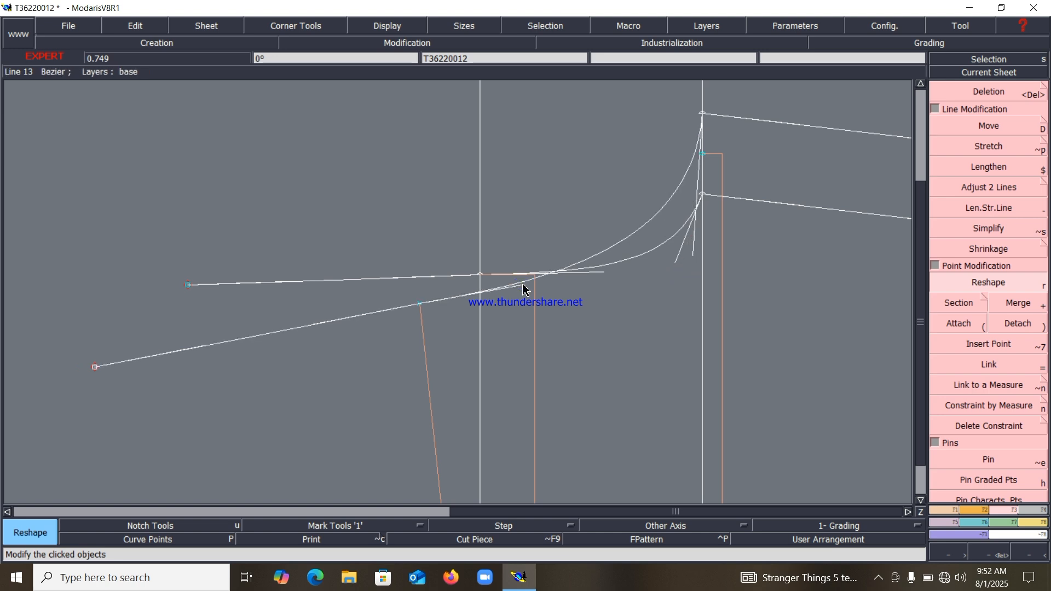
left_click(524, 289)
left_click(528, 290)
Adjust both tangent handles of the inner upper curve to round its bend slightly, and hide the curve points.
key("Home")
key("Return")
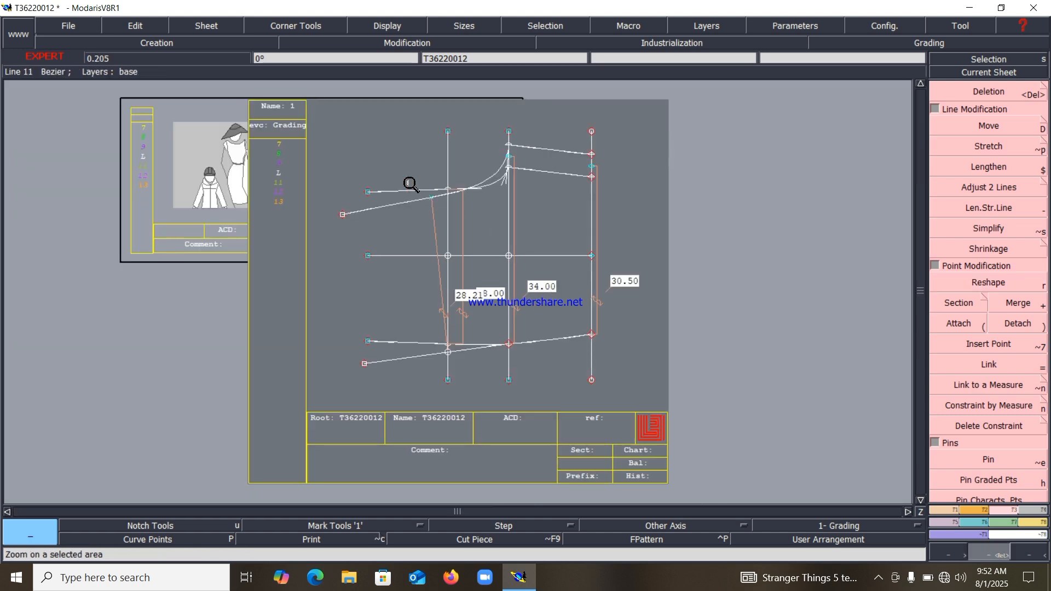
left_click_drag(318, 126, 643, 400)
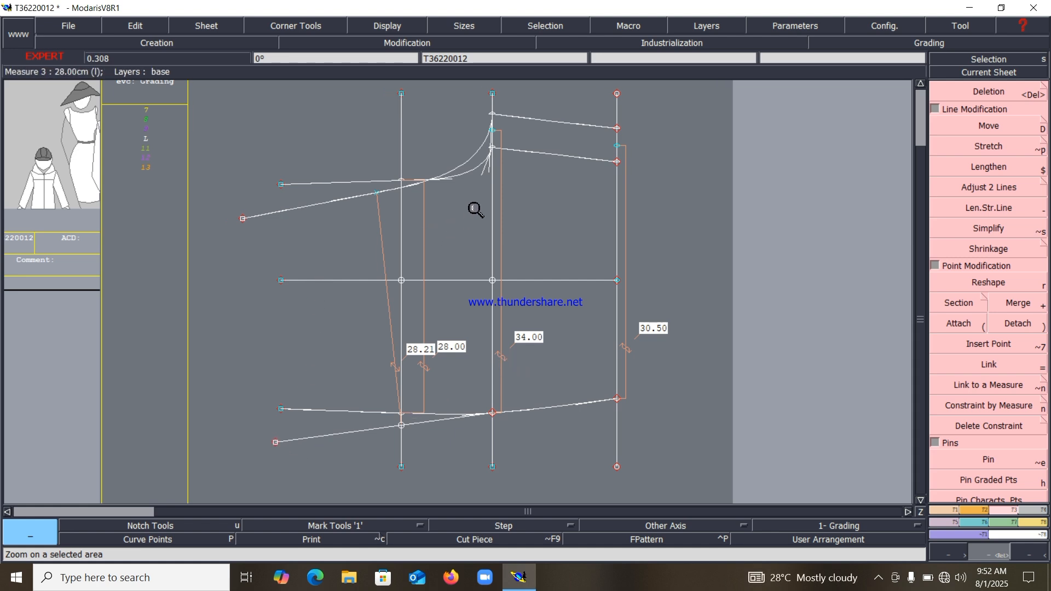
left_click_drag(365, 109, 555, 231)
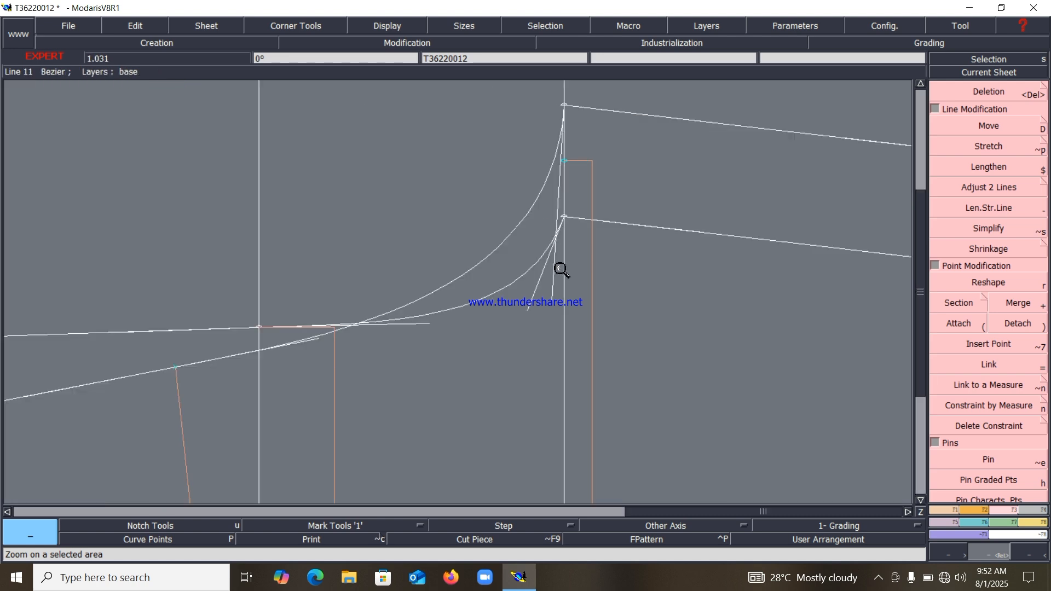
key("r")
left_click(536, 308)
left_click(540, 302)
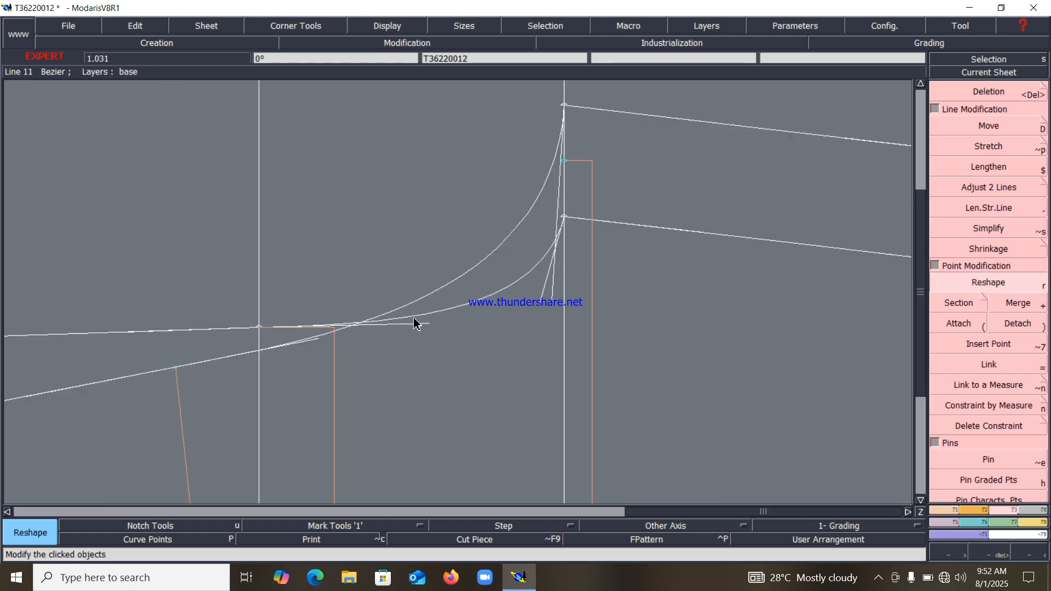
left_click(427, 324)
left_click(434, 323)
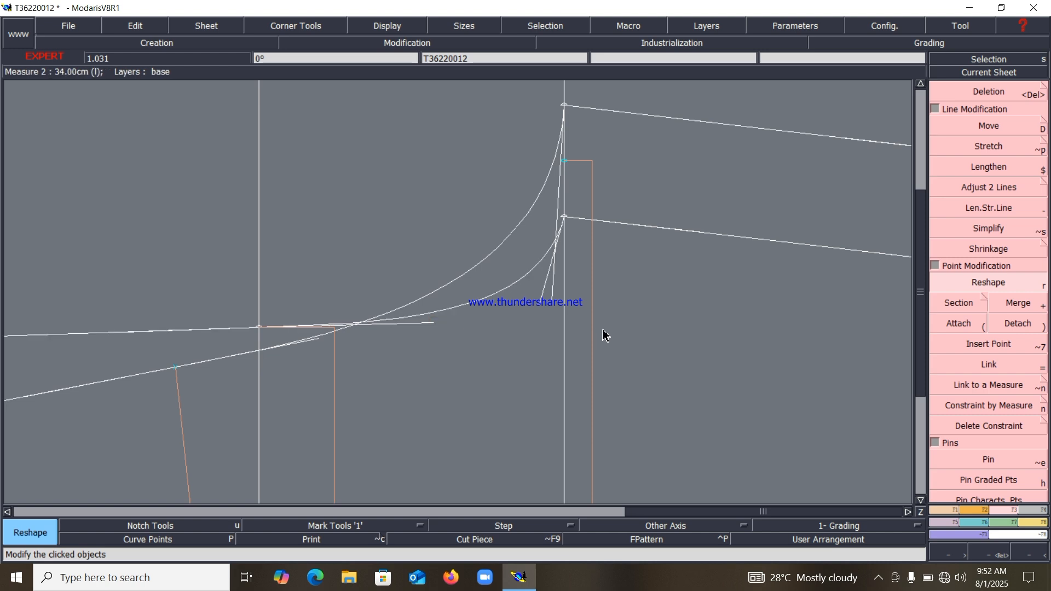
left_click(551, 320)
key("f")
Add a developed point on the inner upper curve at a curve length of 25 cm from its end on the right inner vertical.
key("z")
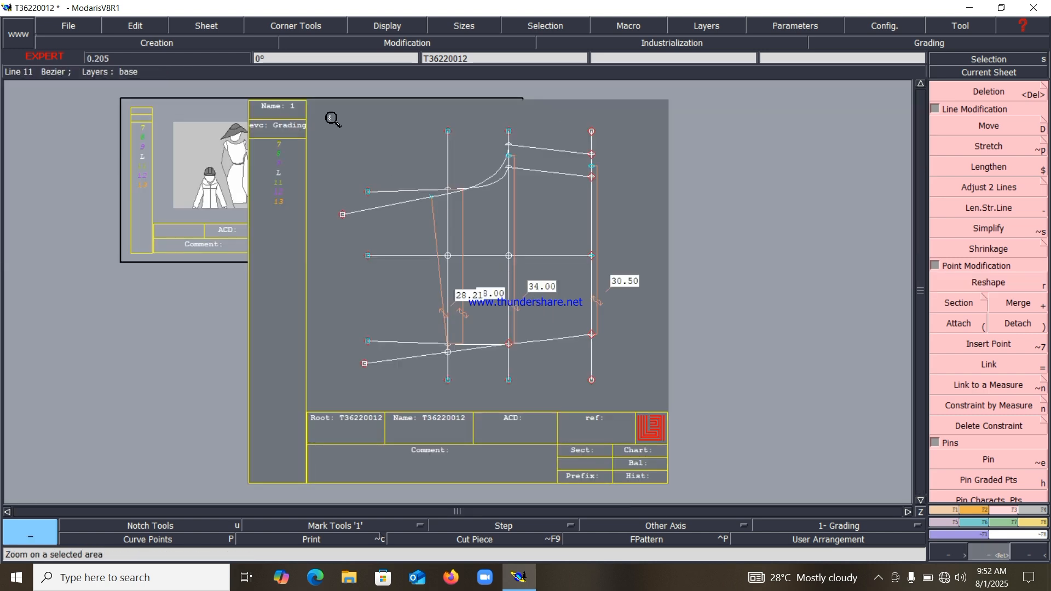
left_click_drag(336, 117, 614, 371)
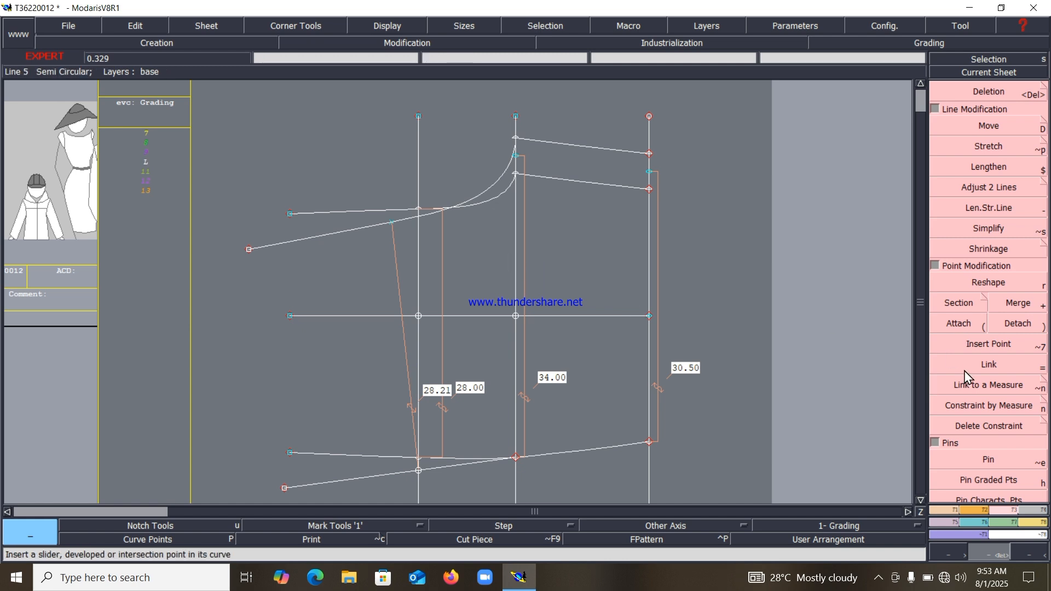
left_click(948, 510)
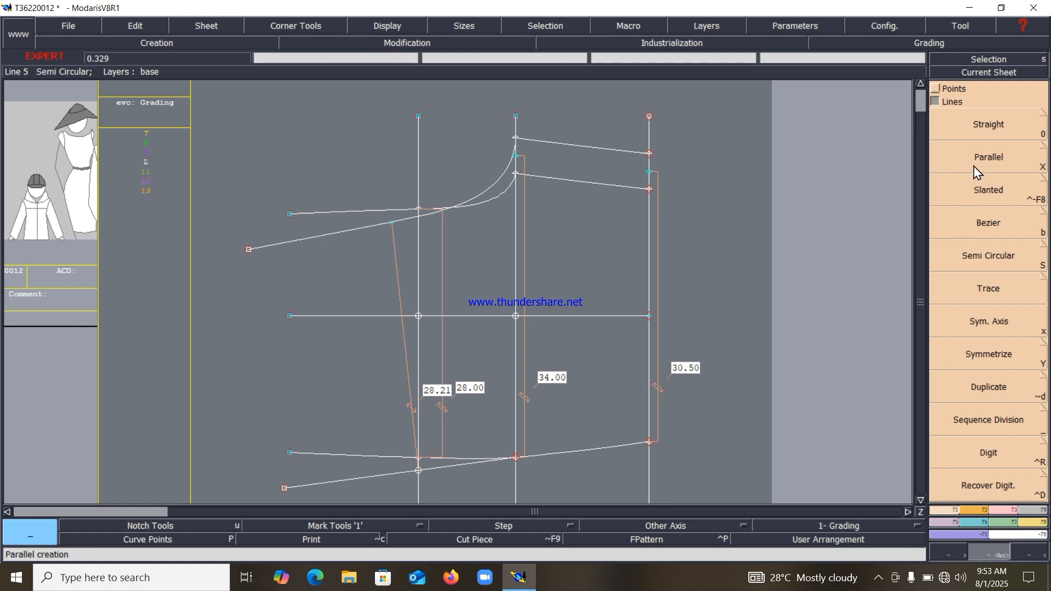
left_click(938, 91)
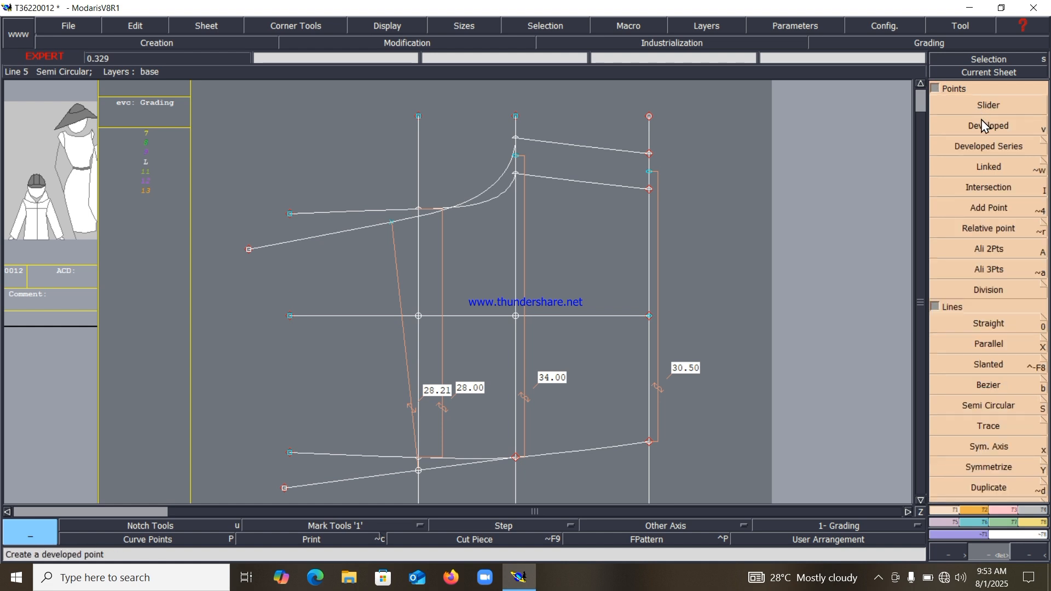
left_click(987, 134)
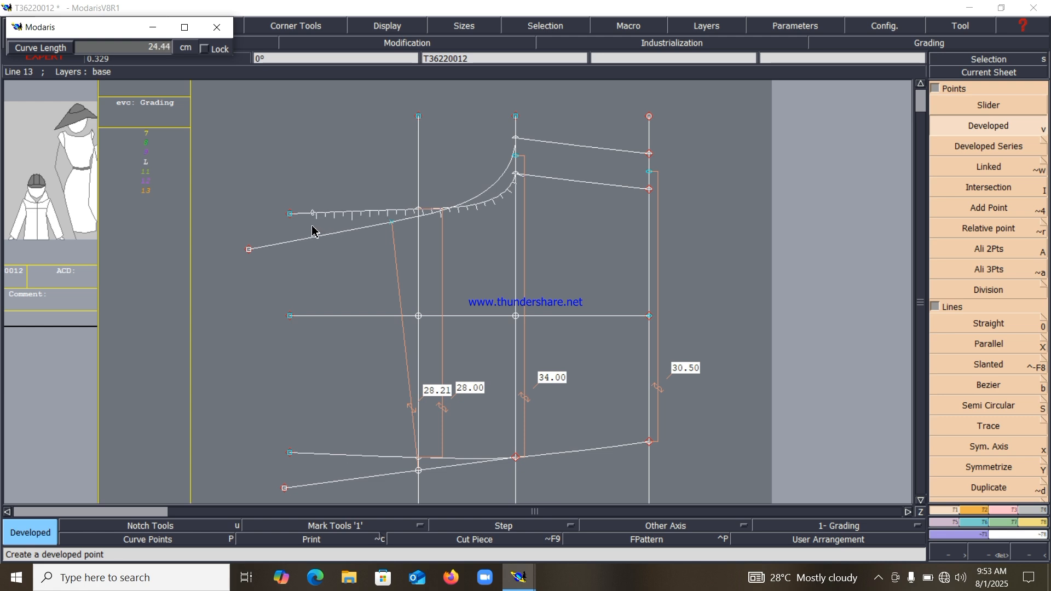
type("25")
Lengthen the outer upper line beyond its left end so a developed point can fit on it.
left_click(515, 154)
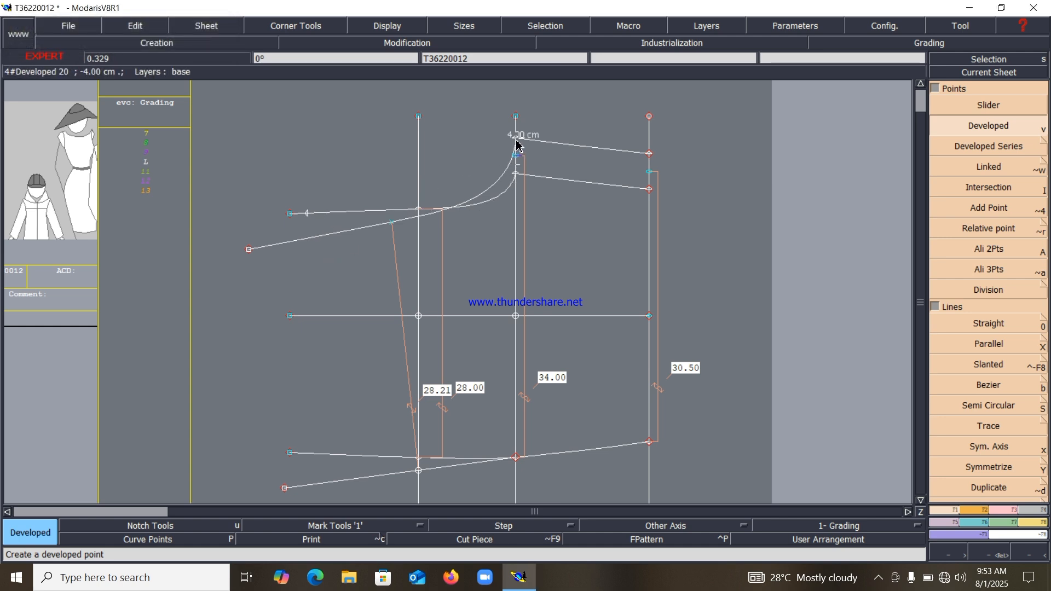
left_click(258, 257)
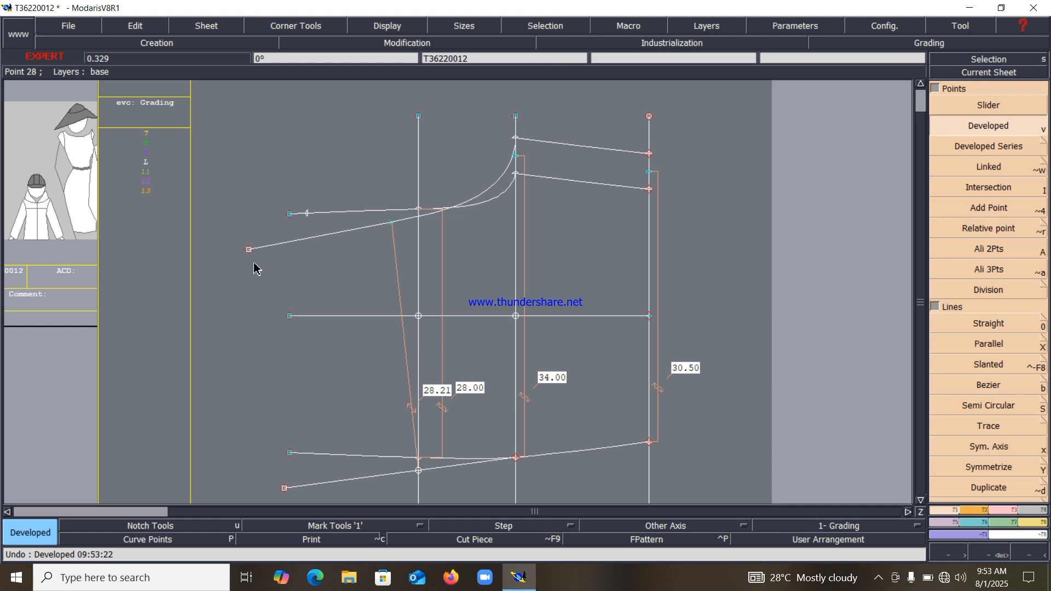
left_click(997, 511)
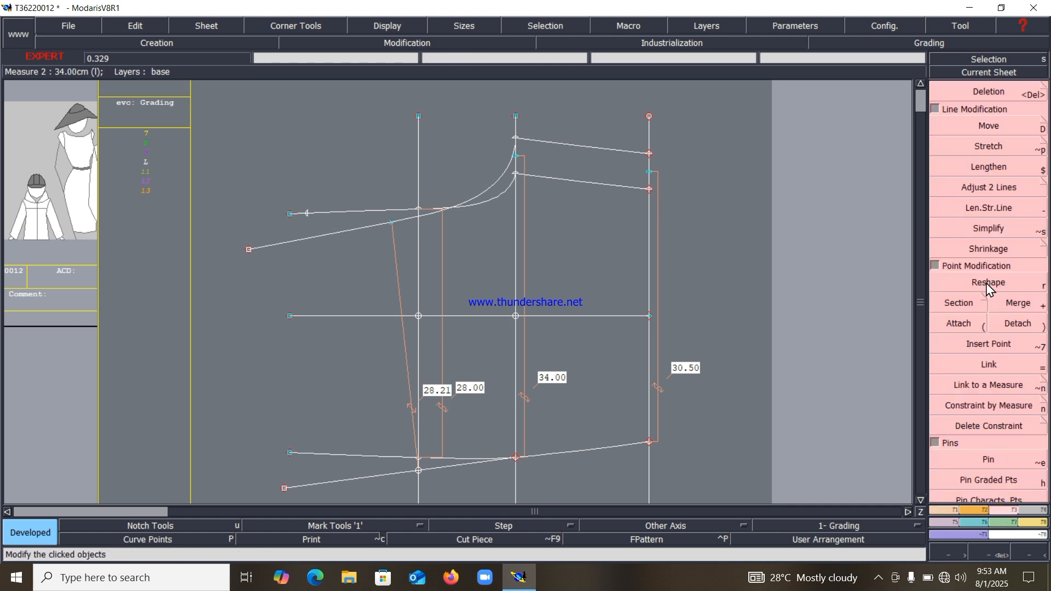
left_click(985, 209)
left_click(258, 257)
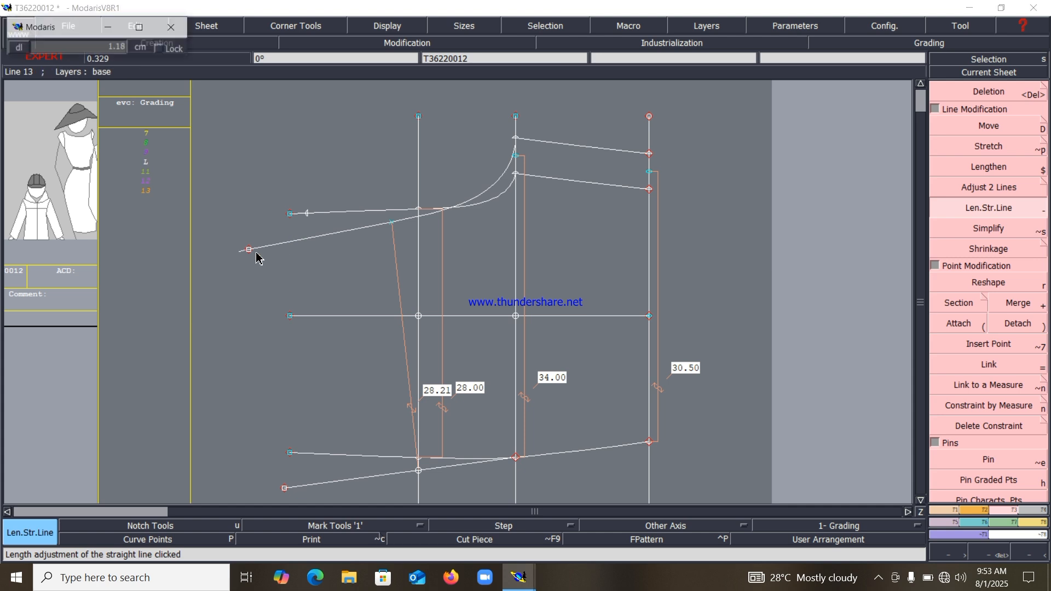
key("Return")
key("Delete")
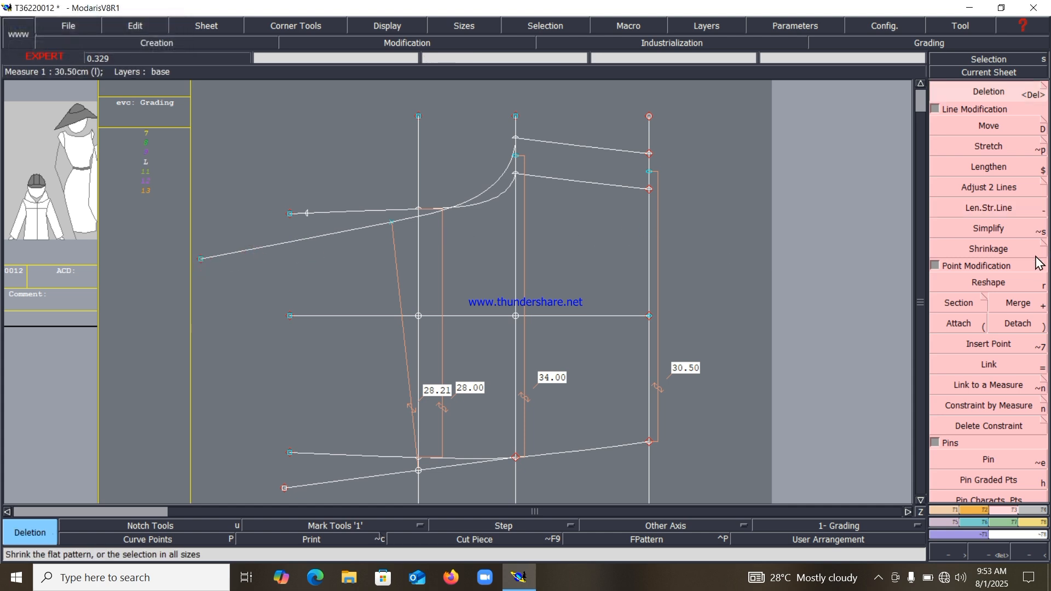
Add a developed point on the outer upper curve at a curve length of 35 cm from its top end on the right inner vertical.
key("F1")
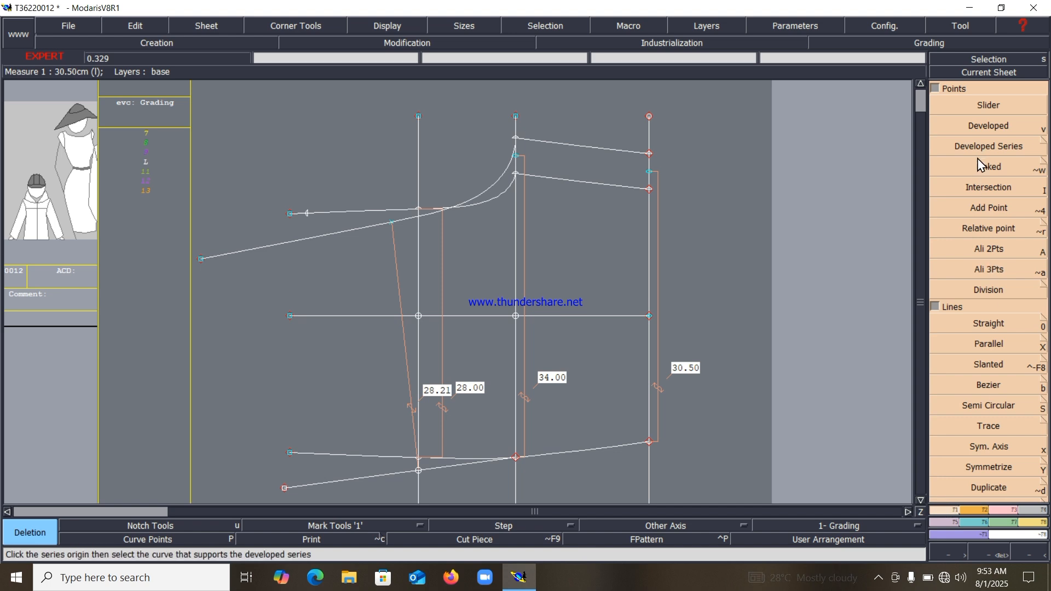
left_click(983, 127)
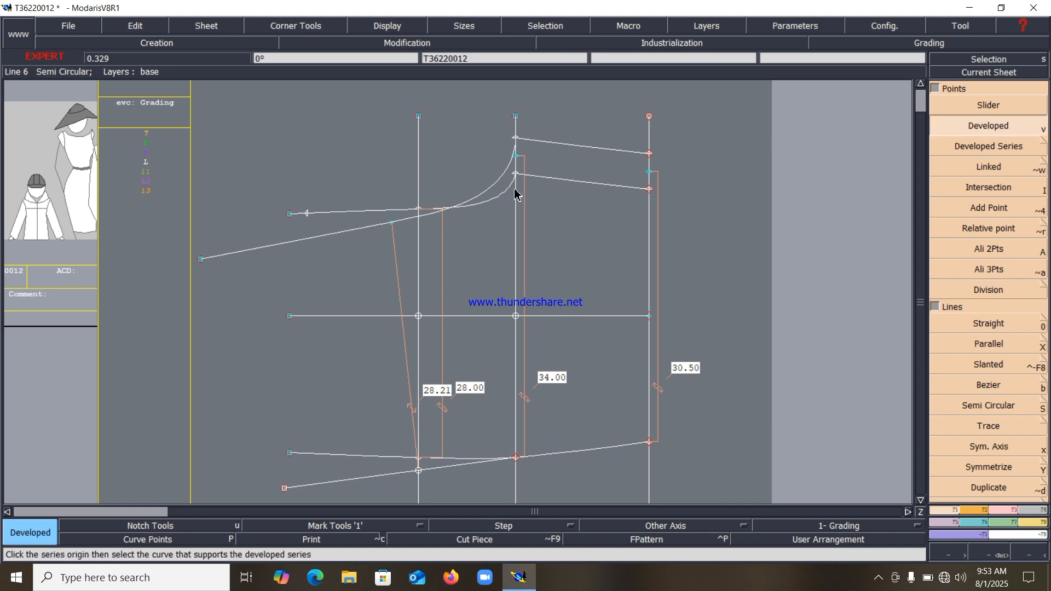
left_click(515, 143)
left_click(403, 221)
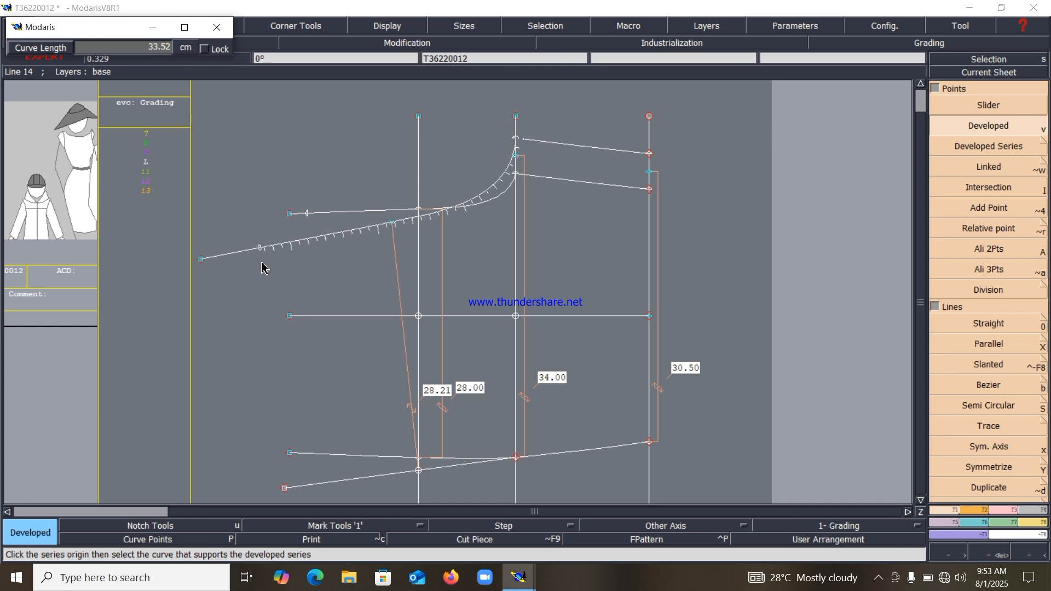
type("25.00")
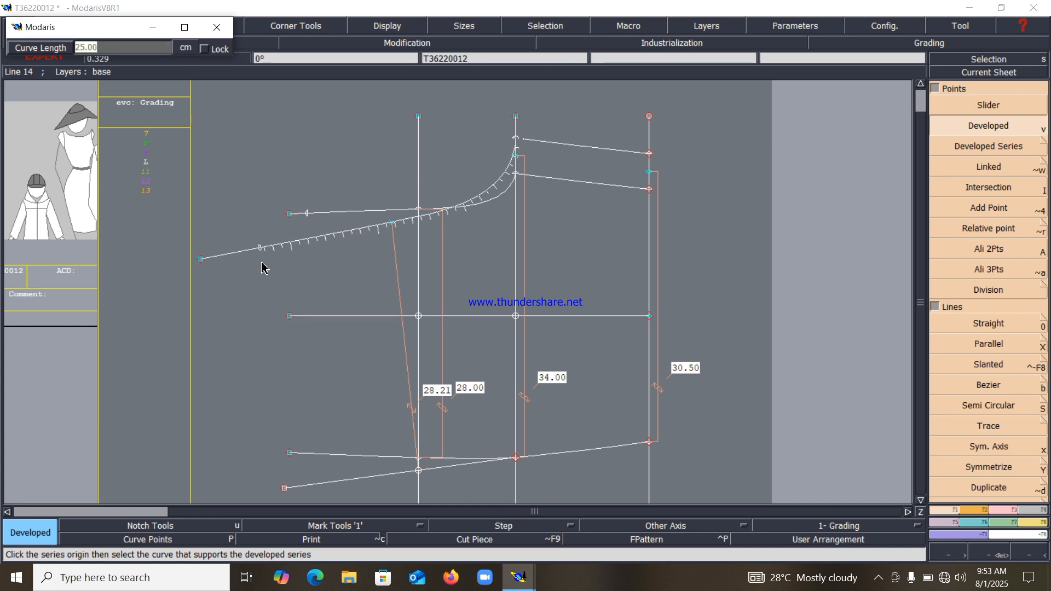
type("35")
key("Return")
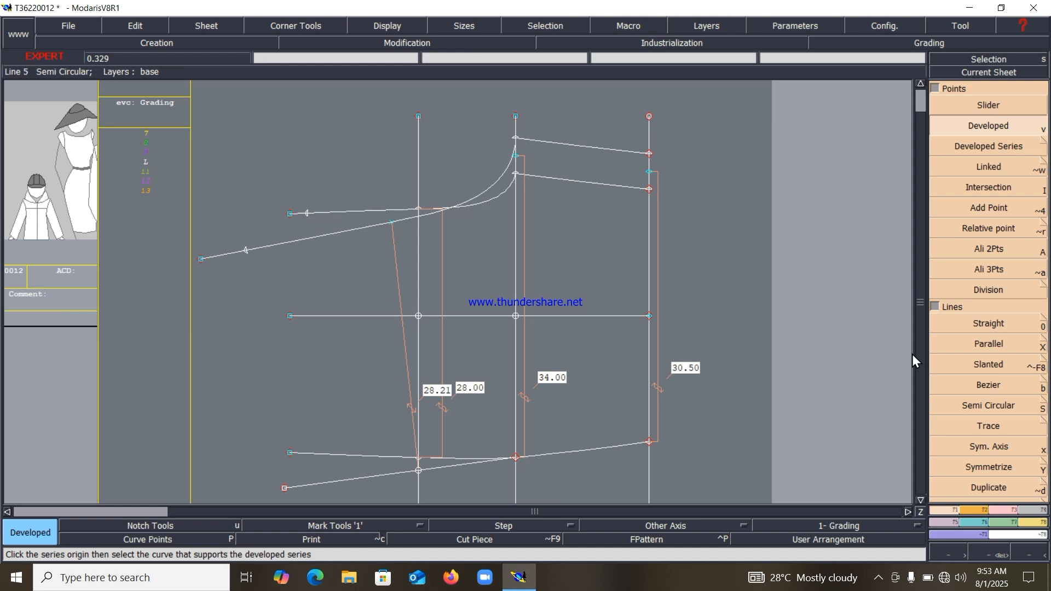
Draw straight Bezier lines from the inner and outer curves' developed points down to the matching inner and outer lower lines.
left_click(974, 386)
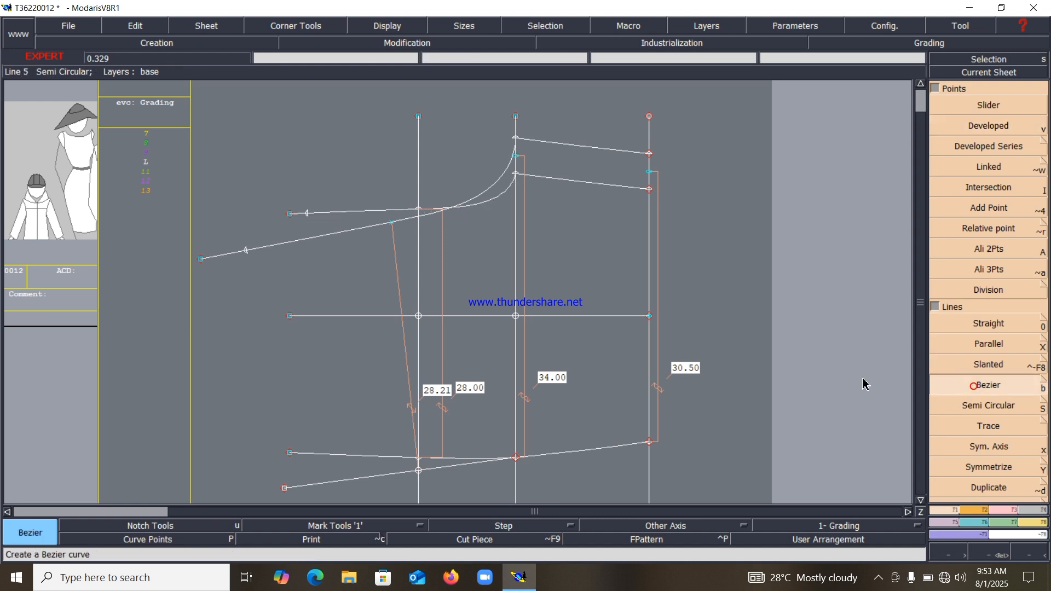
left_click(307, 213)
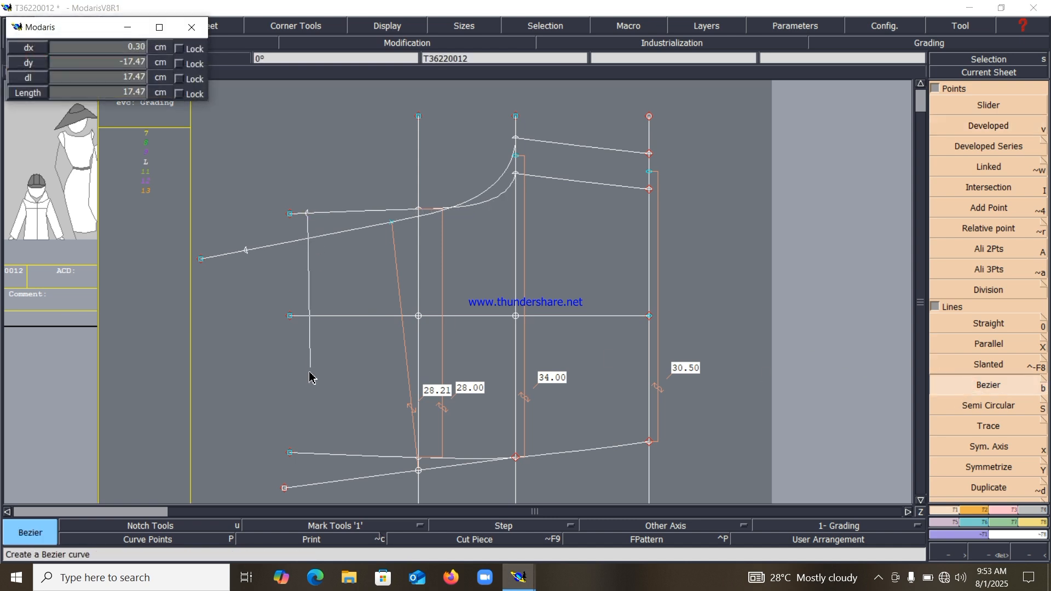
left_click(307, 455)
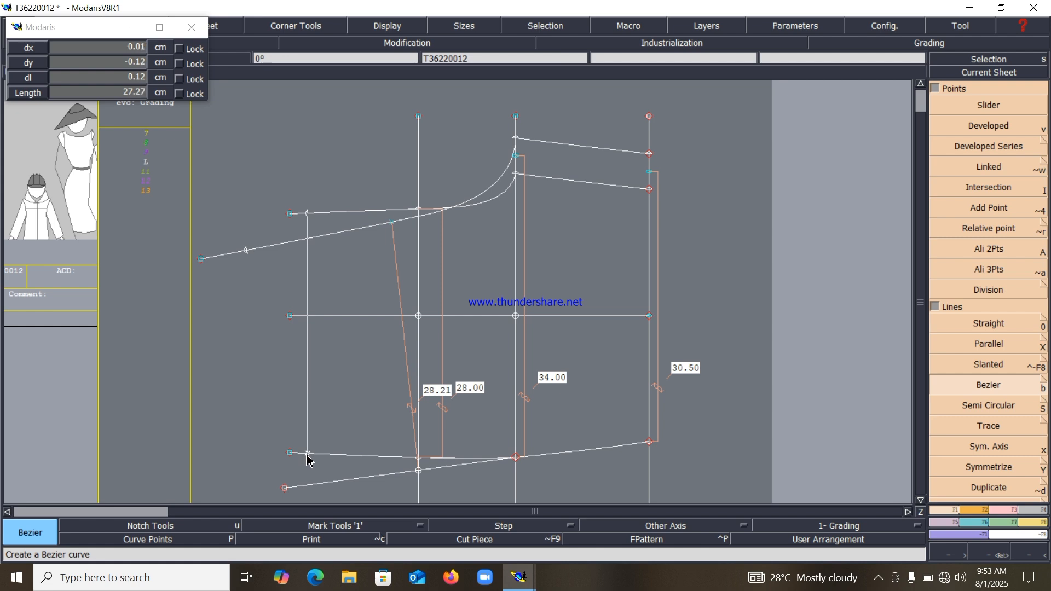
right_click(321, 422)
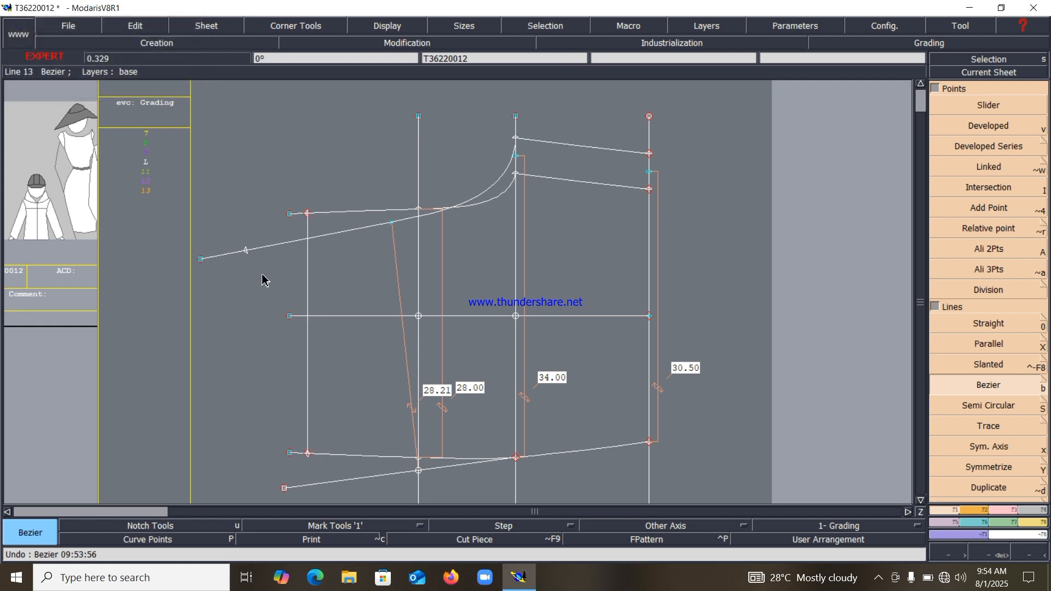
left_click(247, 251)
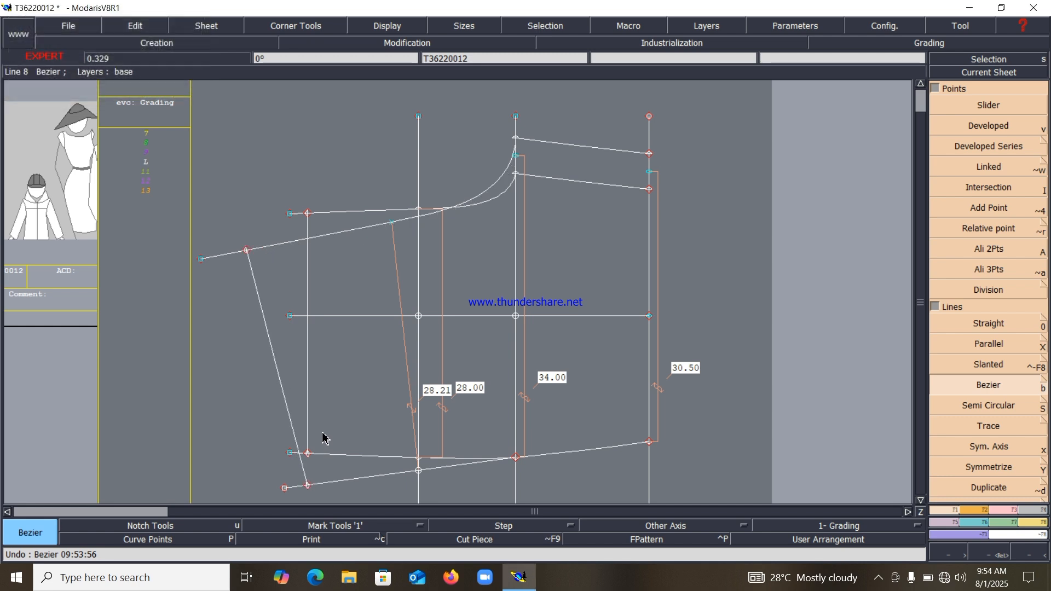
Reshape the lower ends of both left edge lines outward along their lower lines, shifting the inner one by 0.8 cm.
left_click(979, 252)
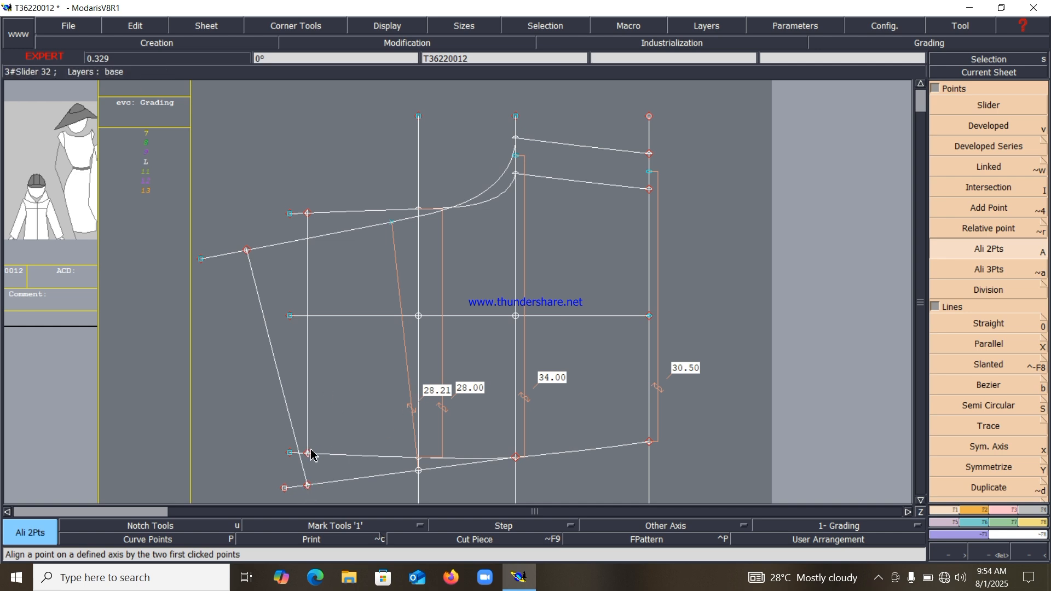
scroll(1011, 430, "down", 3)
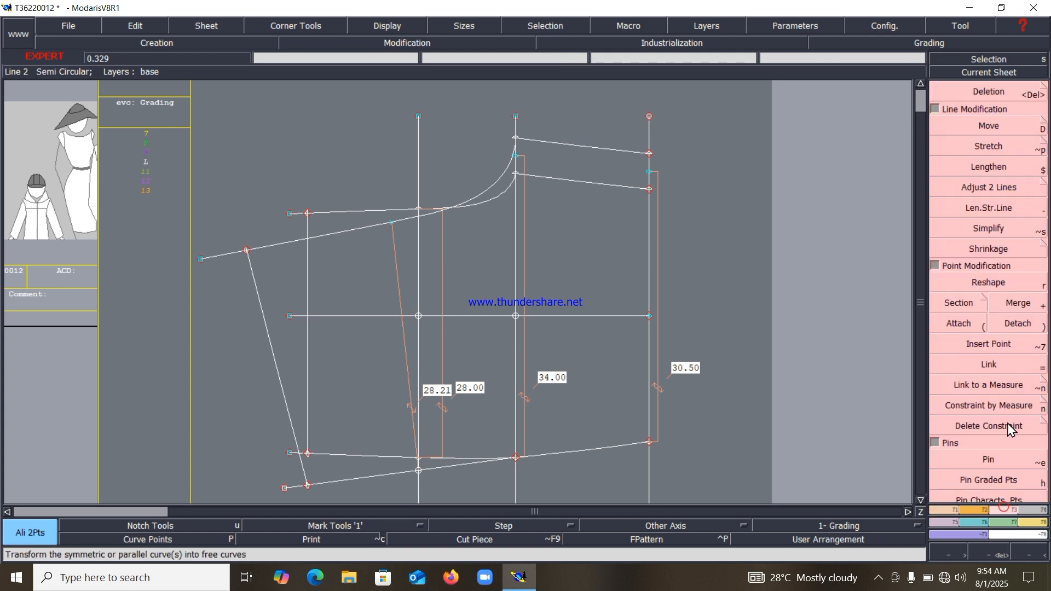
left_click(1000, 283)
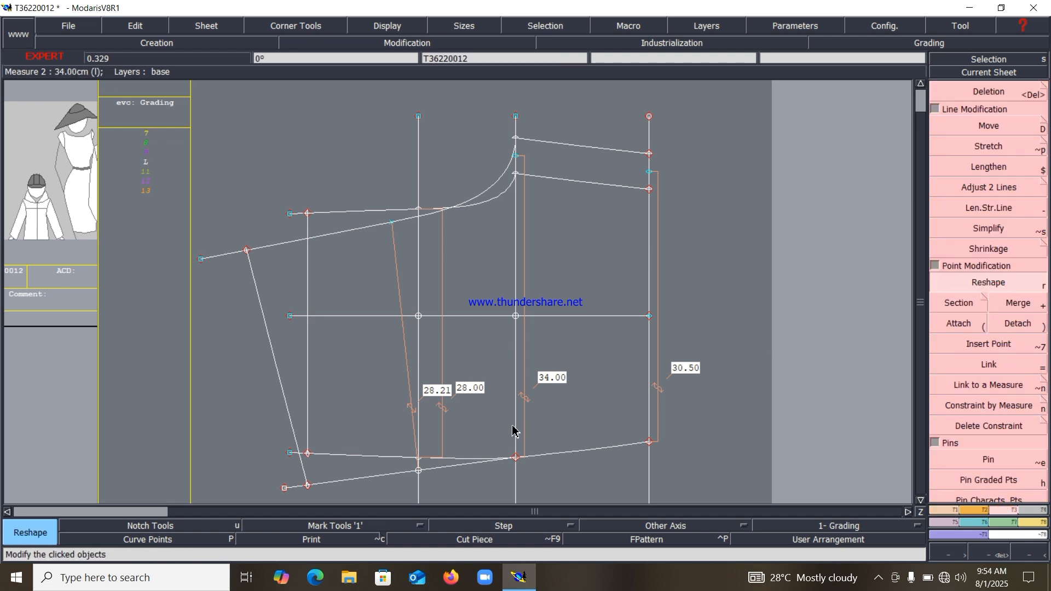
left_click(307, 454)
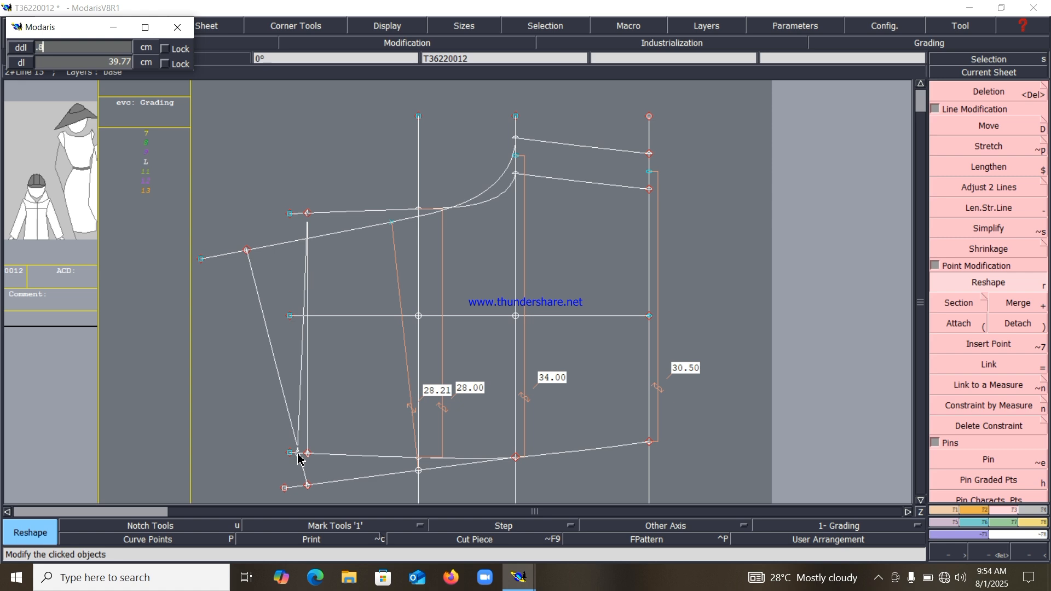
type(".8")
key("Return")
left_click(306, 487)
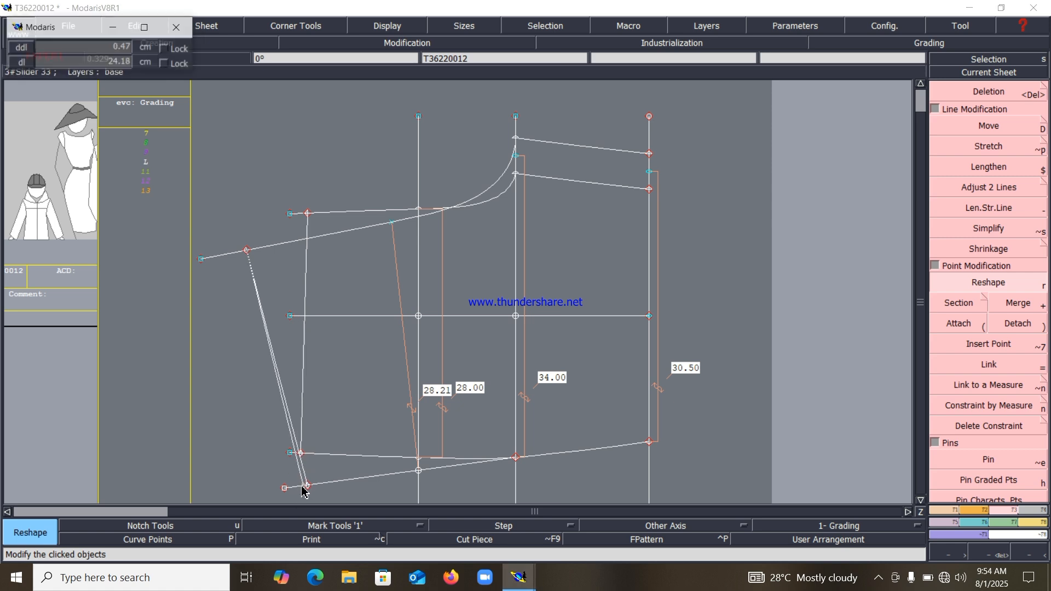
left_click(301, 486)
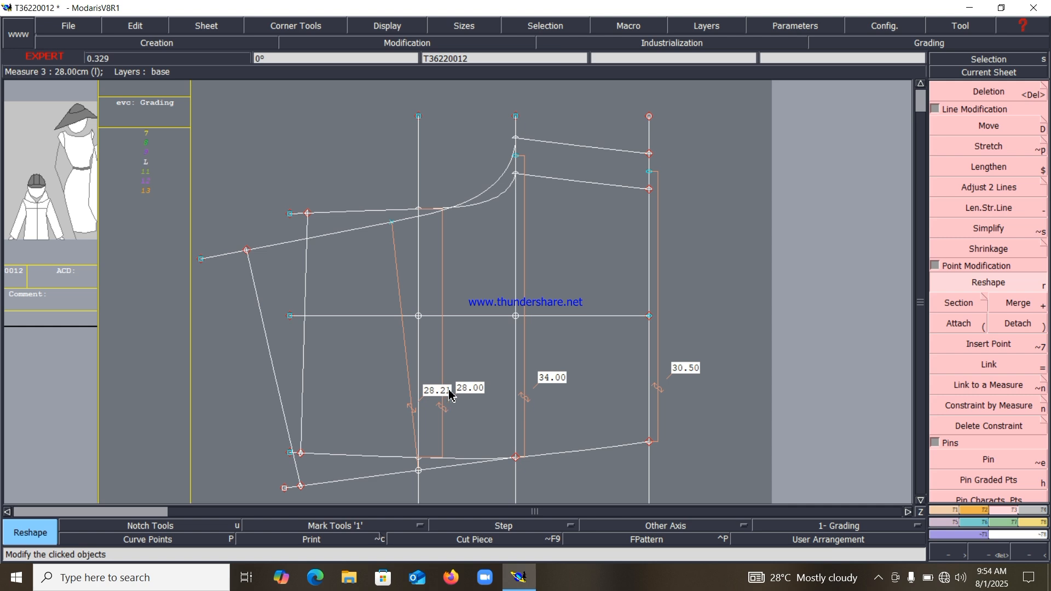
Add dynamic length measures to both slanted lines at the upper right and to the outer and inner upper curves.
left_click(1032, 522)
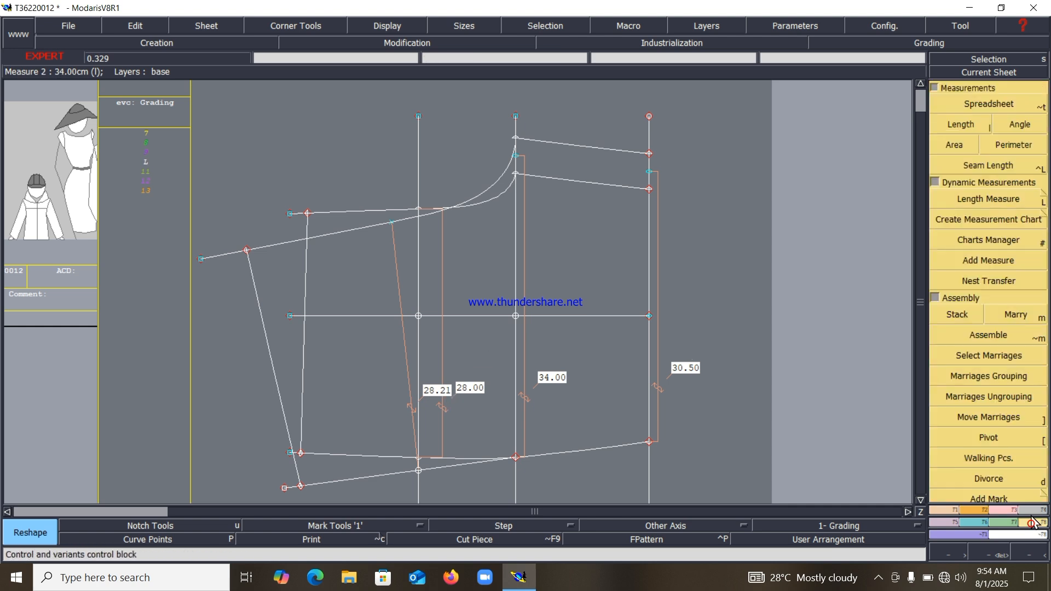
left_click(994, 200)
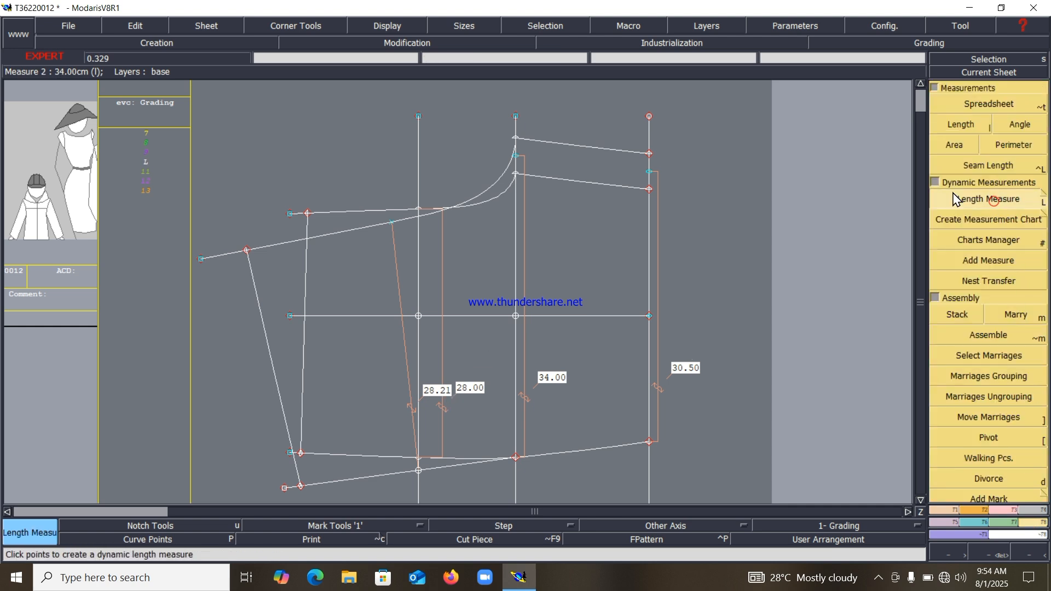
left_click(599, 146)
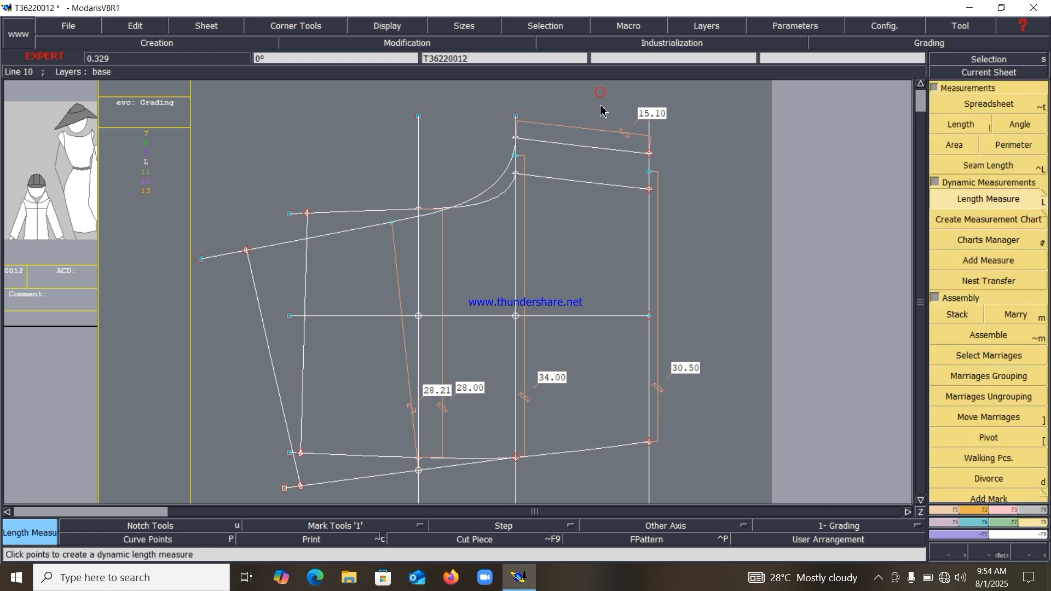
left_click(596, 186)
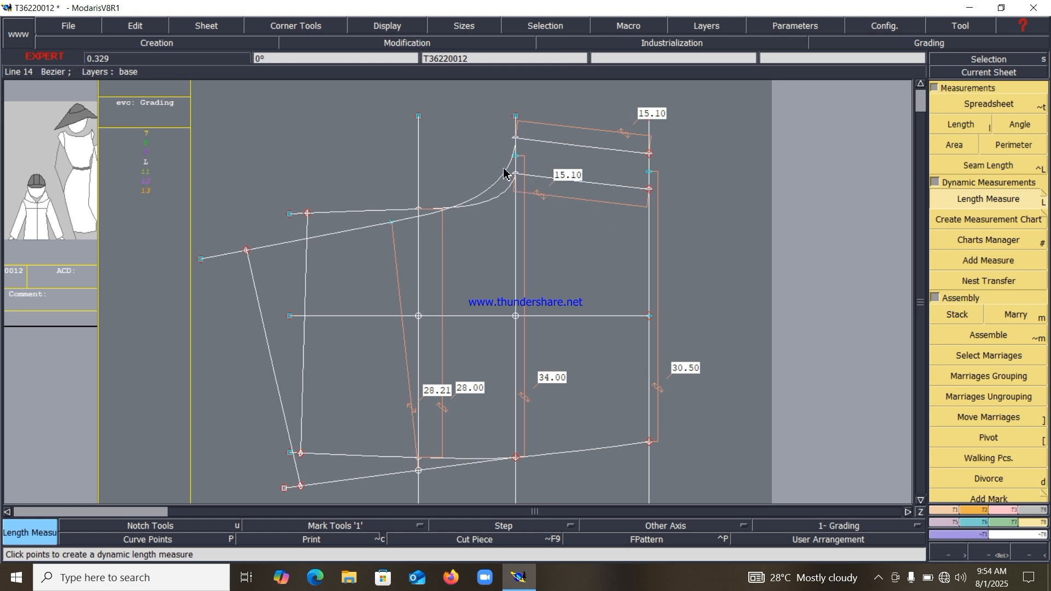
left_click(515, 141)
left_click(247, 251)
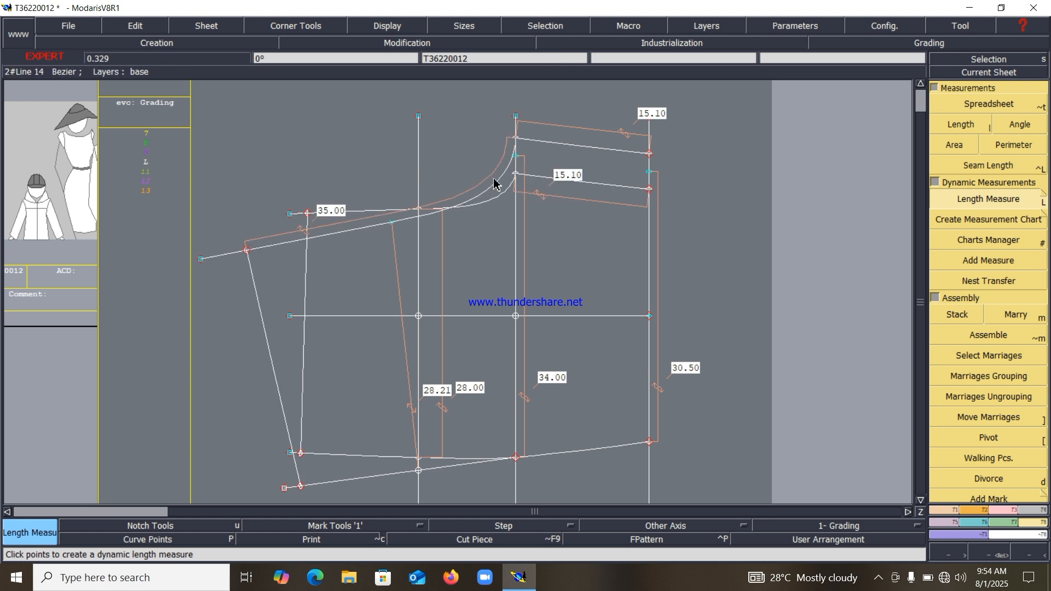
left_click(309, 215)
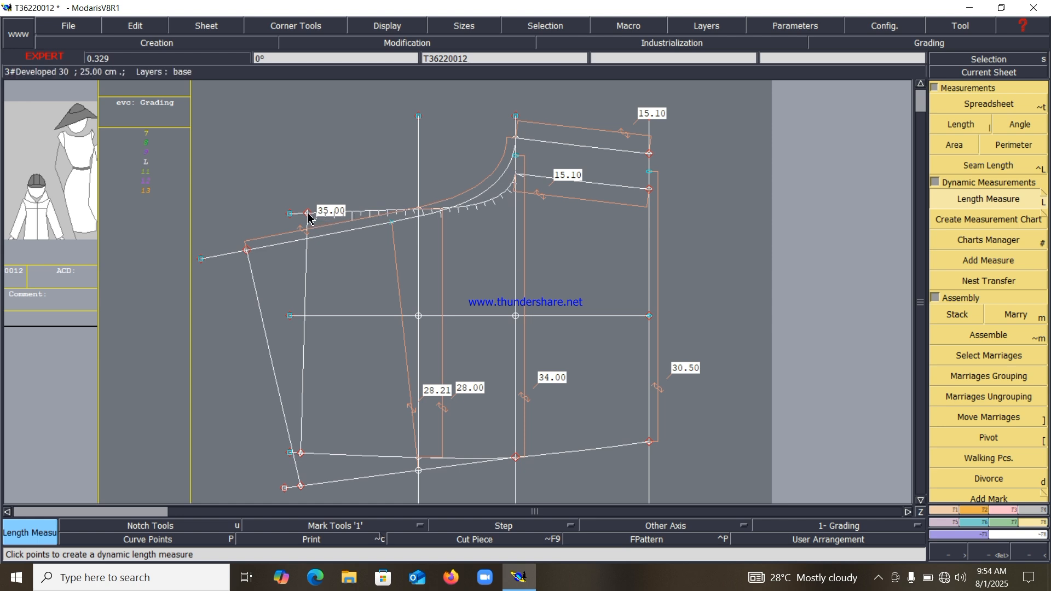
left_click(414, 222)
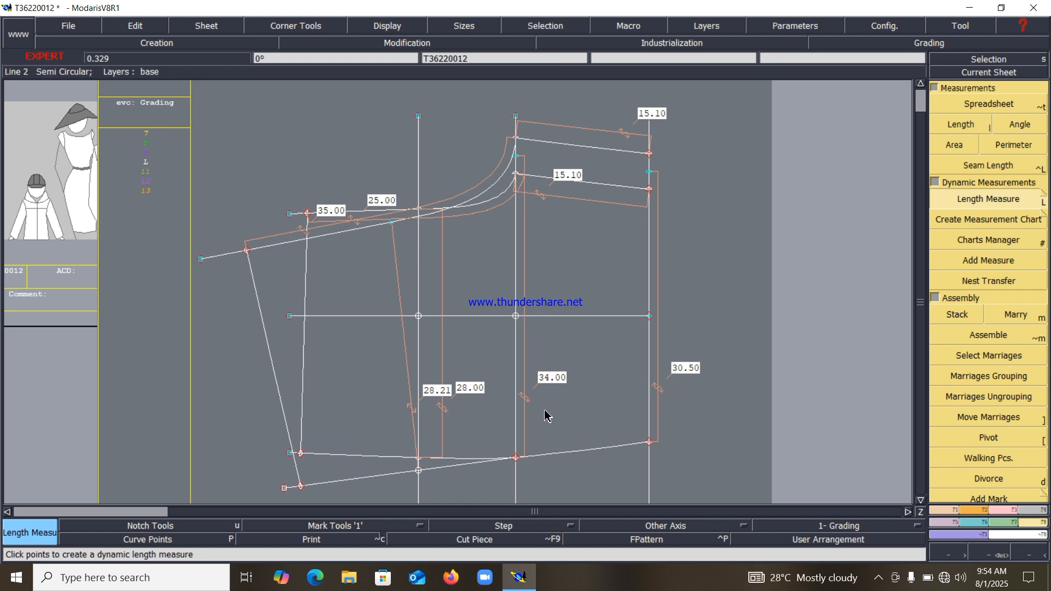
Hide all length measures on the pattern sheet.
key("8")
key("Return")
left_click(629, 234)
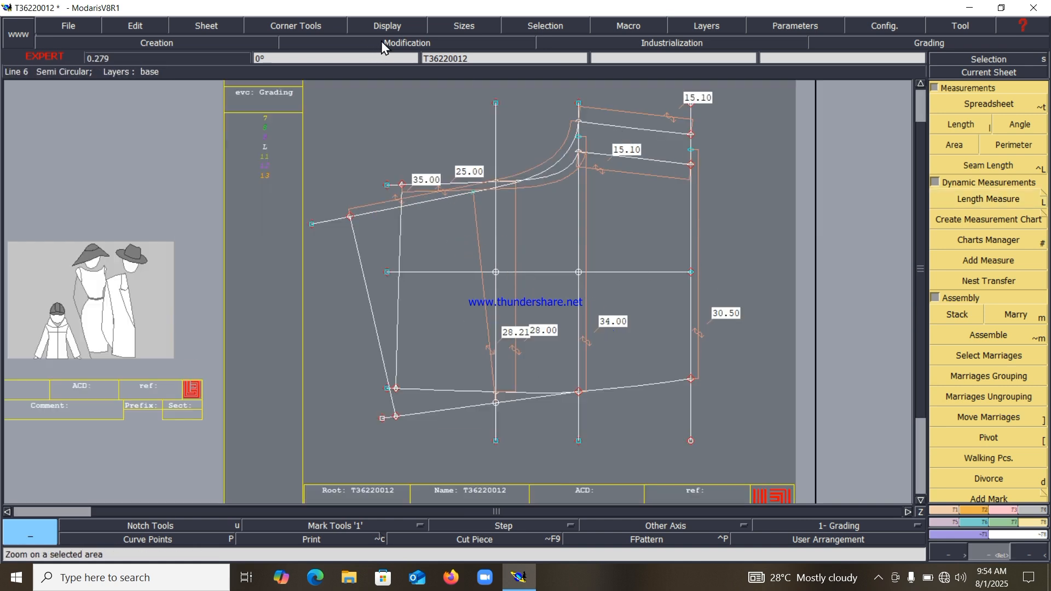
left_click(396, 26)
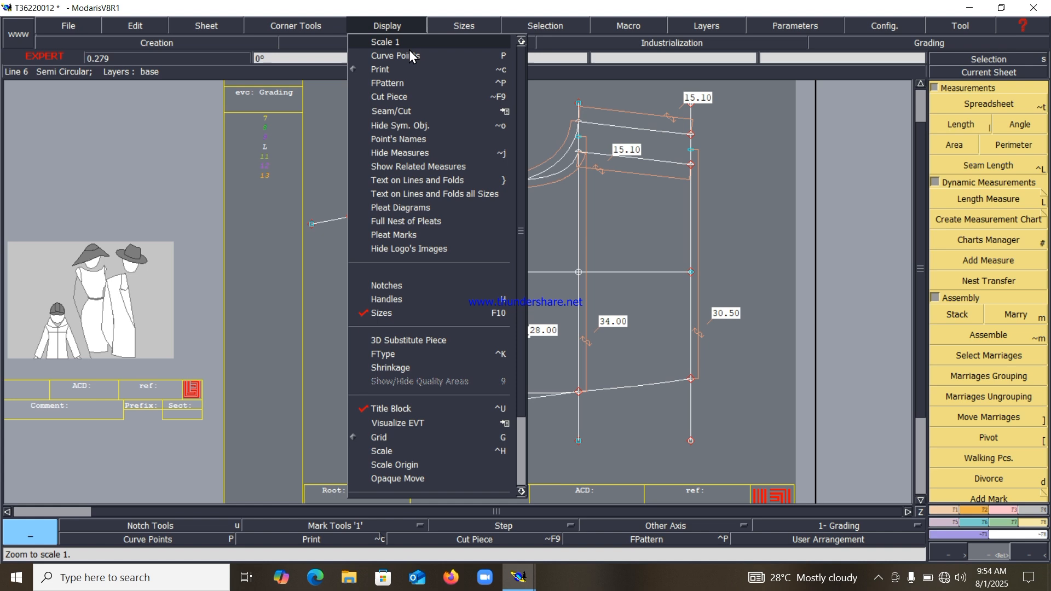
left_click(409, 152)
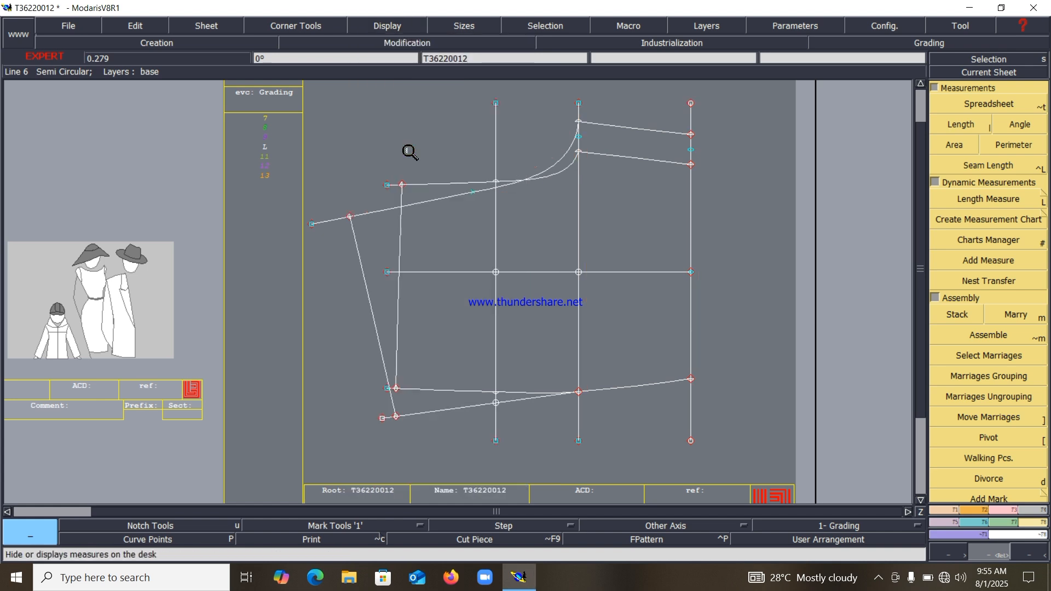
Add a developed point on the inner left edge at a curve length of -5.00 cm from its lower corner.
left_click_drag(346, 136, 660, 411)
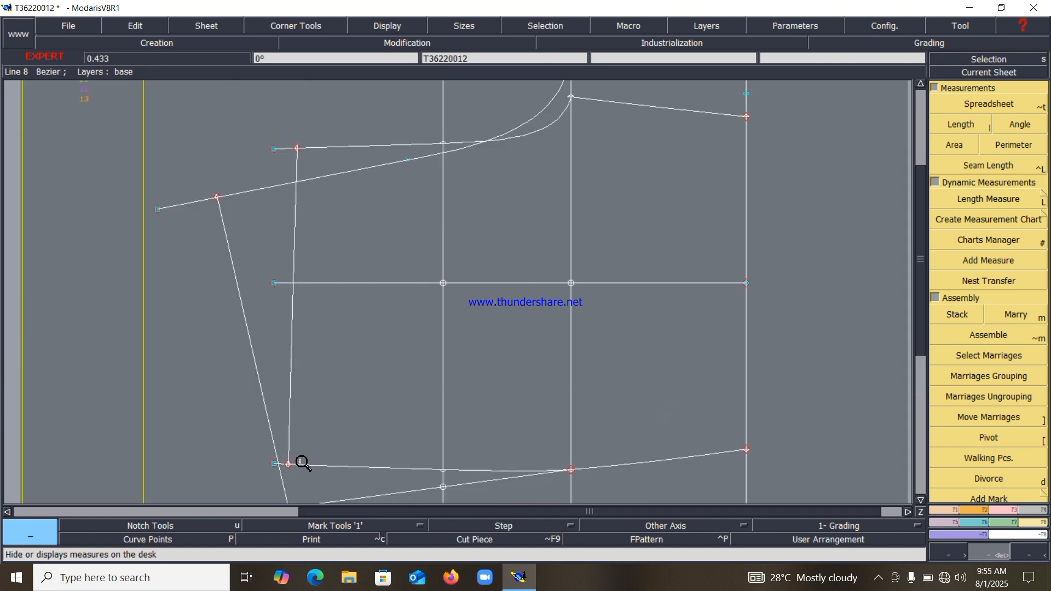
left_click(947, 510)
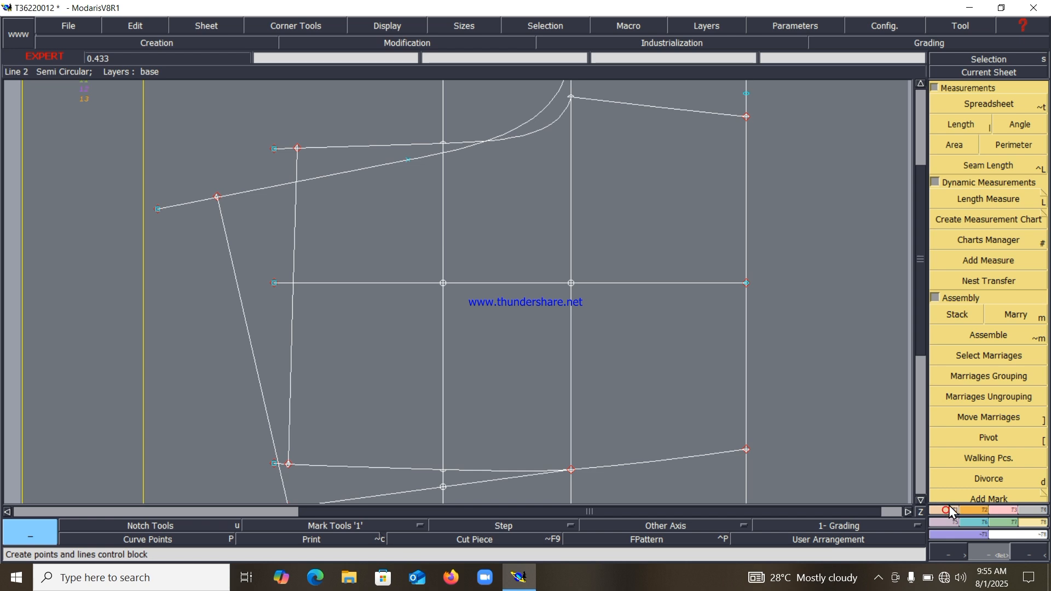
left_click(964, 127)
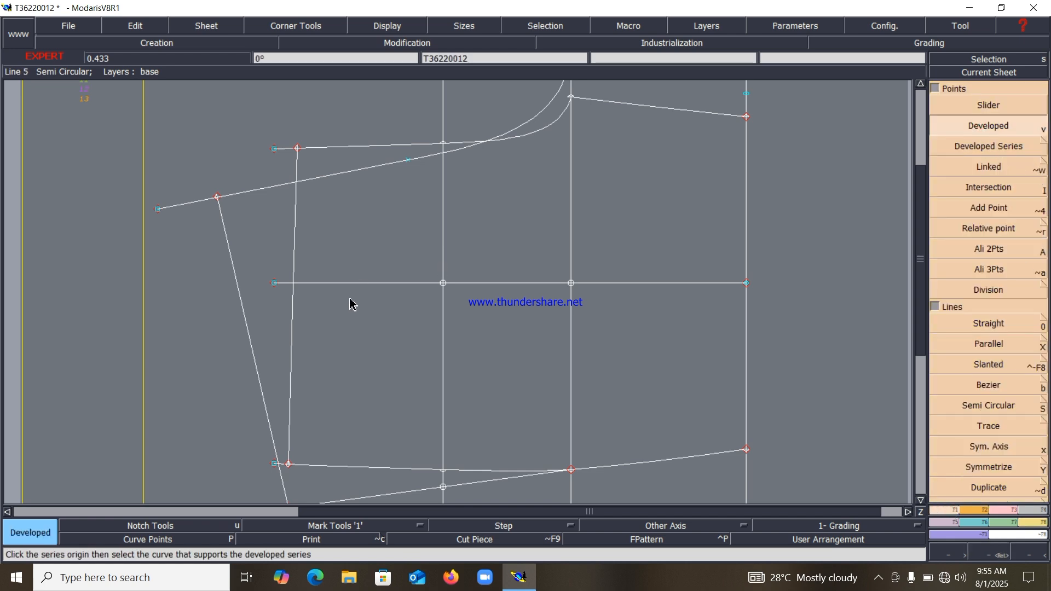
left_click(287, 466)
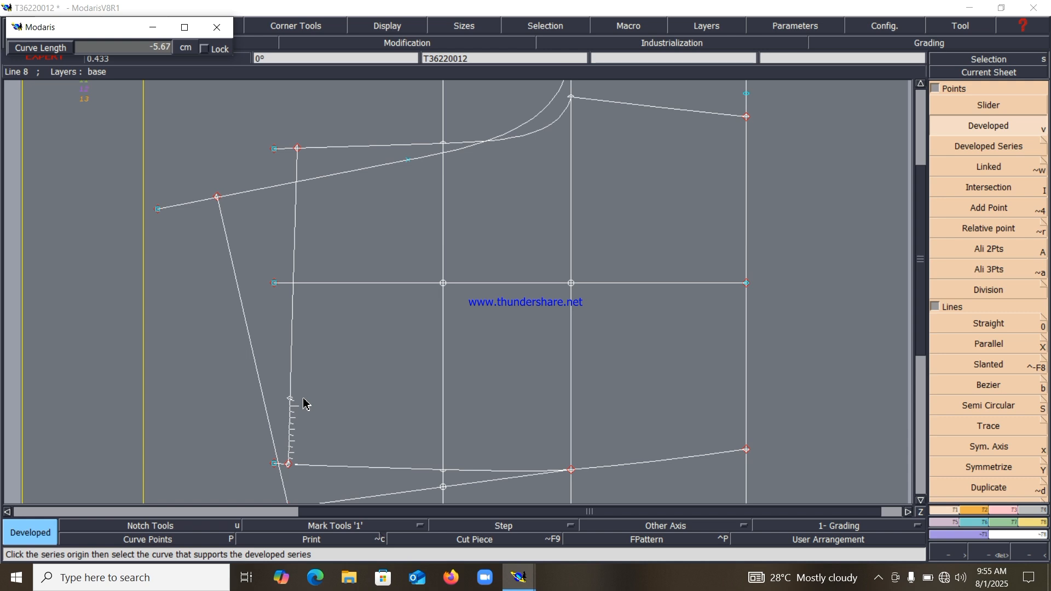
key("Down")
type("-5.00")
key("Return")
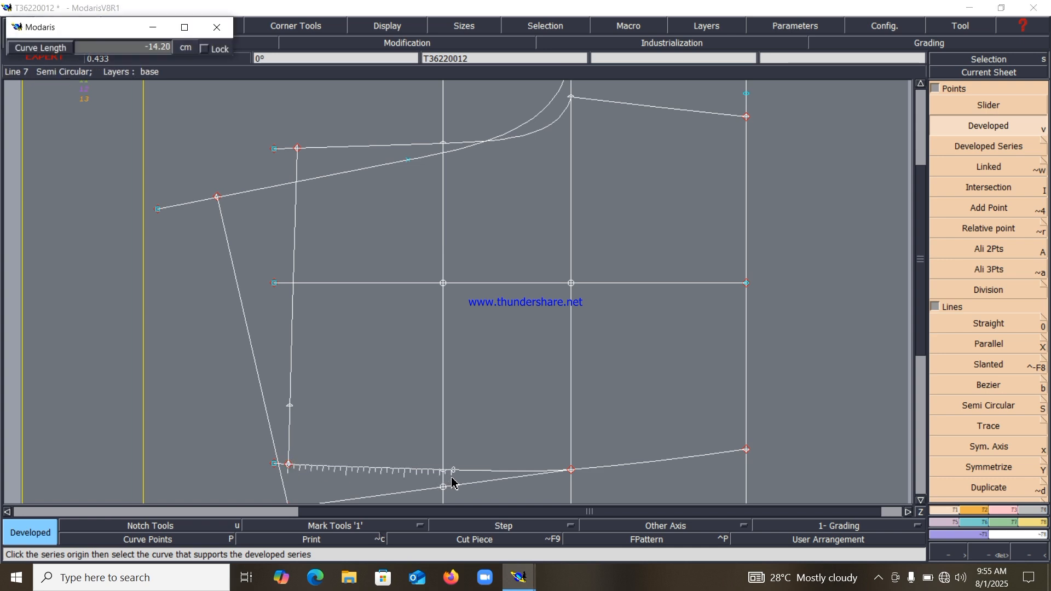
Add a developed point on the inner lower line at a curve length of -14.5 cm from its left corner and check both points' distances.
type("-14")
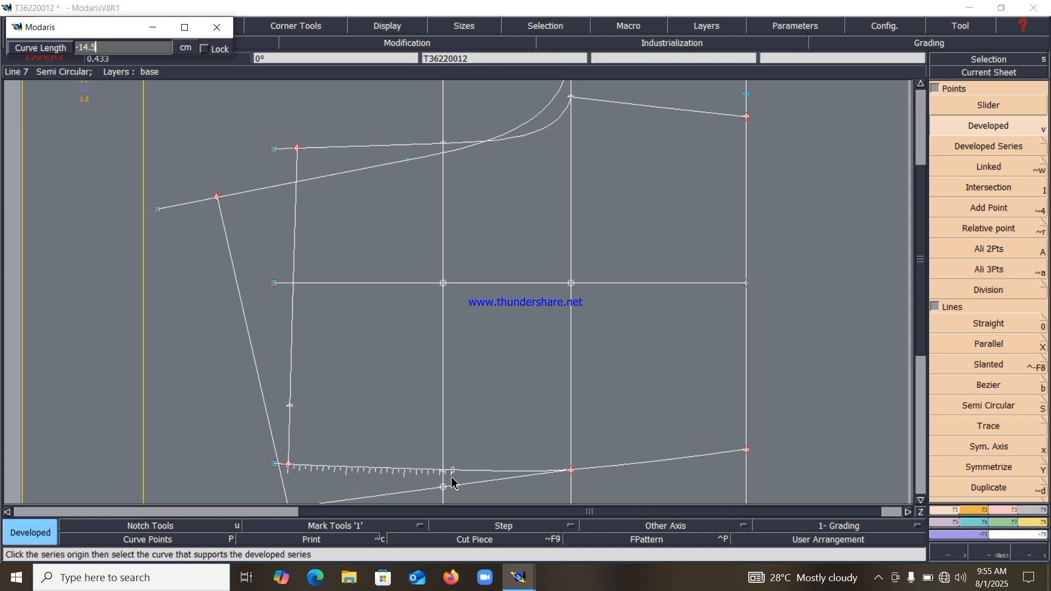
key("Return")
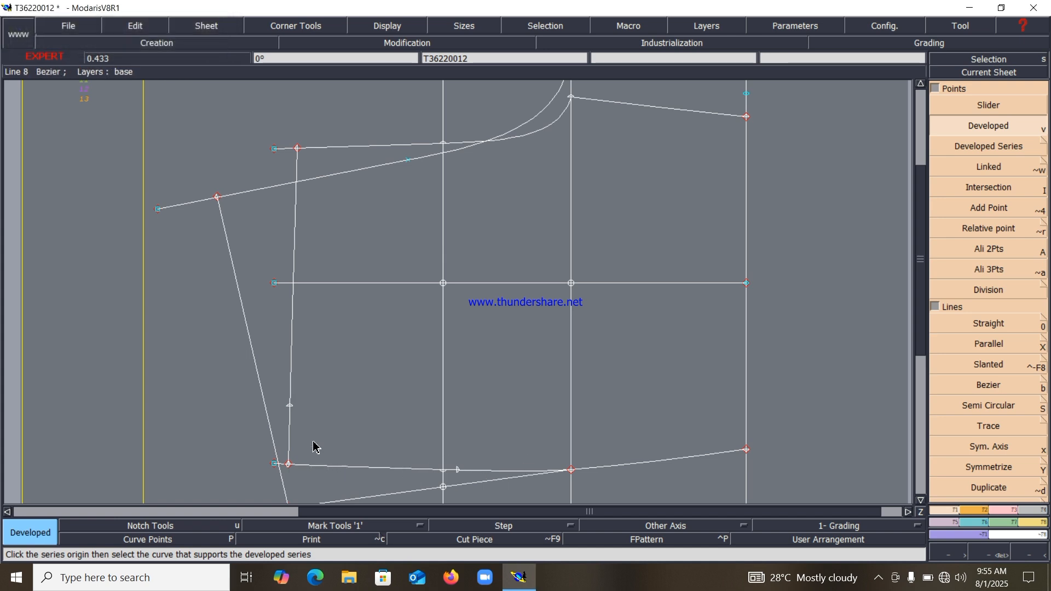
left_click(290, 406)
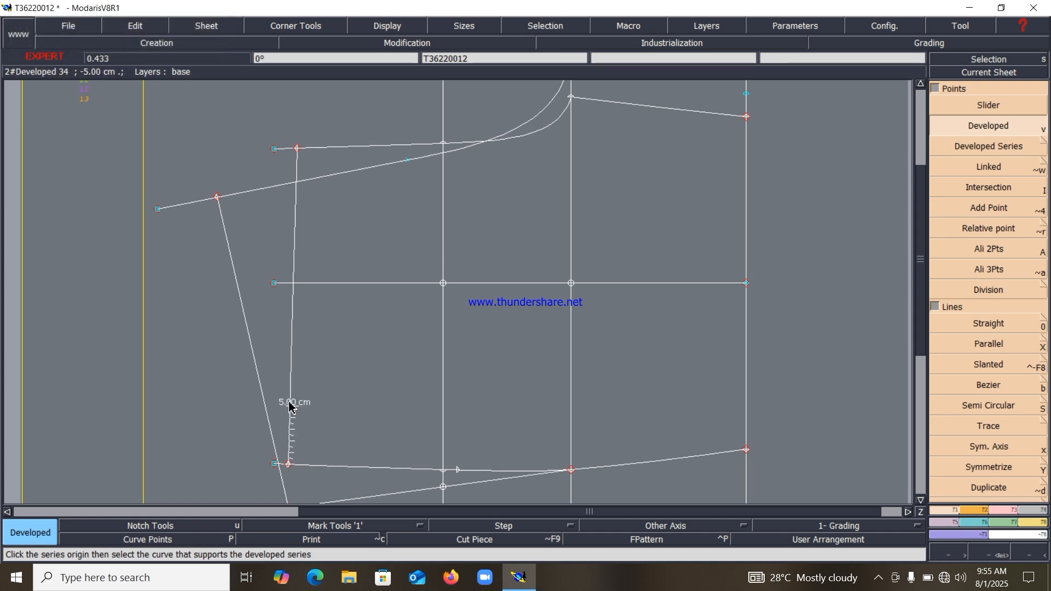
left_click(356, 424)
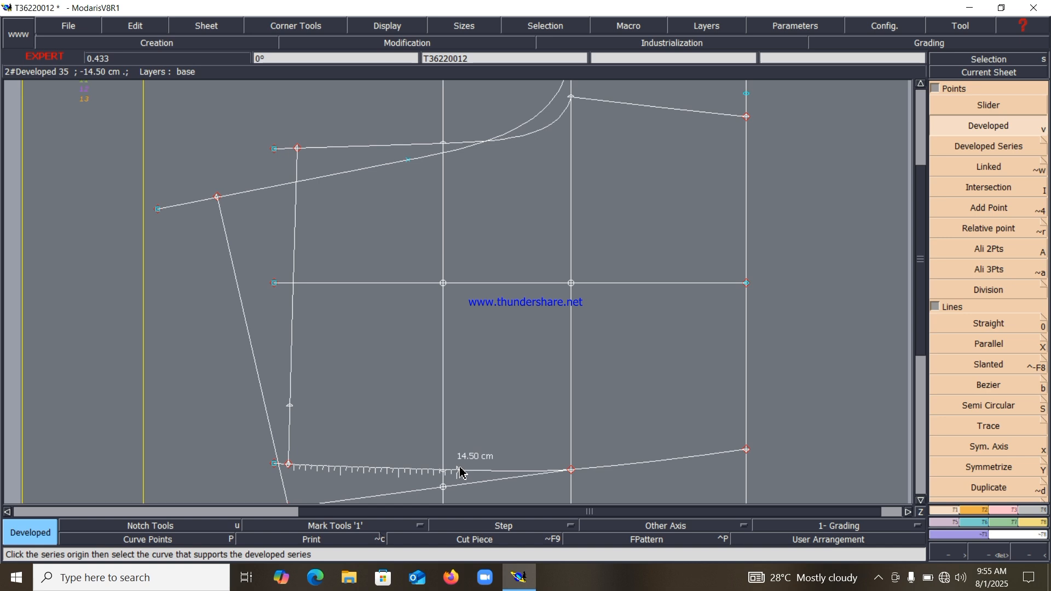
left_click(460, 472)
Draw a straight vertical line 17 cm upward from the 14.50 cm developed point on the inner lower line.
key("0")
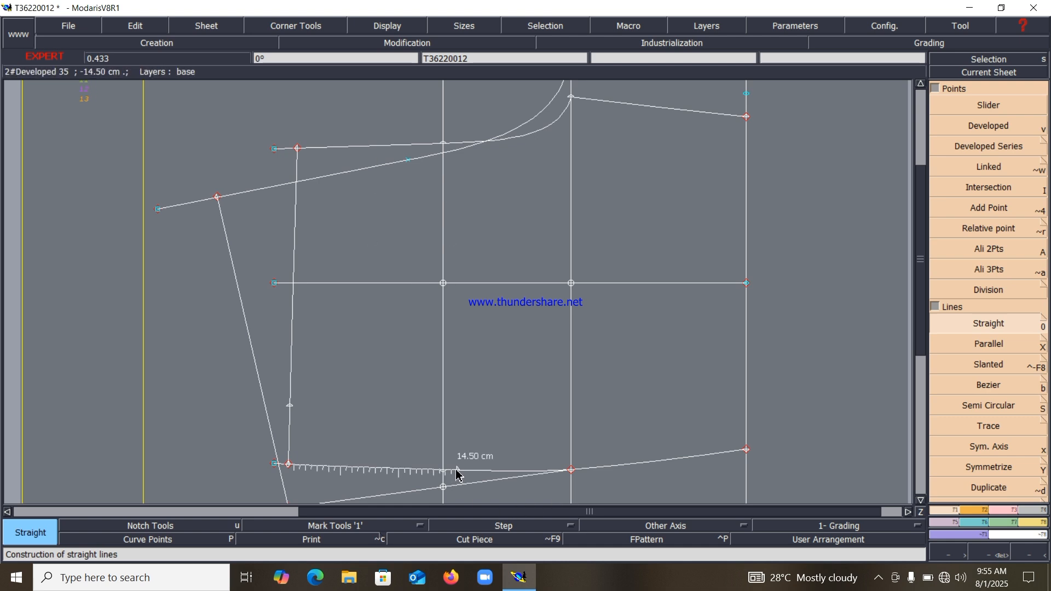
left_click(458, 472)
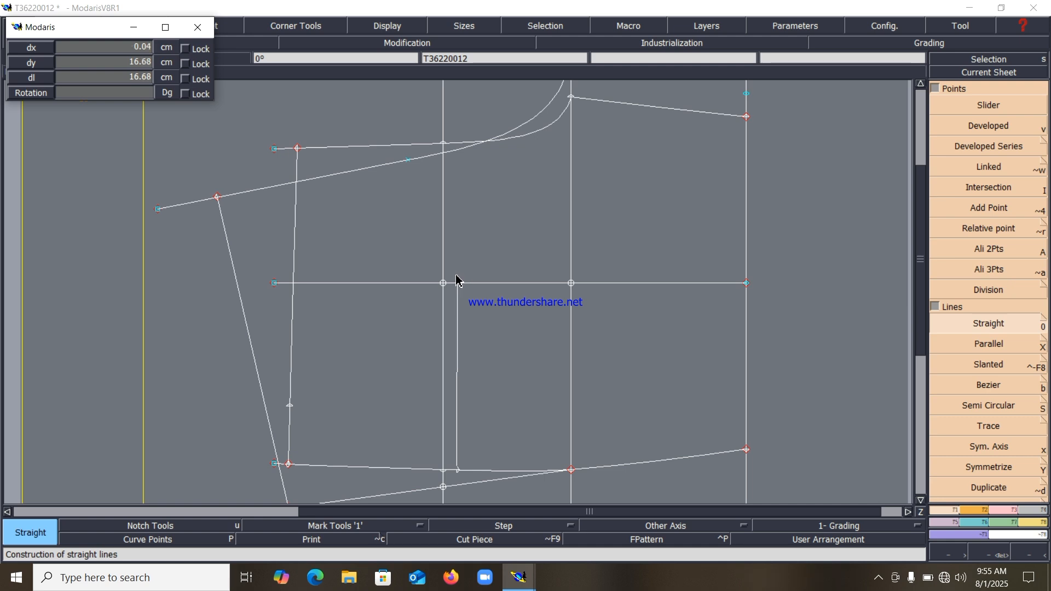
type("1")
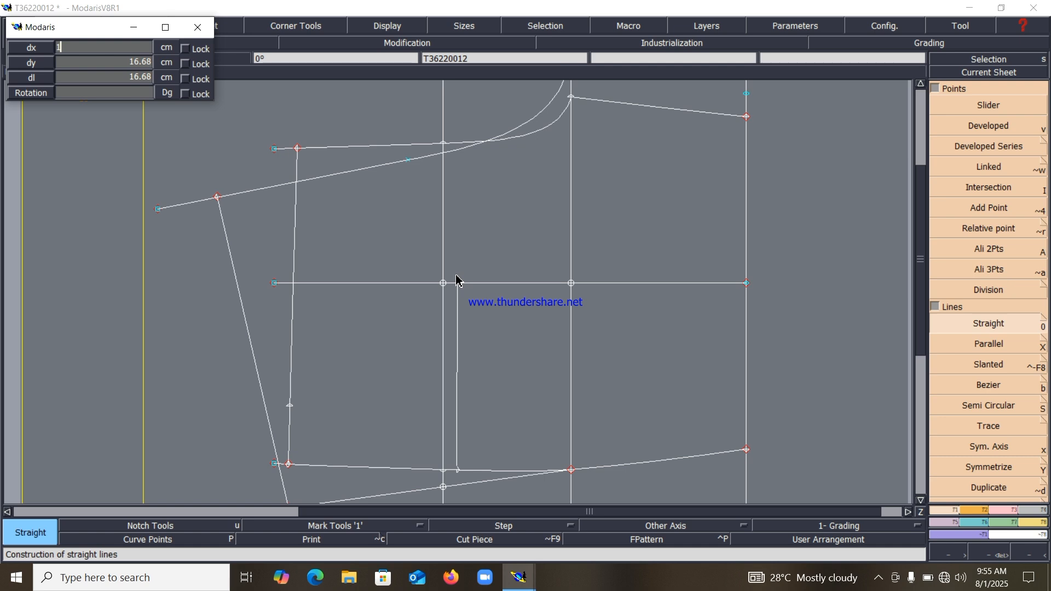
key("Tab")
type("17")
key("Return")
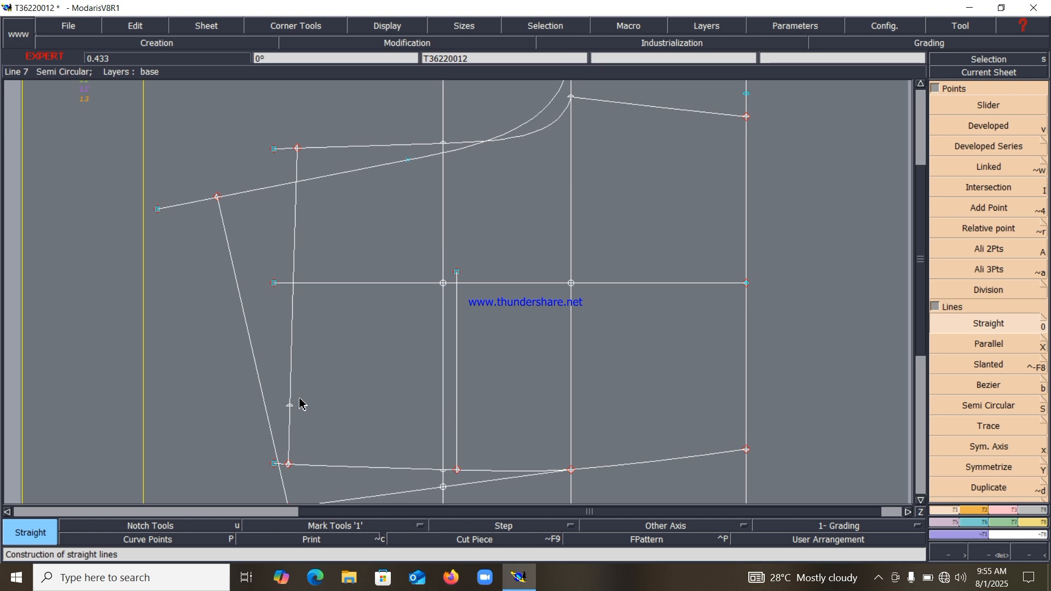
Add another developed point on the inner lower line, between the new vertical line's base and the line's meeting point with the outer line.
left_click(957, 126)
left_click(457, 471)
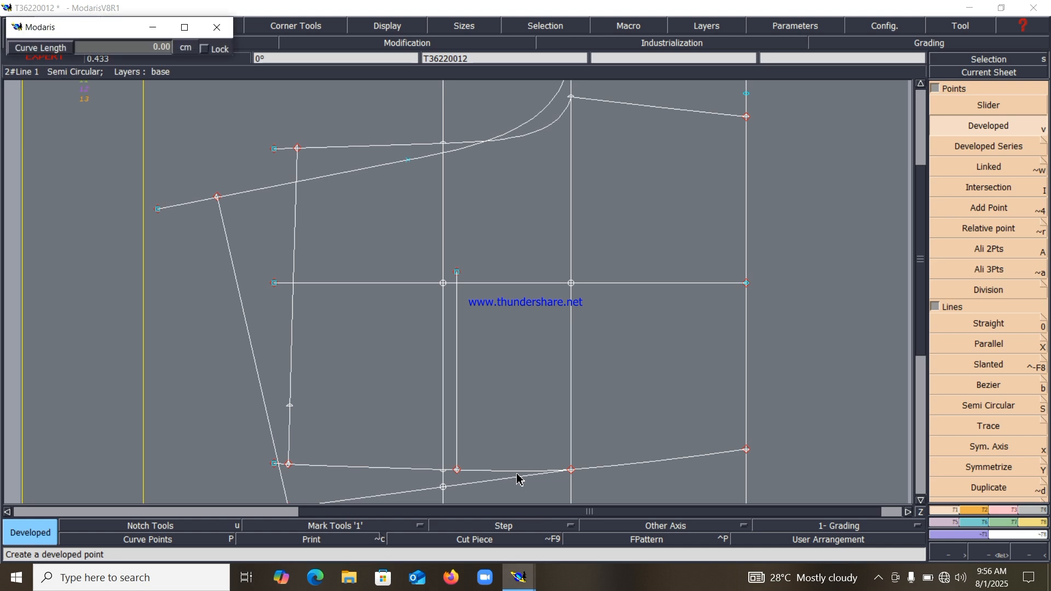
key("BackSpace")
left_click(516, 479)
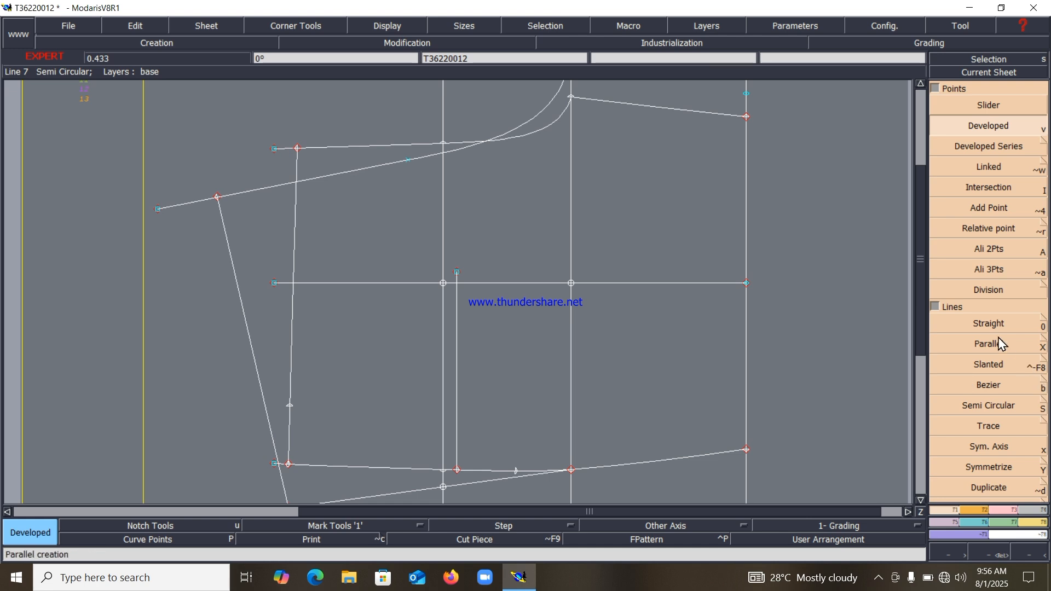
Start a new Bezier curve on the pattern.
left_click(992, 386)
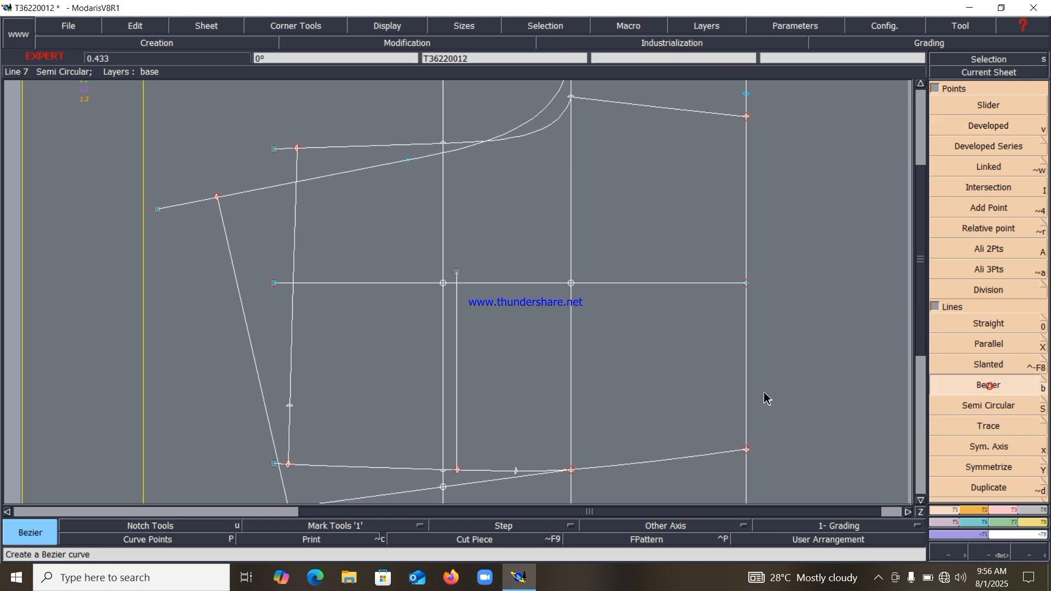
Draw the pocket opening from the waistline's 5 cm point to the side seam, and the angular pocket bag outline, as Bezier lines.
left_click(290, 406)
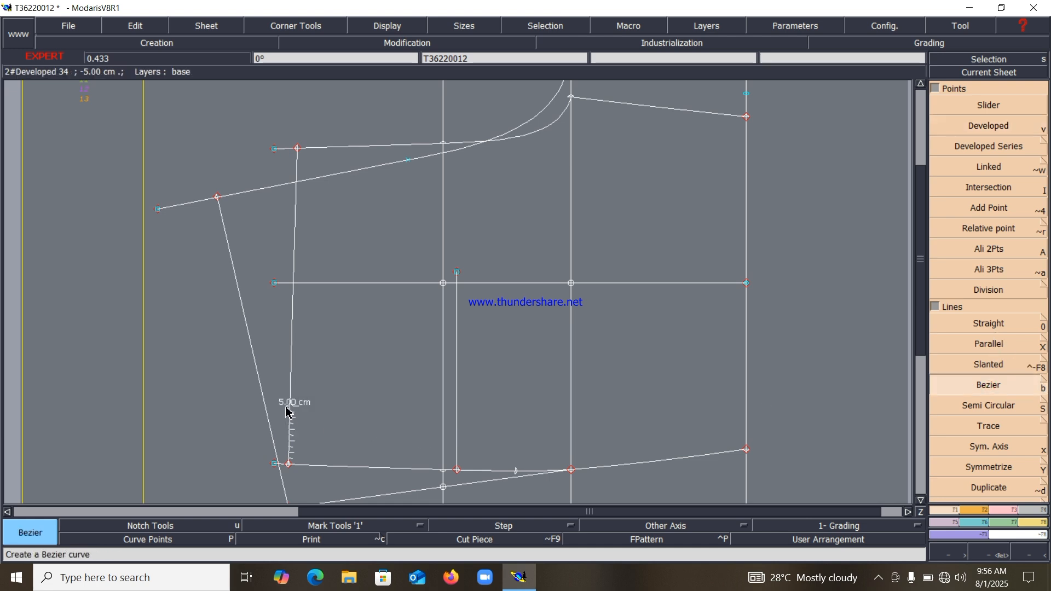
left_click(458, 470)
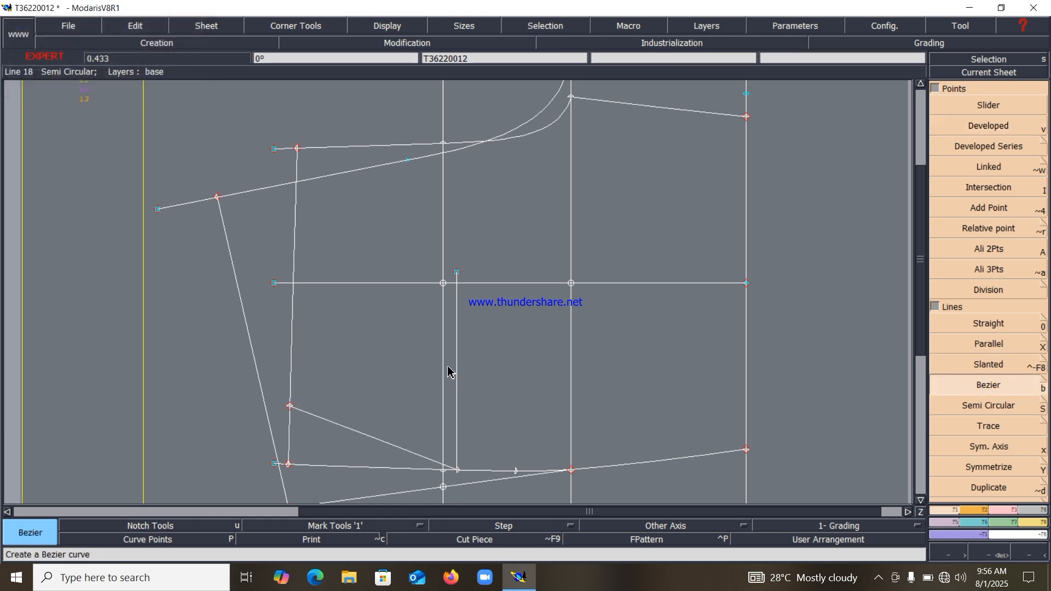
left_click(293, 274)
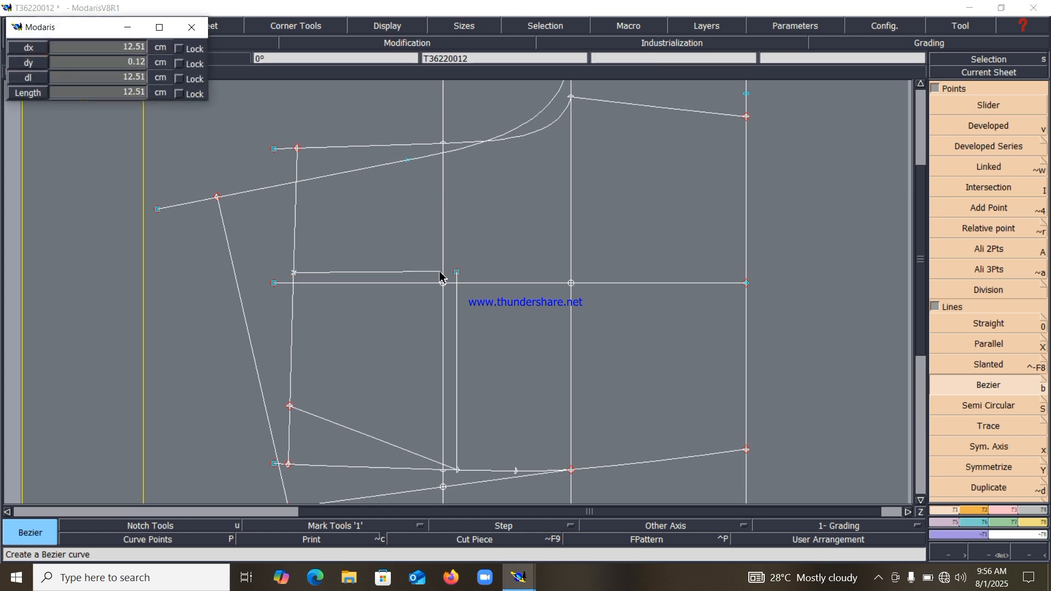
left_click(564, 345)
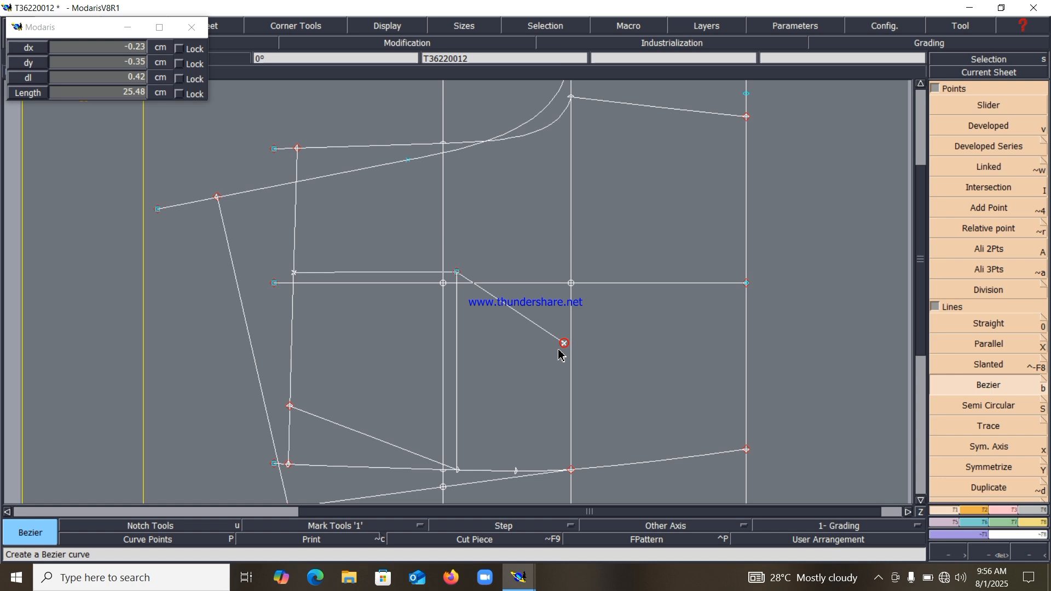
left_click(517, 470)
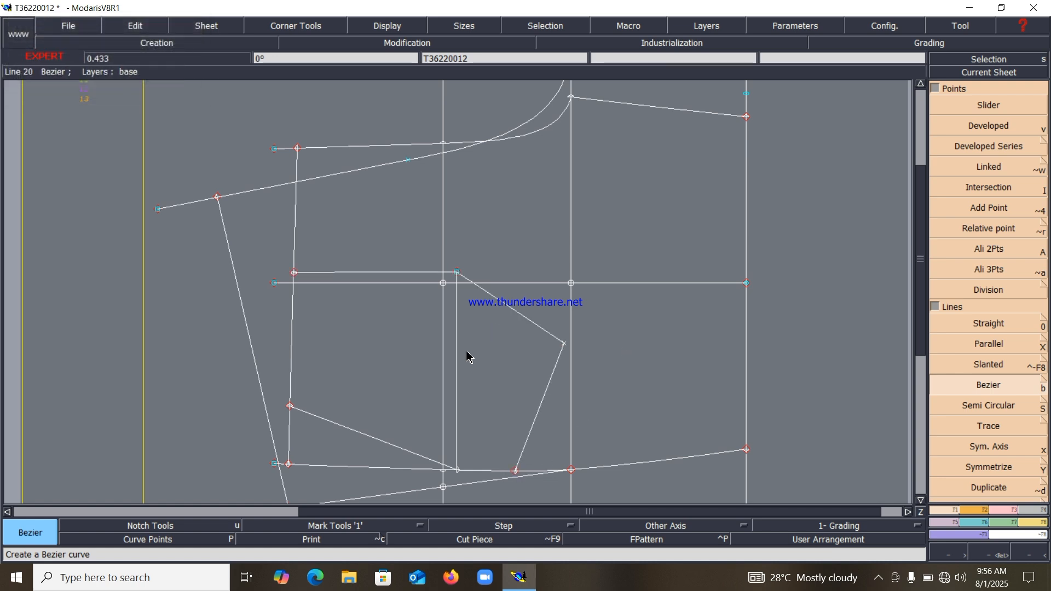
Delete the vertical construction line inside the pocket bag outline.
key("Delete")
left_click(458, 369)
key("z")
left_click(248, 229)
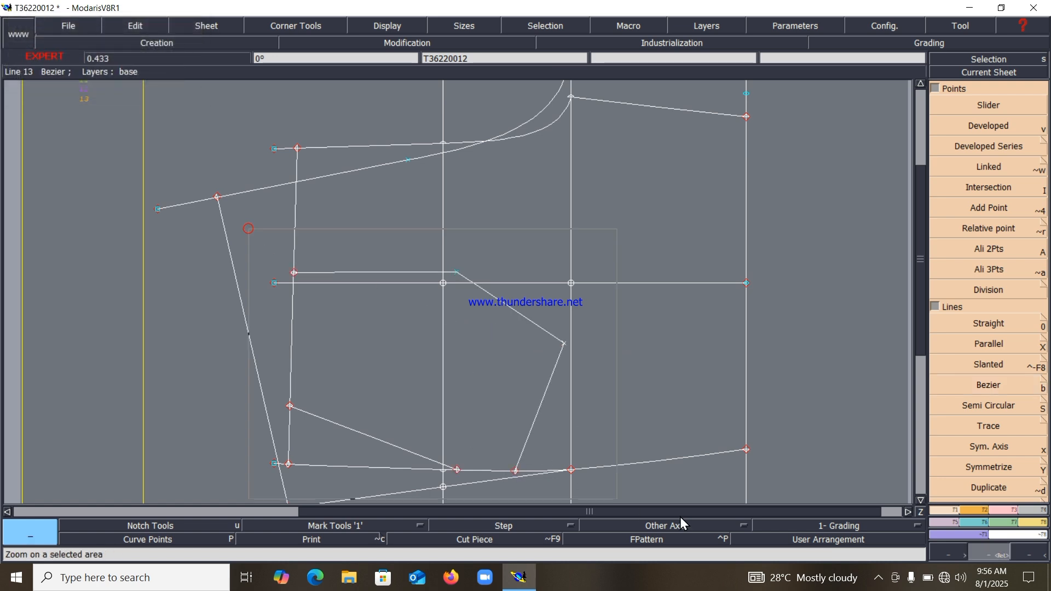
left_click(691, 549)
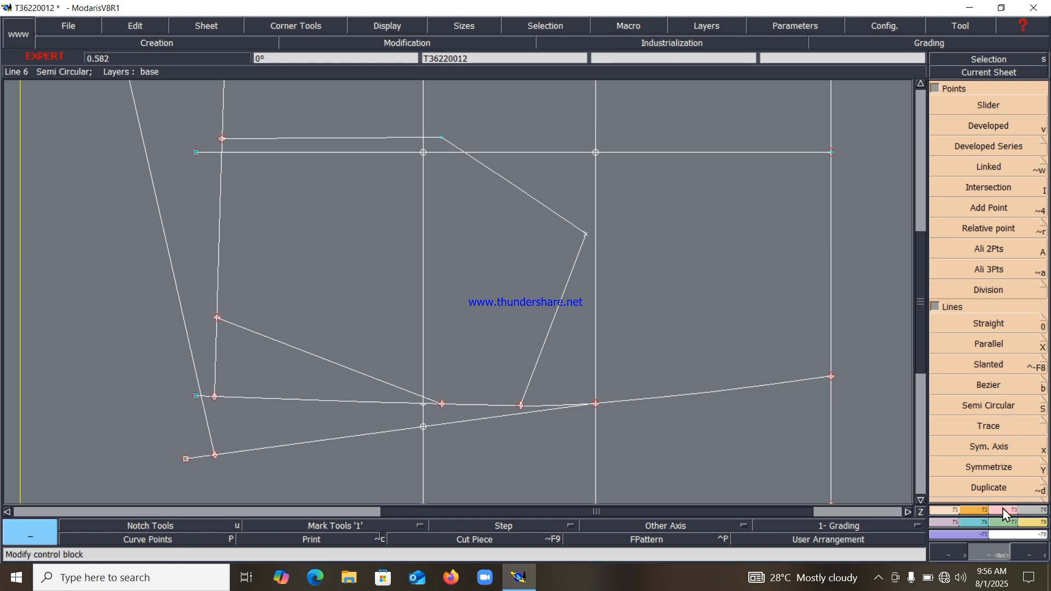
Activate the Reshape tool and save the T36220012 model, continuing with the plain save.
scroll(1001, 499, "down", 3)
left_click(997, 284)
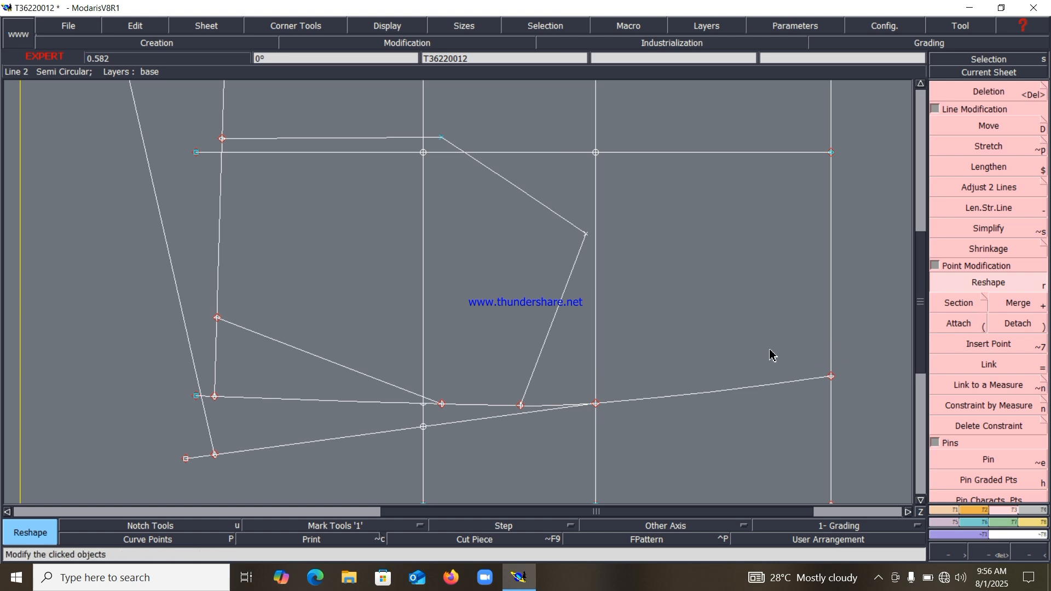
key("ctrl+s")
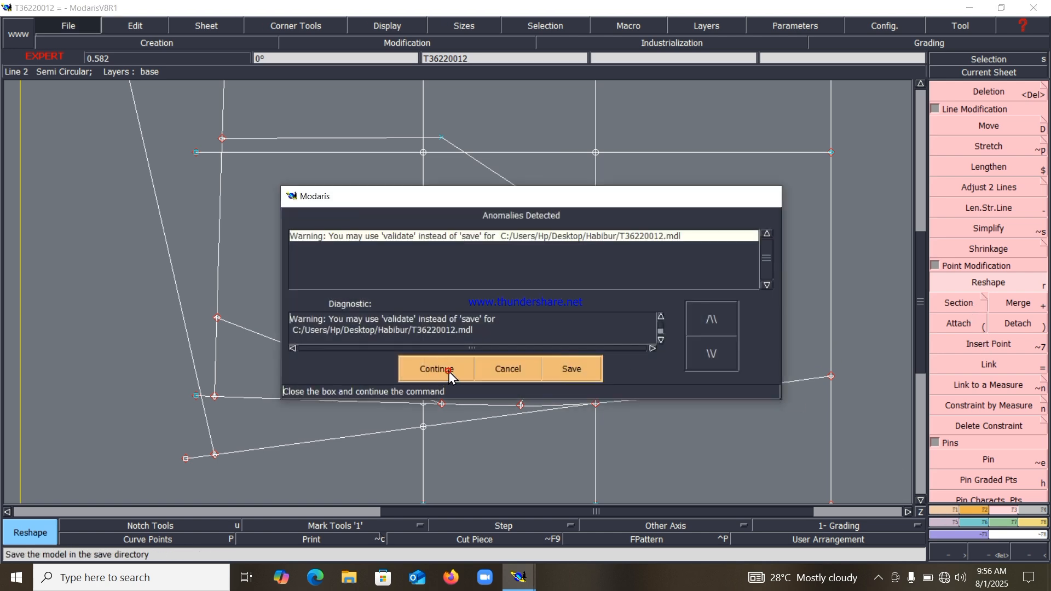
left_click(449, 373)
left_click(879, 578)
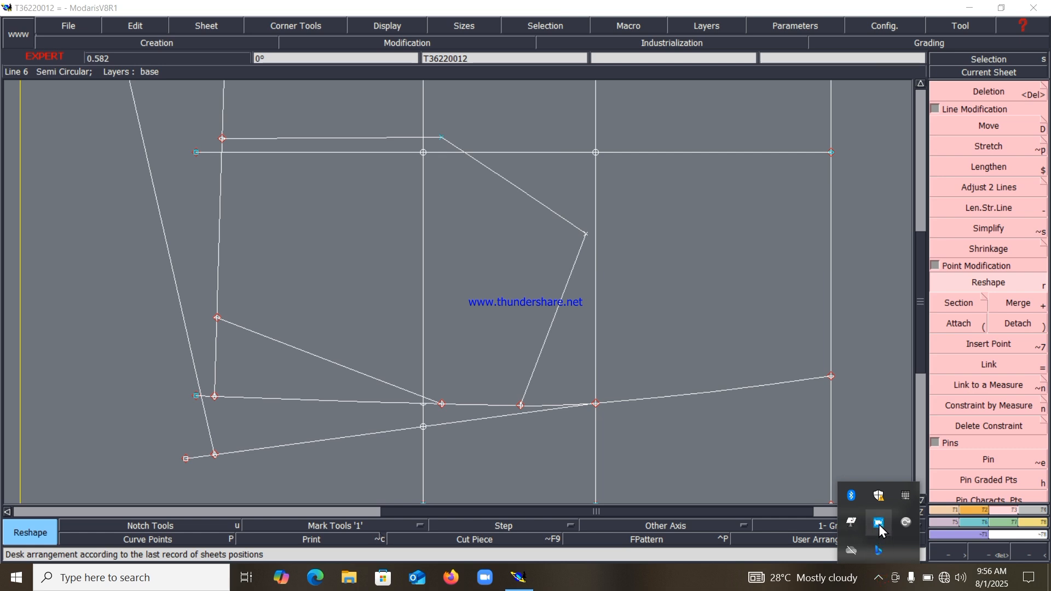
left_click(879, 526)
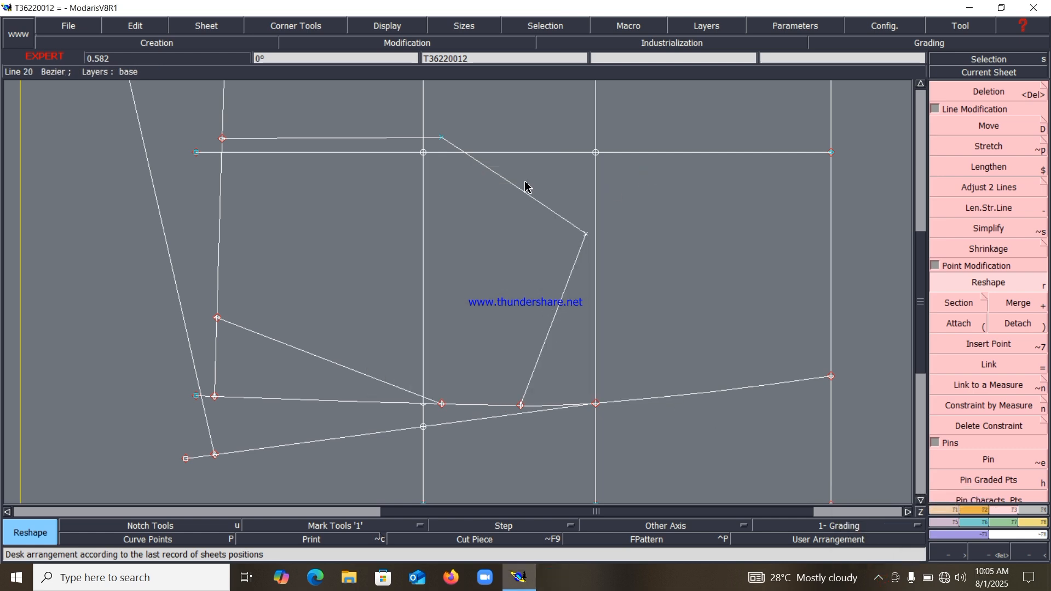
Display the curve handles and move the pocket bag's outer corner point about 1 cm toward the side seam.
left_click(388, 30)
left_click(394, 297)
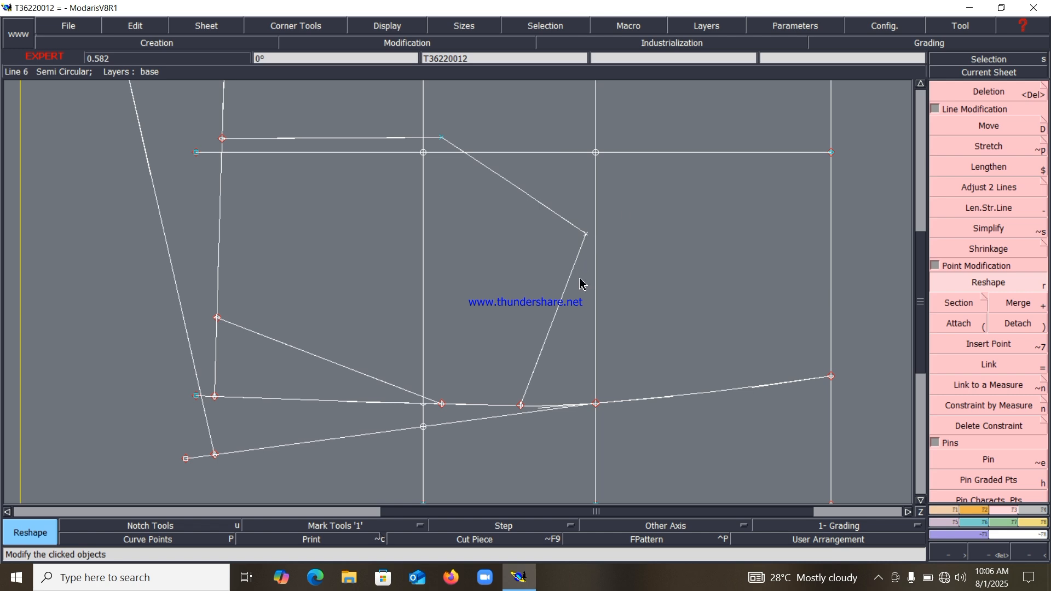
left_click(587, 235)
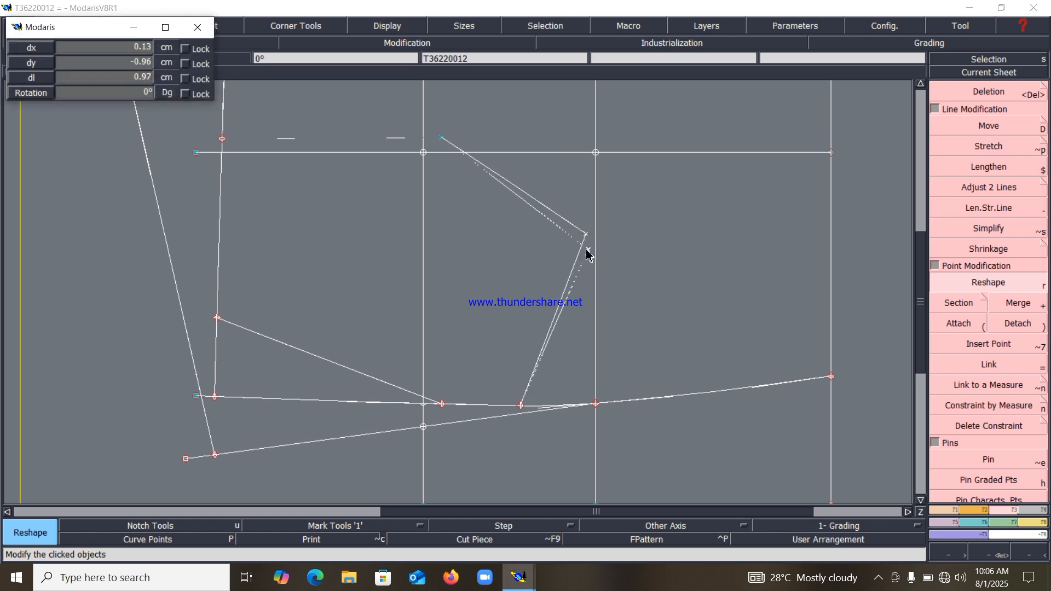
left_click(587, 253)
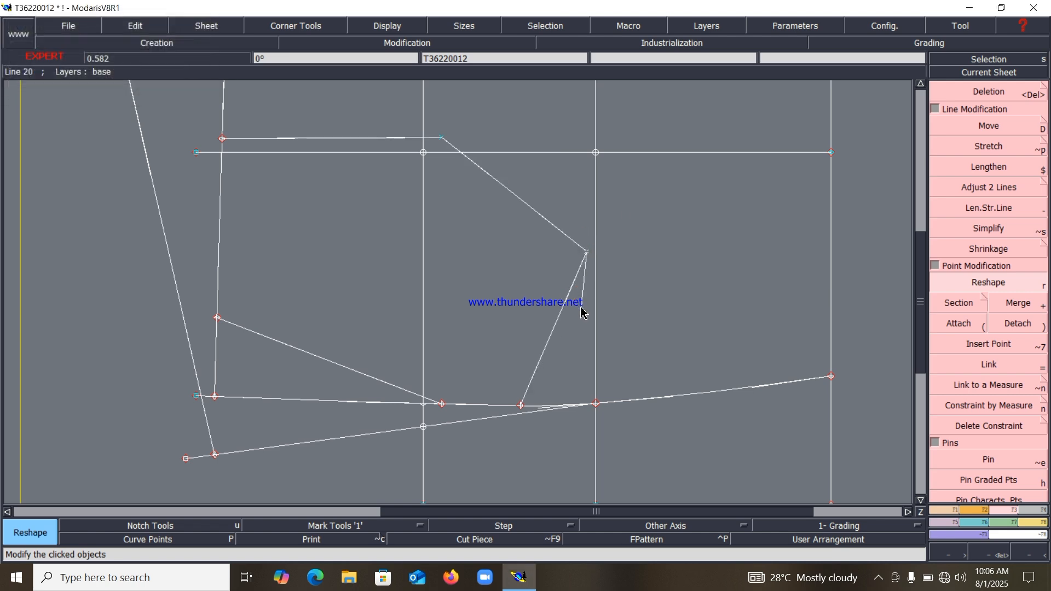
Bend the pocket bag outline into a smooth rounded curve by adjusting the handles on both sides of its outer corner point.
left_click(584, 317)
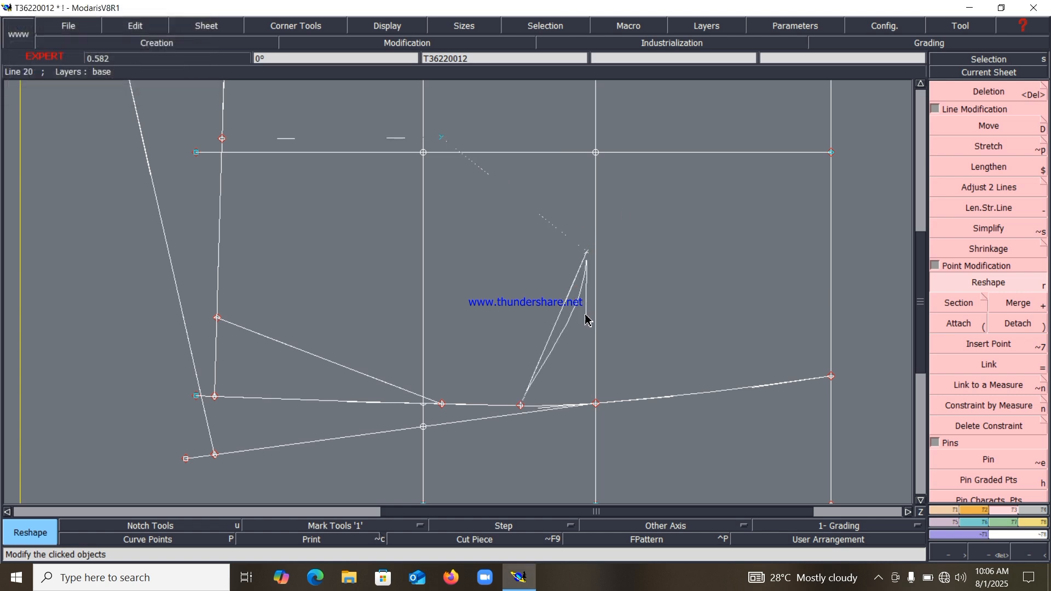
left_click(532, 355)
left_click(549, 223)
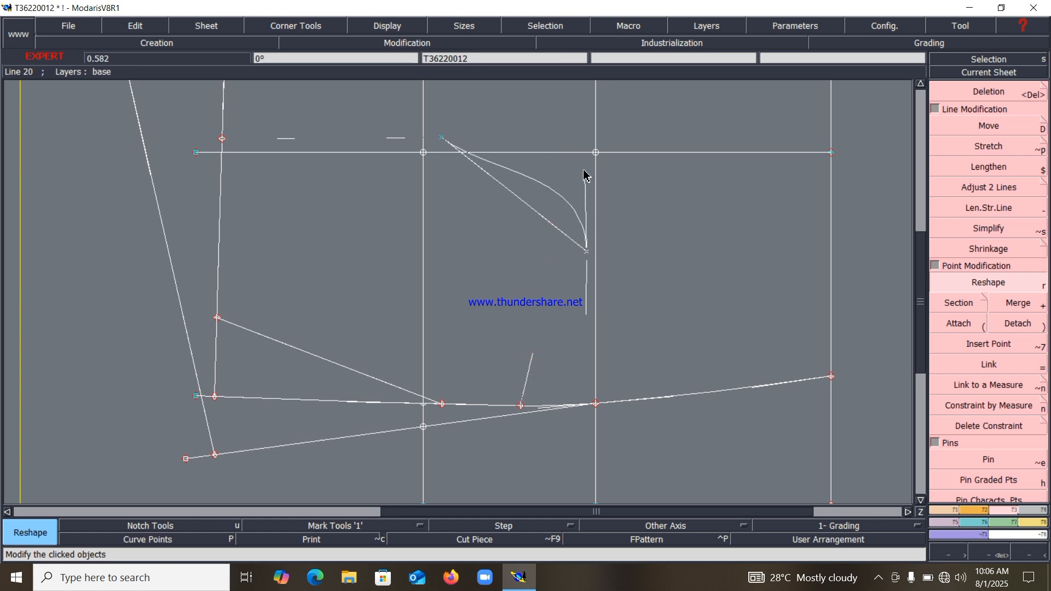
left_click(586, 167)
left_click(498, 173)
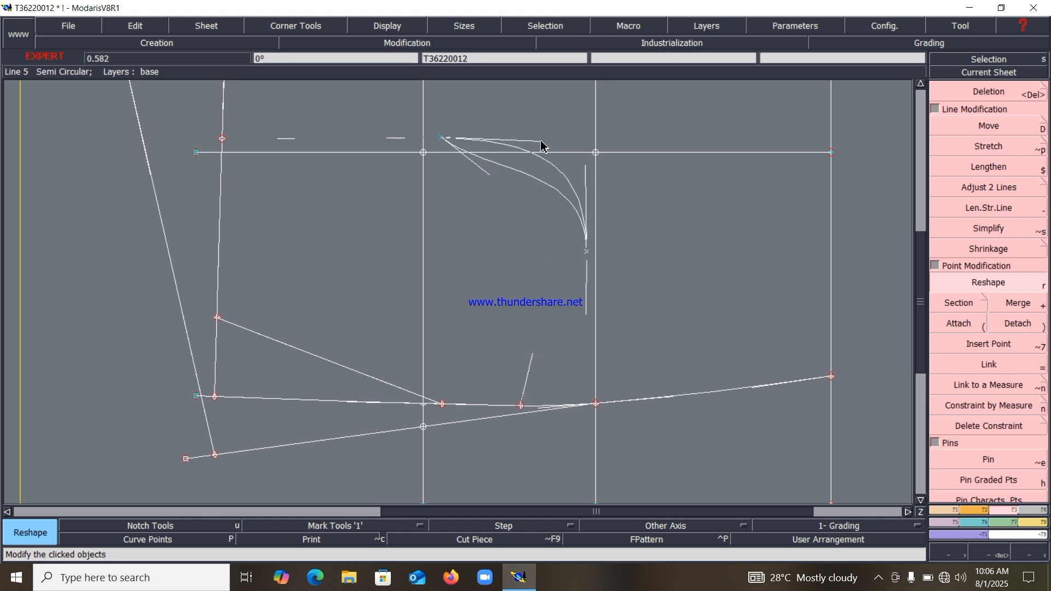
left_click(538, 138)
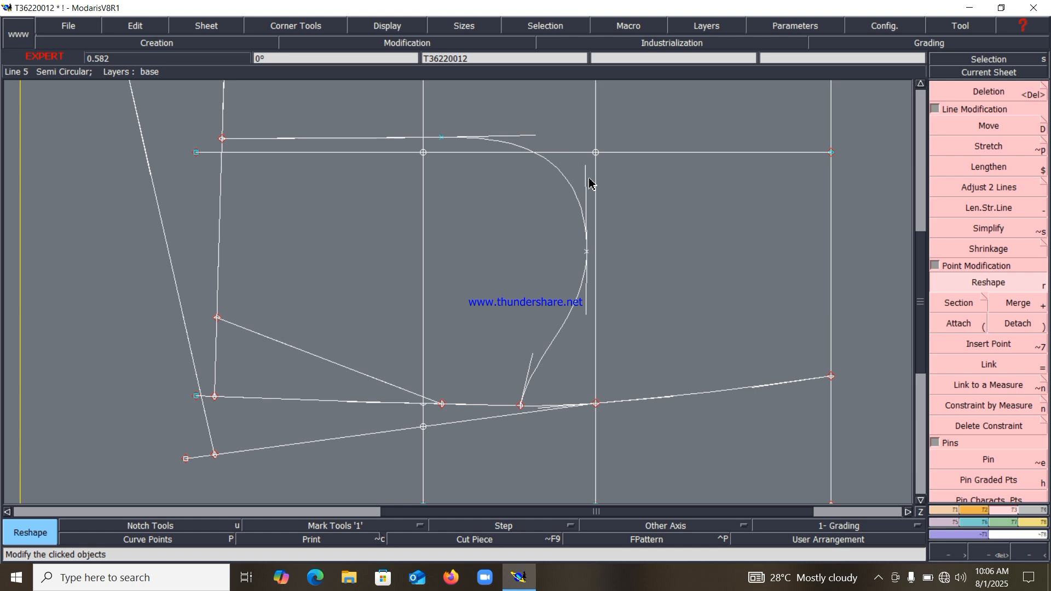
Raise the pocket bag's upper edge slightly by reshaping its upper bend point and its end point on the waistline.
key("Home")
key("Return")
left_click_drag(337, 131, 628, 371)
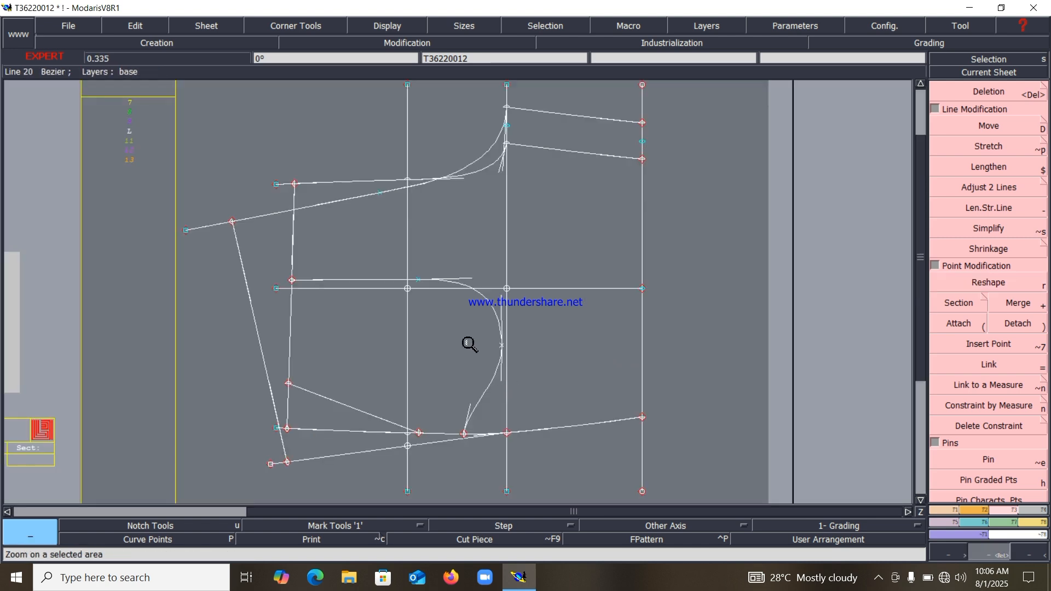
key("r")
left_click(419, 281)
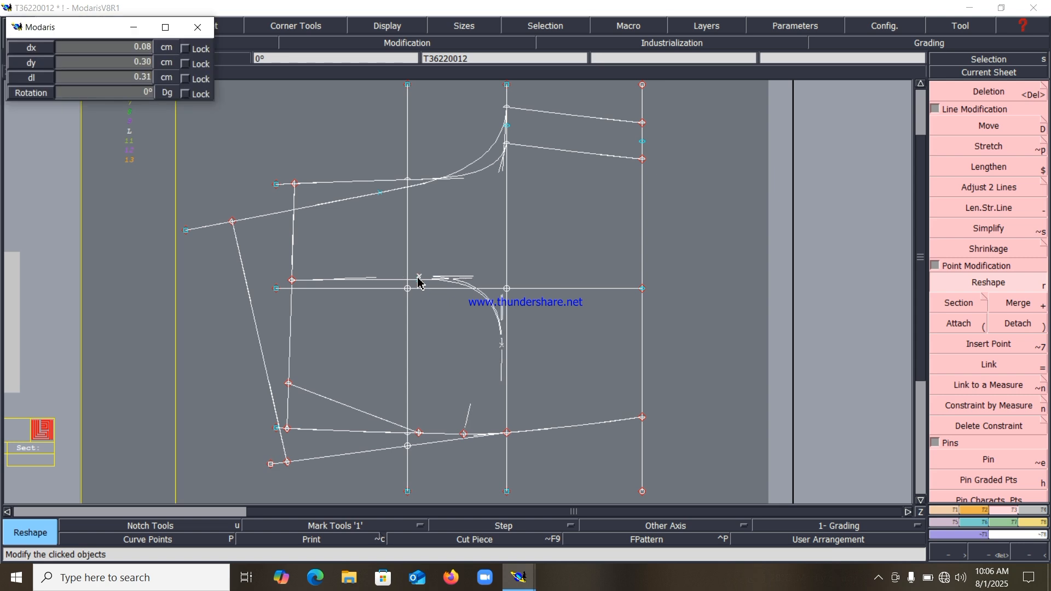
left_click(419, 278)
left_click(418, 278)
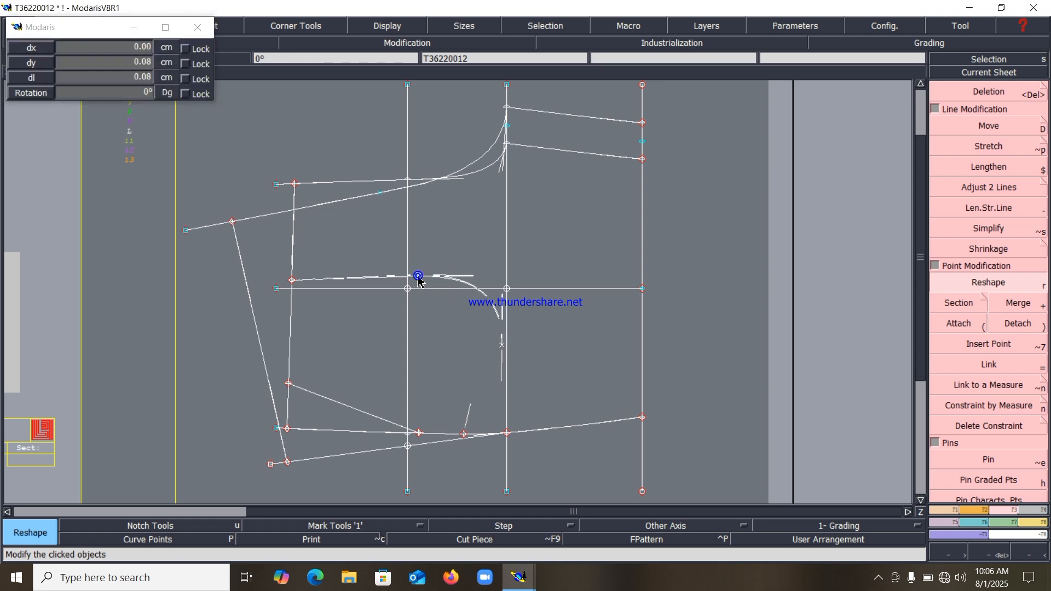
left_click(419, 276)
left_click(293, 284)
left_click(293, 280)
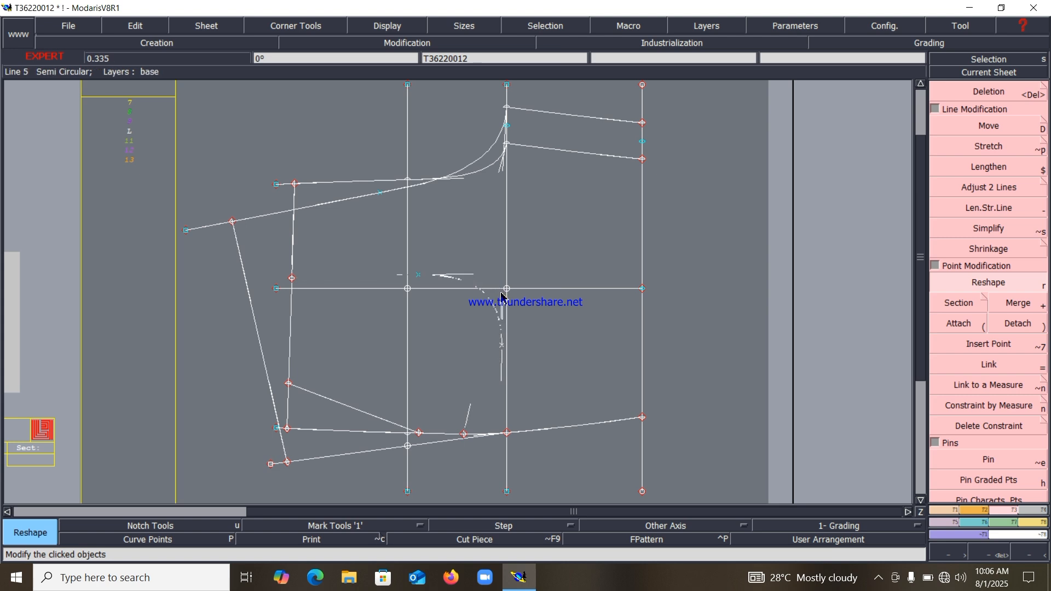
Slide the pocket bag's side seam end point to about 5.3 cm from the pocket opening and smooth the lower curve with its handles.
left_click_drag(503, 376, 469, 440)
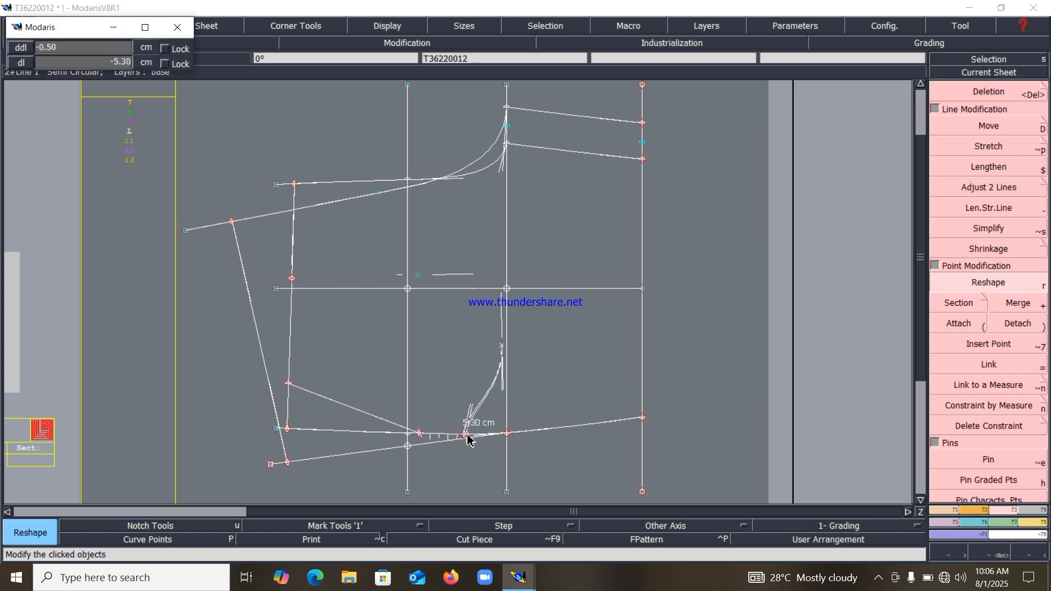
left_click(468, 436)
key("Return")
left_click_drag(394, 311, 549, 505)
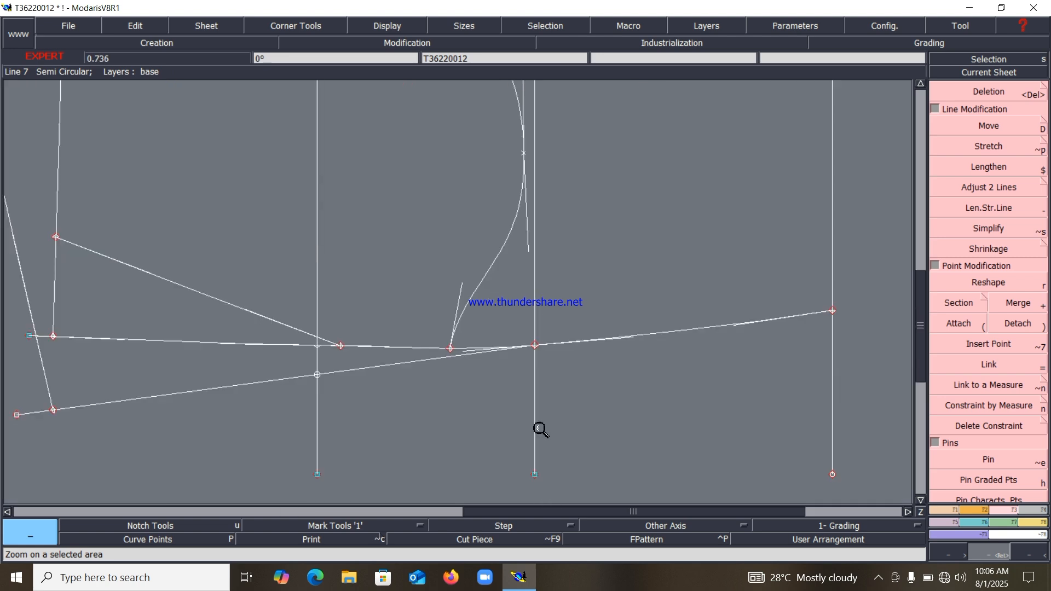
left_click(991, 283)
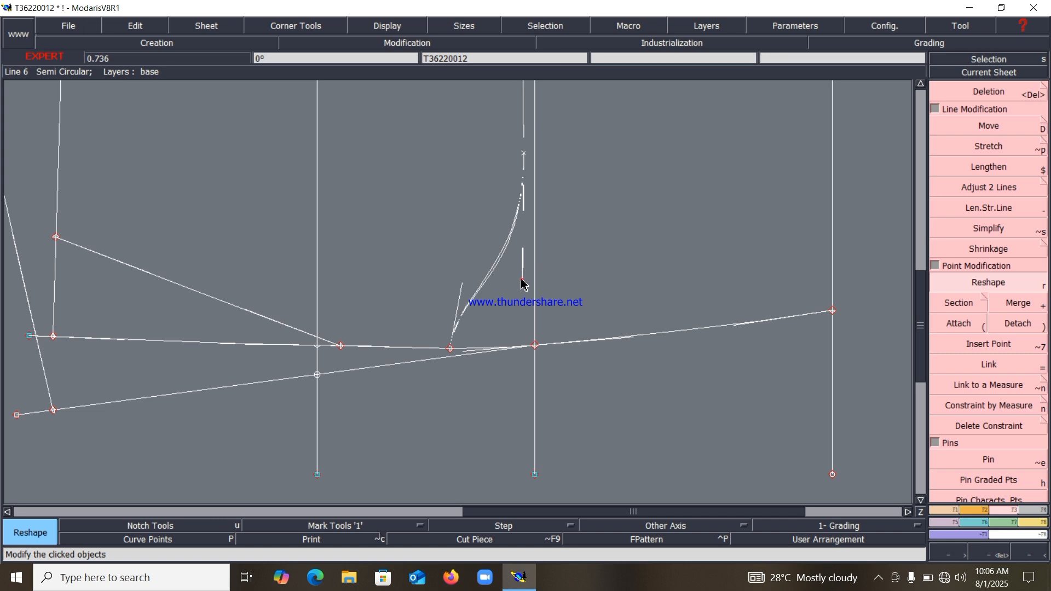
left_click(520, 259)
left_click(462, 292)
left_click(472, 285)
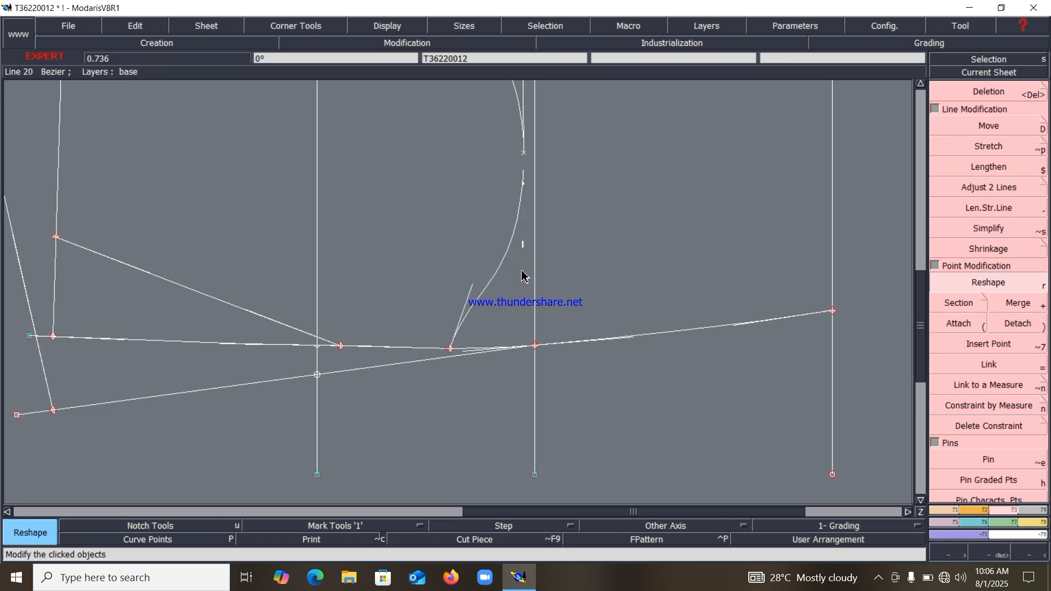
Hide the curve handles and examine the shape of the pocket bag outline on the whole pattern and close up.
key("F11")
key("F9")
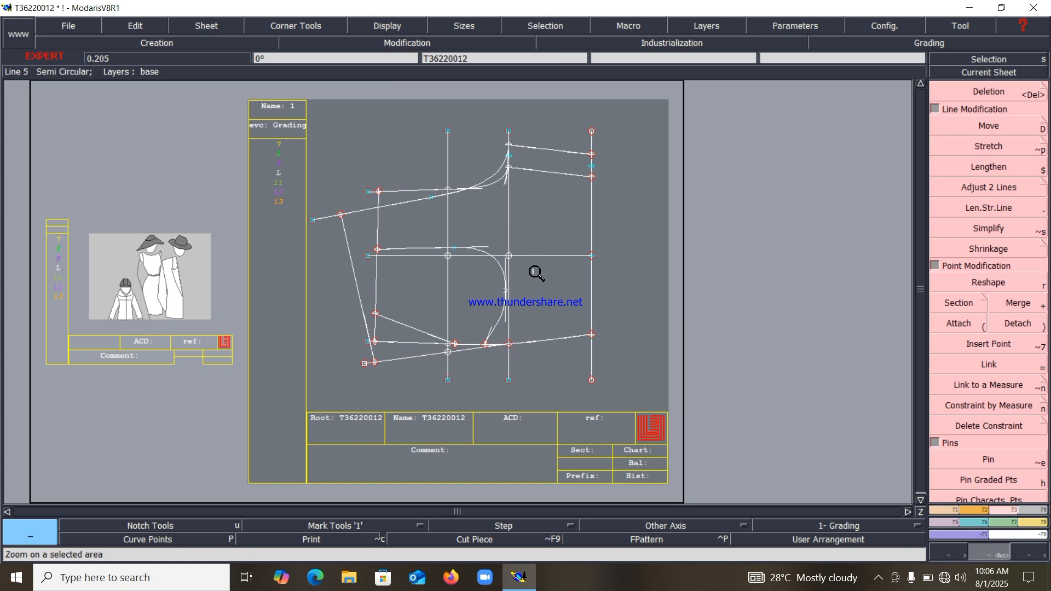
left_click_drag(308, 214, 572, 370)
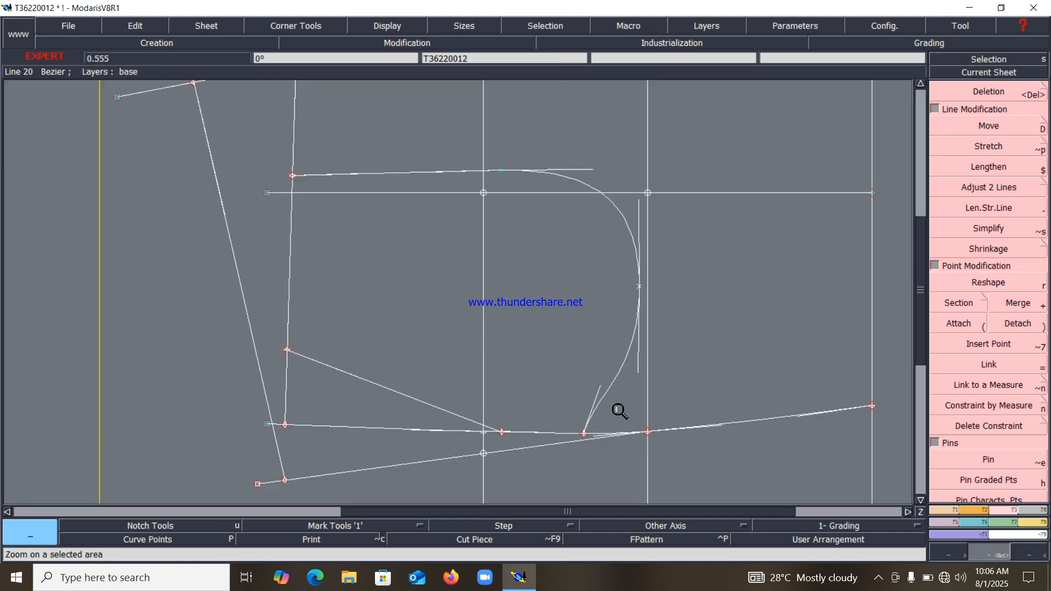
key("F9")
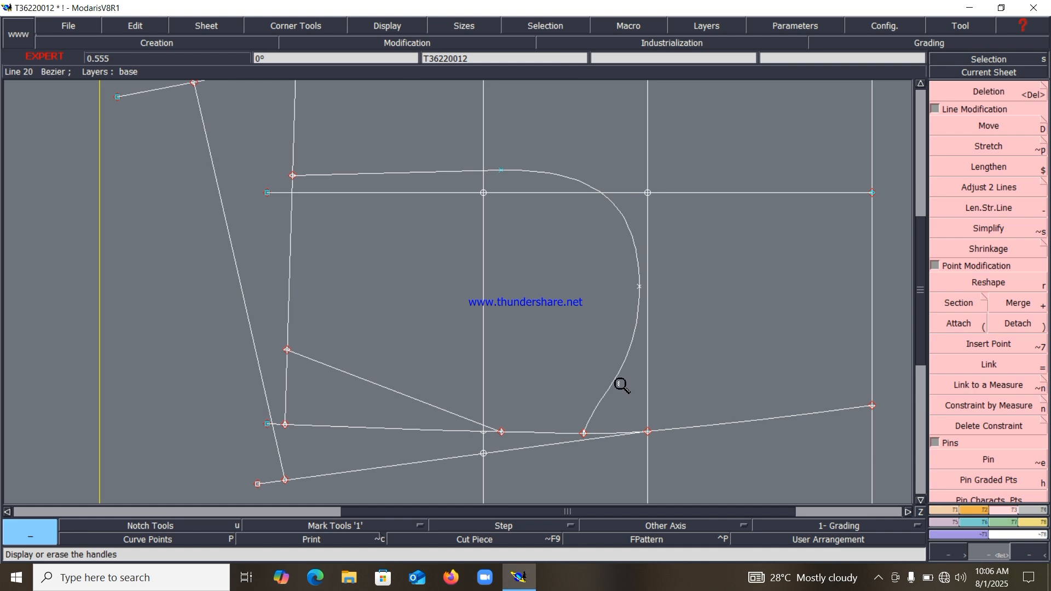
key("Home")
left_click_drag(364, 242, 570, 402)
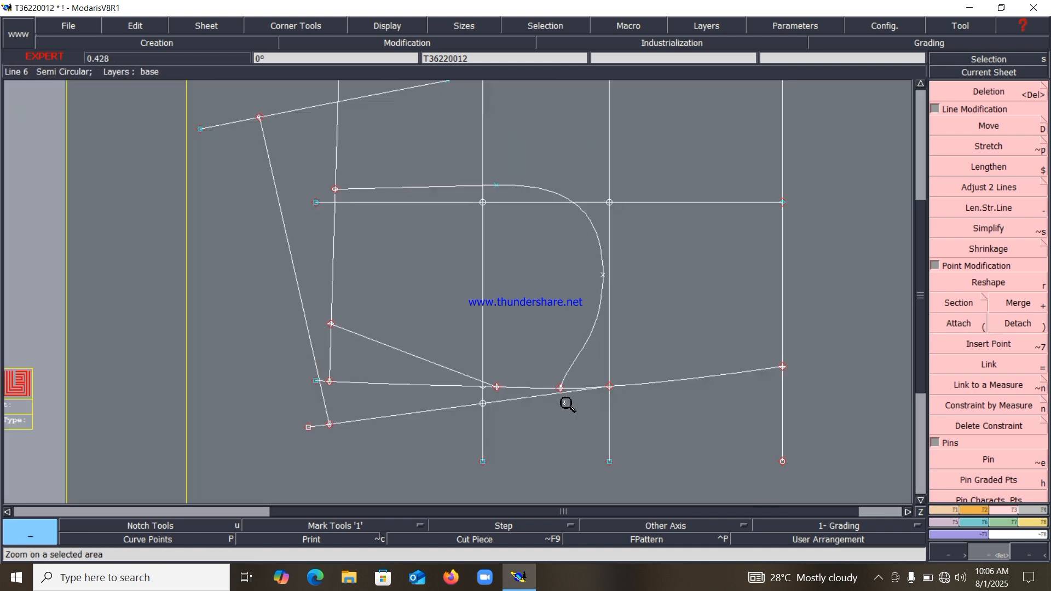
Display the curve handles again and bend the straight pocket opening line into a gentle outward curve using both of its handles.
left_click_drag(277, 282, 548, 428)
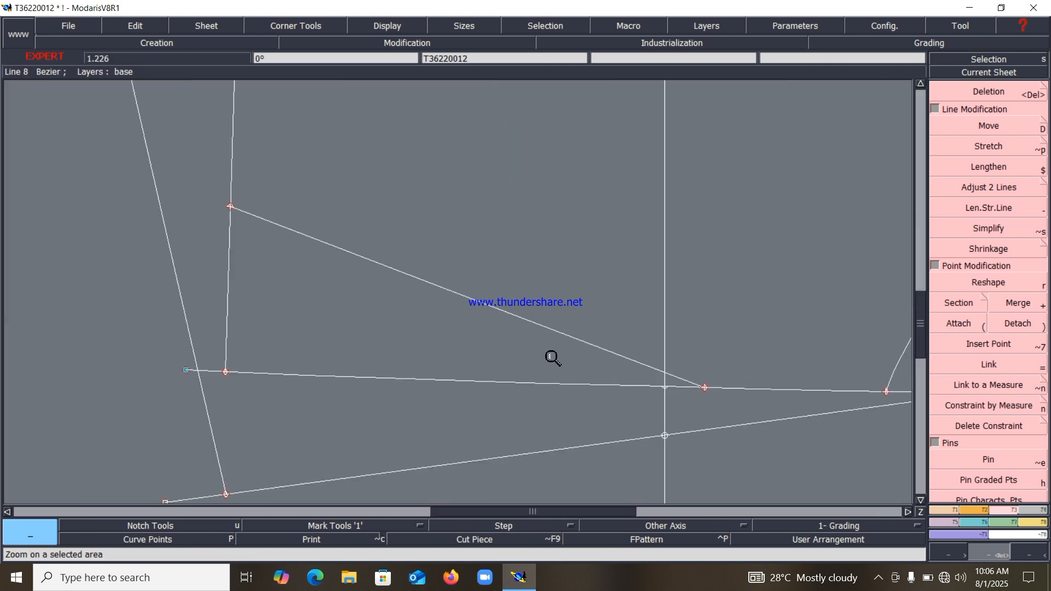
key("F9")
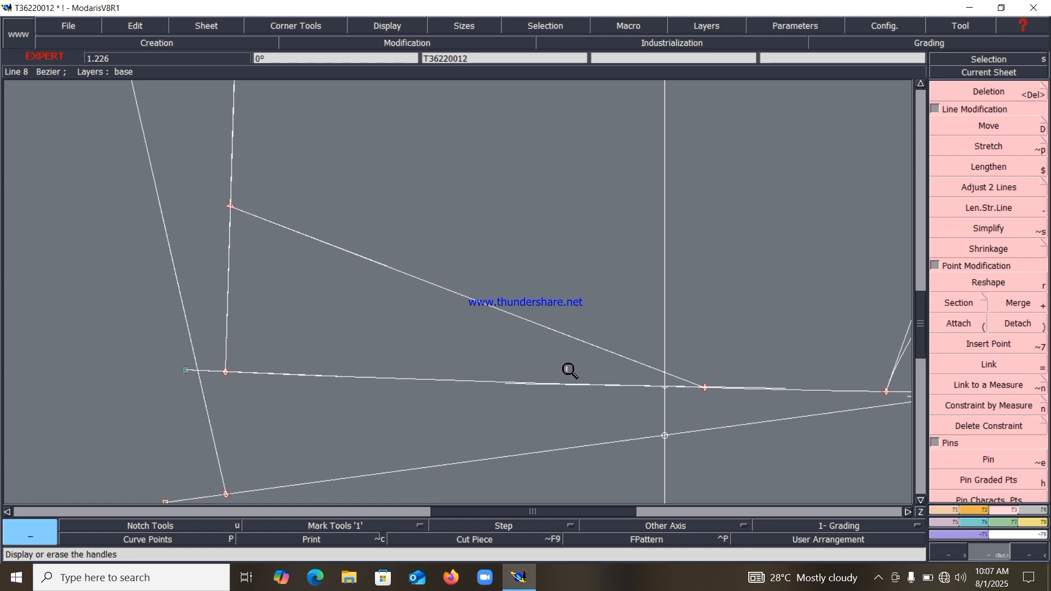
key("r")
left_click(600, 351)
left_click(598, 313)
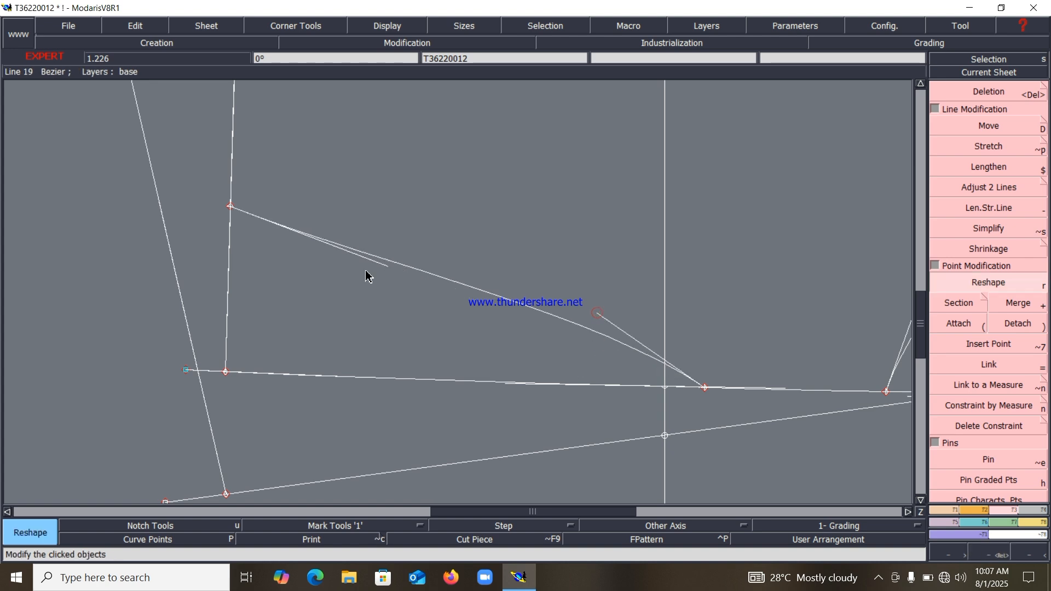
left_click(372, 265)
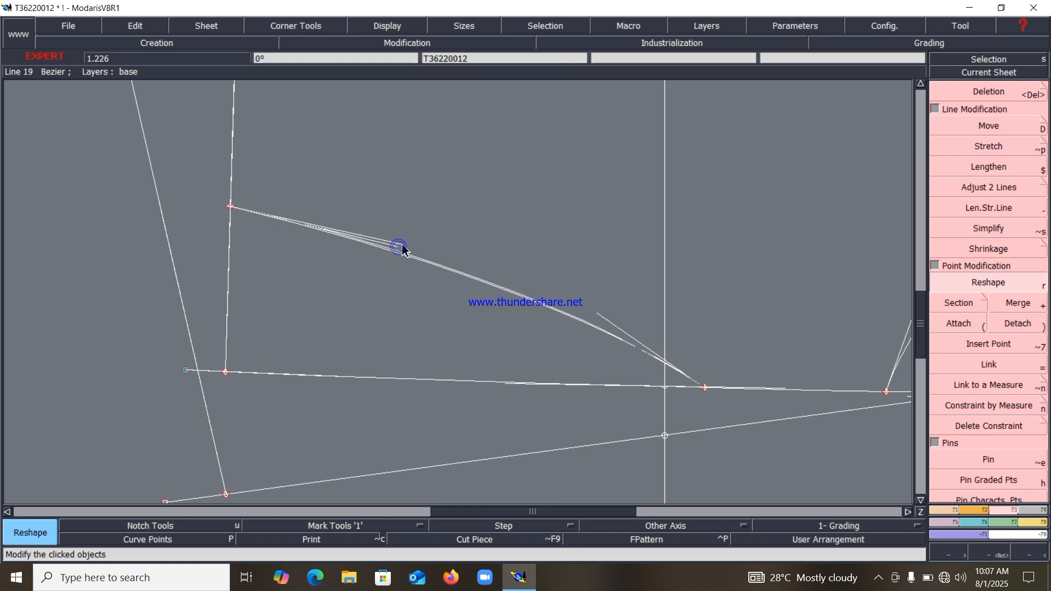
left_click(403, 246)
left_click(602, 312)
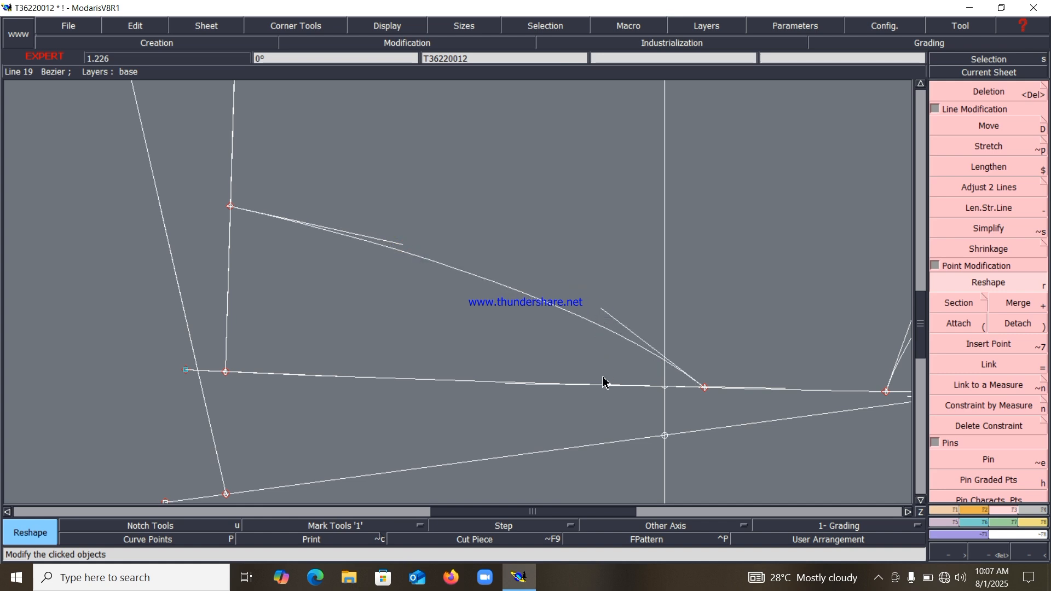
Refine the waist end of the curved pocket opening with its handle and hide the curve handles.
left_click_drag(399, 247, 401, 239)
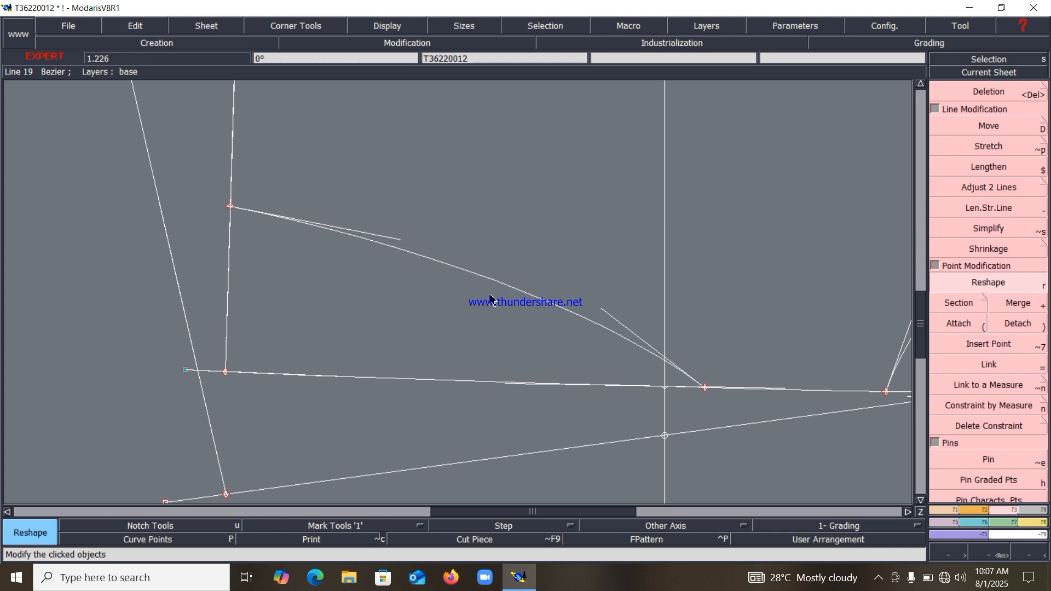
key("F9")
key("Home")
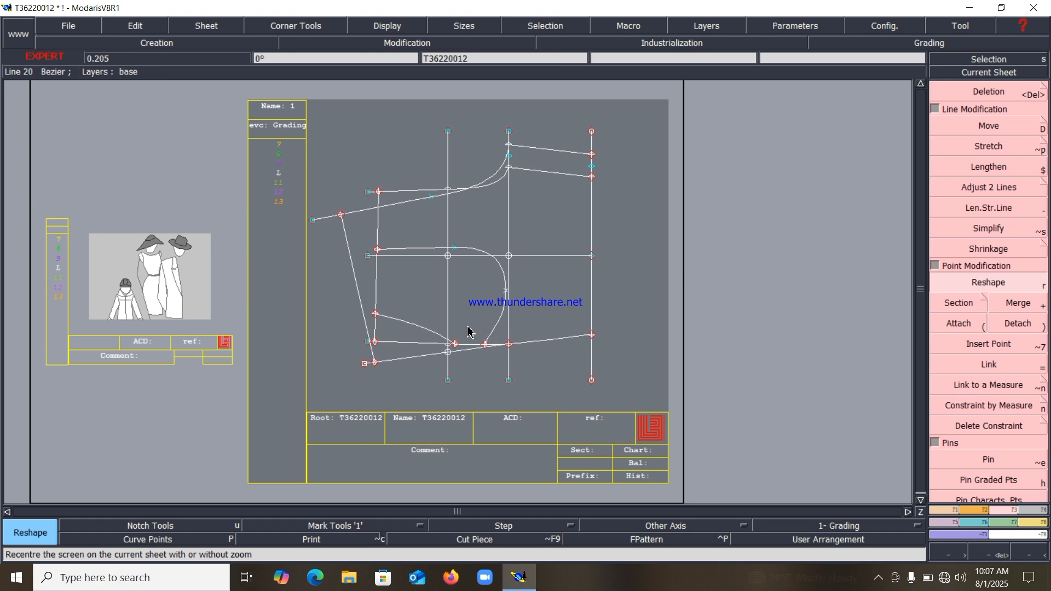
Rotate the sheet with Rotation 2pts through both ends of the back waistline so that the waistline lies horizontal.
left_click(977, 512)
left_click(985, 386)
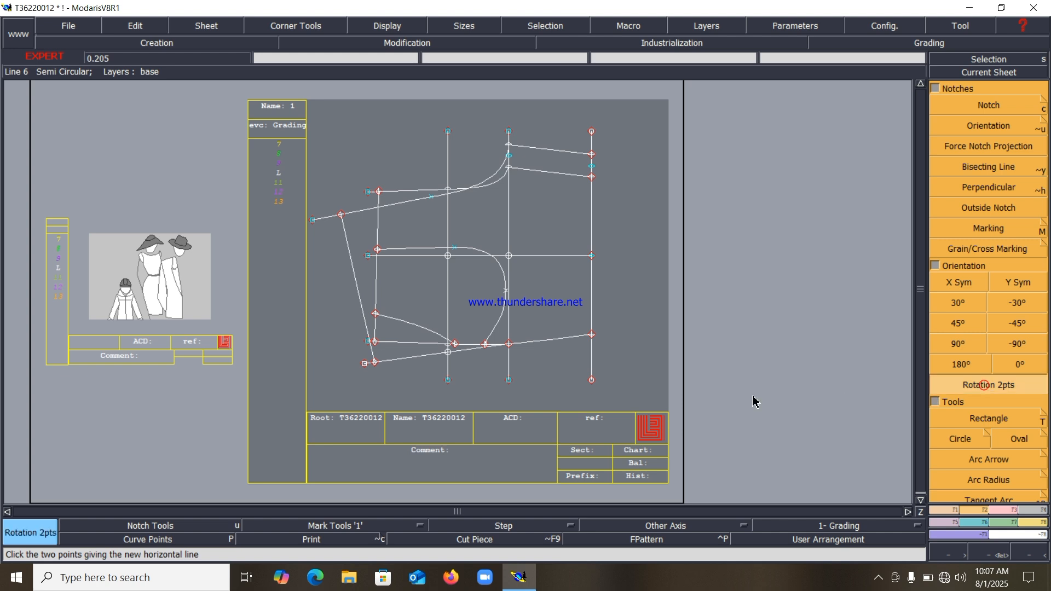
left_click(341, 215)
left_click(375, 362)
key("Return")
left_click_drag(371, 149, 644, 386)
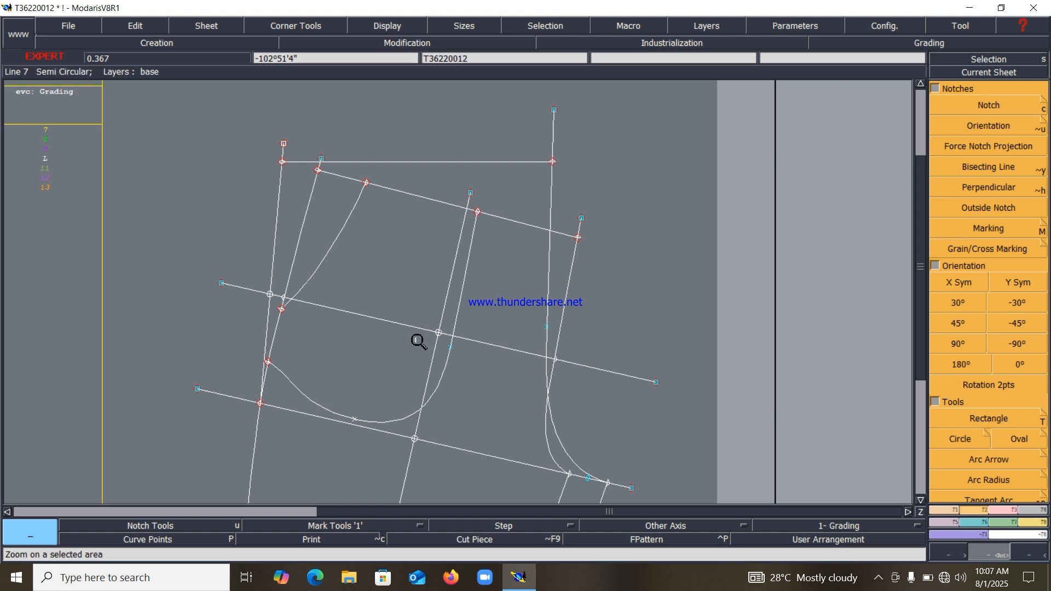
Erase the curved front pocket opening and the pocket bag outline from the working layer.
left_click(705, 26)
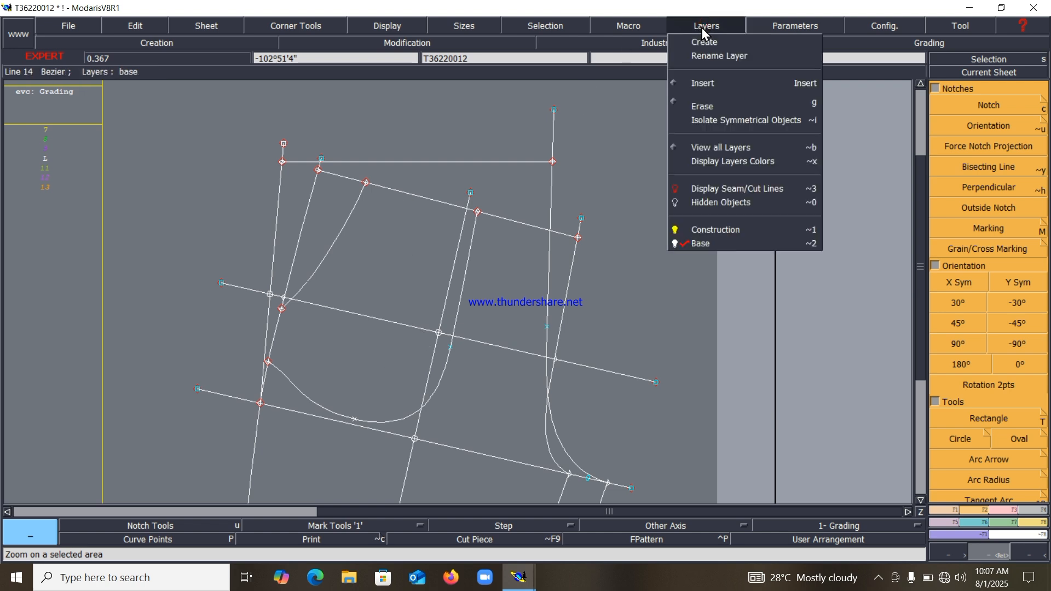
left_click(710, 108)
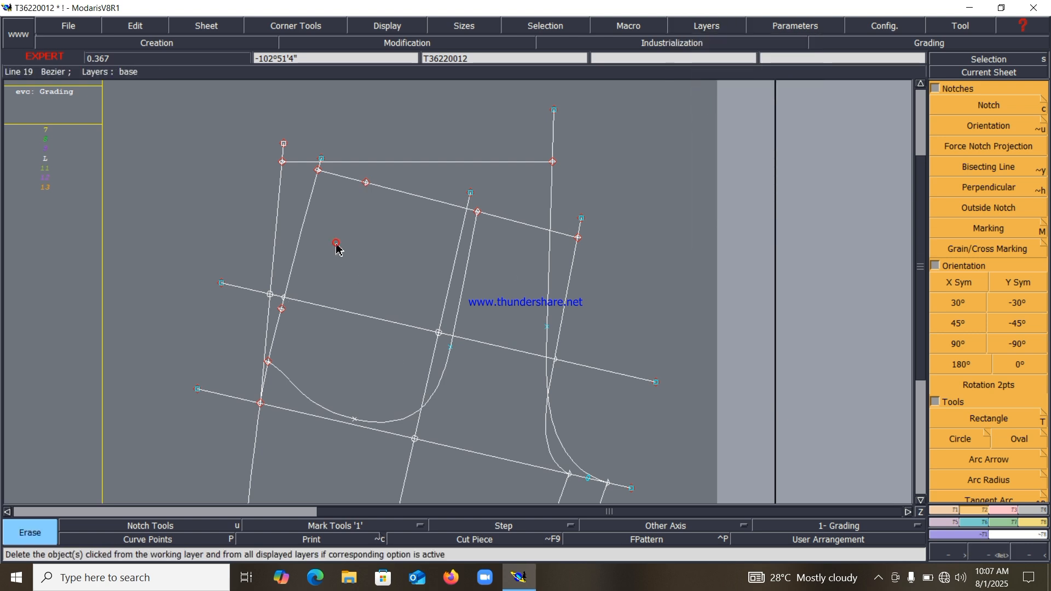
left_click(337, 244)
left_click(445, 383)
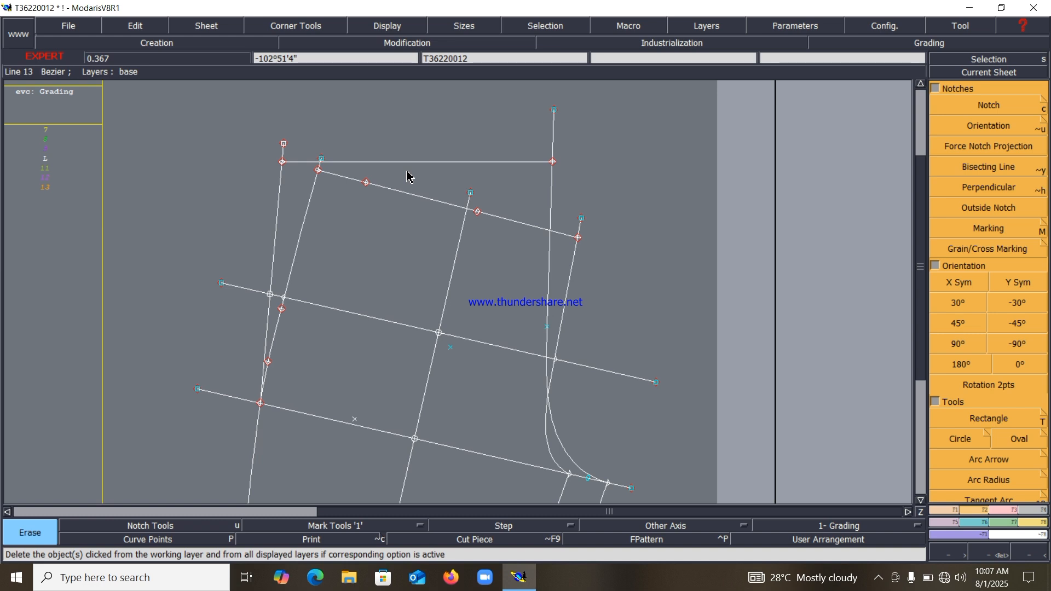
scroll(408, 175, "up", 2)
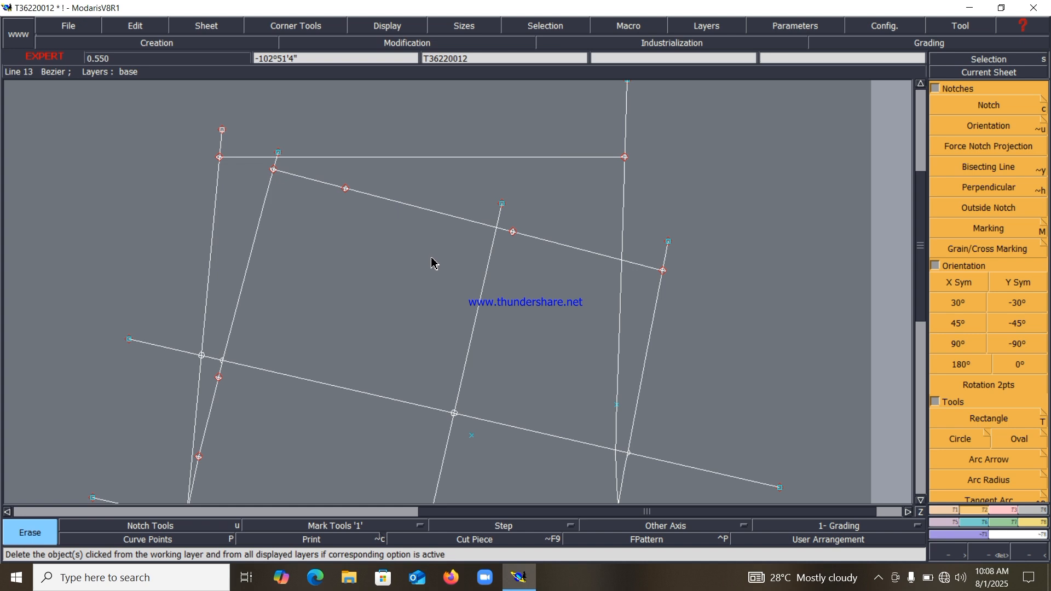
Create inward parallels about 7 cm from the back rise line and about 7 cm below the back waistline.
left_click(955, 511)
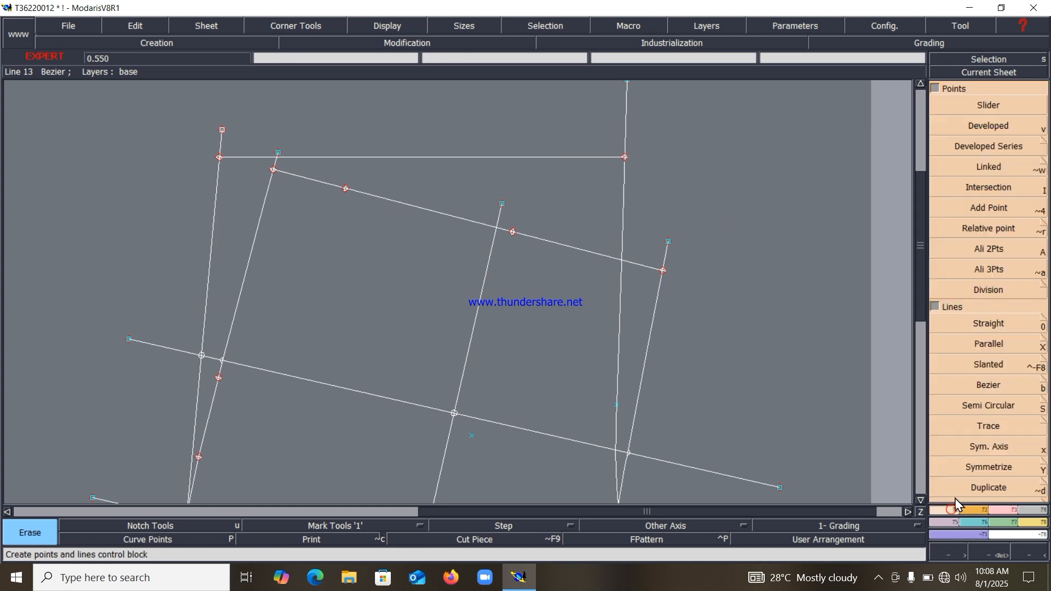
left_click(989, 345)
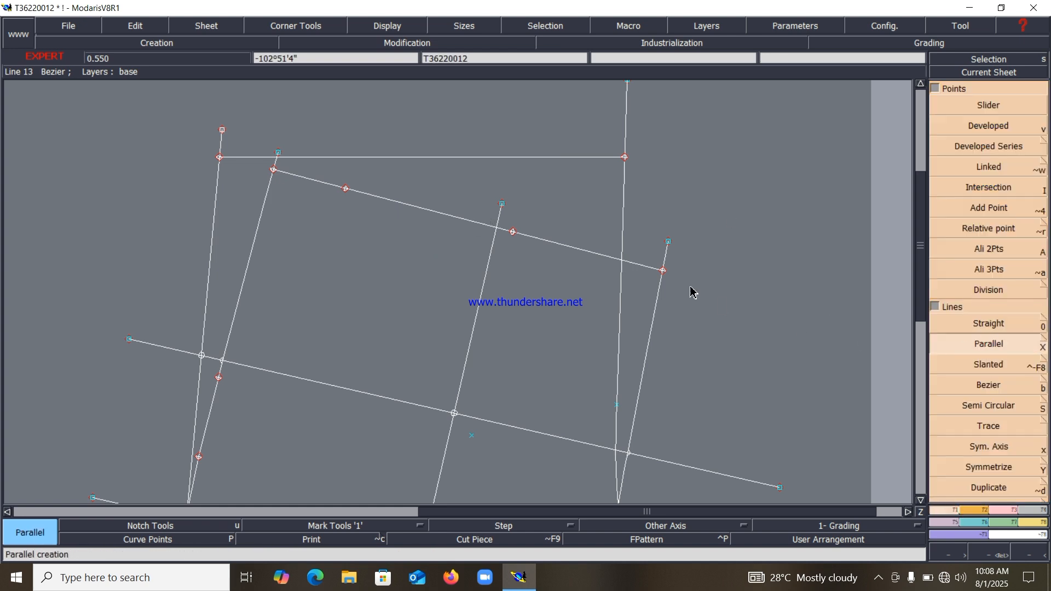
left_click(623, 309)
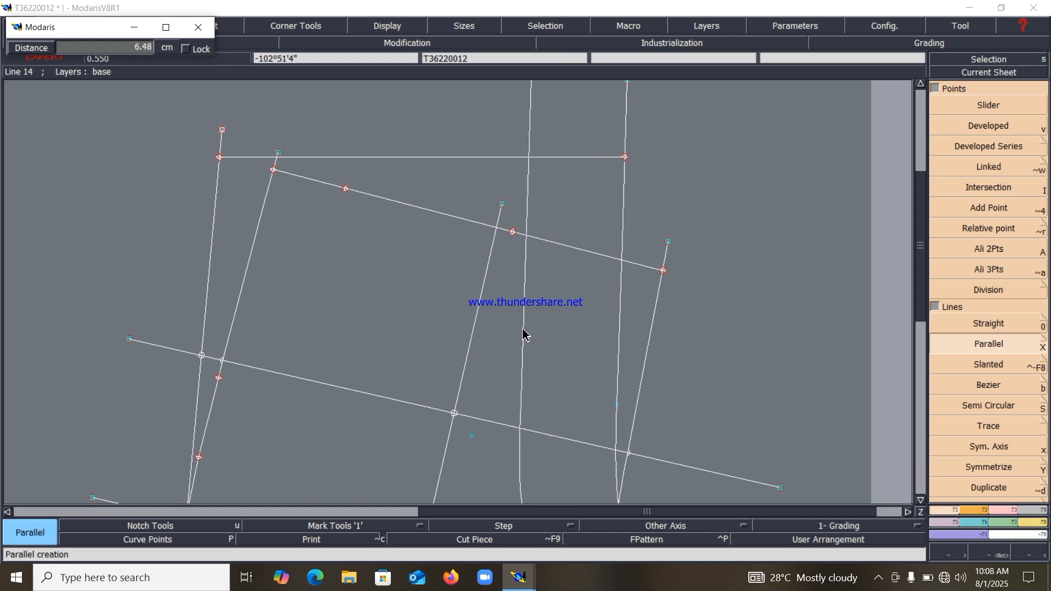
left_click(523, 334)
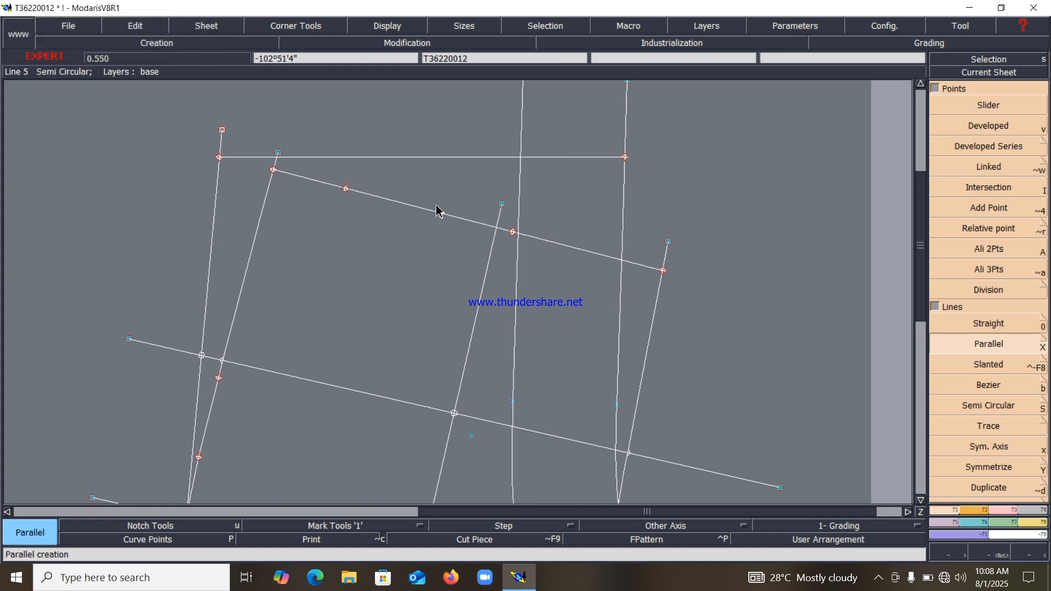
left_click(432, 158)
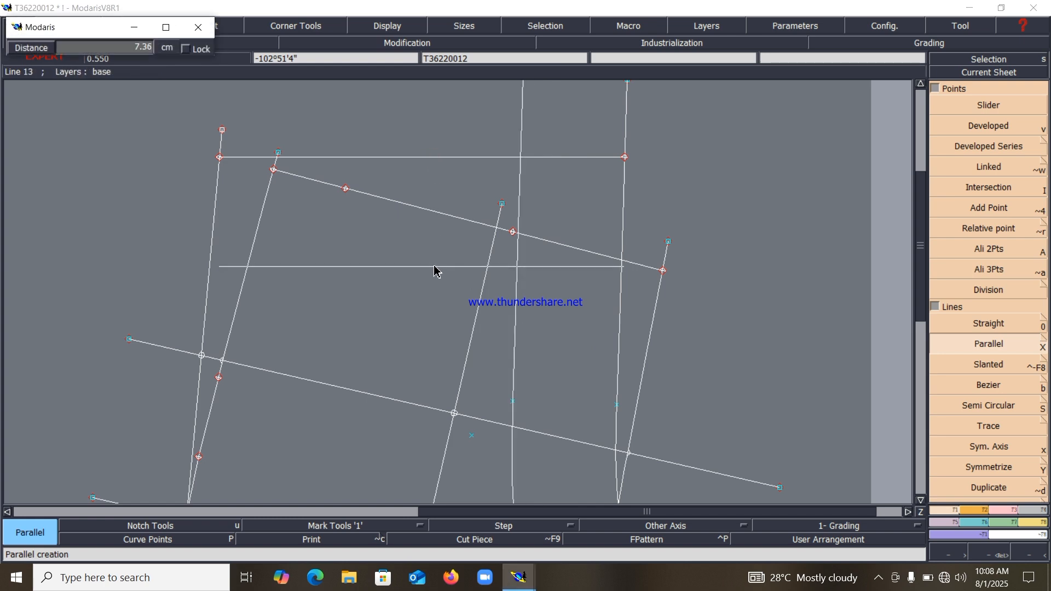
left_click(435, 270)
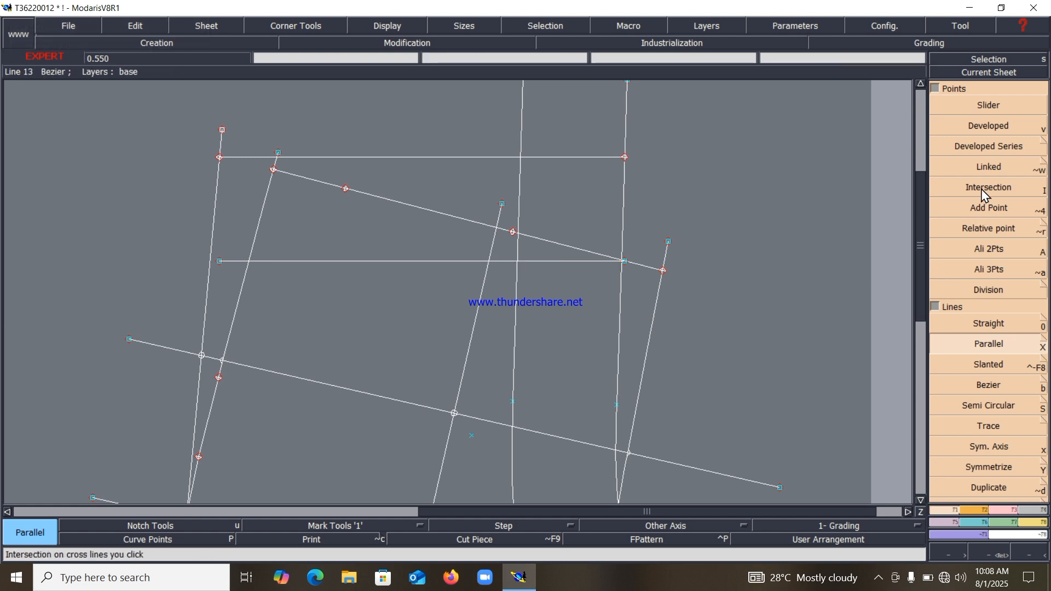
Mark the intersection of the two parallels and insert that point into the horizontal guideline.
left_click(950, 189)
left_click(516, 261)
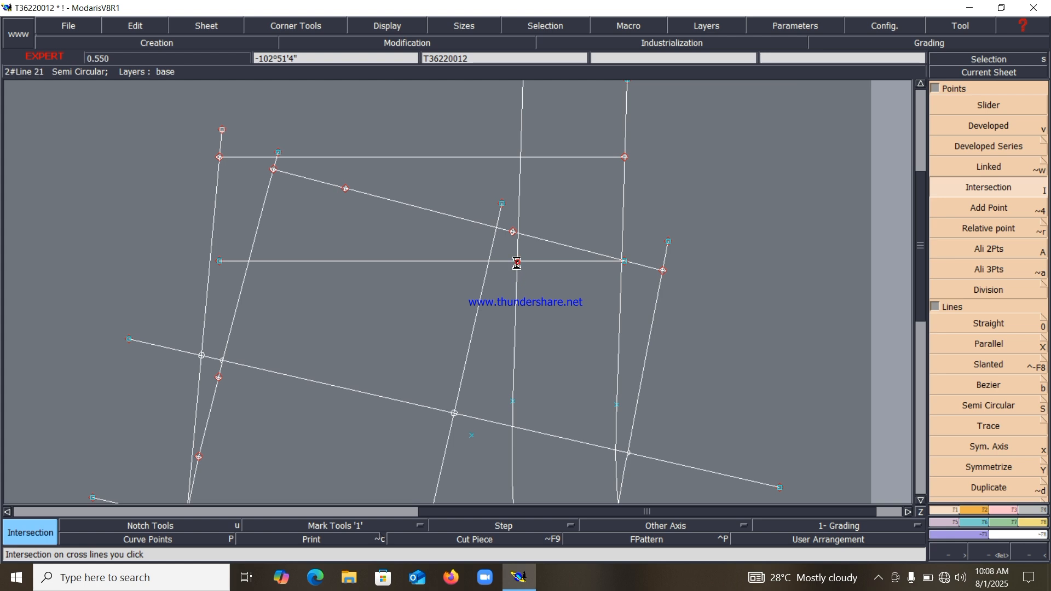
left_click(1001, 511)
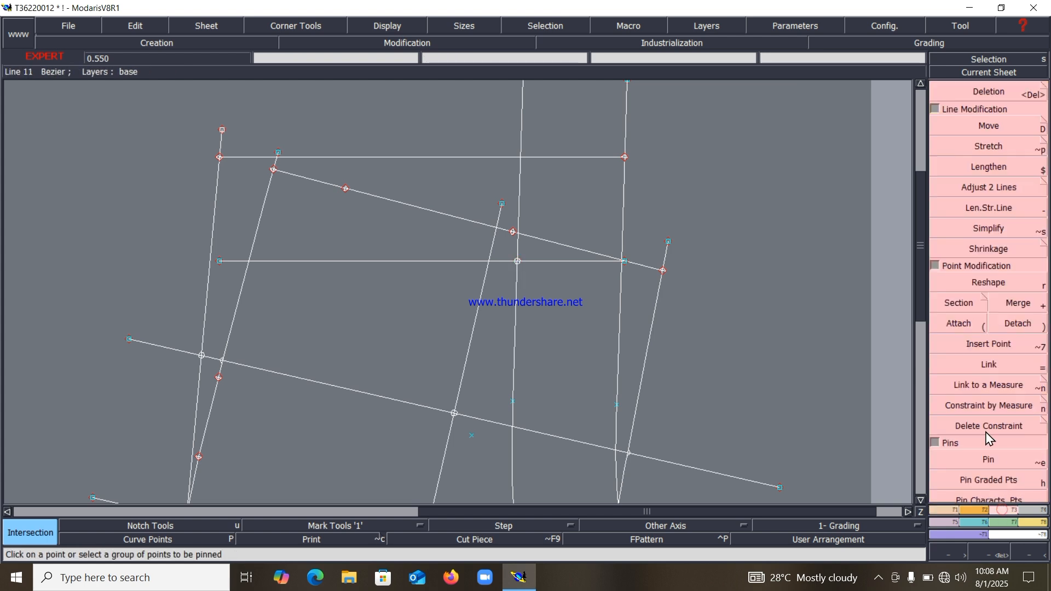
left_click(987, 349)
left_click(518, 263)
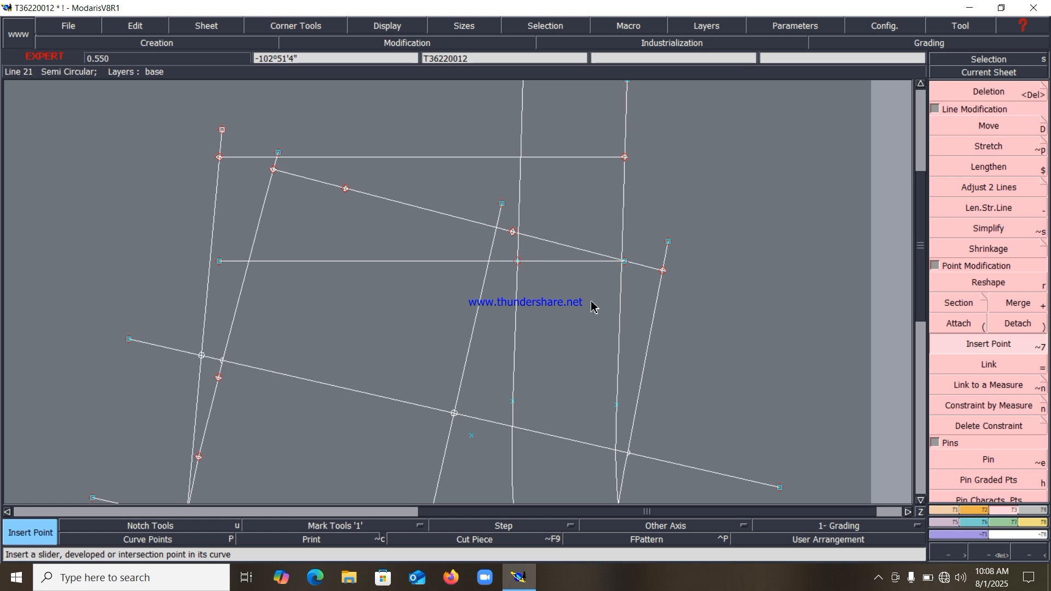
Delete the parallel of the back rise line, keeping the horizontal guideline with its inserted point.
scroll(582, 340, "down", 5)
key("Delete")
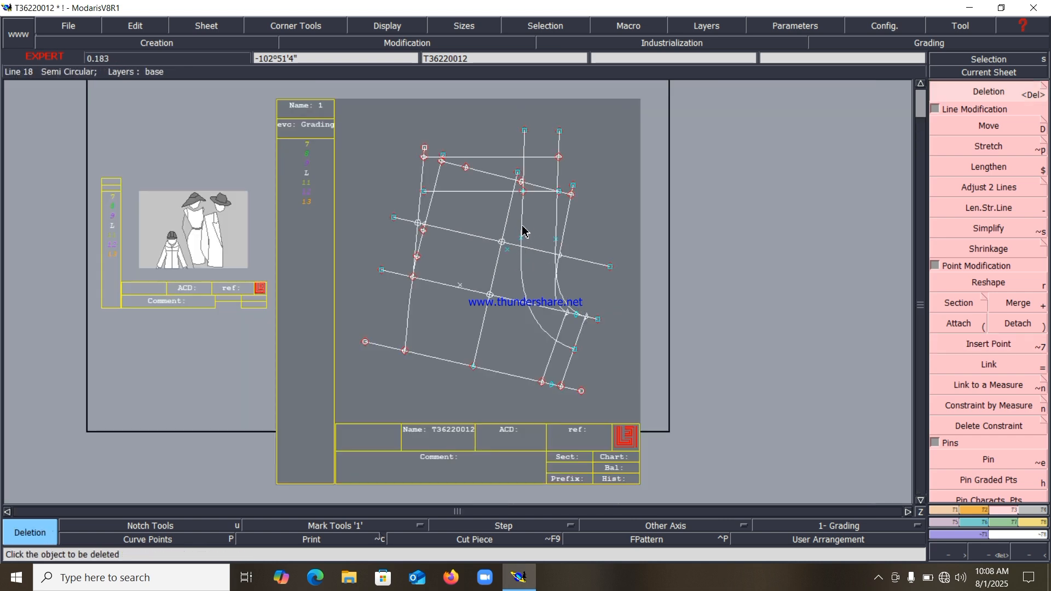
left_click(521, 228)
key("Return")
left_click_drag(377, 161, 600, 274)
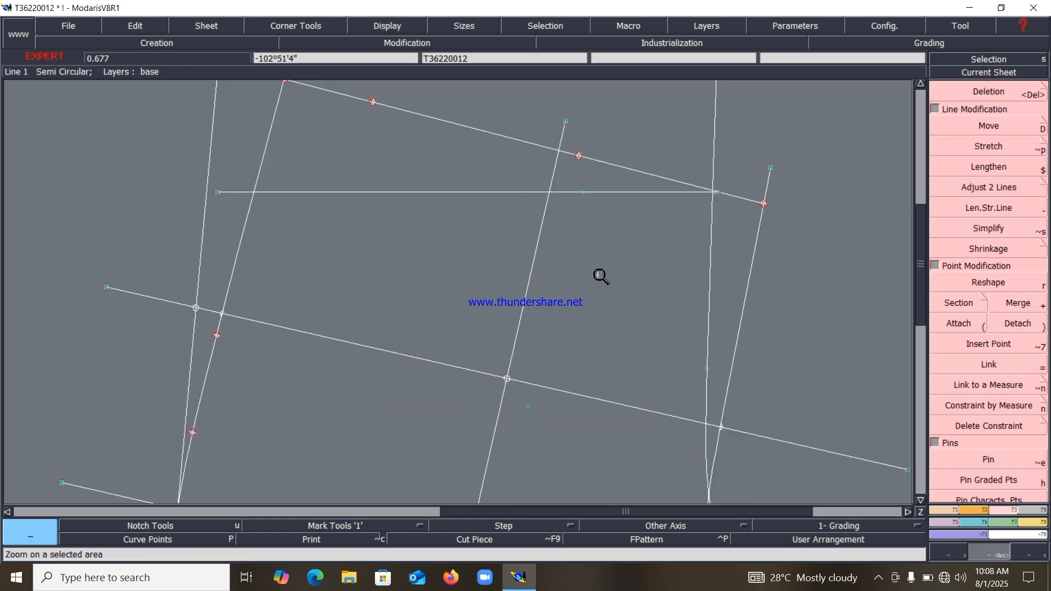
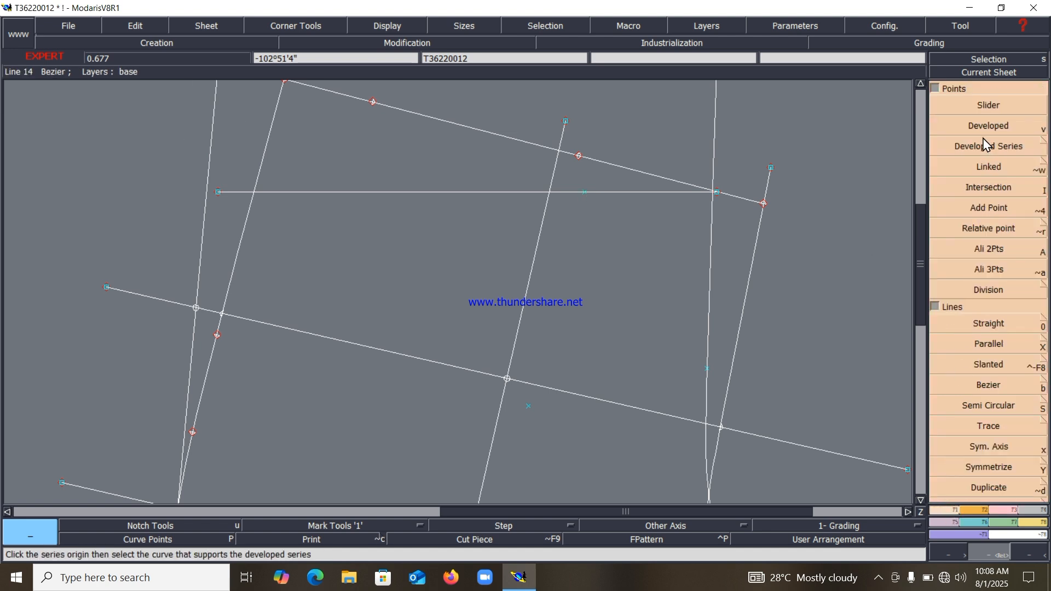
Place a developed point on the horizontal guideline 13 cm from the inserted point, toward the side seam.
left_click(989, 125)
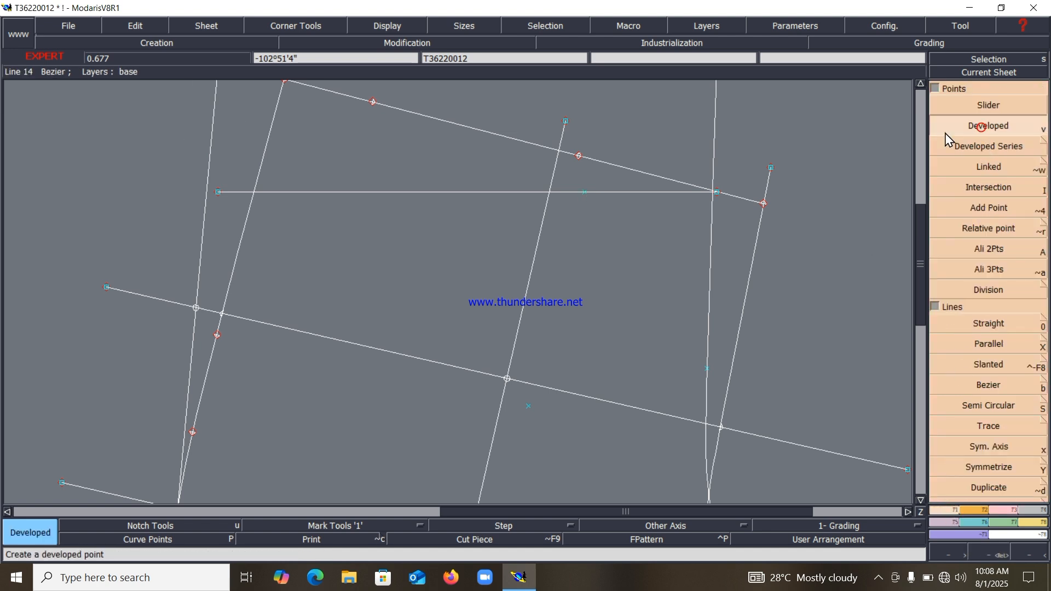
left_click(585, 193)
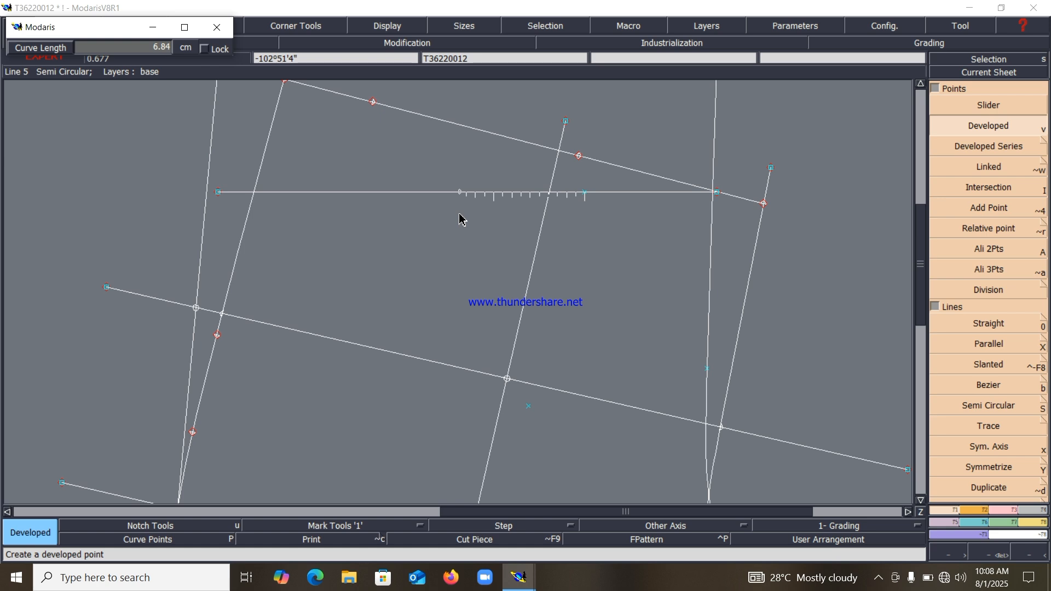
type("13")
key("Return")
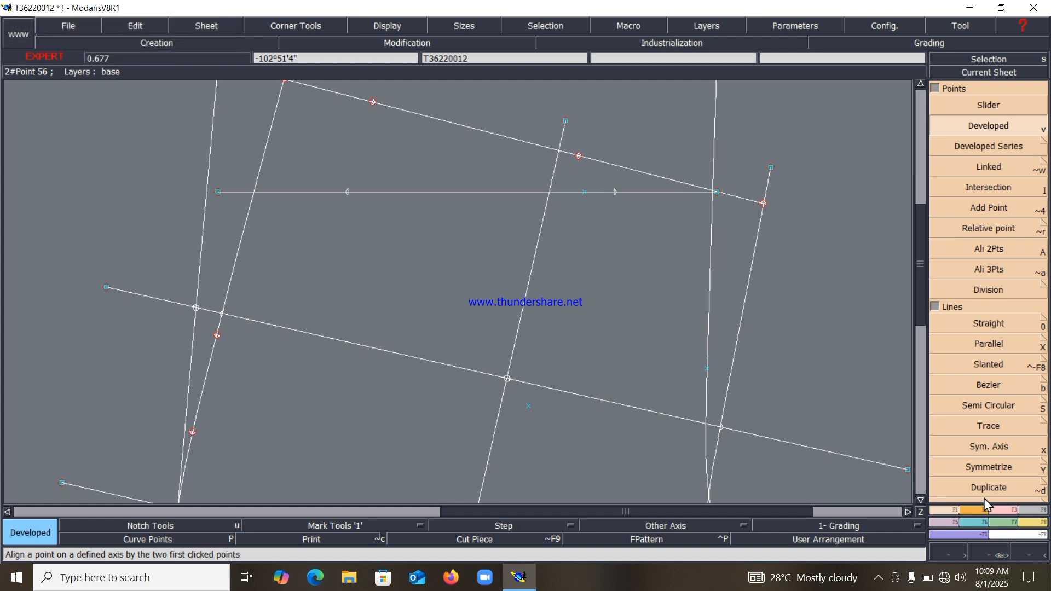
Draw a vertical straight line 14 cm down from the inserted point on the guideline, with dx 0.
left_click(989, 327)
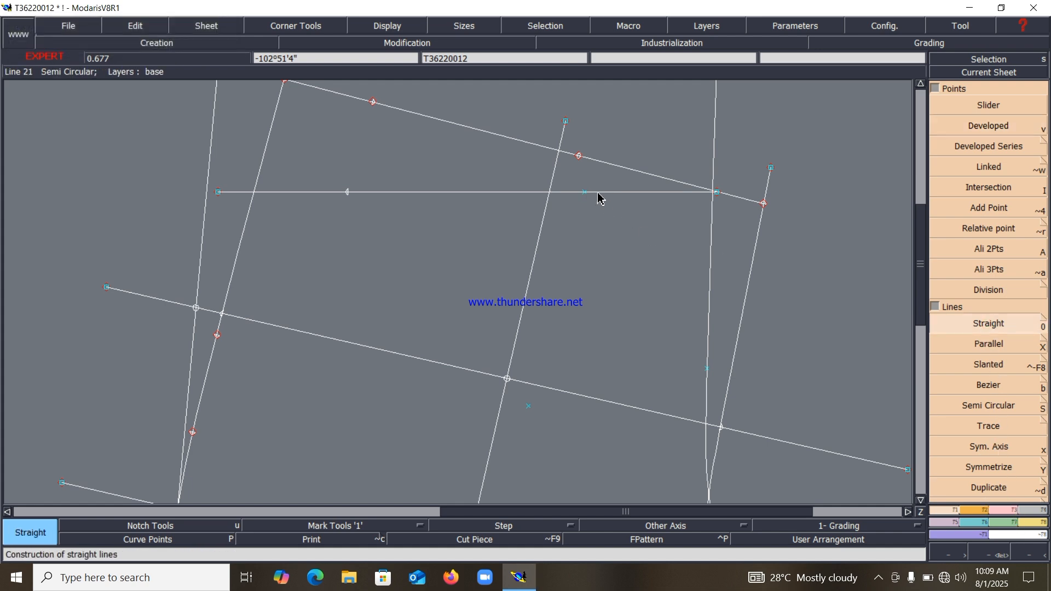
left_click(585, 193)
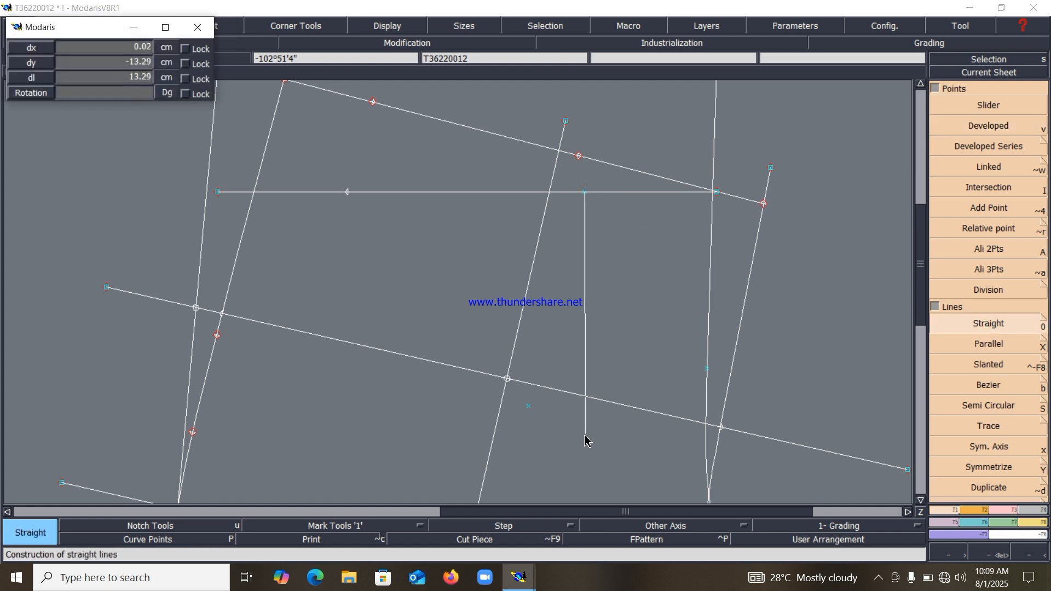
type("0")
key("Tab")
type("17")
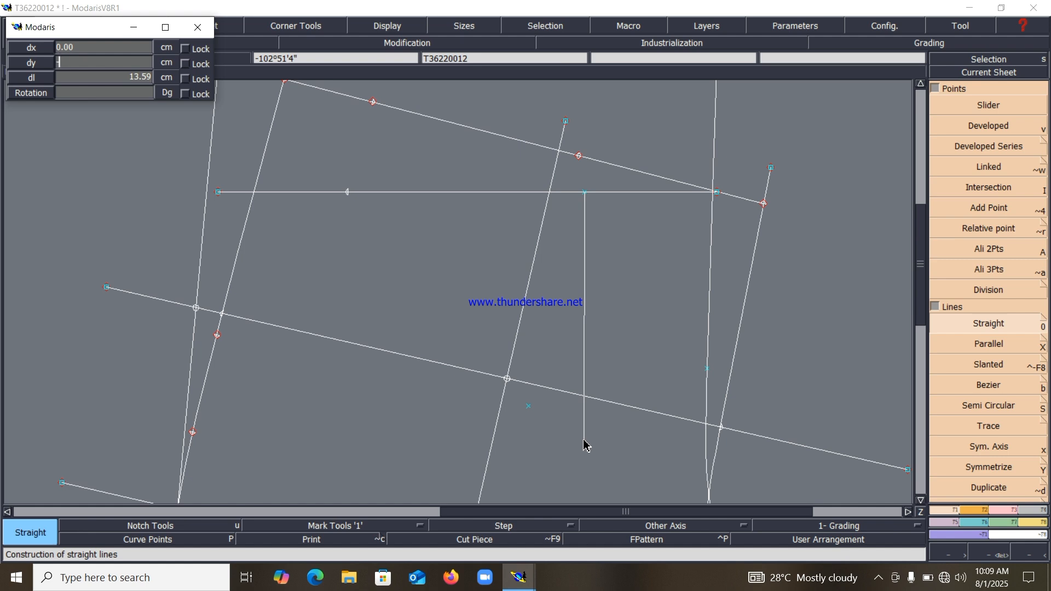
key("Return")
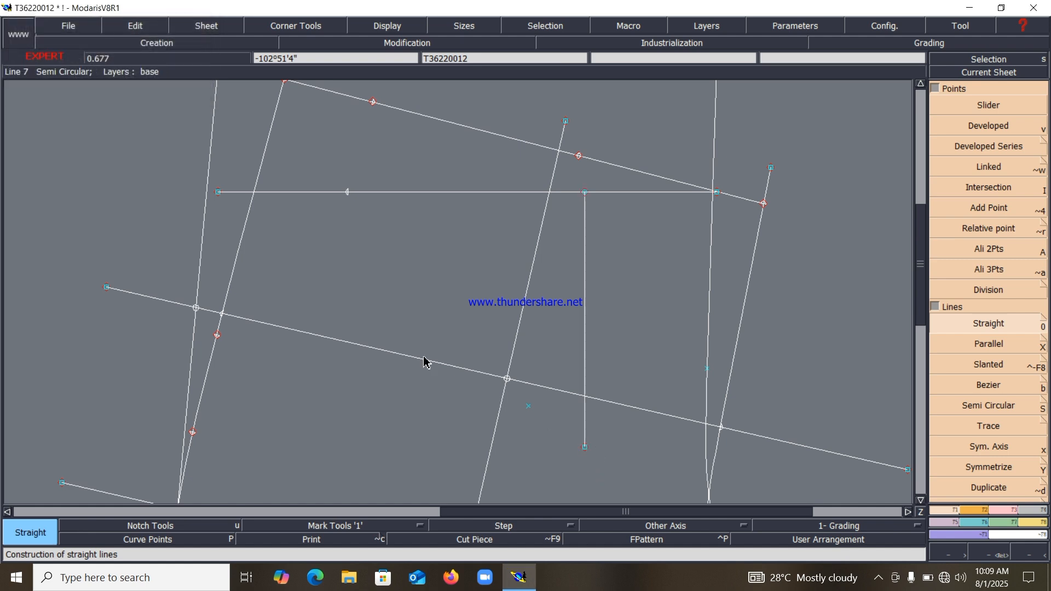
Draw a second 14 cm vertical line down from the 13 cm point and join both lower ends with a straight line.
left_click(348, 193)
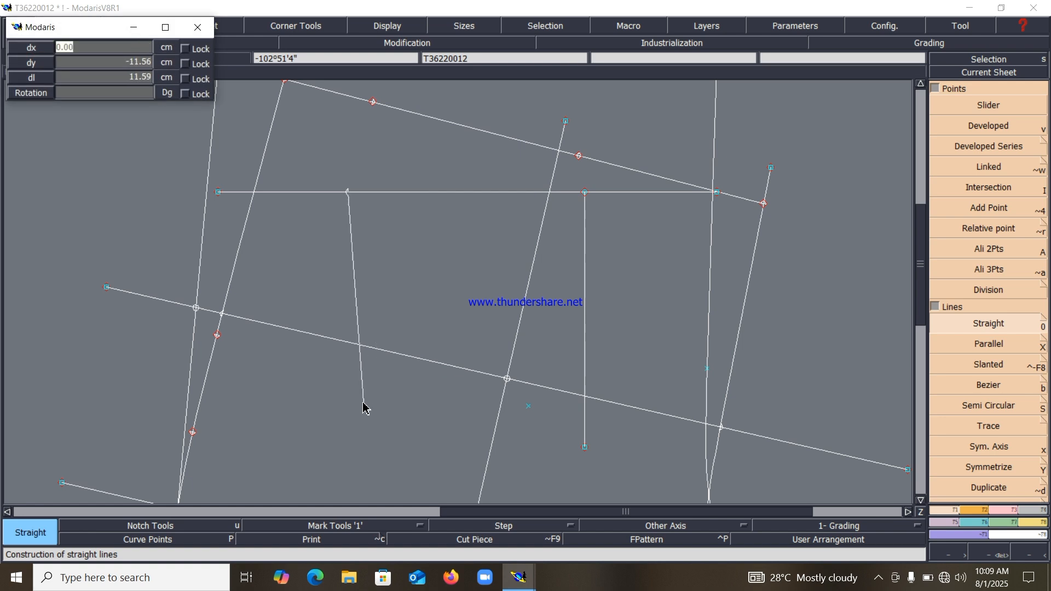
type("0")
key("Tab")
type("-14")
key("Return")
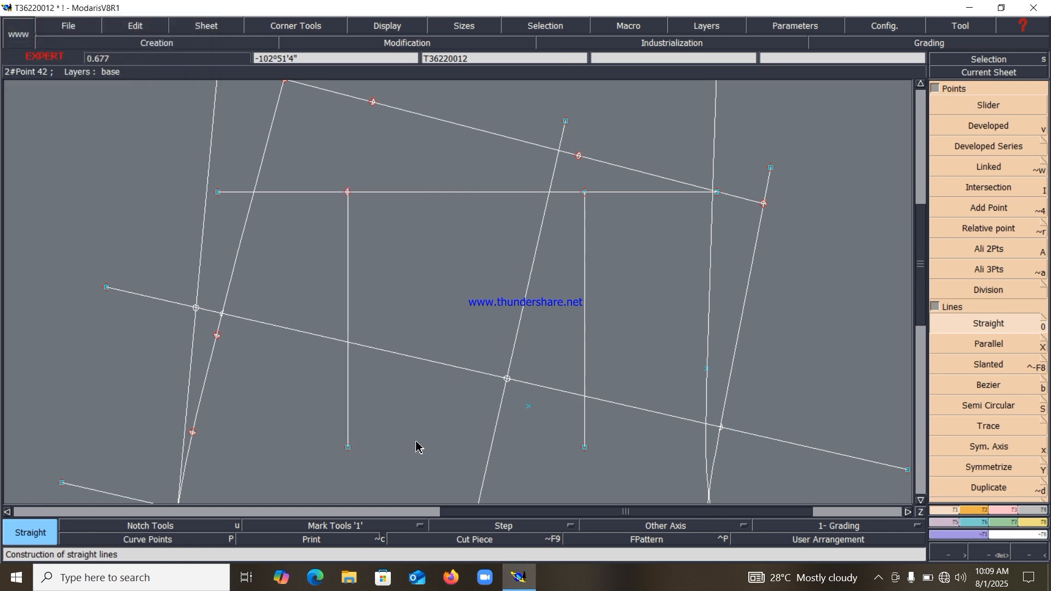
left_click(348, 448)
left_click(585, 448)
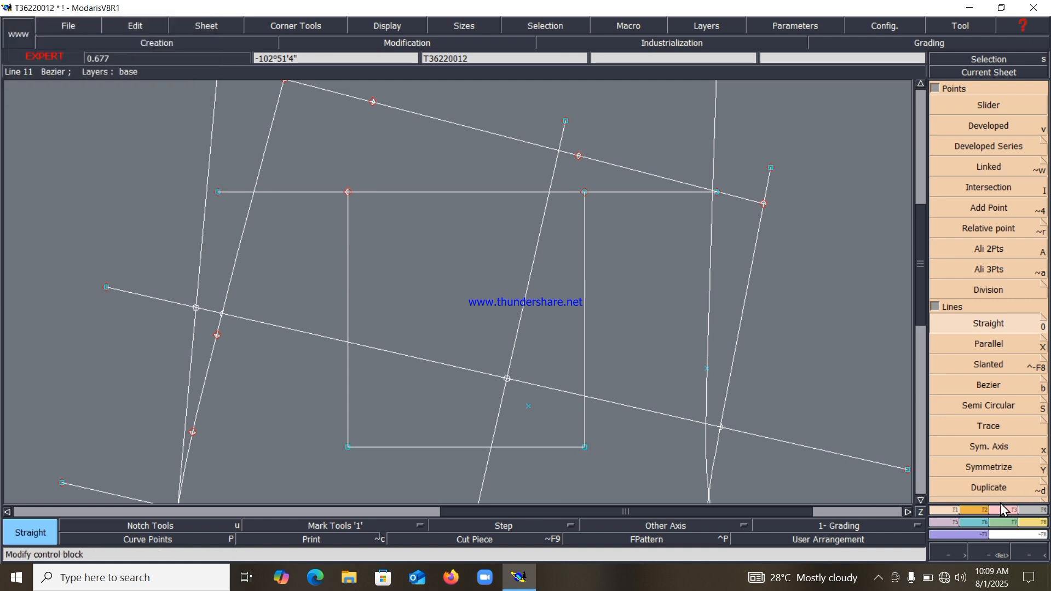
Insert the 13 cm point into the horizontal guideline and delete the guideline's end point beyond it on the side seam side.
key("F2")
left_click(989, 343)
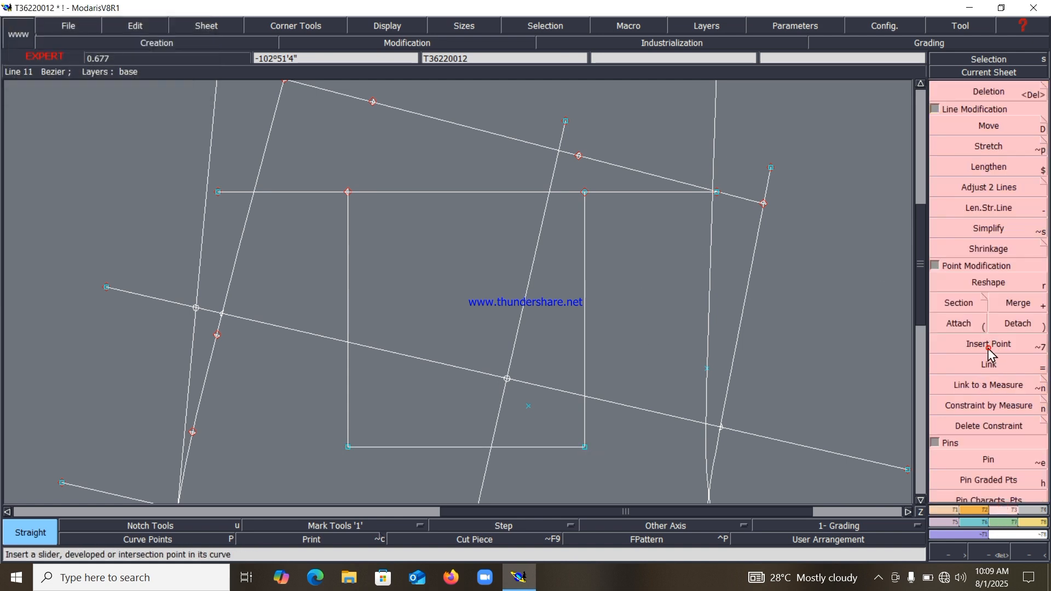
key("Delete")
left_click(222, 193)
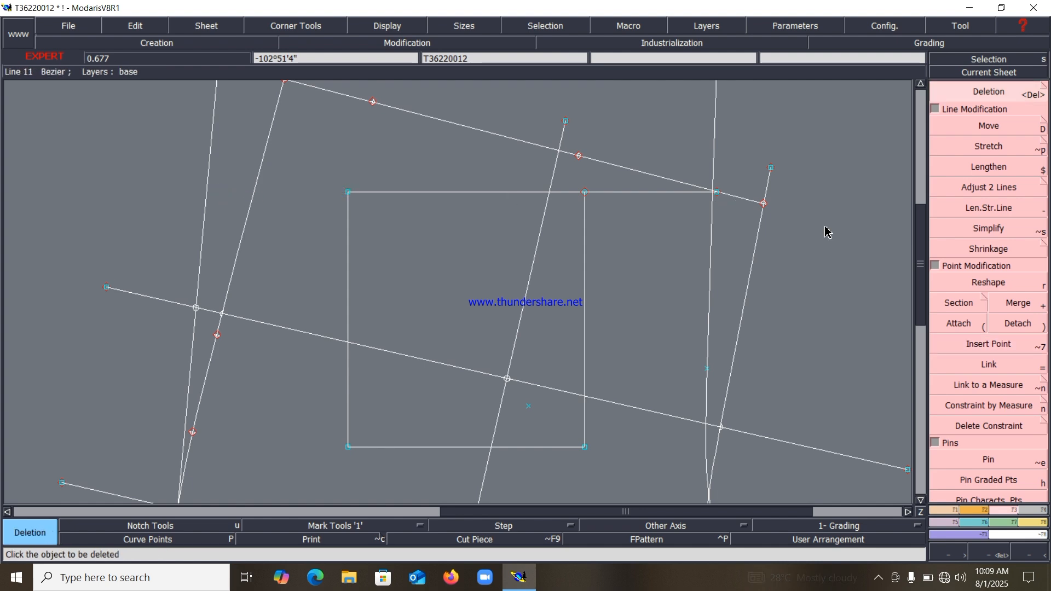
Adjust the other end of the horizontal guideline onto the back rise line with Adjust 2 Lines.
left_click(968, 189)
left_click(663, 196)
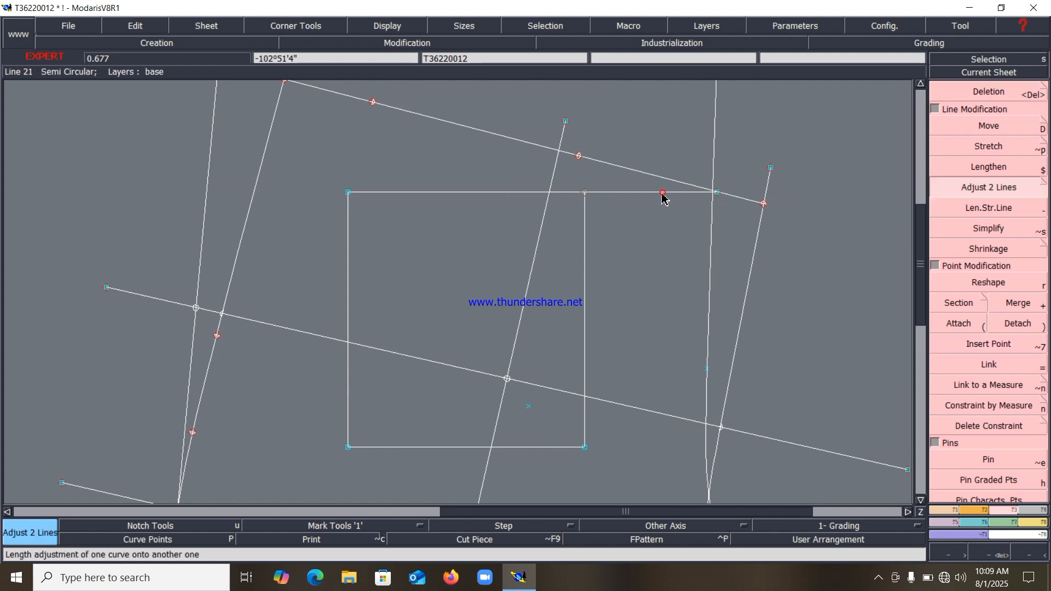
left_click(711, 223)
key("Home")
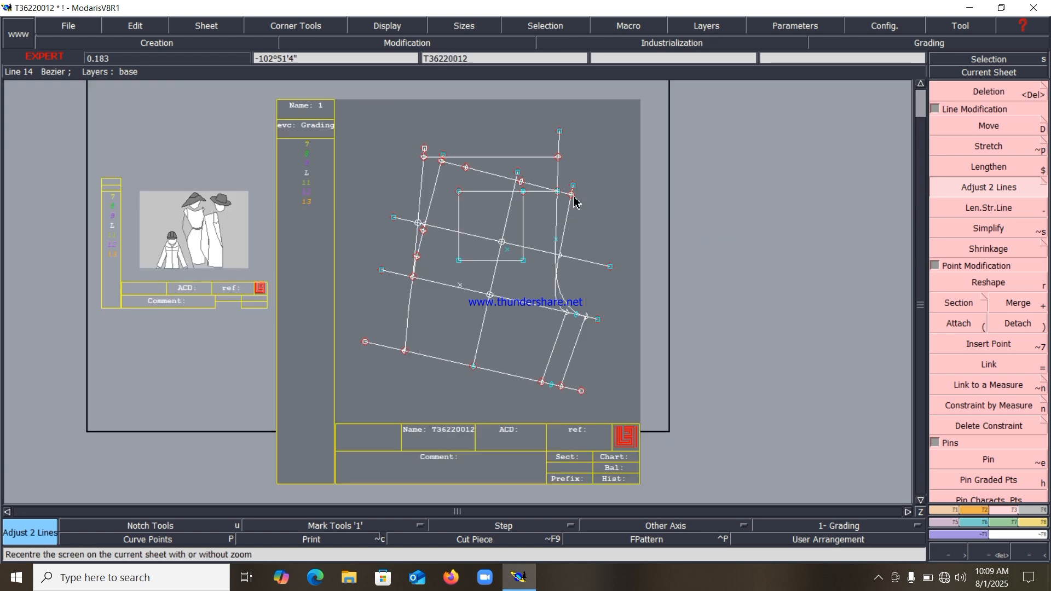
key("z")
left_click_drag(497, 146, 556, 176)
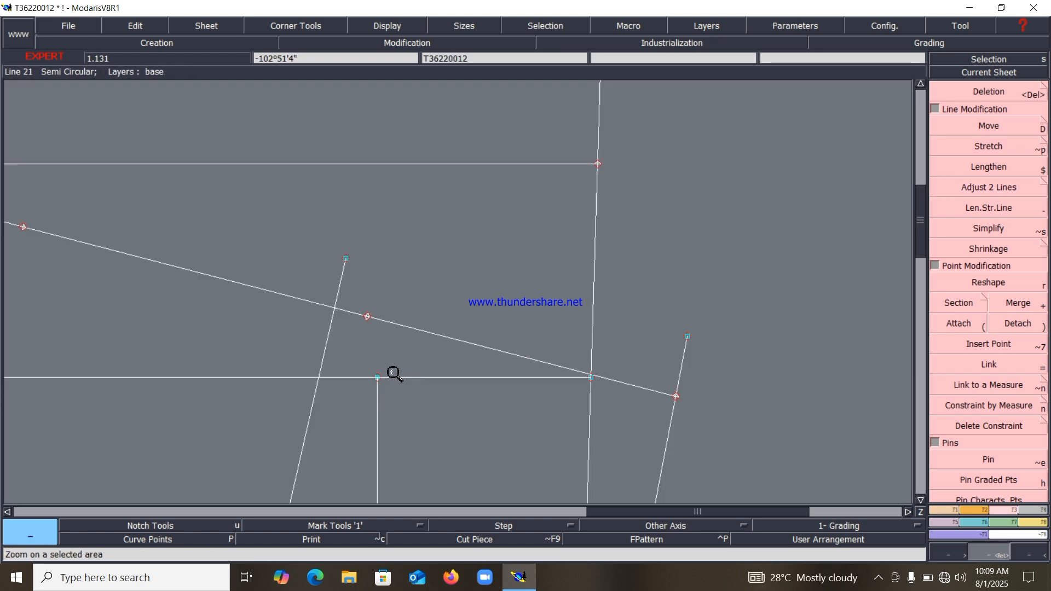
Draw a straight line from the pocket's upper corner nearest the back rise straight up to the horizontal waist guideline.
key("Escape")
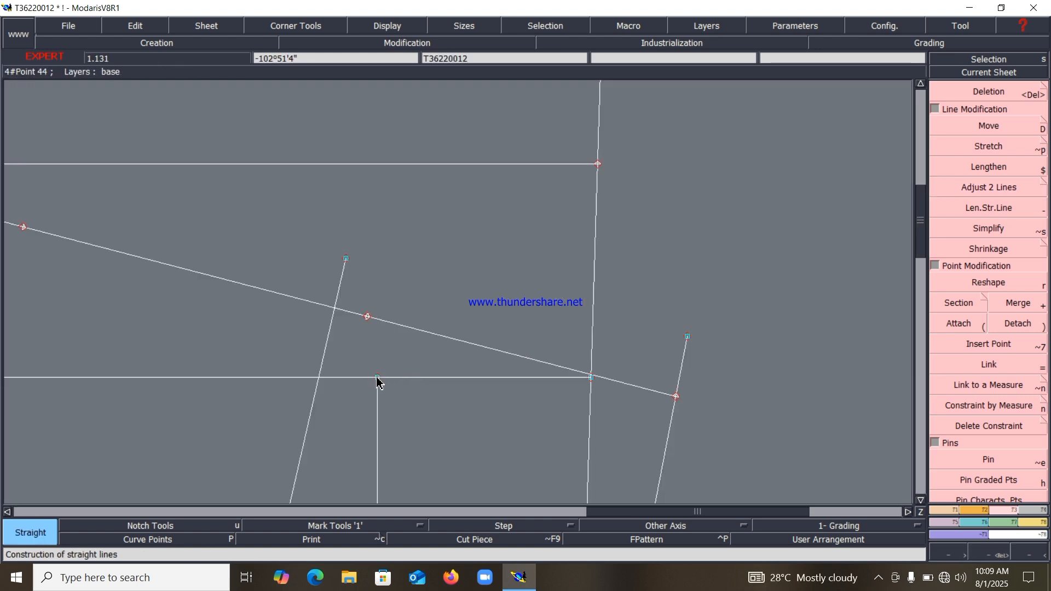
left_click(377, 377)
left_click(378, 164)
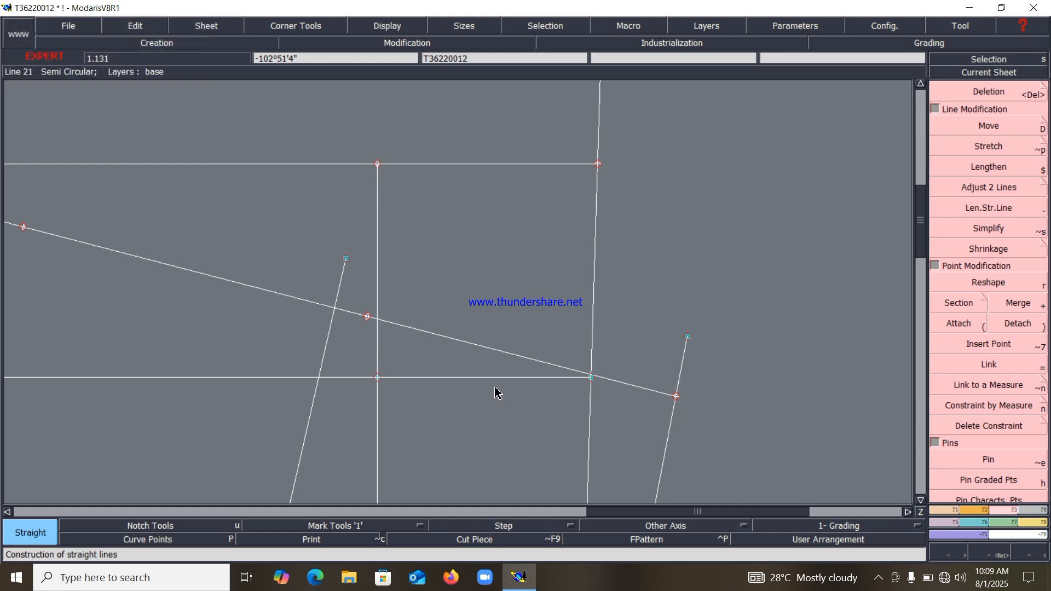
Add length measures from that pocket corner up to the waist guideline and across to the back rise, and display the sheet's measures.
key("m")
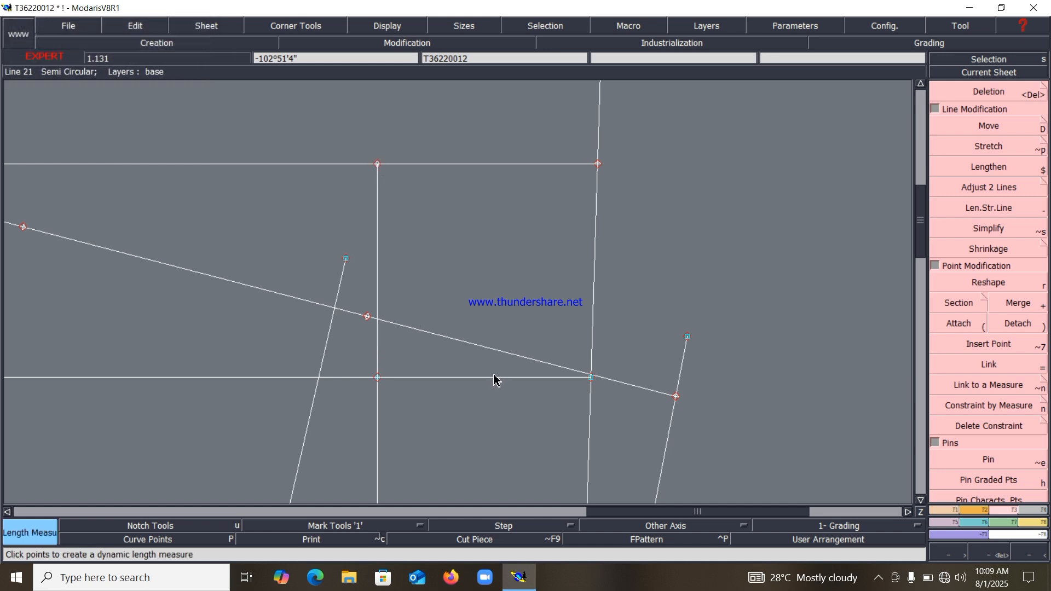
left_click(377, 377)
left_click(379, 165)
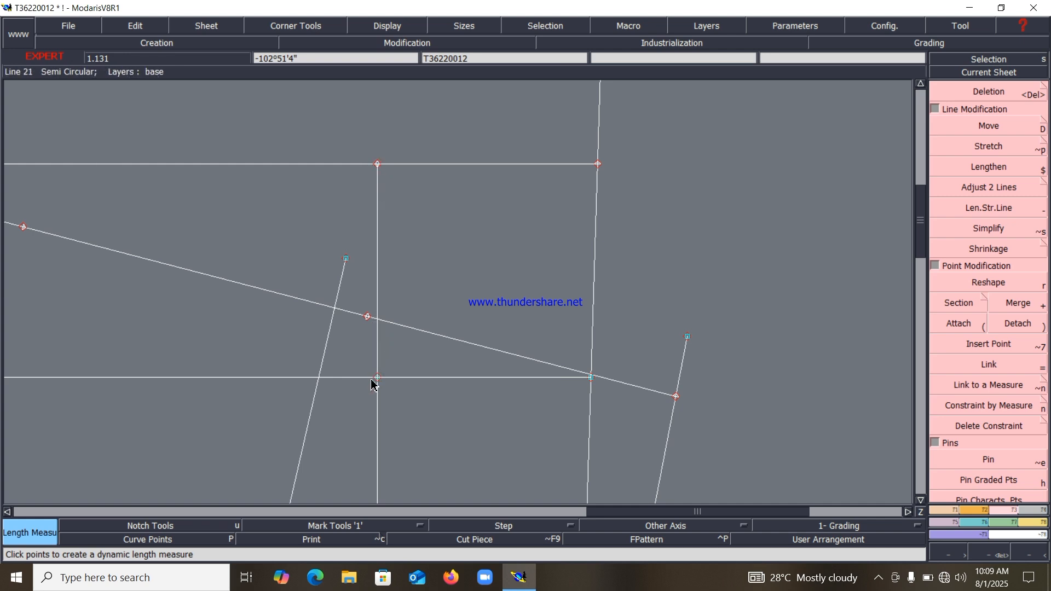
left_click(590, 378)
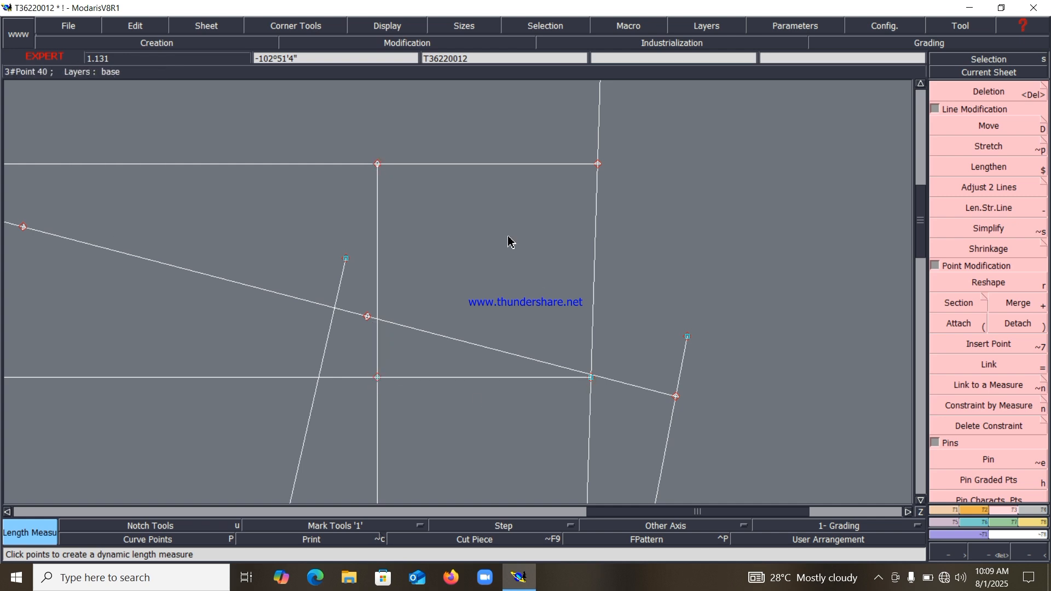
left_click(387, 25)
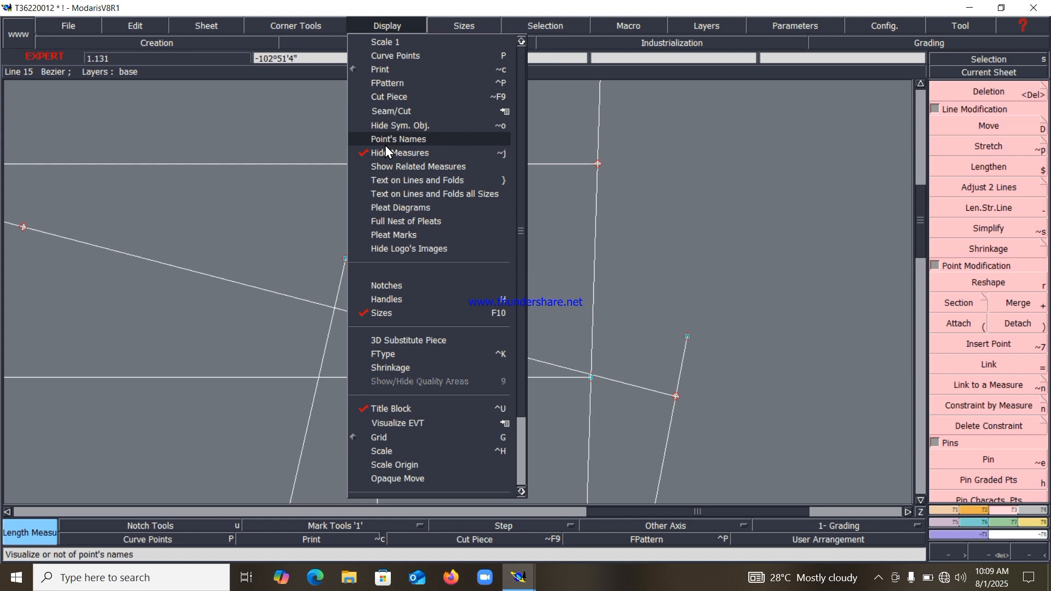
left_click(386, 146)
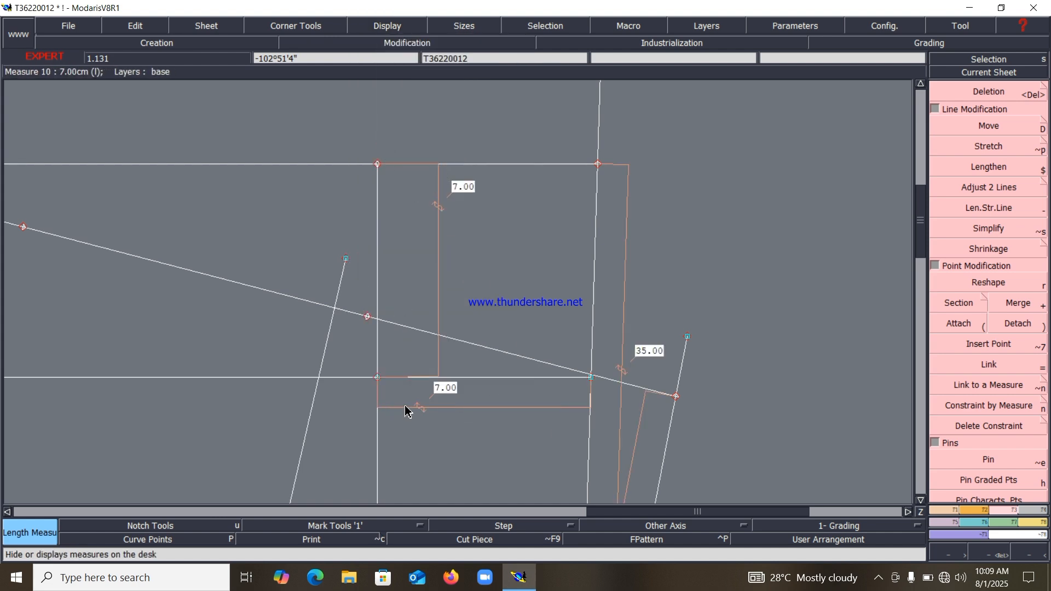
Place developed points 2 cm from both lower pocket corners, along the bottom edge and up each side edge.
key("Home")
key("z")
left_click(578, 305)
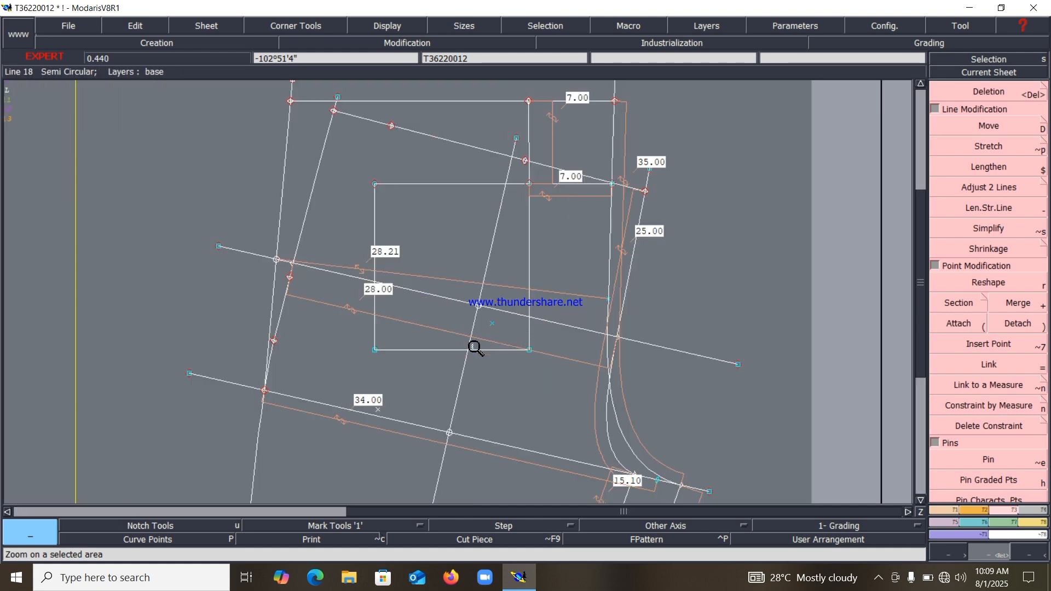
left_click_drag(313, 257, 578, 417)
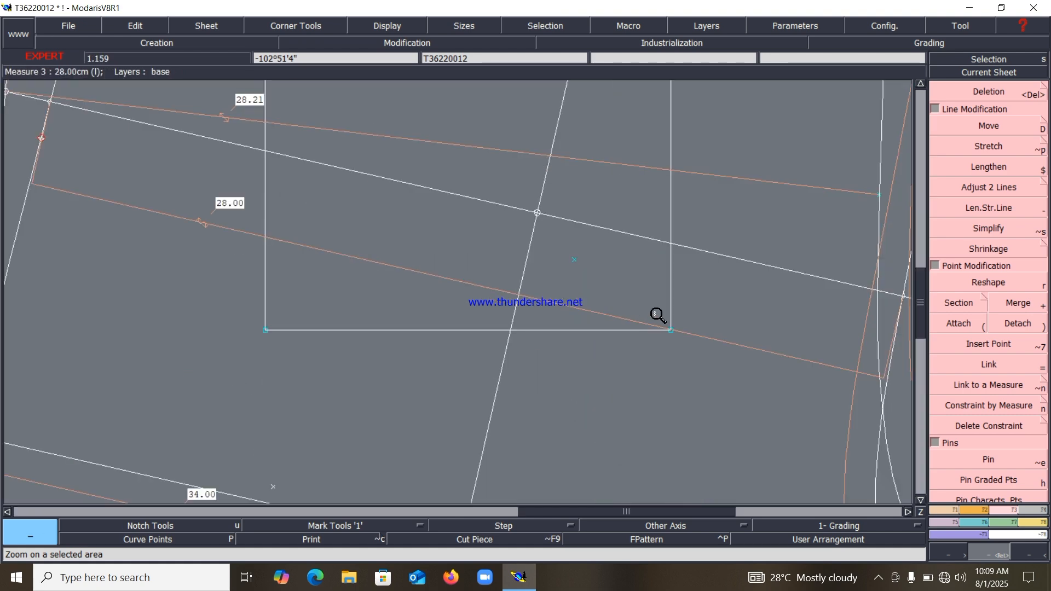
key("d")
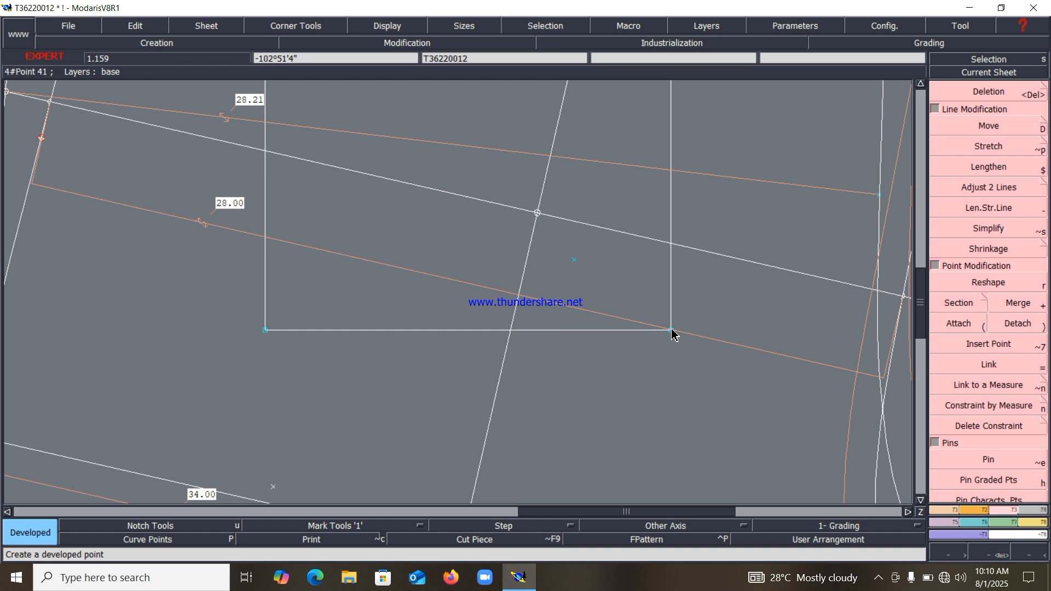
left_click(672, 330)
type("-2")
left_click(612, 340)
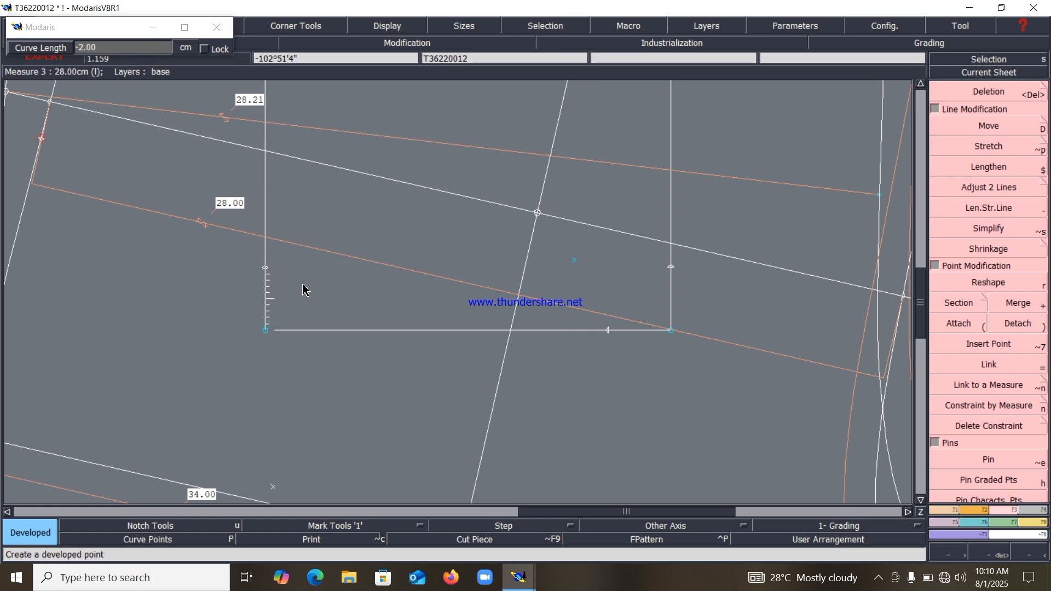
left_click(267, 333)
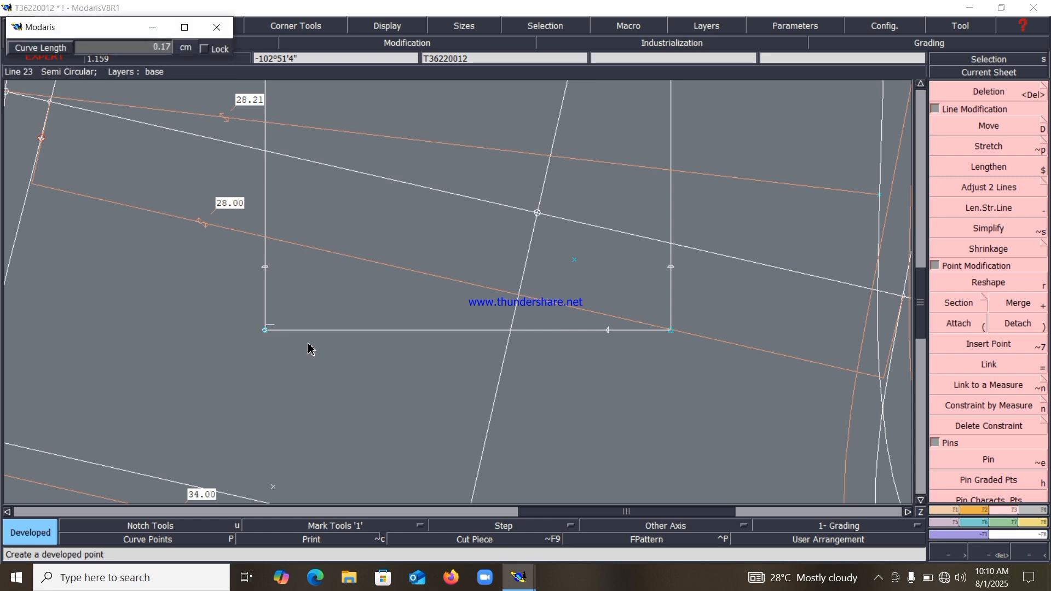
left_click(261, 335)
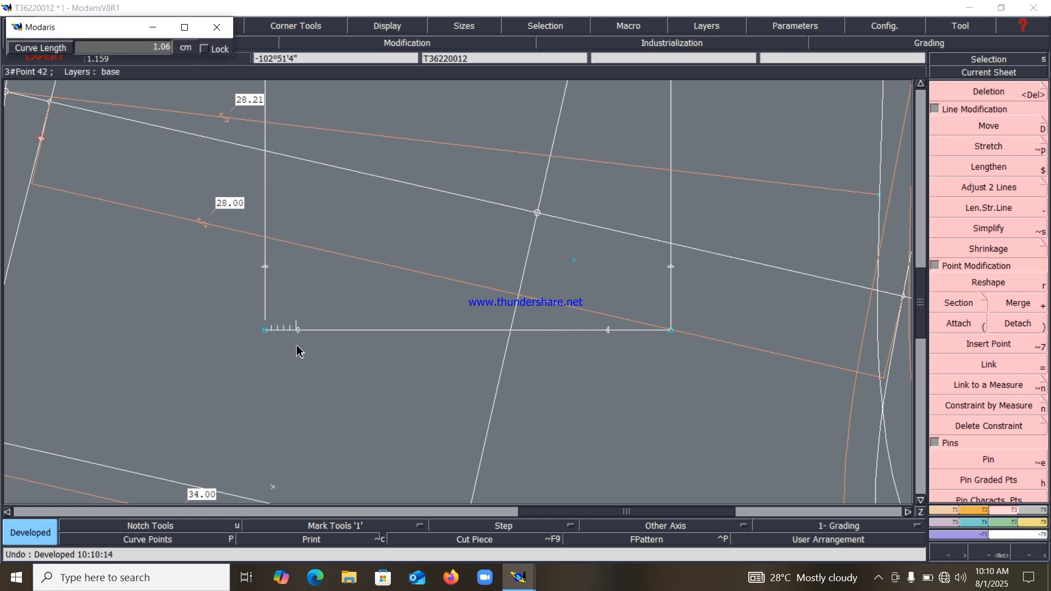
type("-2.00")
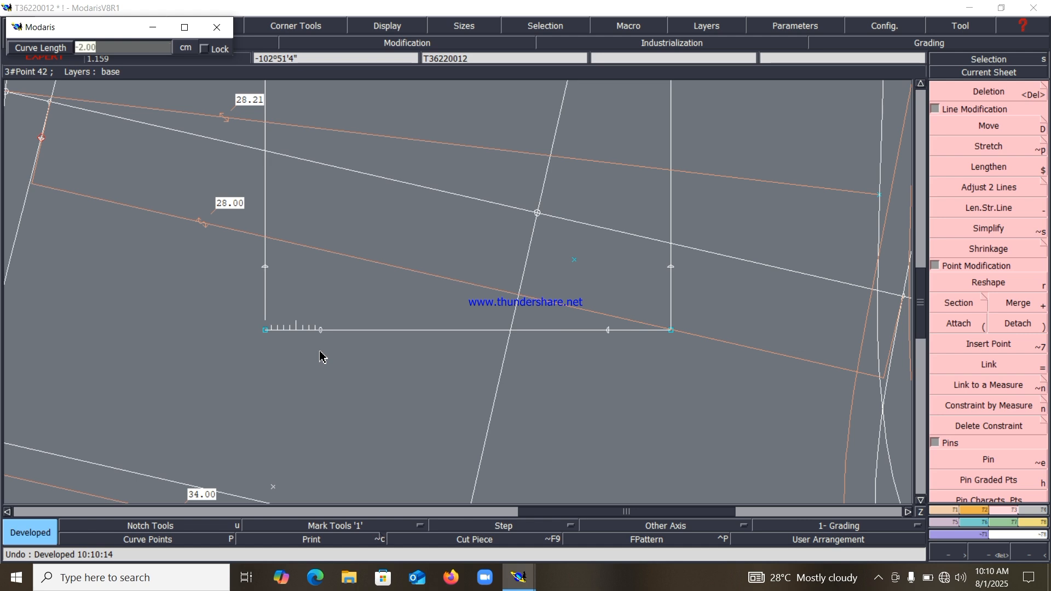
key("Return")
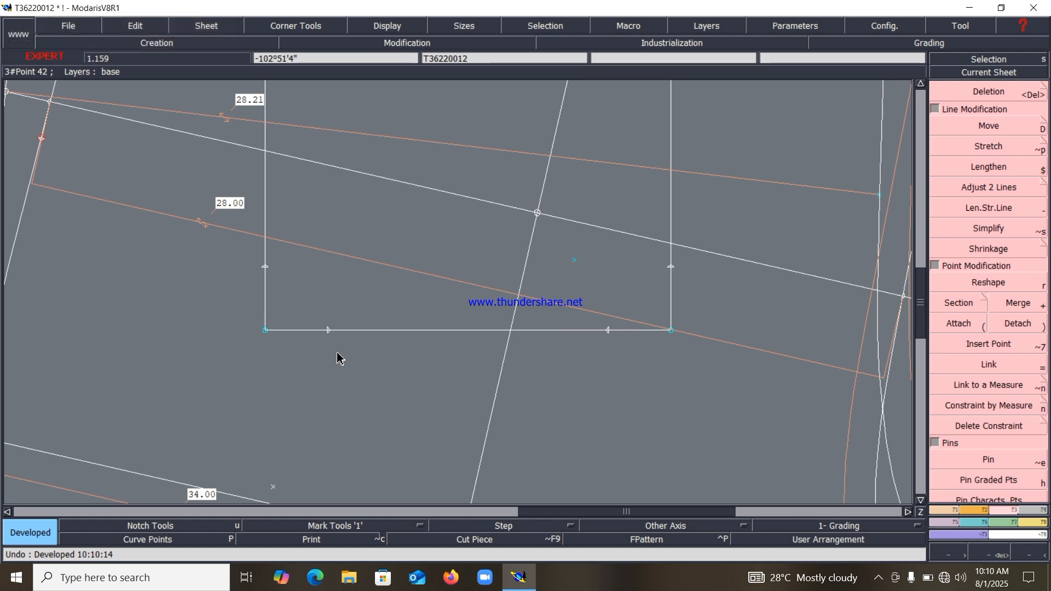
Join the 2 cm points with straight diagonal lines across both lower corners of the pocket.
key("d")
left_click(328, 331)
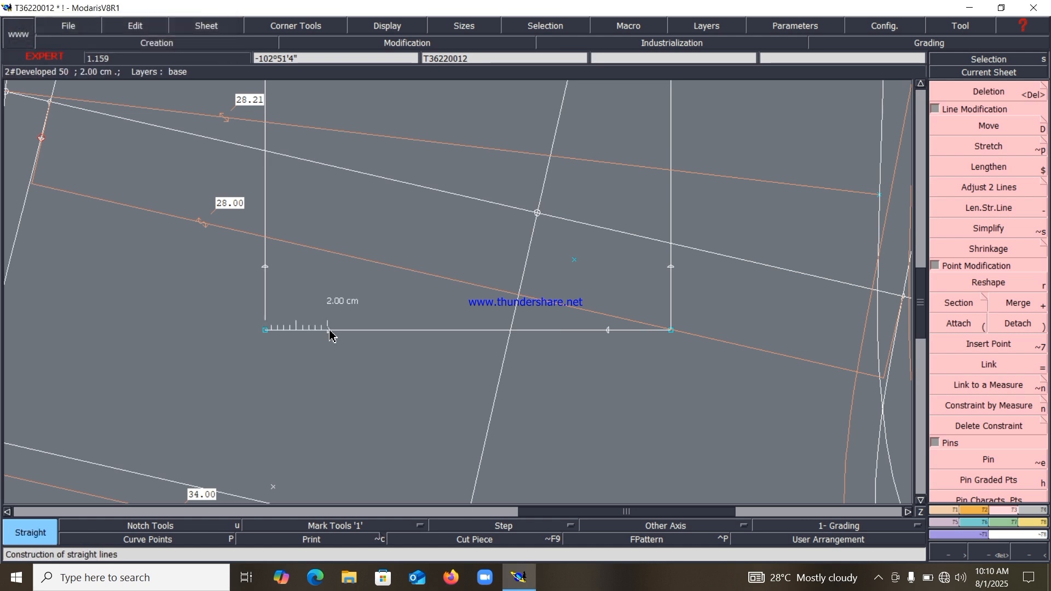
left_click(265, 268)
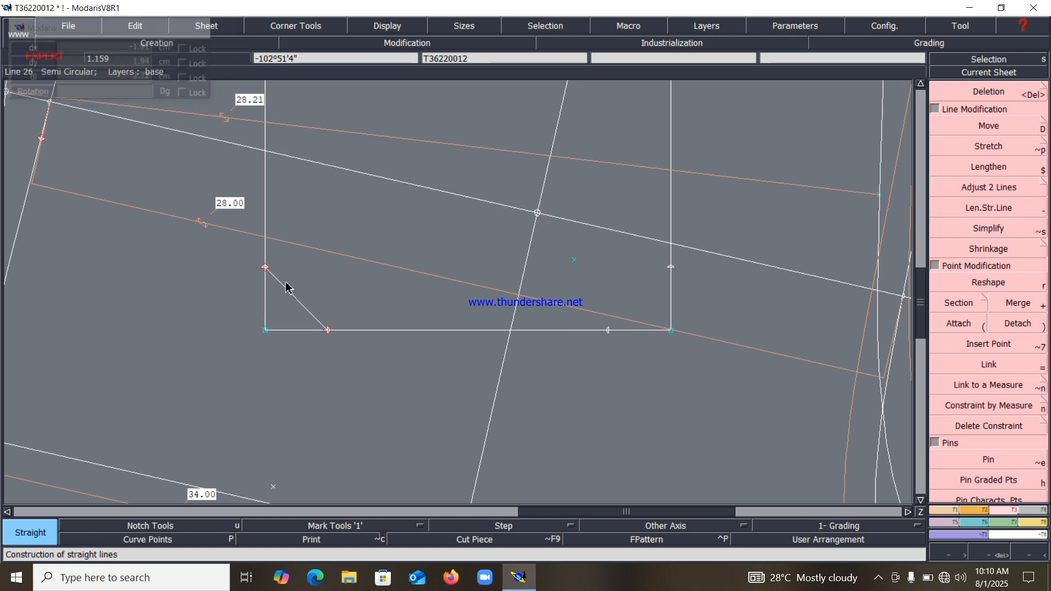
left_click(608, 330)
left_click(671, 267)
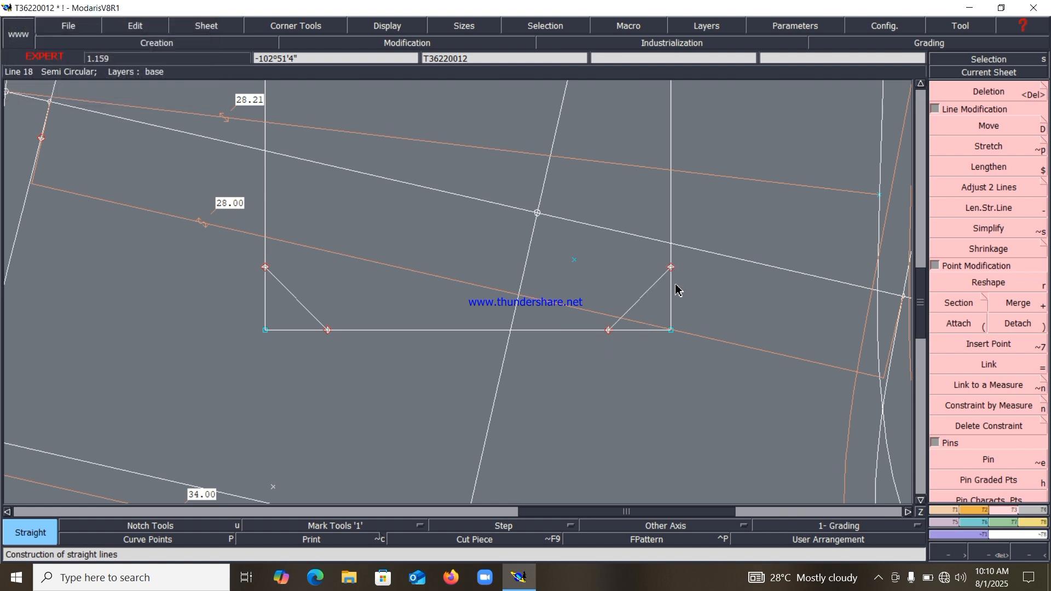
Insert the four 2 cm points at the diagonal ends into the pocket's side and bottom lines.
key("alt+7")
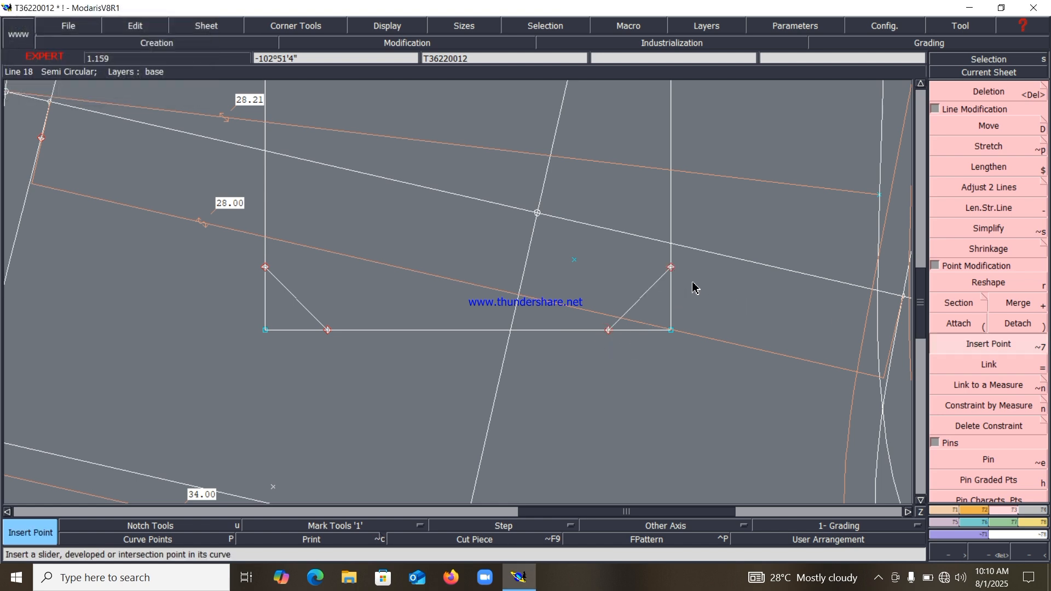
left_click(671, 268)
left_click(608, 330)
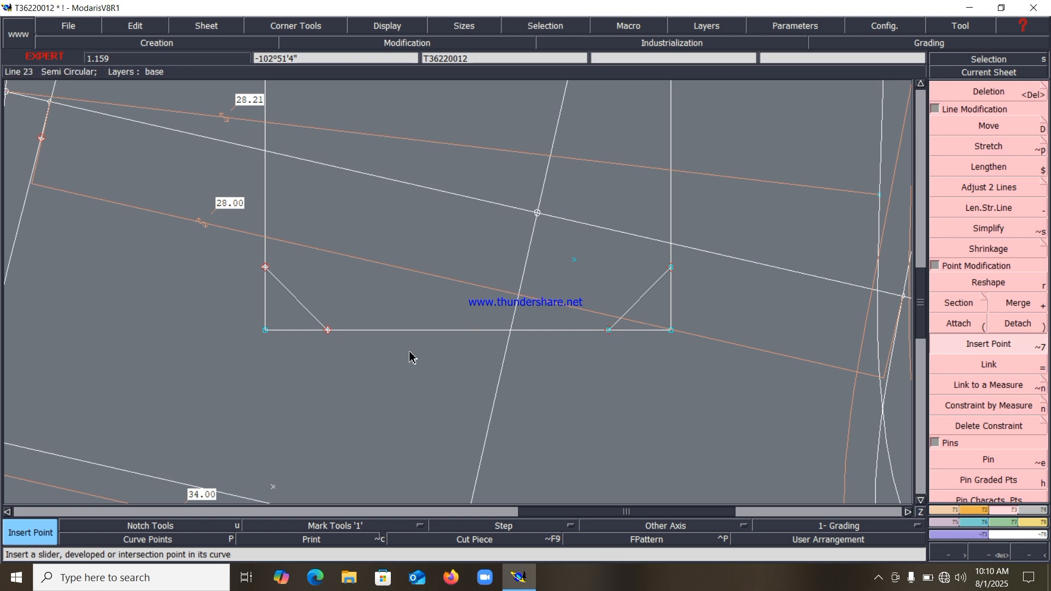
left_click(328, 330)
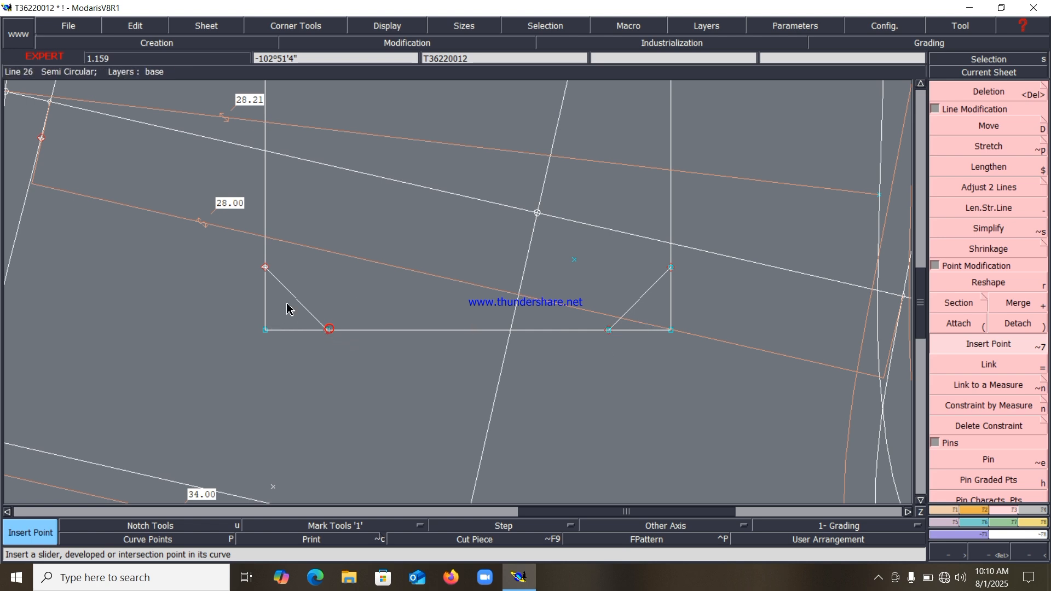
left_click(266, 267)
Delete both original lower corner points of the pocket, leaving only the chamfered corners.
key("Delete")
left_click(265, 330)
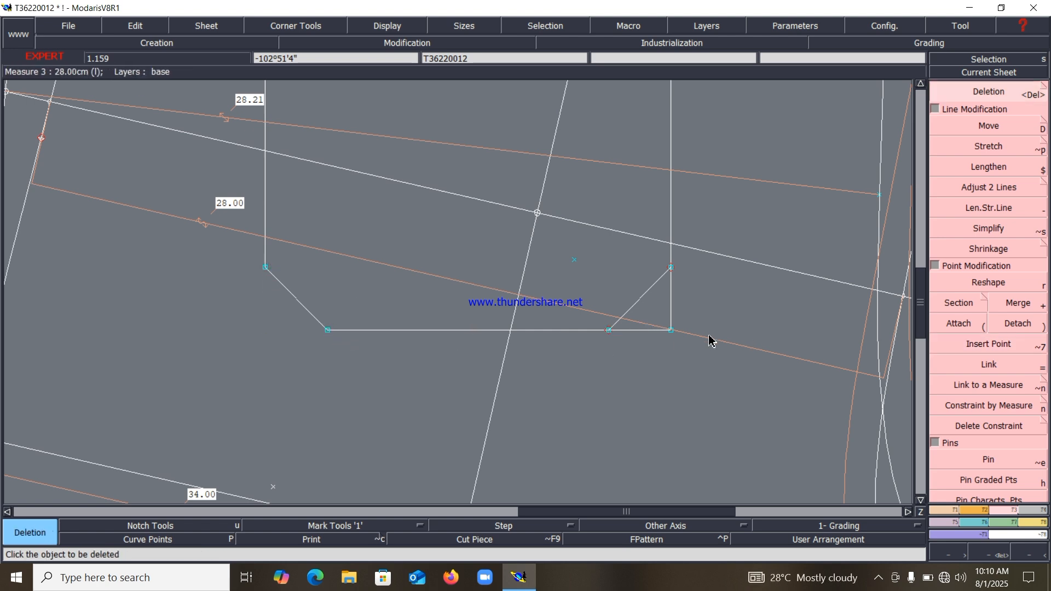
left_click(669, 332)
Rotate the sheet with Rotation 2pts to make the crotch line horizontal, and turn it a further 90°.
key("Home")
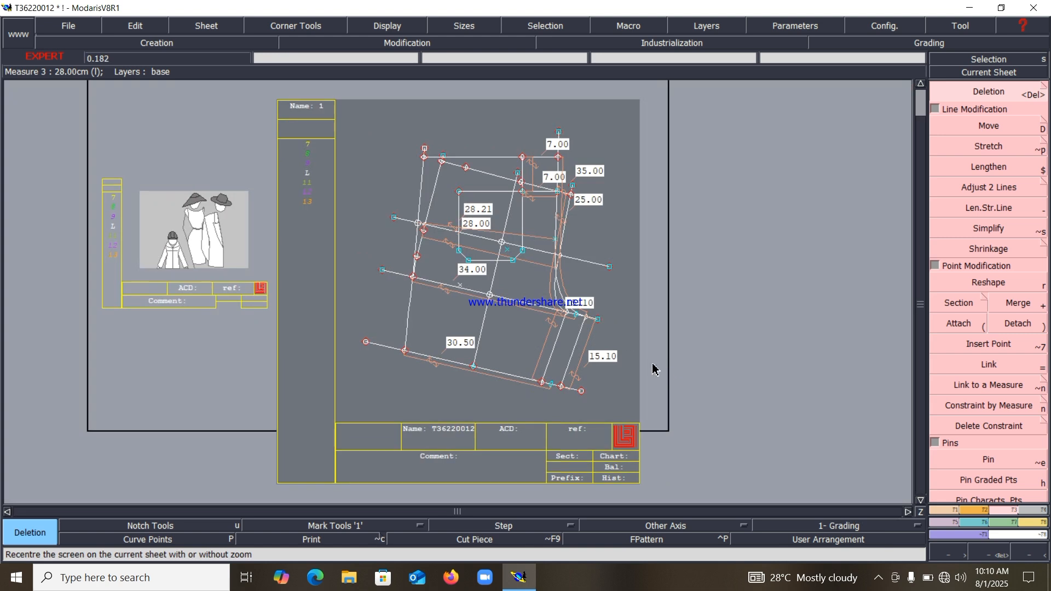
key("Return")
left_click_drag(389, 135, 592, 304)
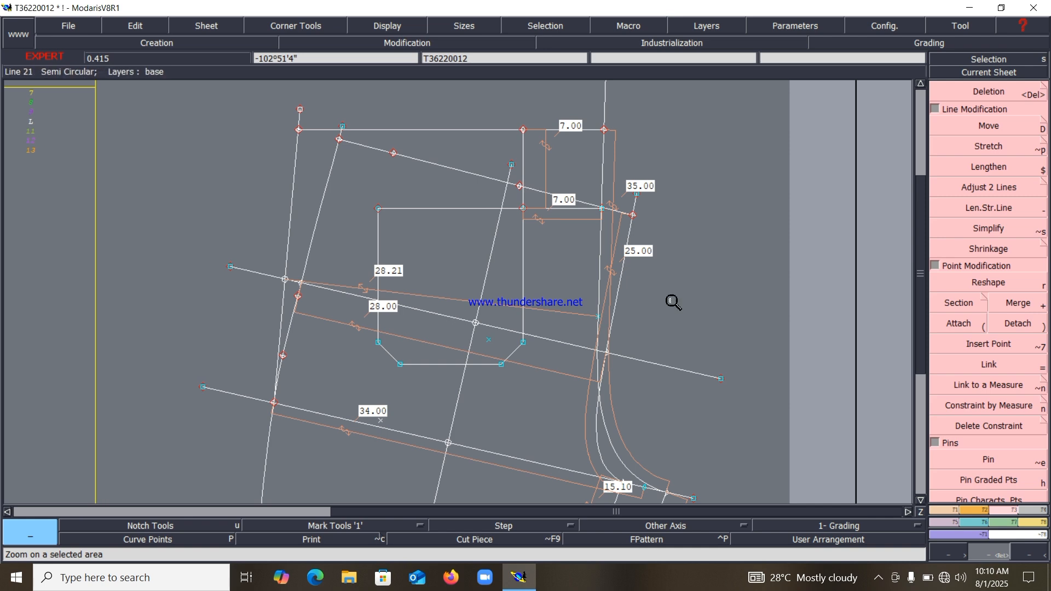
left_click(980, 509)
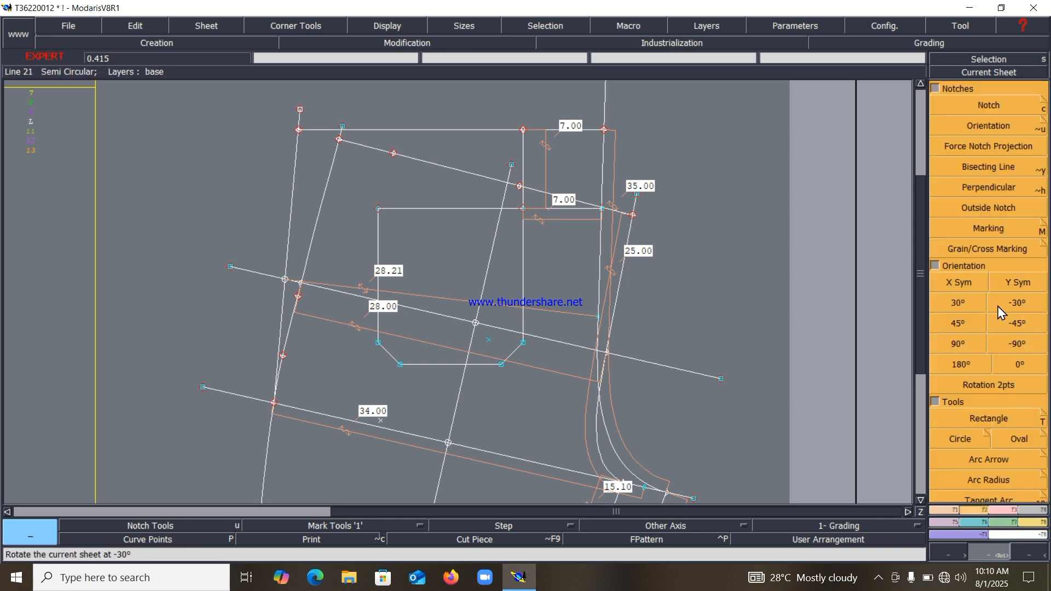
left_click(980, 383)
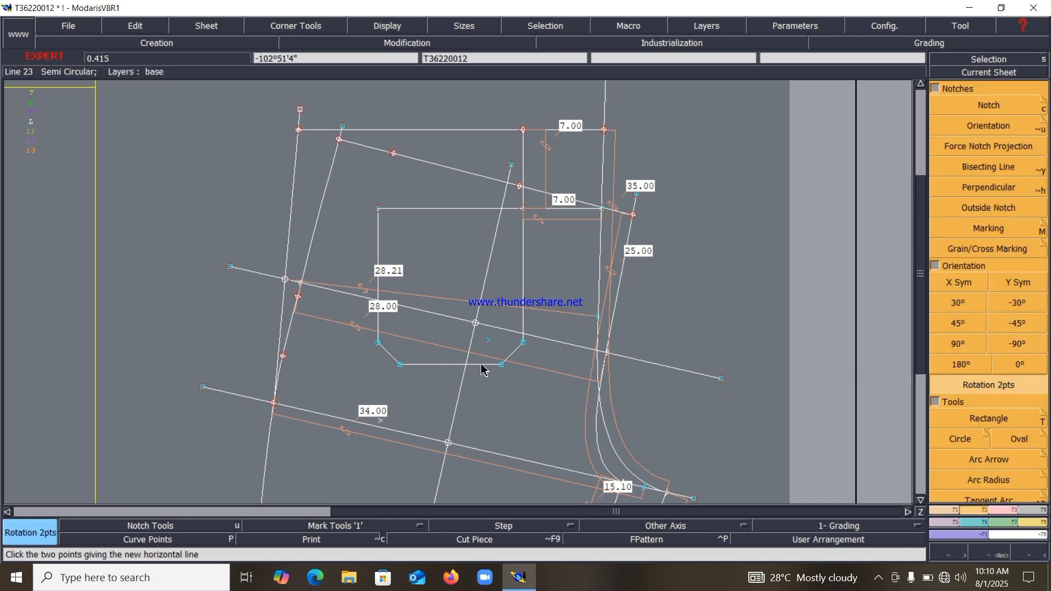
left_click(273, 403)
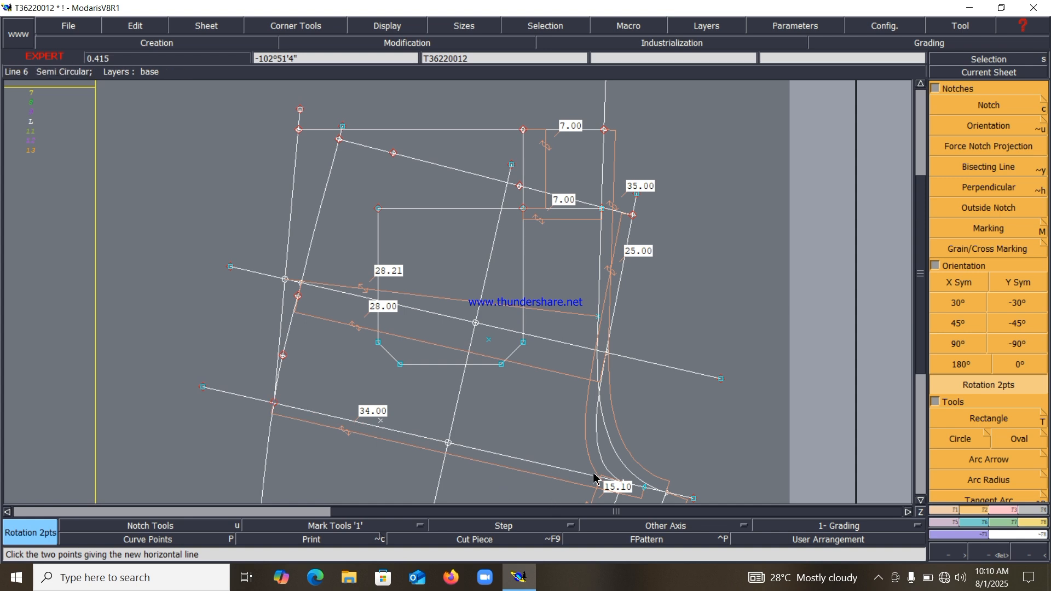
left_click(448, 443)
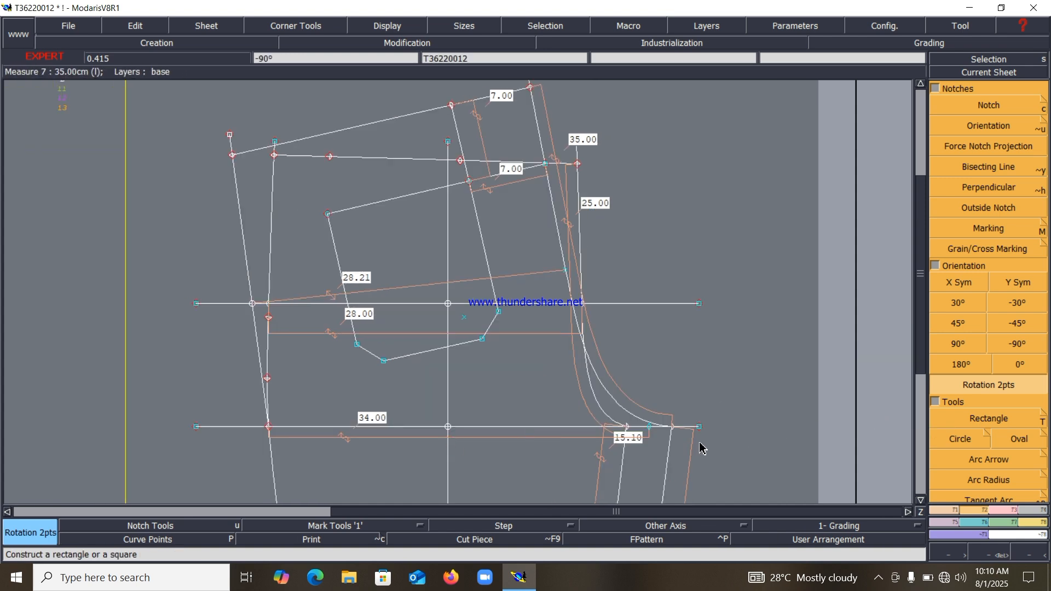
left_click(944, 344)
Dimension the back patch pocket with length measures along its straight opening edge and across its depth between the opposite edges.
key("Home")
key("Return")
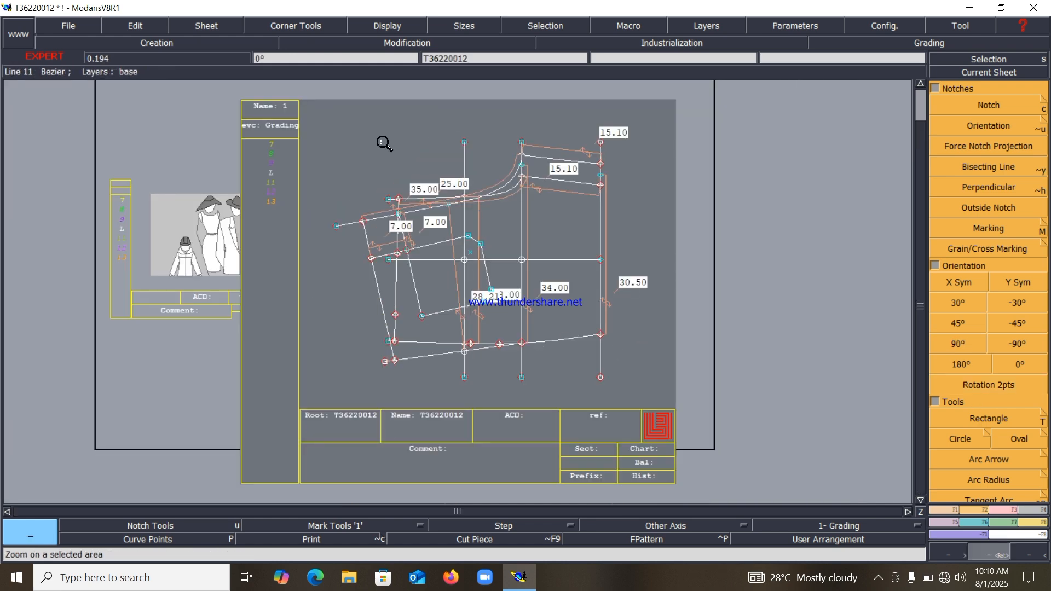
left_click_drag(325, 119, 664, 406)
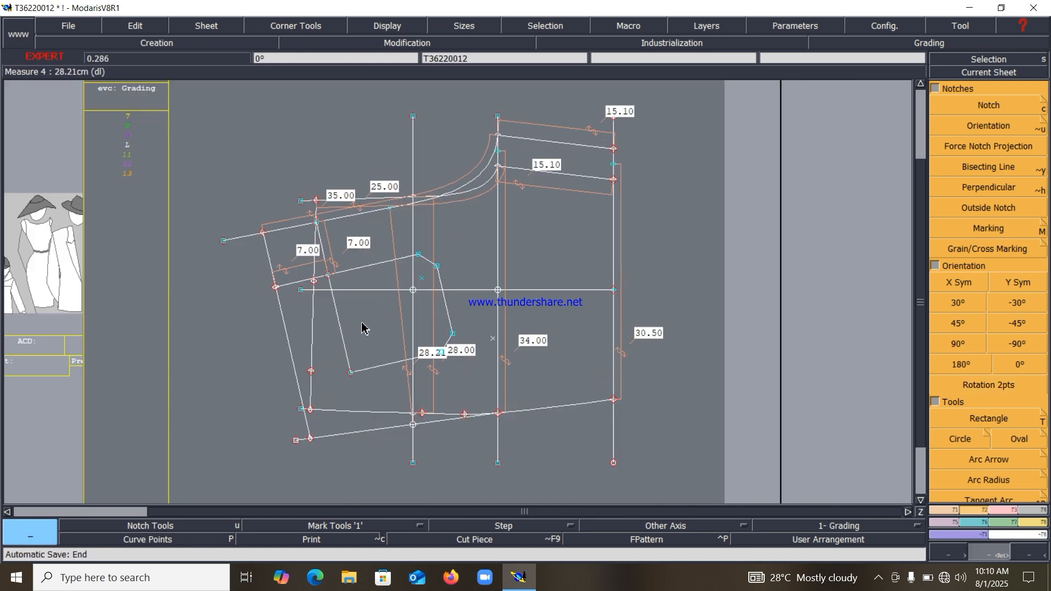
key("Return")
left_click_drag(223, 218, 544, 493)
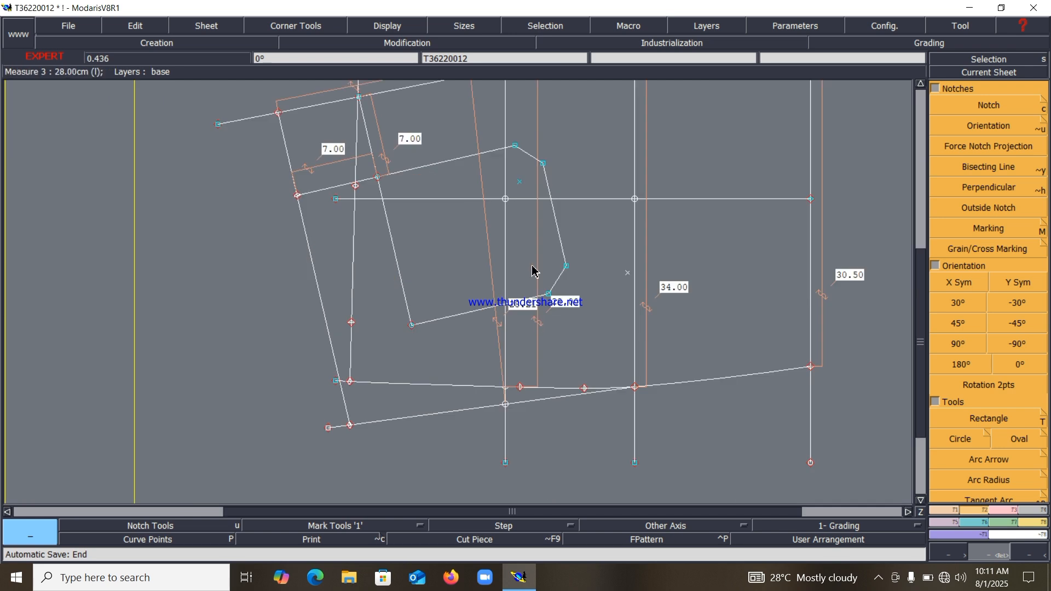
key("alt+l")
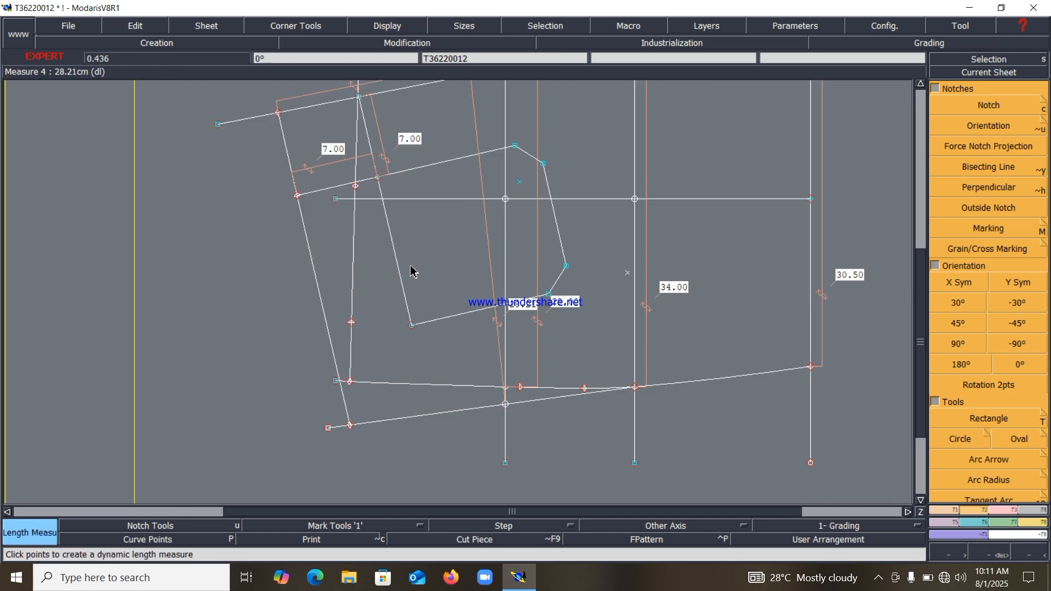
left_click(377, 178)
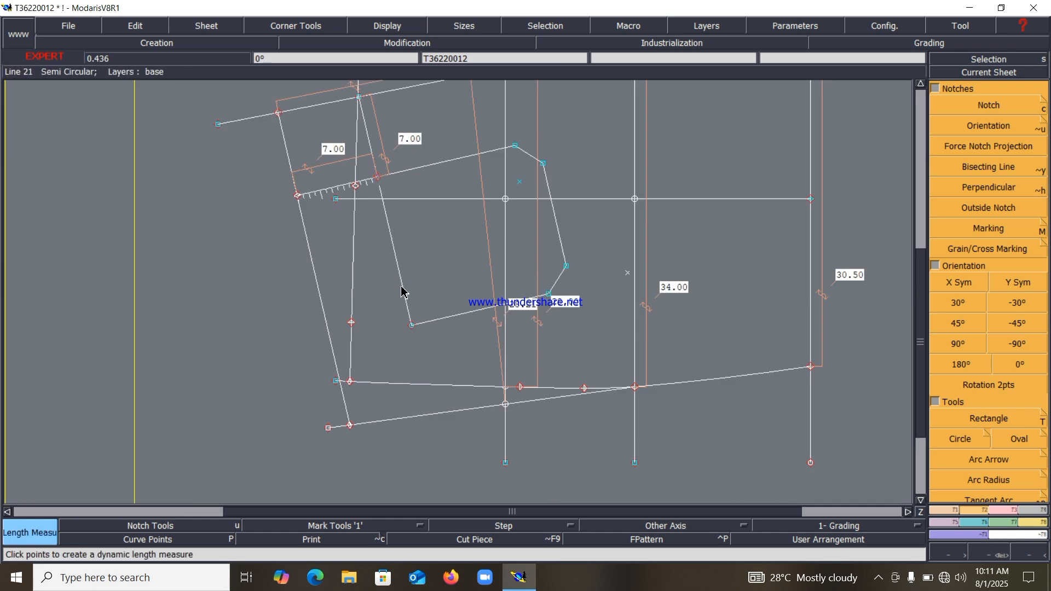
left_click(413, 327)
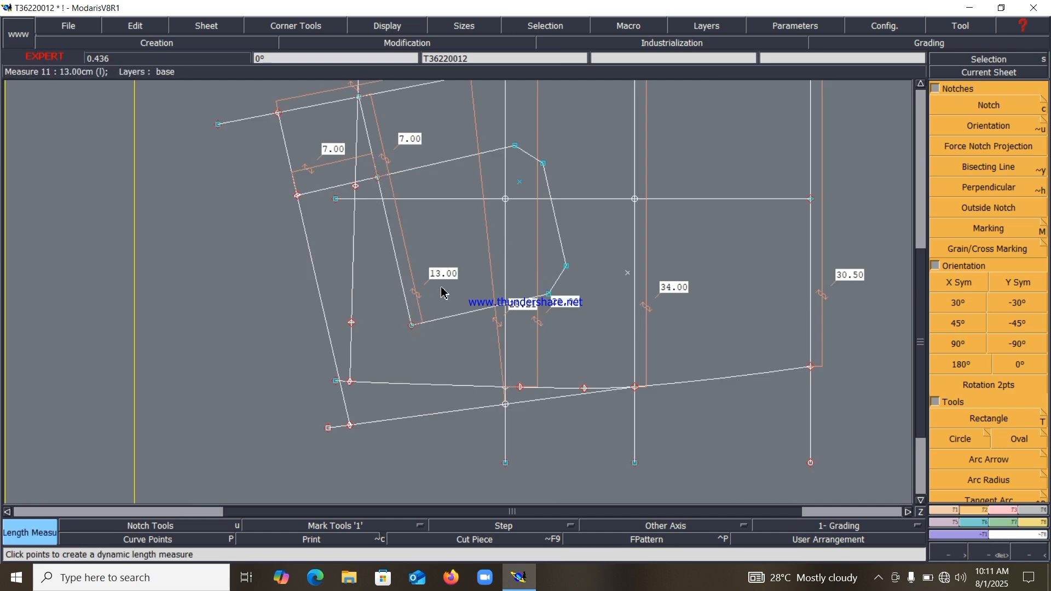
left_click(397, 263)
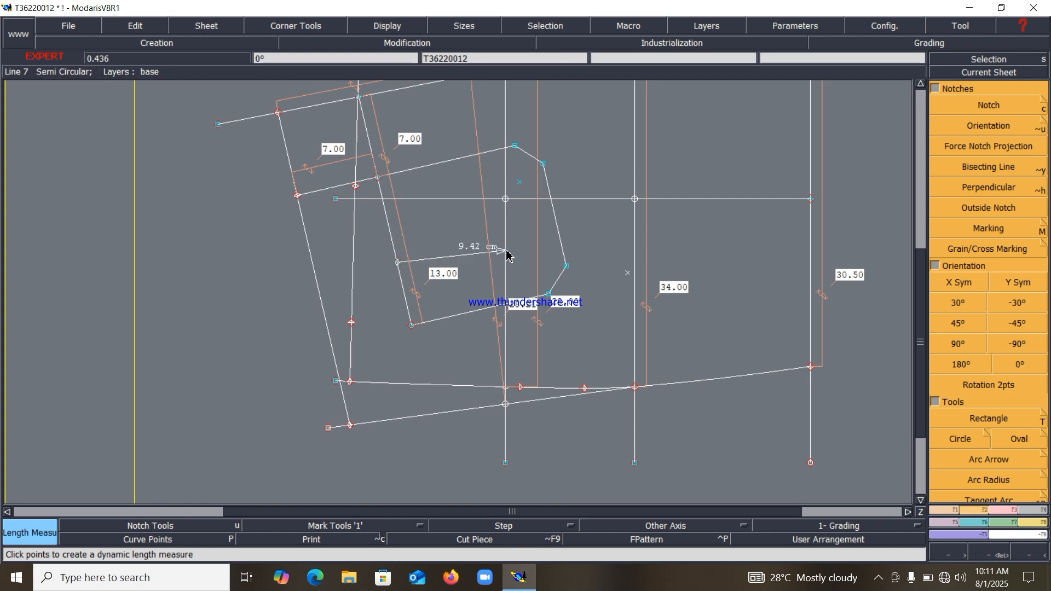
left_click(556, 221)
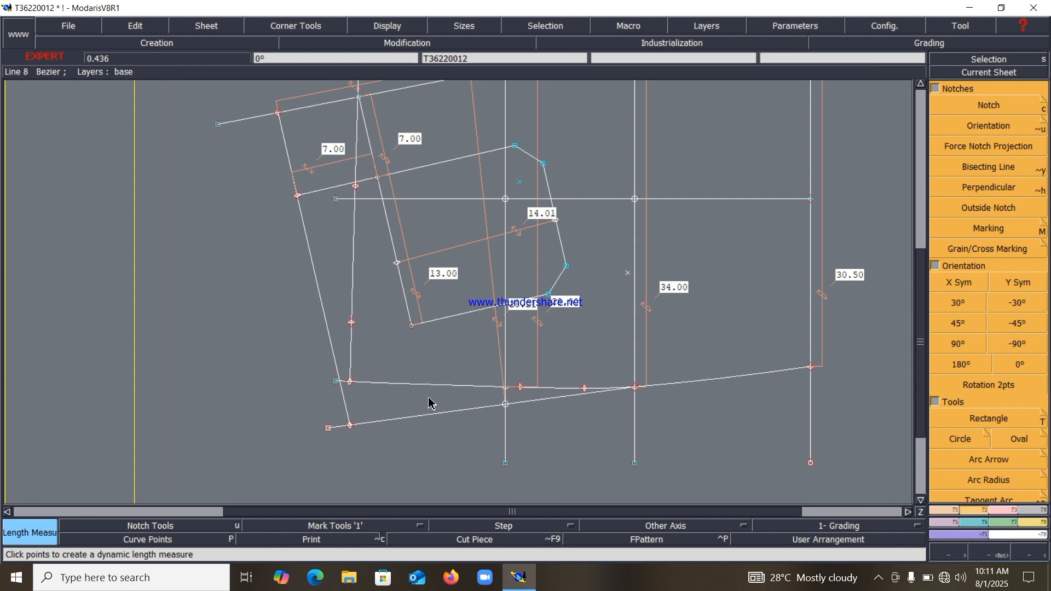
Hide all measures on the sheet and display the hidden objects.
left_click(379, 25)
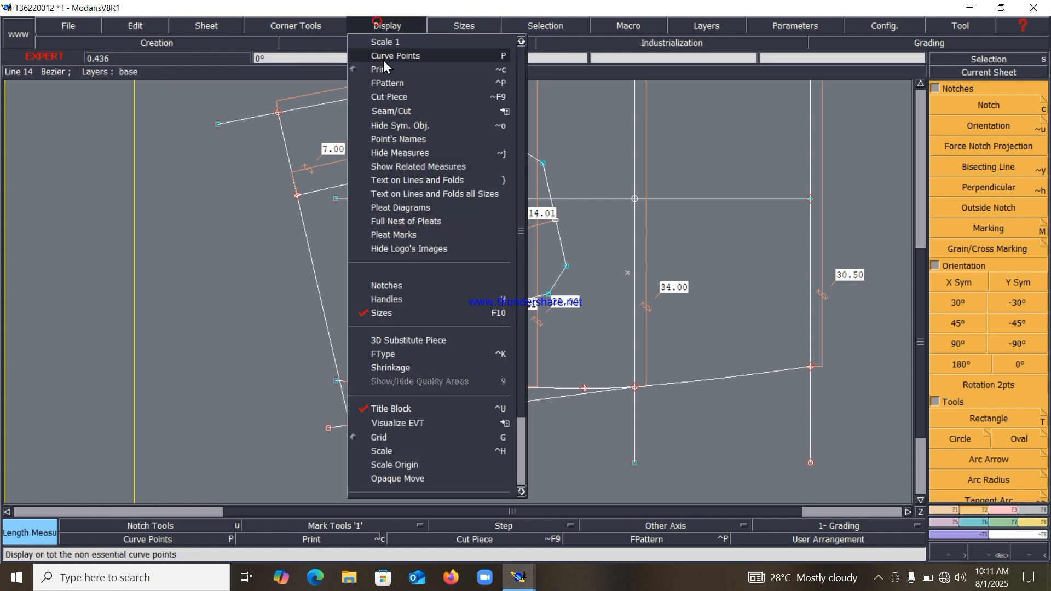
left_click(386, 151)
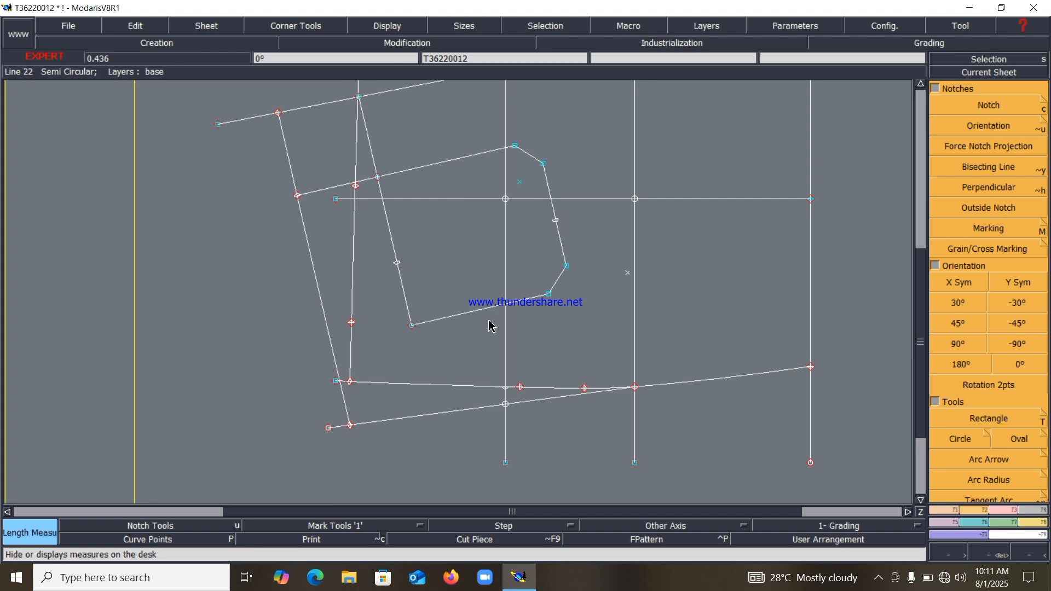
left_click(709, 26)
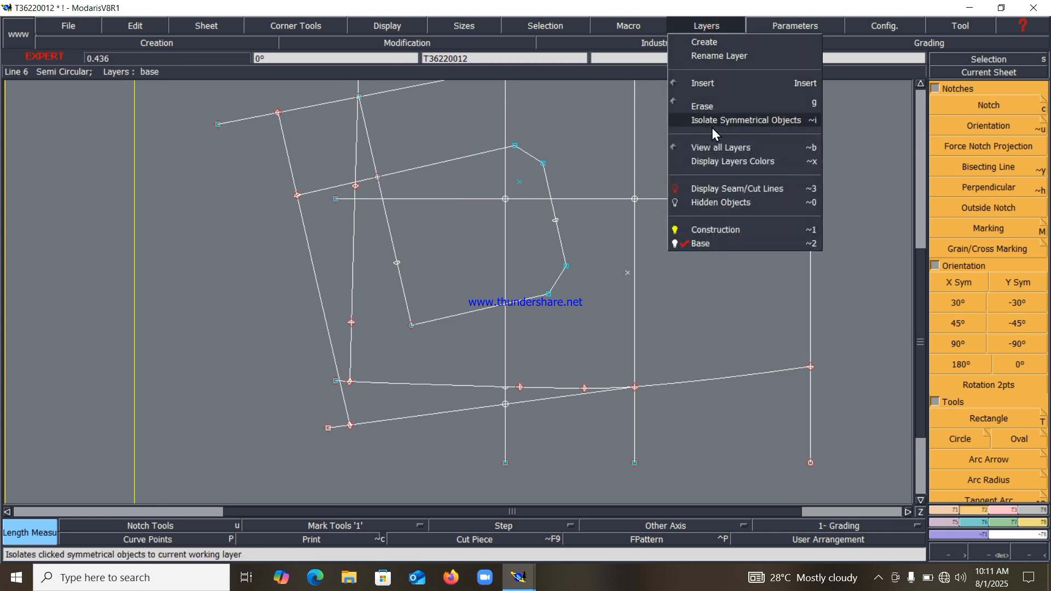
left_click(708, 204)
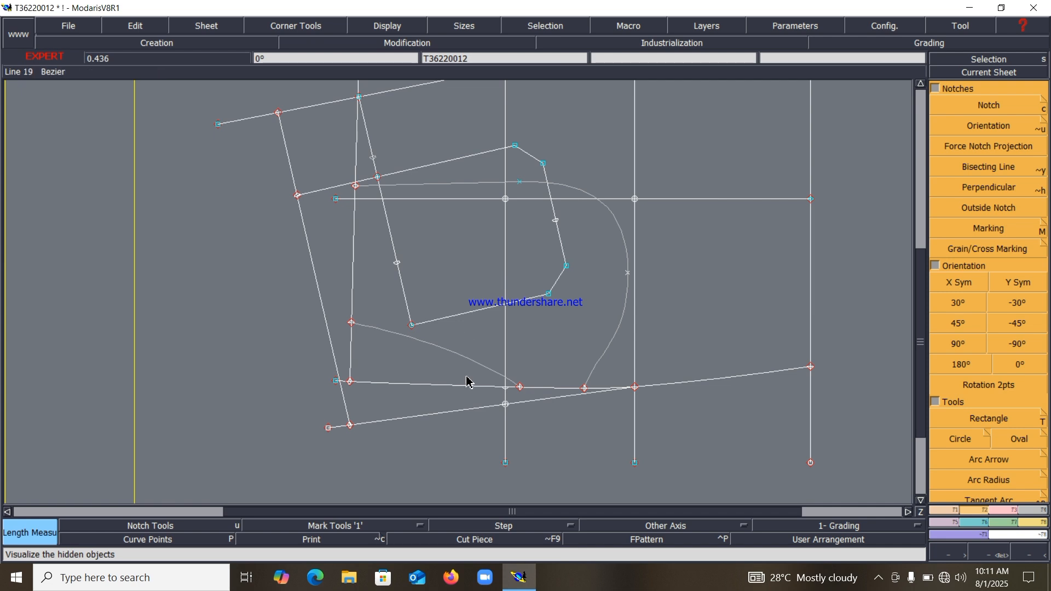
Insert the curved front pocket opening and the curved pocket bag line into the base layer.
left_click(691, 27)
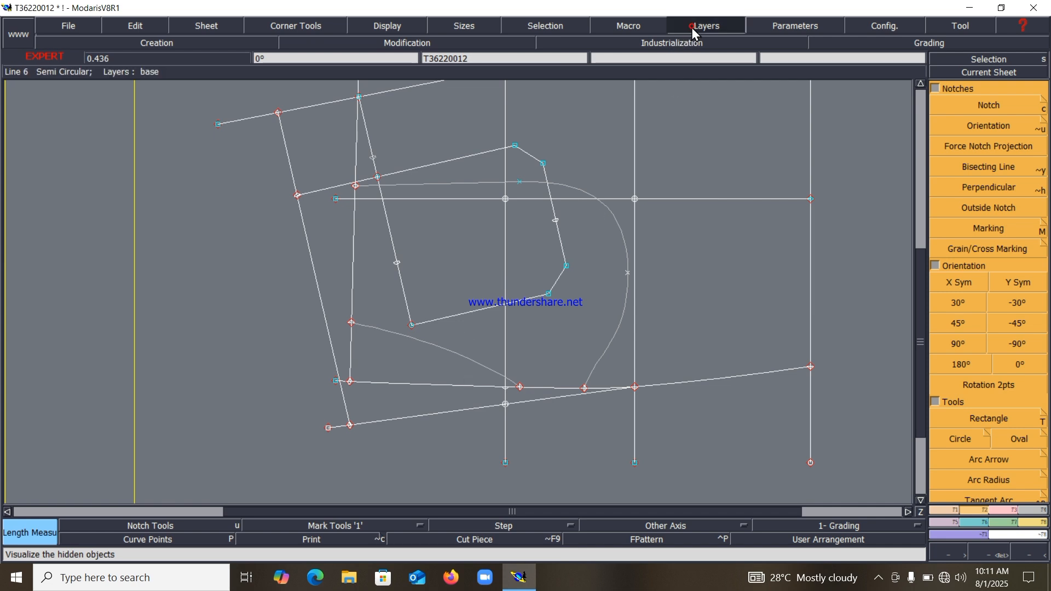
left_click(697, 78)
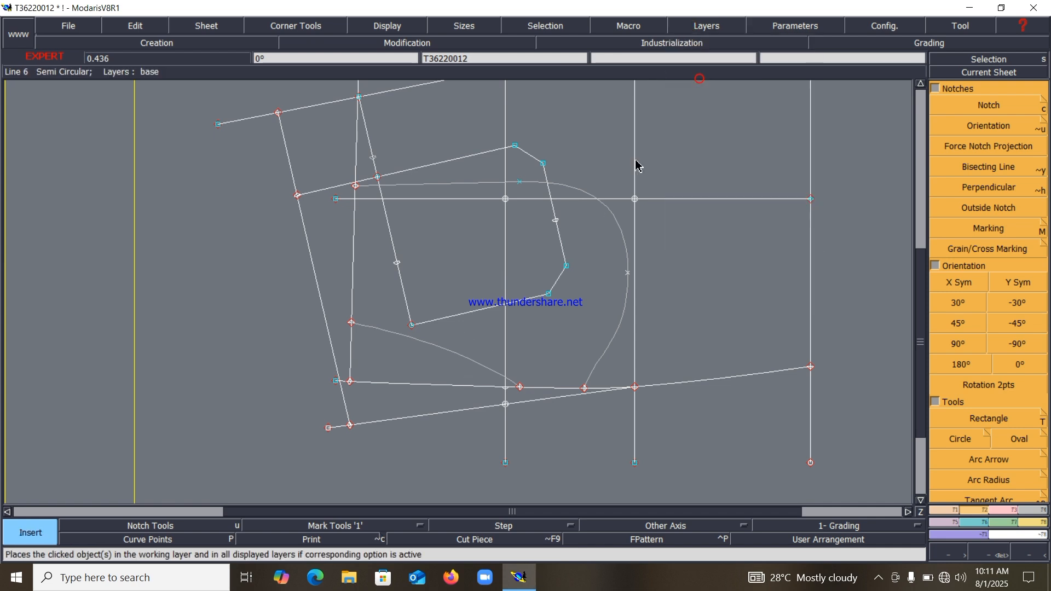
left_click(438, 350)
left_click(620, 224)
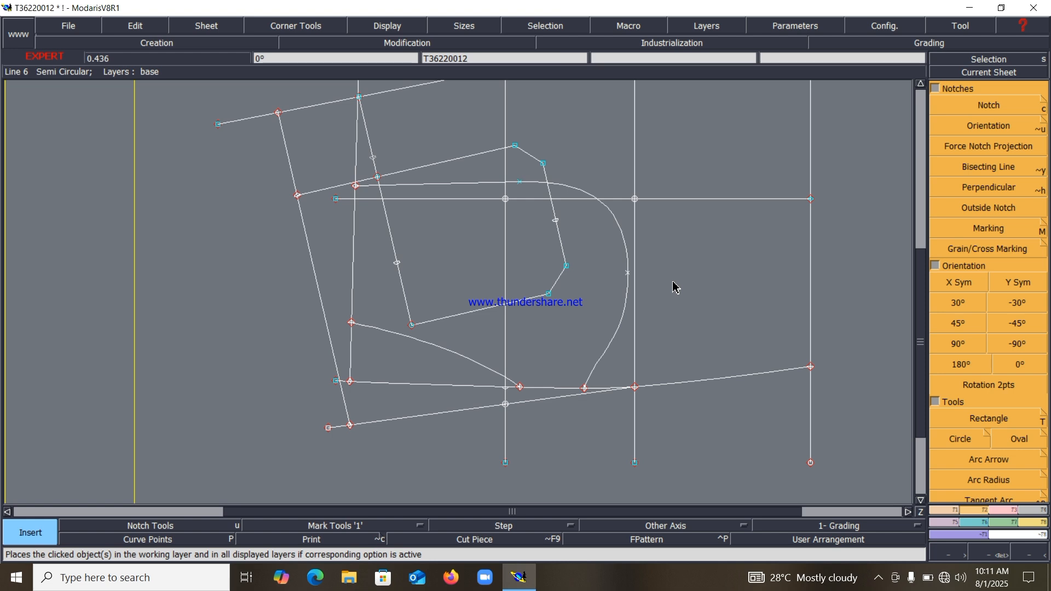
Select all lines of the trouser pattern and give them a 1 cm line seam at the beginning and end.
key("Home")
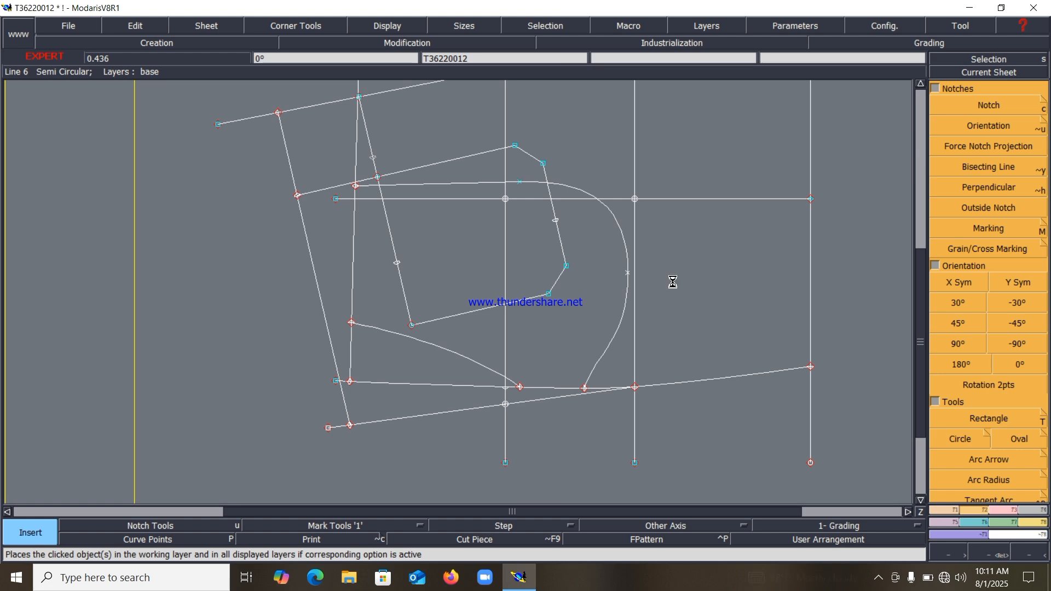
key("Return")
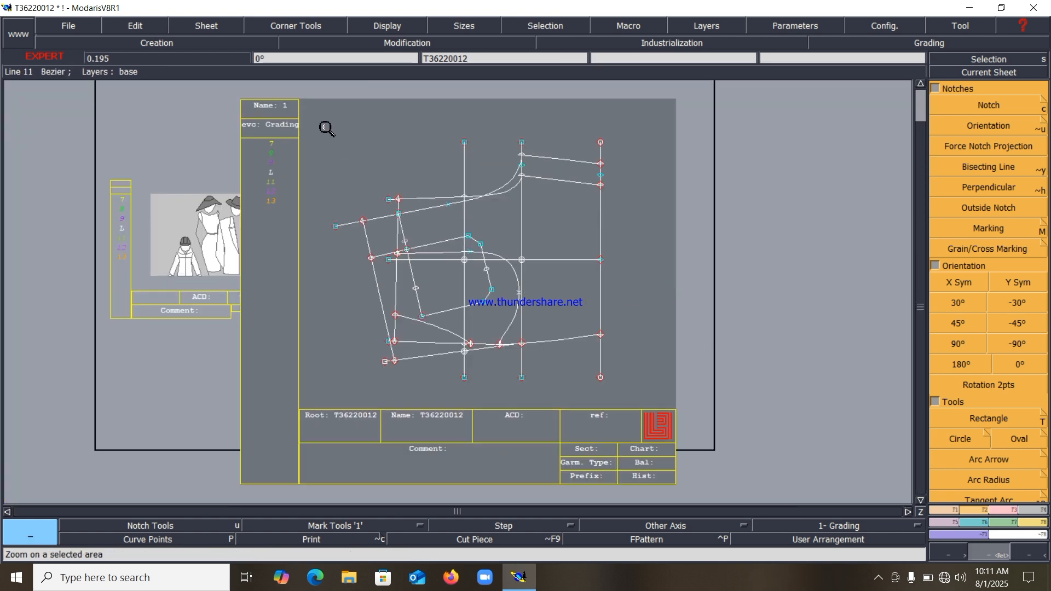
left_click_drag(325, 127, 670, 406)
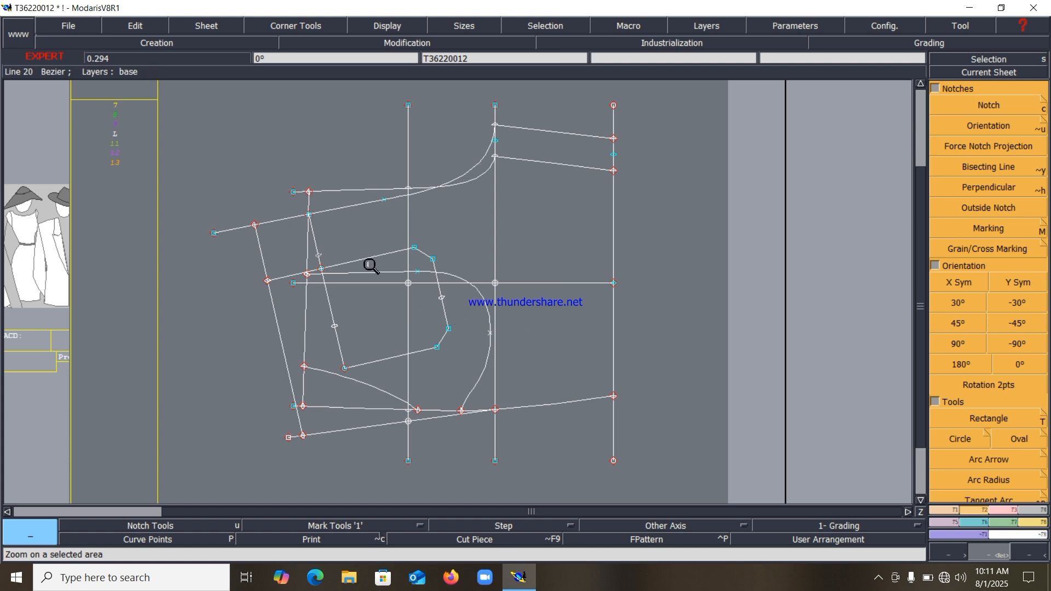
left_click_drag(208, 110, 671, 461)
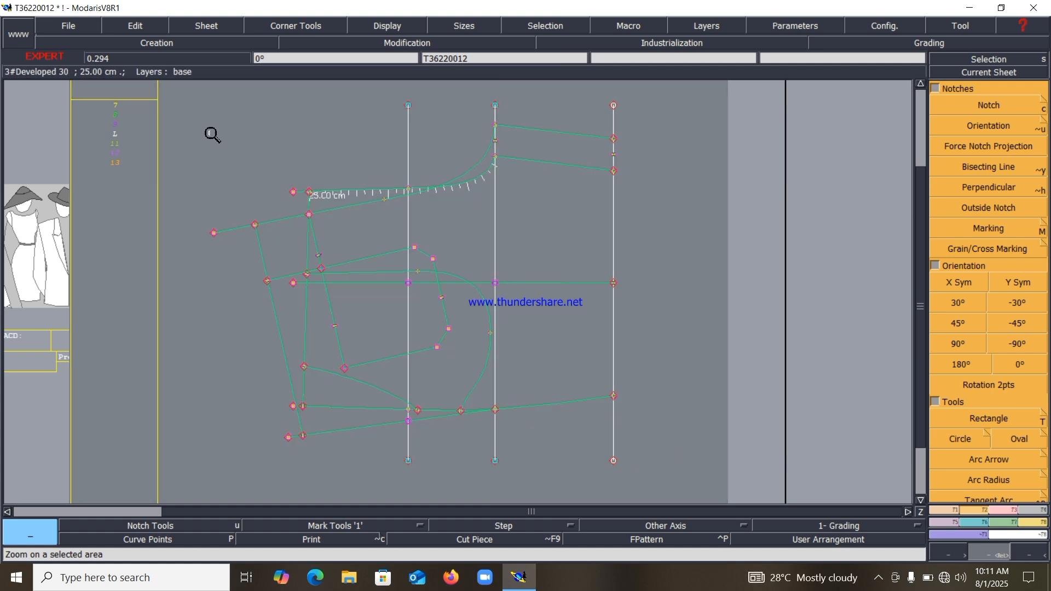
left_click_drag(210, 87, 685, 488)
left_click(1002, 510)
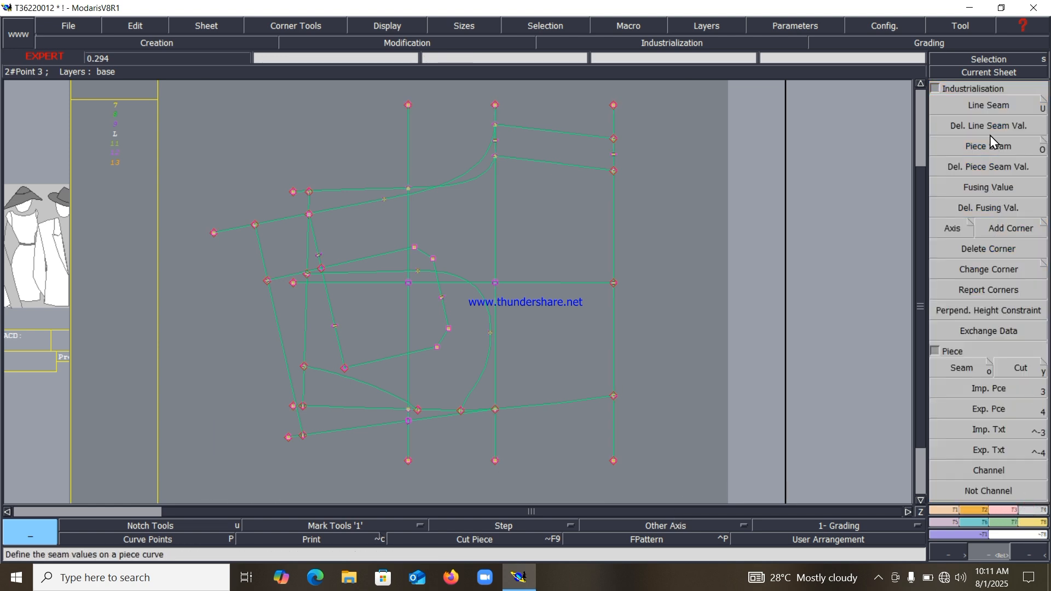
left_click(989, 104)
left_click(614, 364)
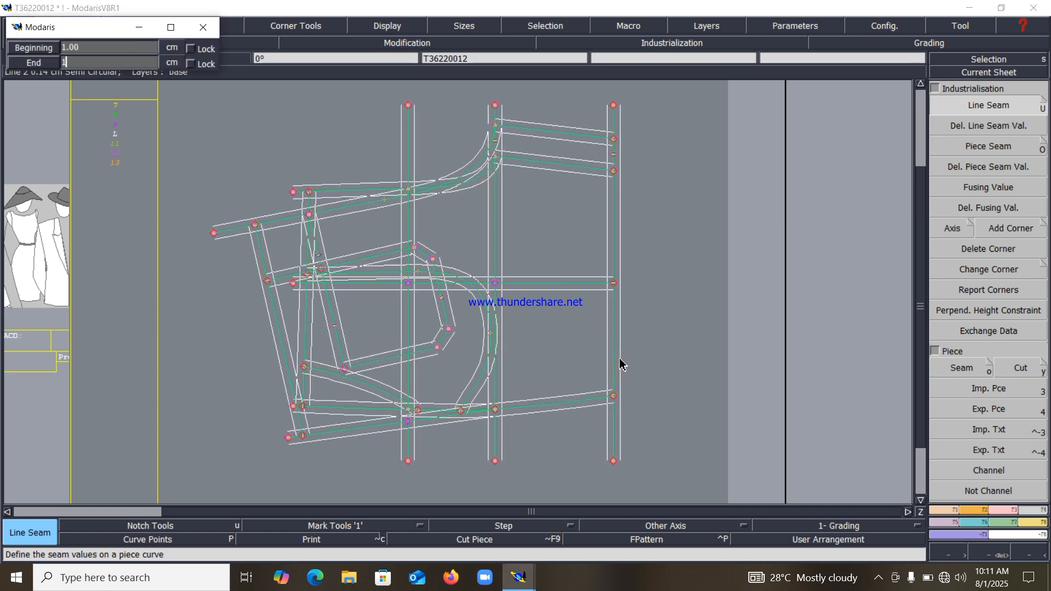
key("Return")
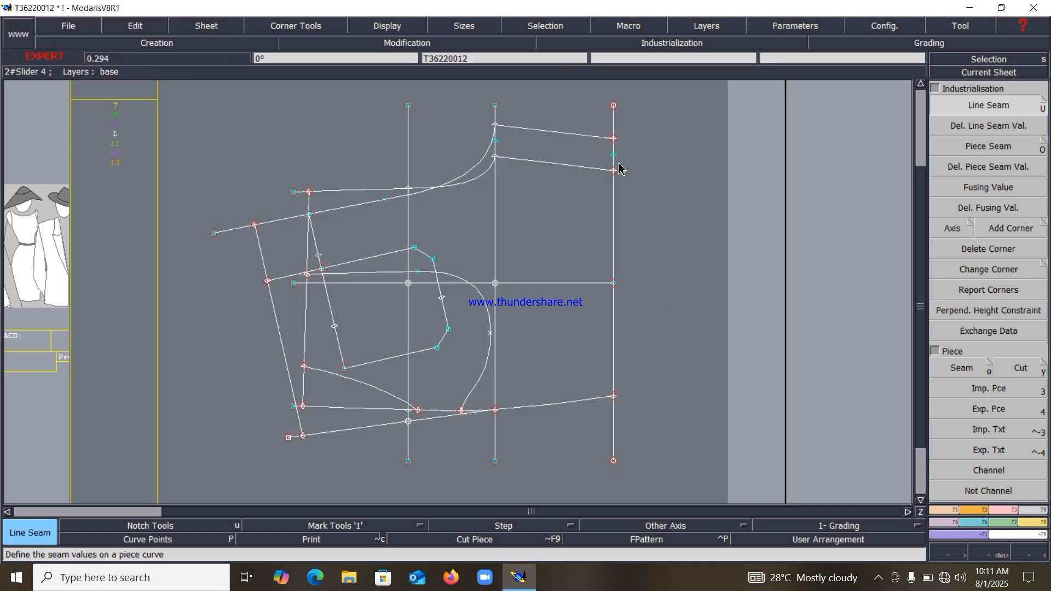
Set the line seam value on the trouser's hem line to 1.7 cm.
left_click(614, 326)
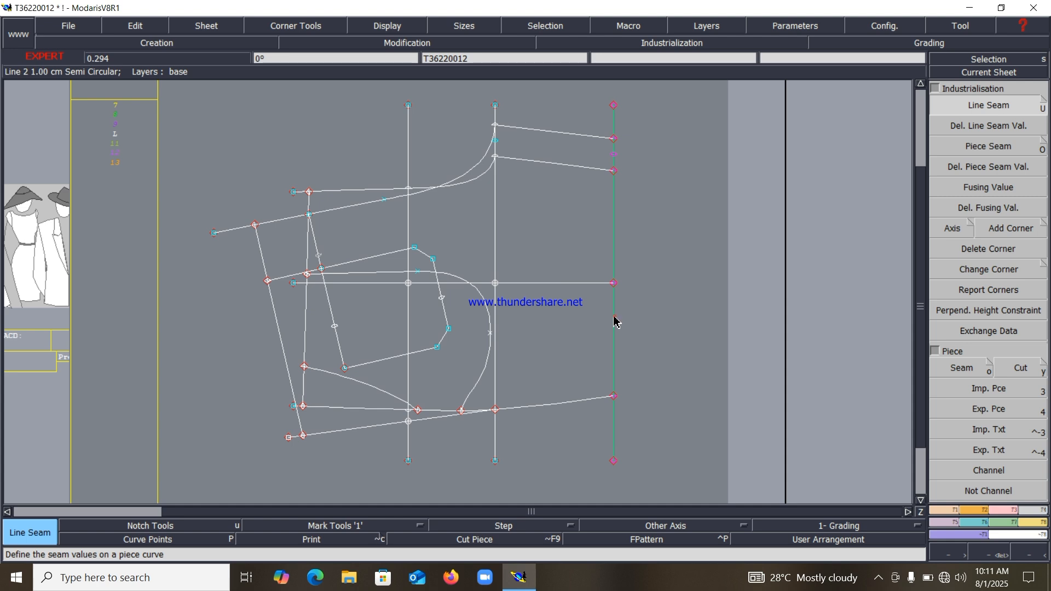
left_click(614, 322)
type("1.7")
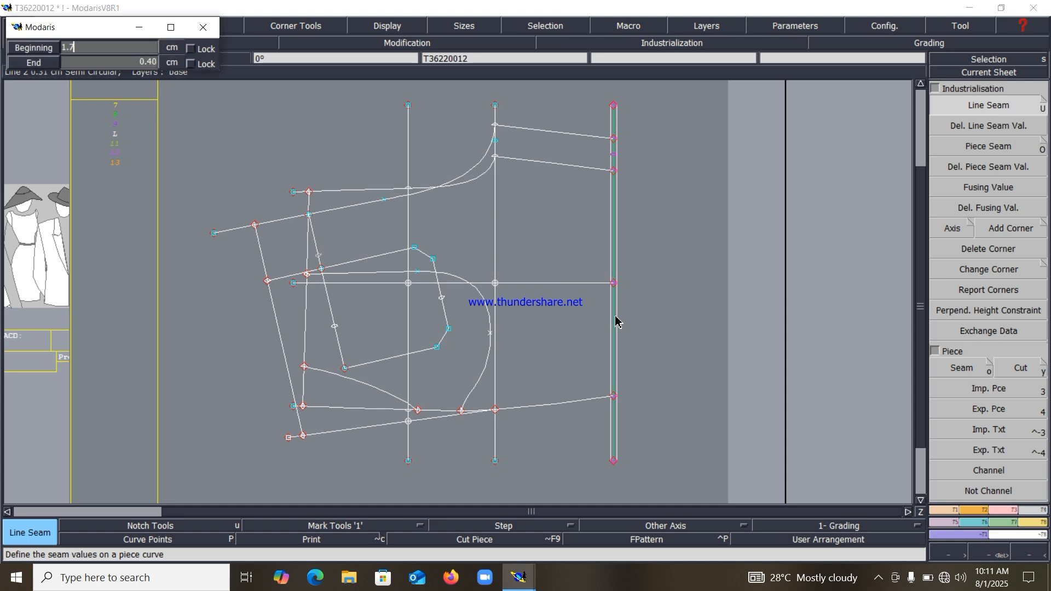
key("Tab")
type("1")
key("Return")
Draw a rectangle 6 cm wide and 52 cm high in the free space beyond the trouser's hem line.
key("Home")
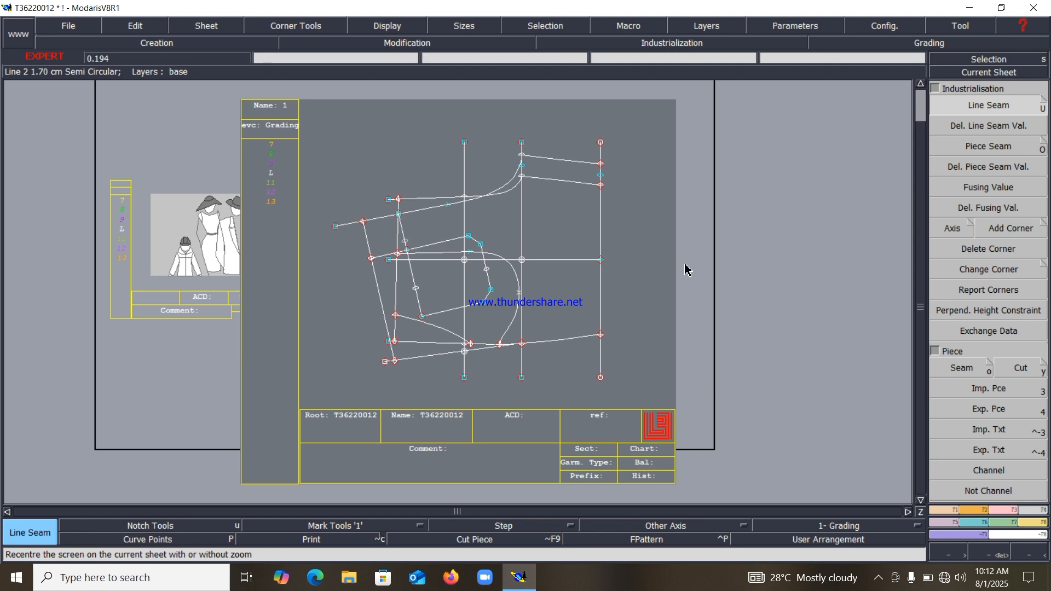
left_click(975, 508)
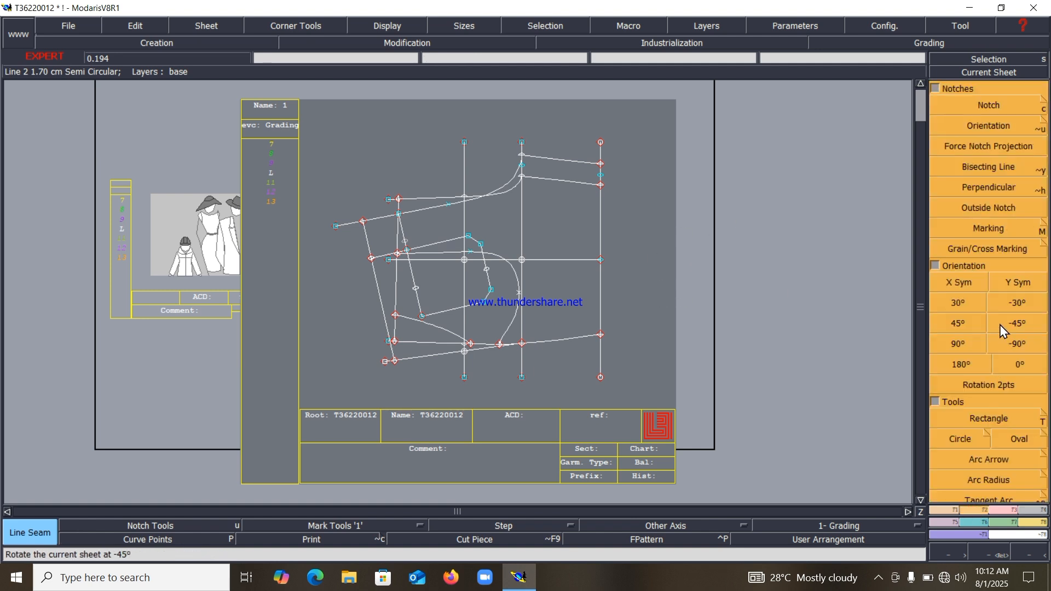
left_click(999, 421)
left_click(997, 387)
left_click(997, 416)
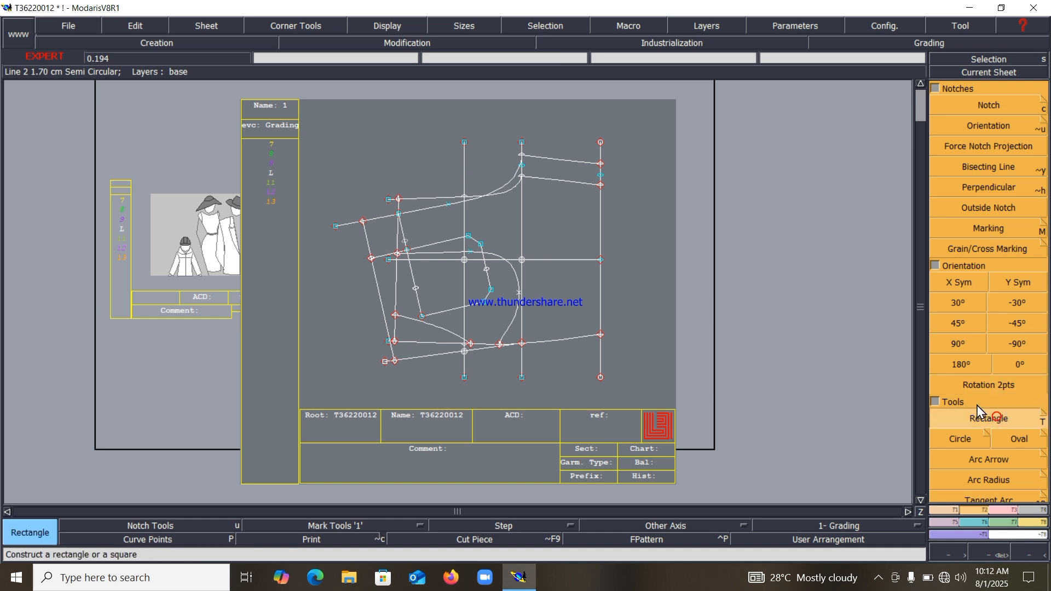
left_click(658, 145)
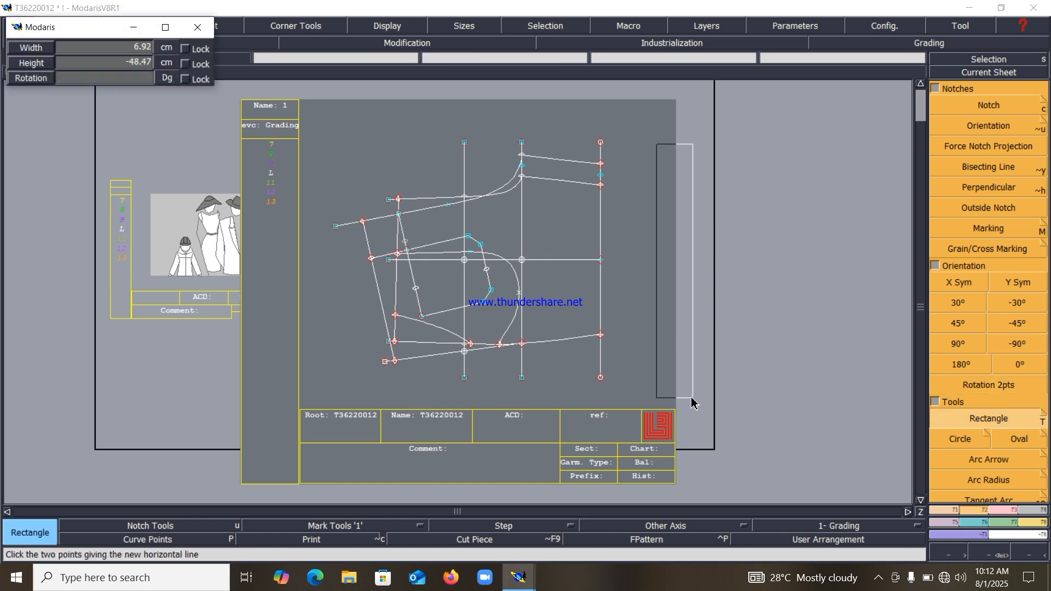
type("6")
key("Tab")
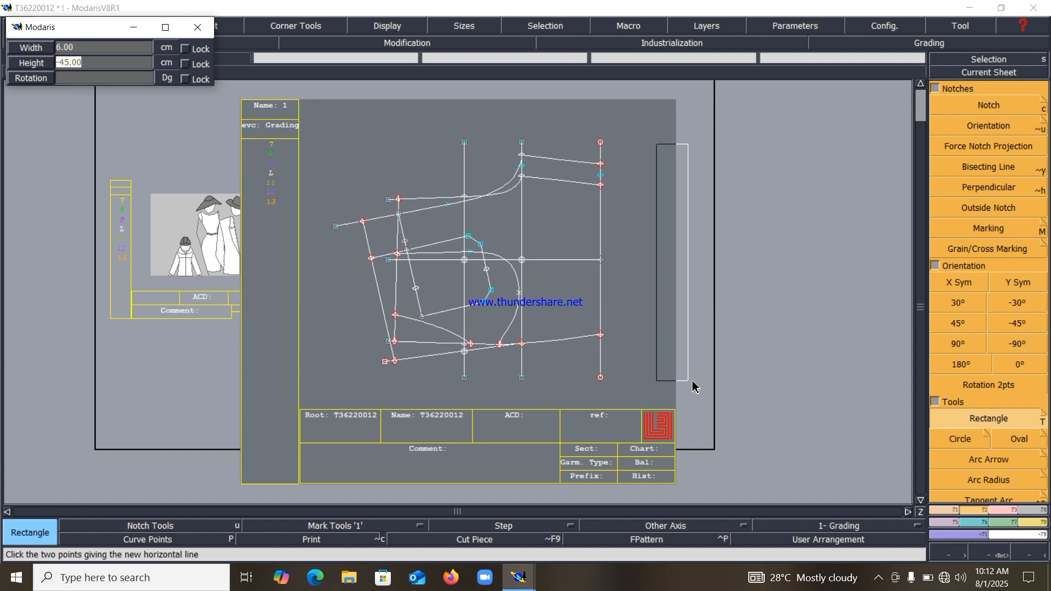
type("-52")
key("Return")
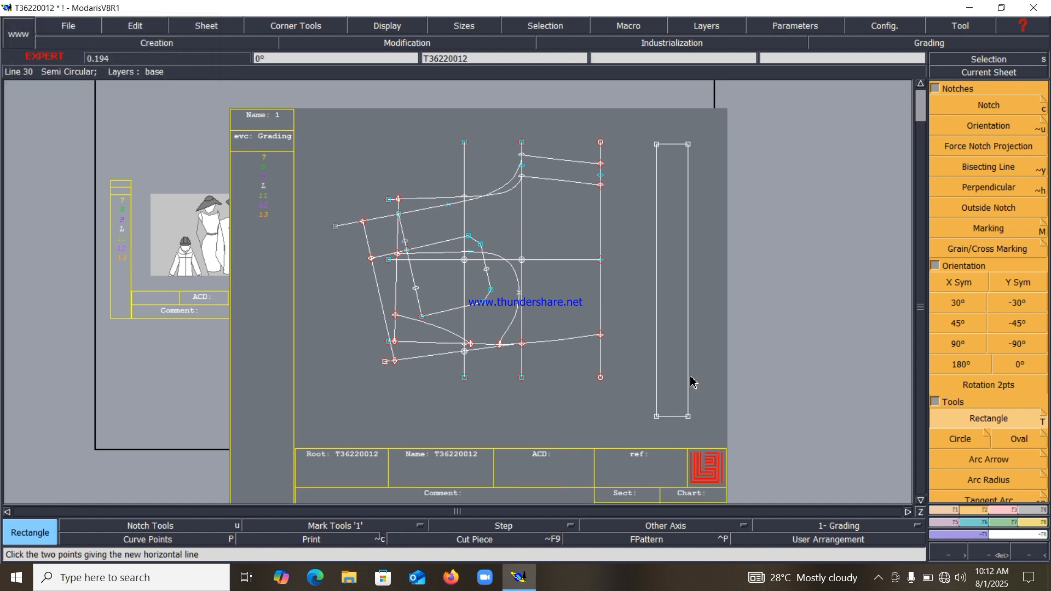
Dimension the length and width of the tall rectangle, and leave the measures hidden.
key("l")
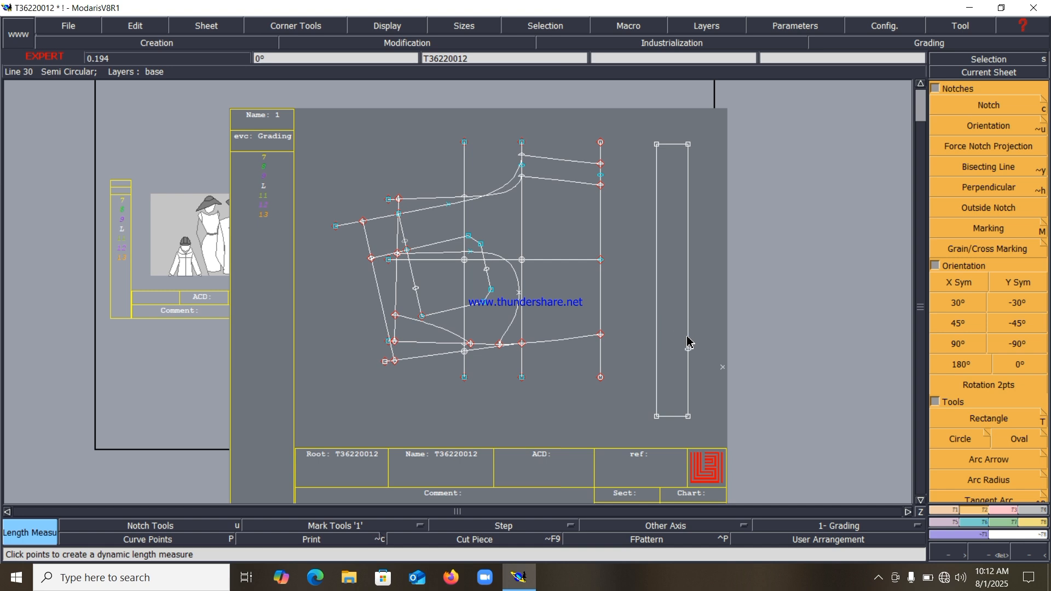
left_click(689, 345)
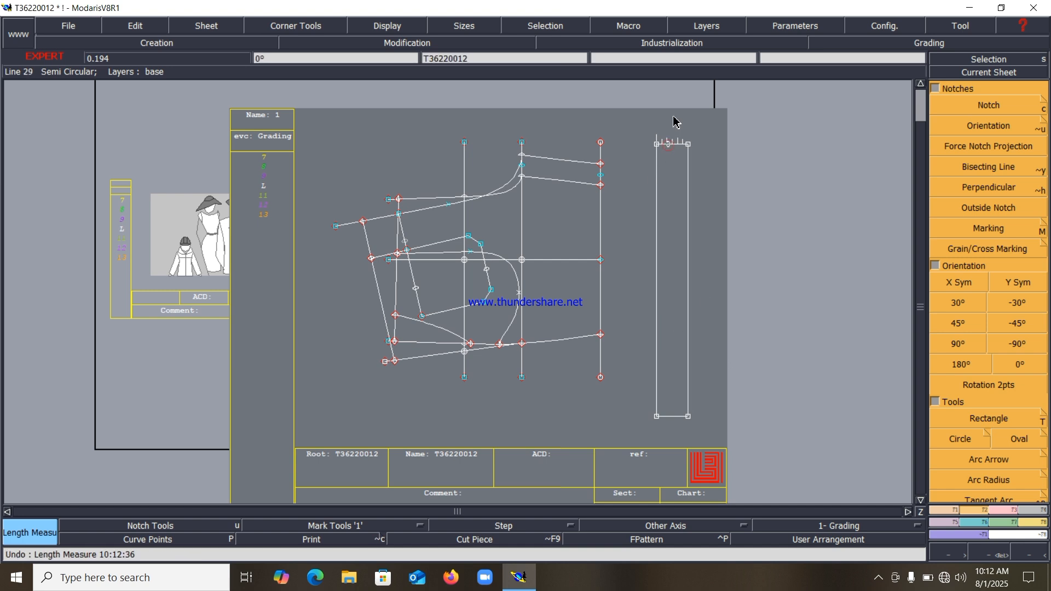
key("ctrl+m")
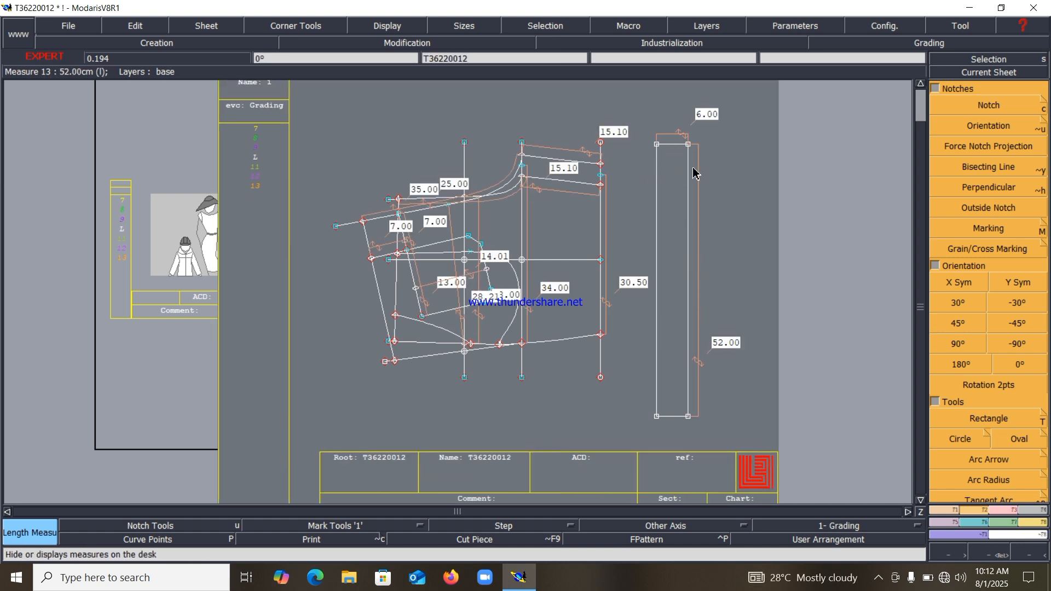
key("ctrl+m")
Give all four lines of the tall rectangle a 1.1 cm line seam at beginning and end, and save the model.
left_click(688, 228)
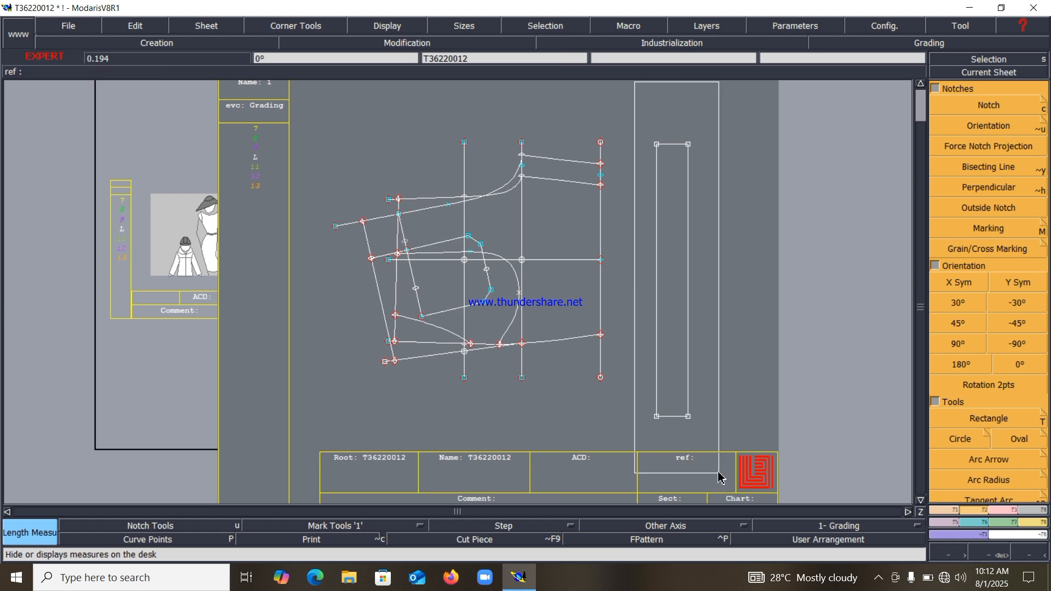
left_click(988, 514)
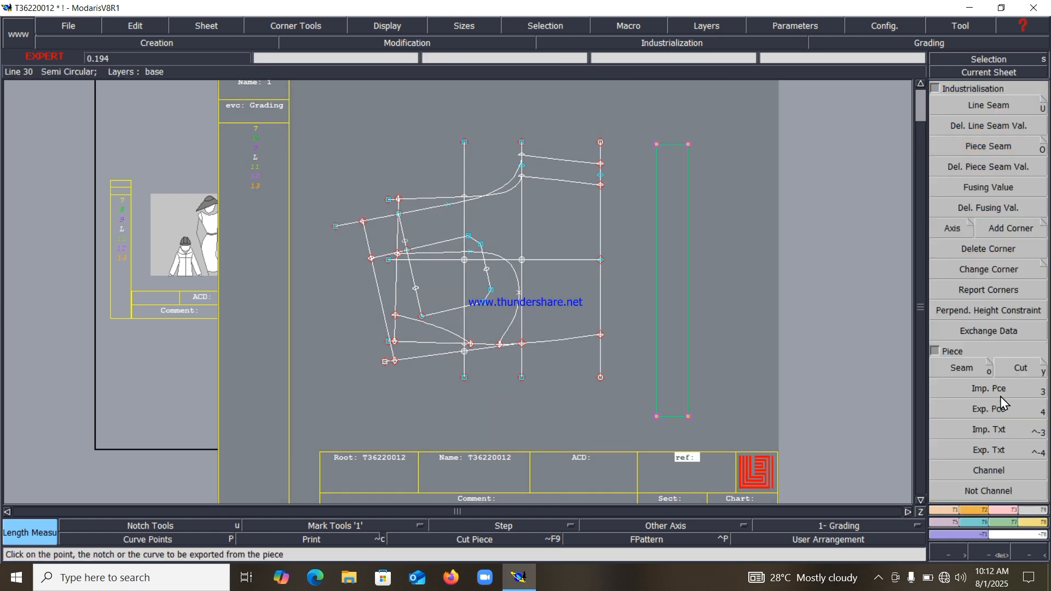
left_click(986, 109)
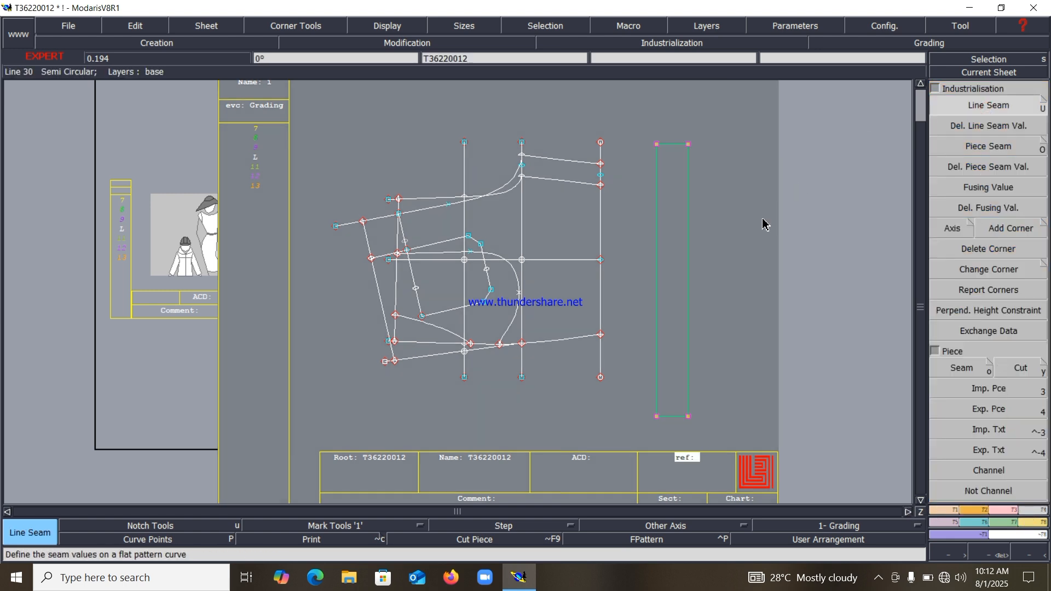
left_click(689, 305)
key("Return")
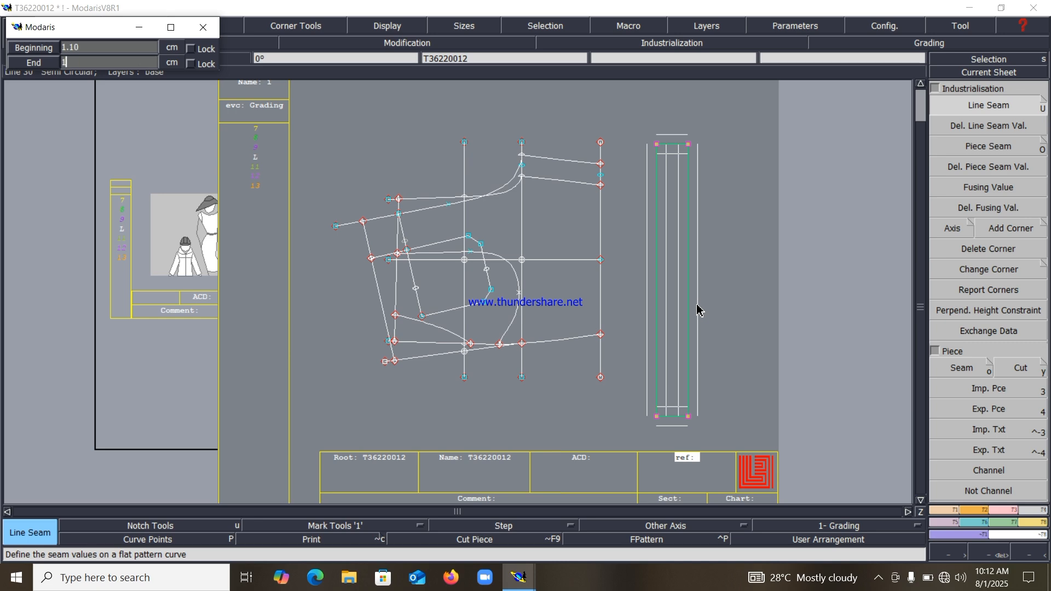
type("1.1")
key("Return")
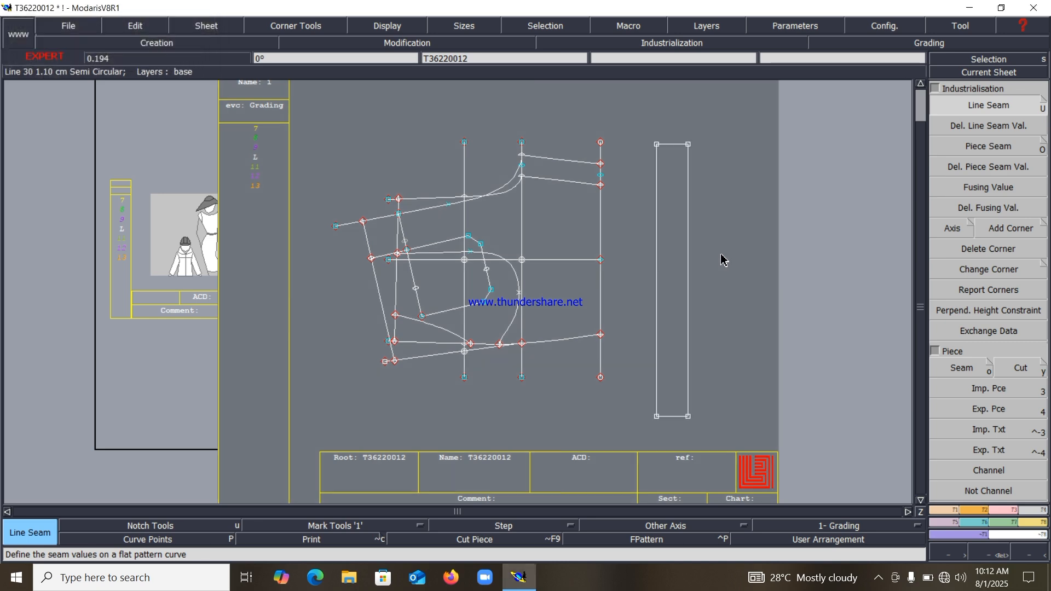
key("ctrl+s")
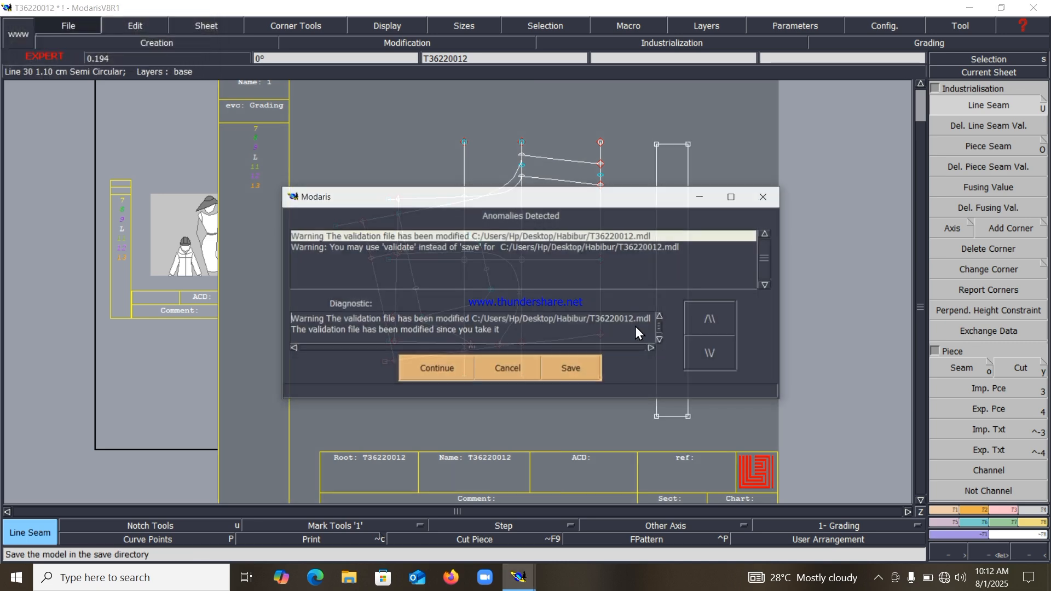
left_click(445, 367)
Set the line seam on the patch pocket's bottom edge to 1.5 cm at the beginning and end.
key("z")
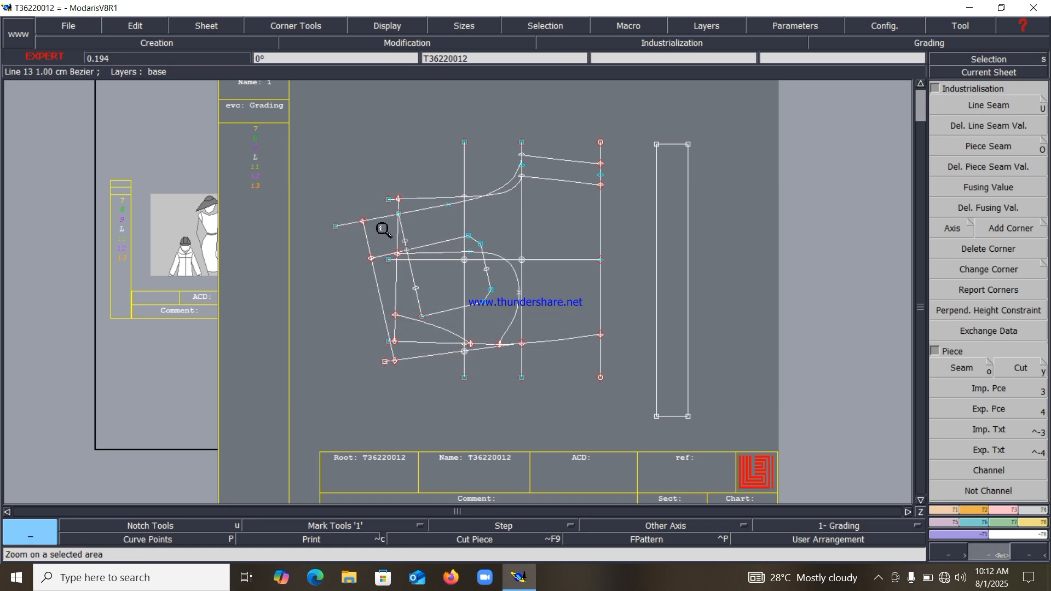
left_click_drag(375, 238, 552, 324)
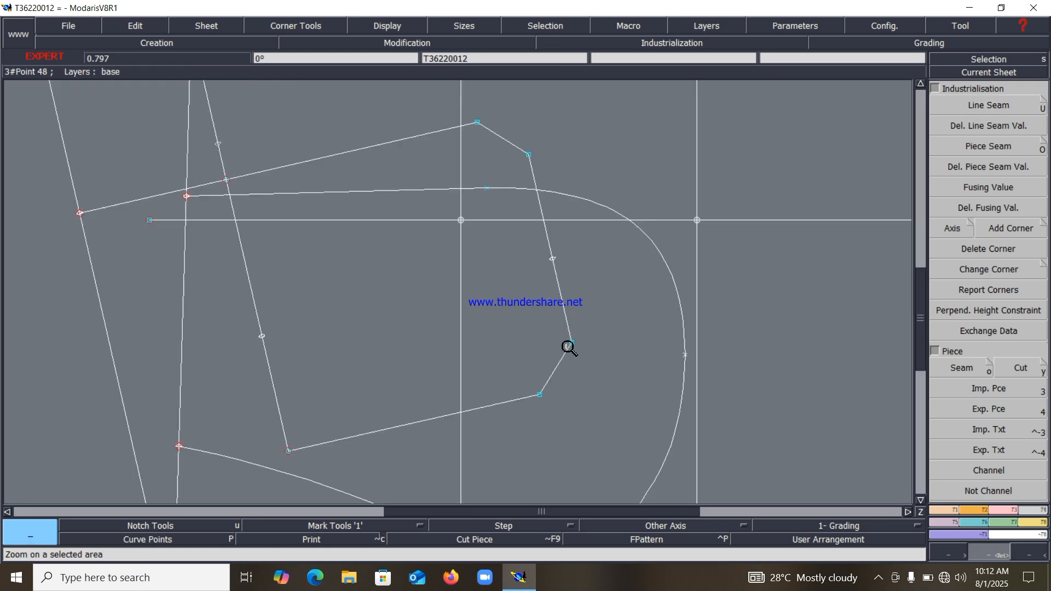
key("shift+u")
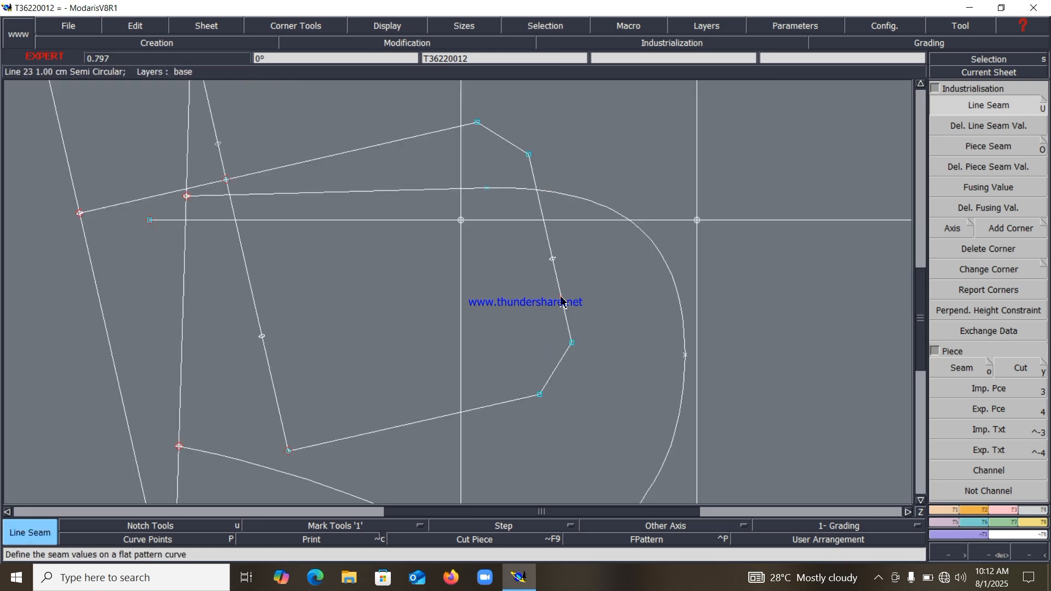
left_click(562, 301)
type("1.50")
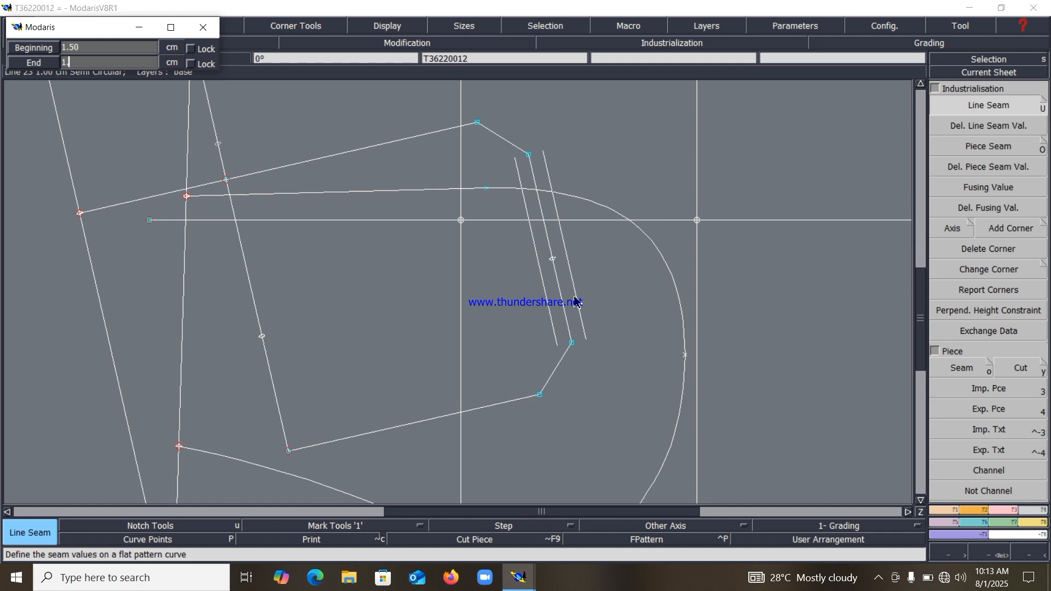
key("Return")
Apply a 1.5 cm line seam to the two slanted corner lines at the patch pocket's bottom.
scroll(555, 182, "up", 3)
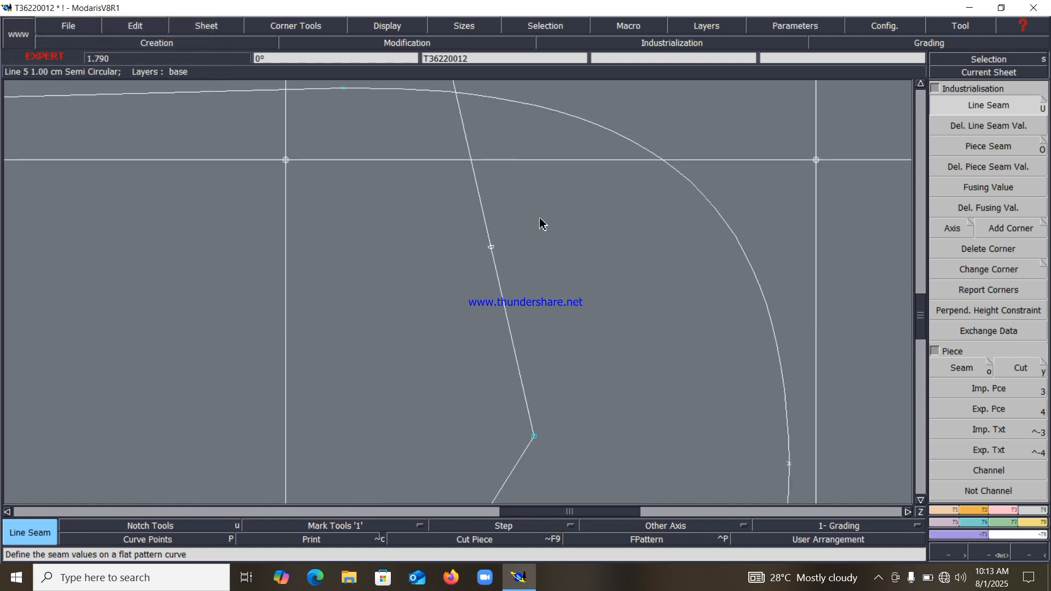
scroll(543, 223, "down", 3)
left_click(480, 107)
key("Return")
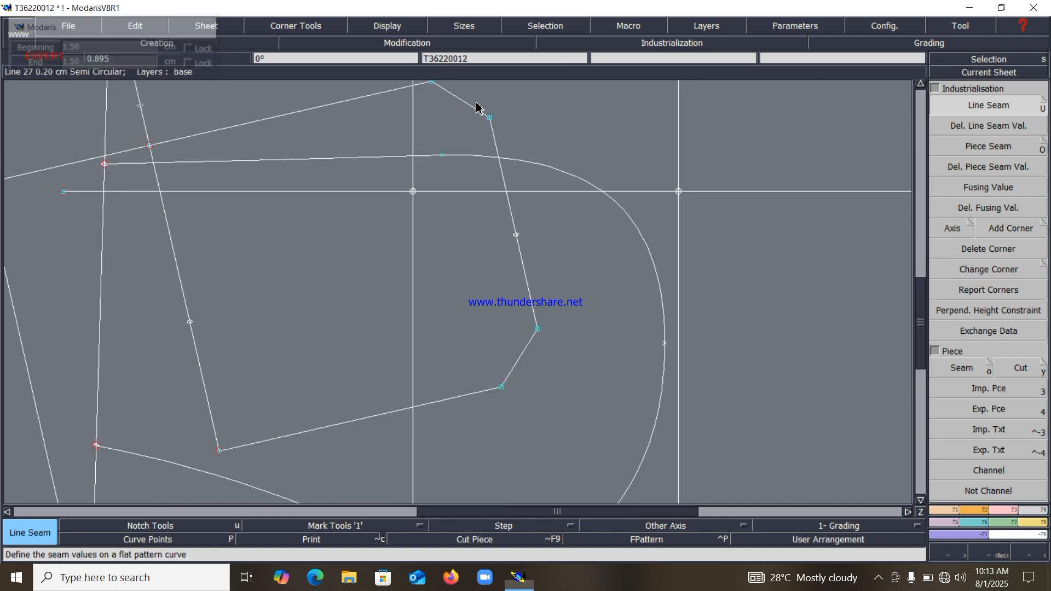
left_click(528, 347)
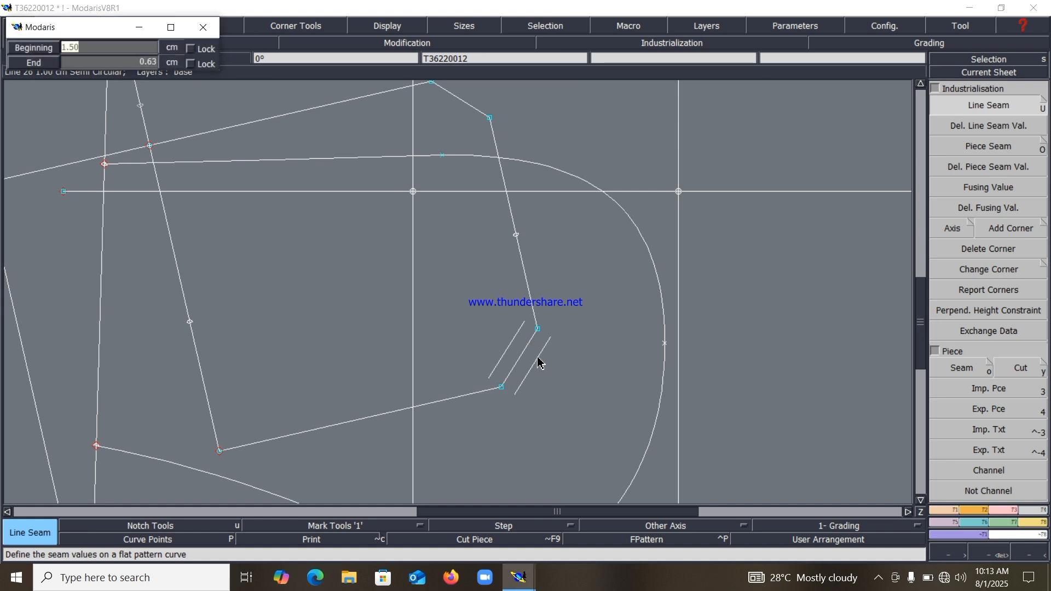
key("Return")
Set the line seam to 1.5 cm on the patch pocket's two long sides and 2.2 cm on its opening edge.
left_click(381, 414)
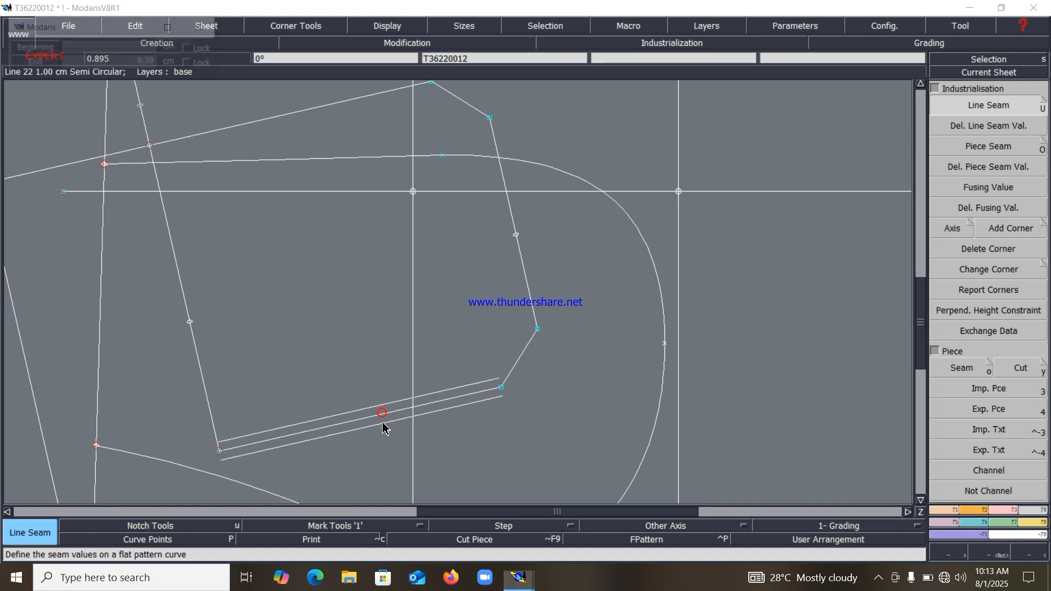
key("Return")
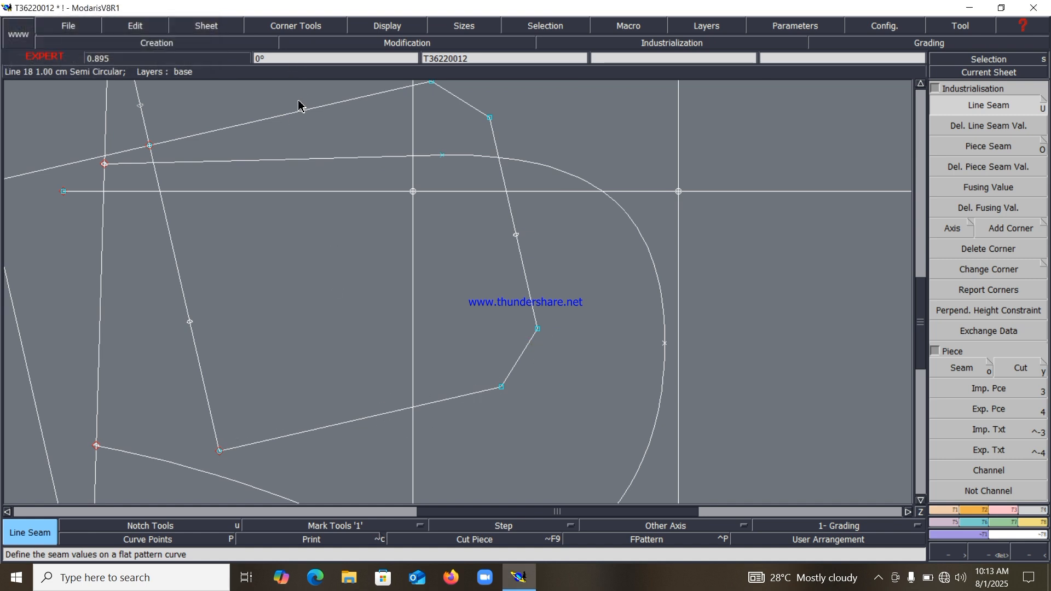
left_click(302, 111)
key("Return")
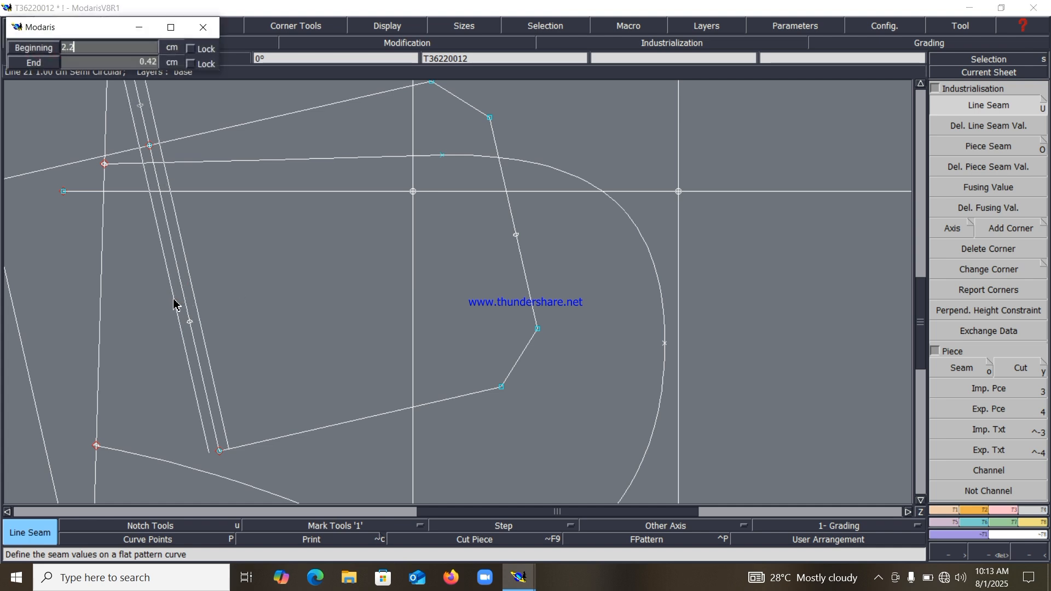
key("Return")
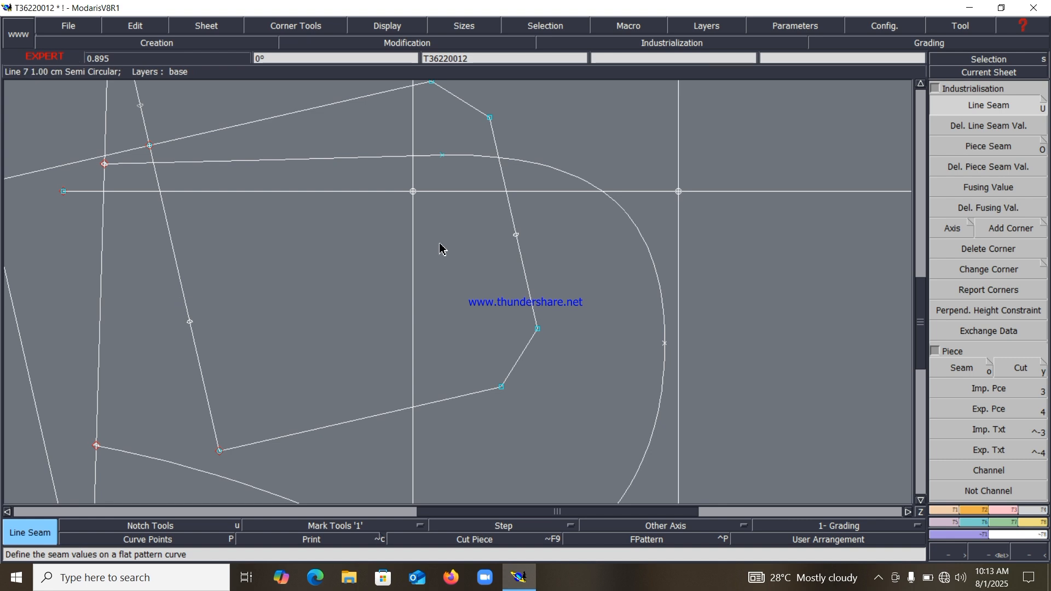
Extract the tall rectangle and the patch pocket from the pattern as separate seam pieces.
key("F11")
left_click_drag(318, 144, 667, 415)
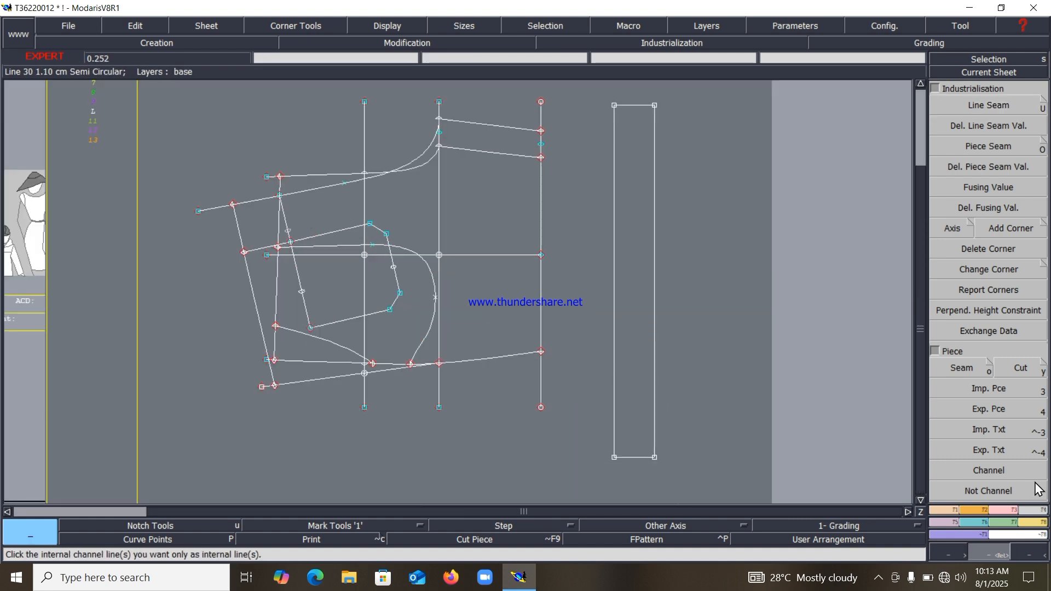
left_click(960, 369)
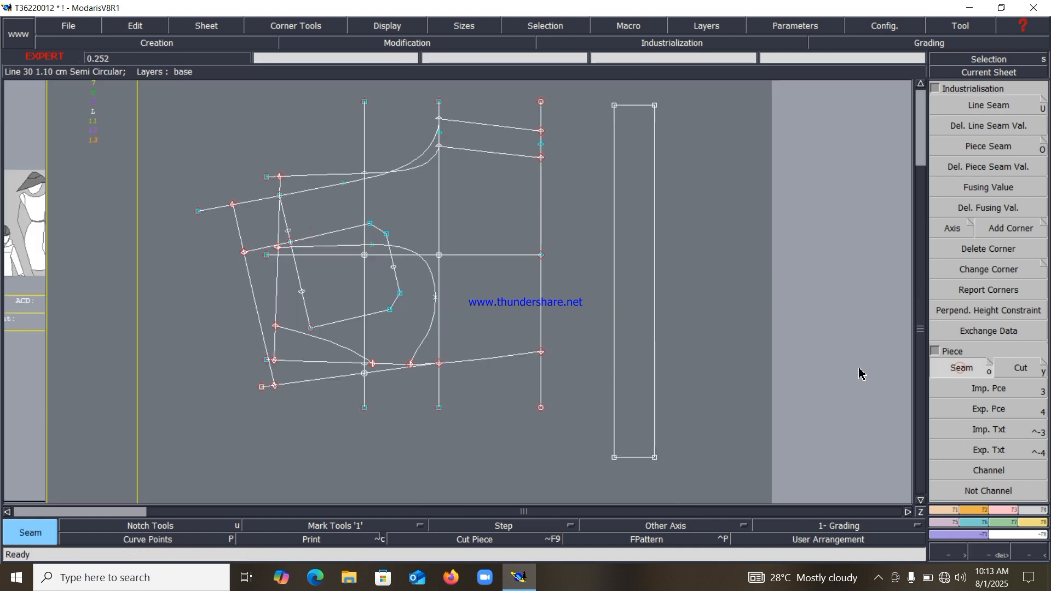
left_click(631, 317)
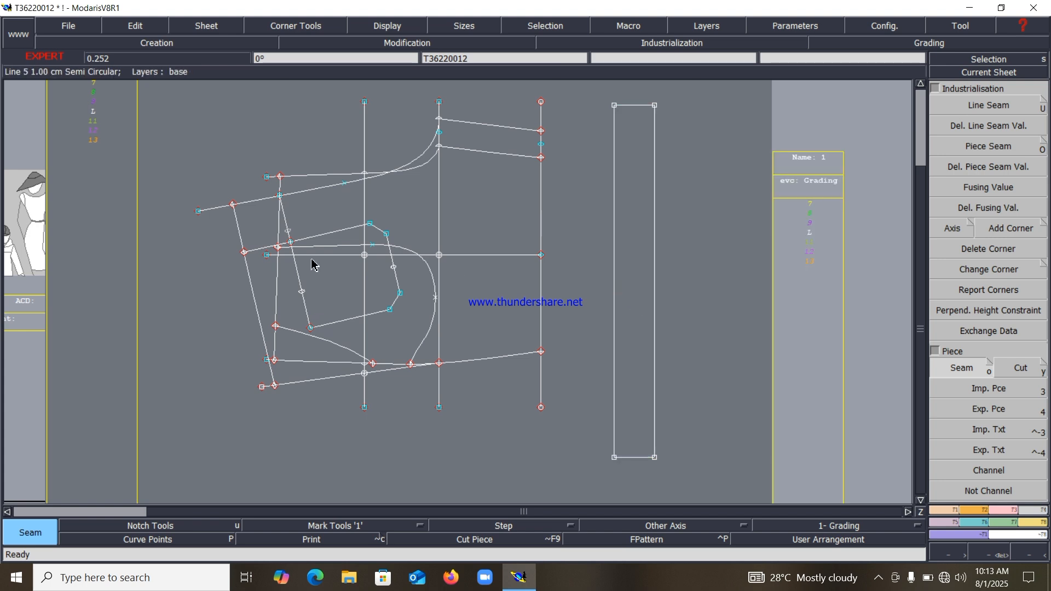
scroll(311, 264, "up", 1)
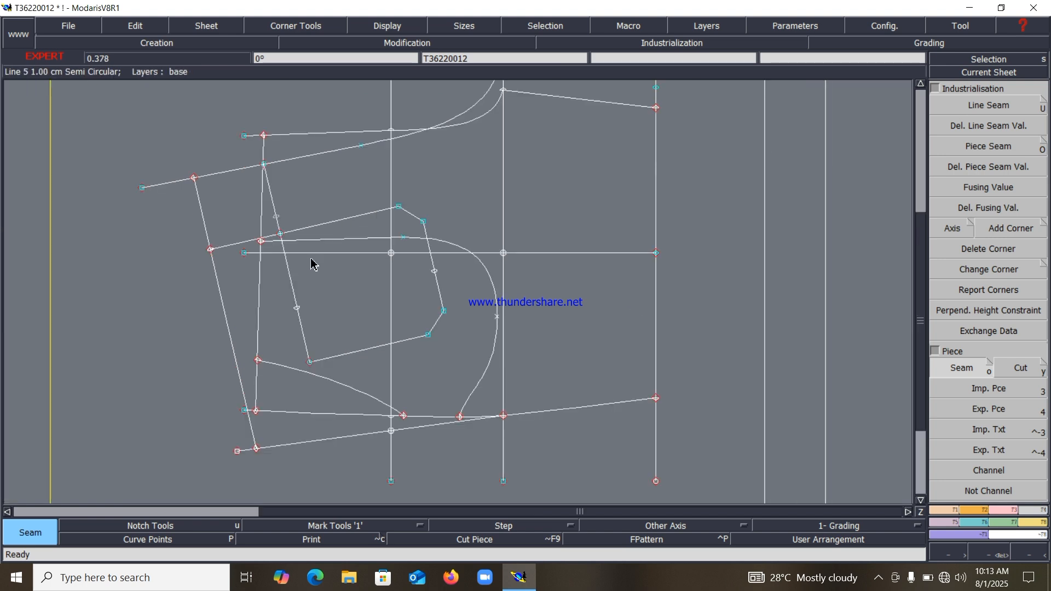
left_click(335, 301)
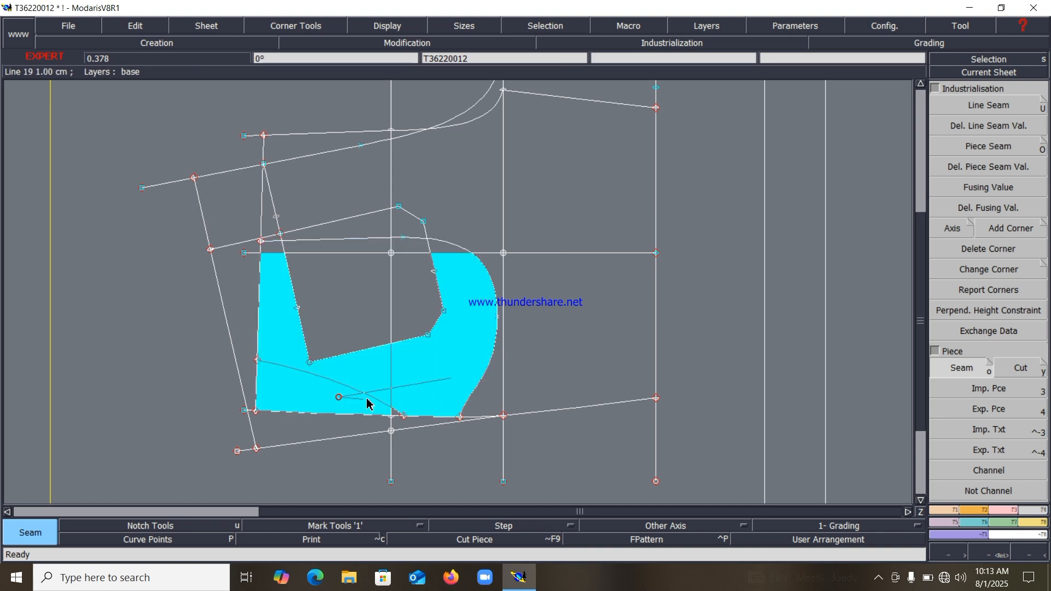
Extract the full rounded pocket bag, including the corner beyond the curved pocket opening, as a seam piece.
left_click(394, 410)
left_click(395, 308)
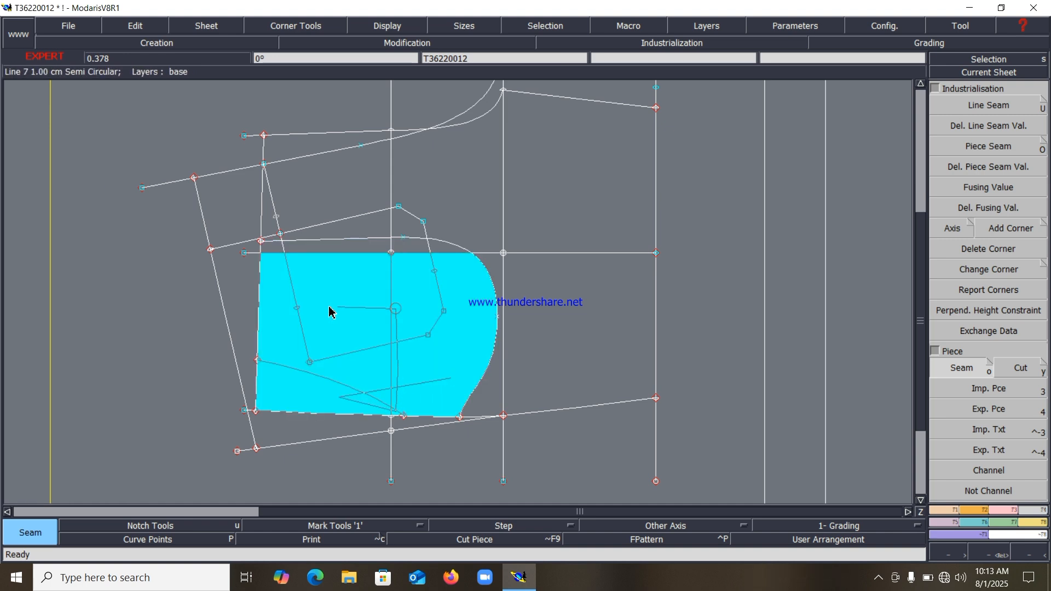
left_click(273, 253)
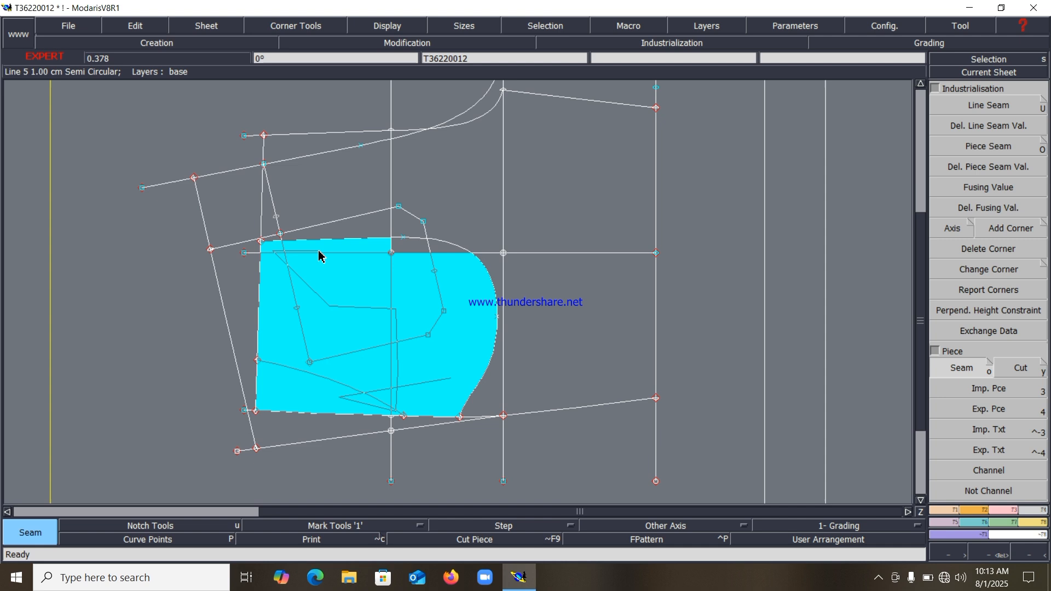
left_click(408, 253)
left_click(434, 252)
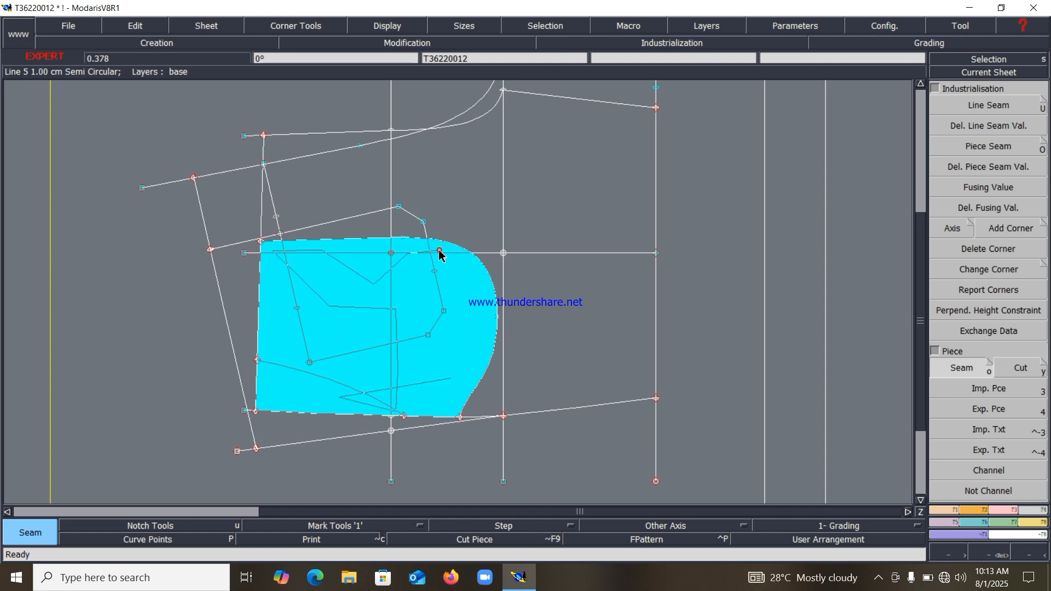
right_click(438, 328)
Extract the front trouser panel, leaving out the corner beyond the curved pocket opening, as a seam piece.
left_click(580, 348)
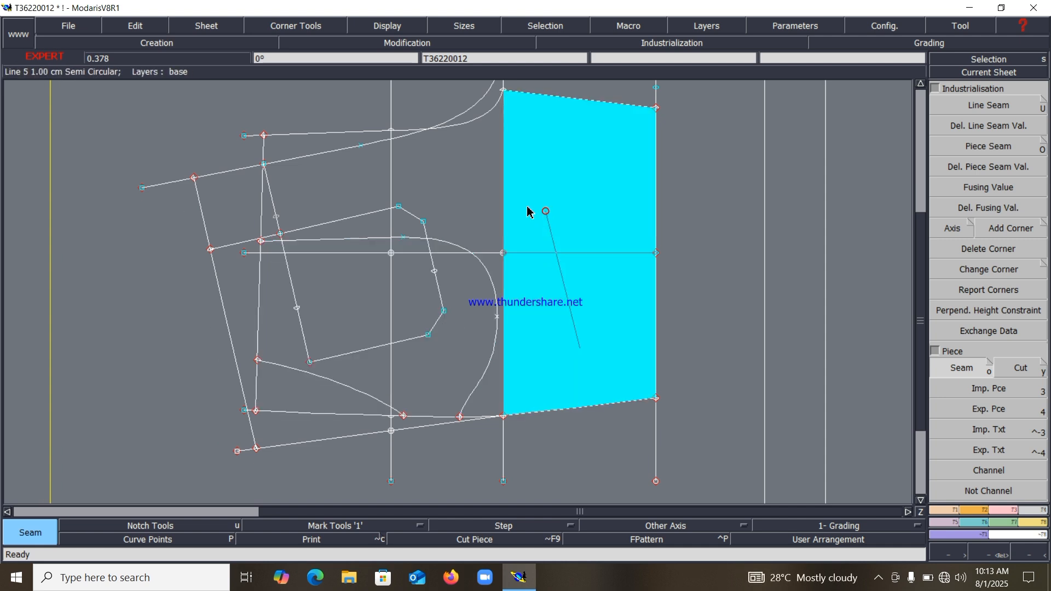
left_click(546, 210)
left_click(468, 187)
left_click(406, 136)
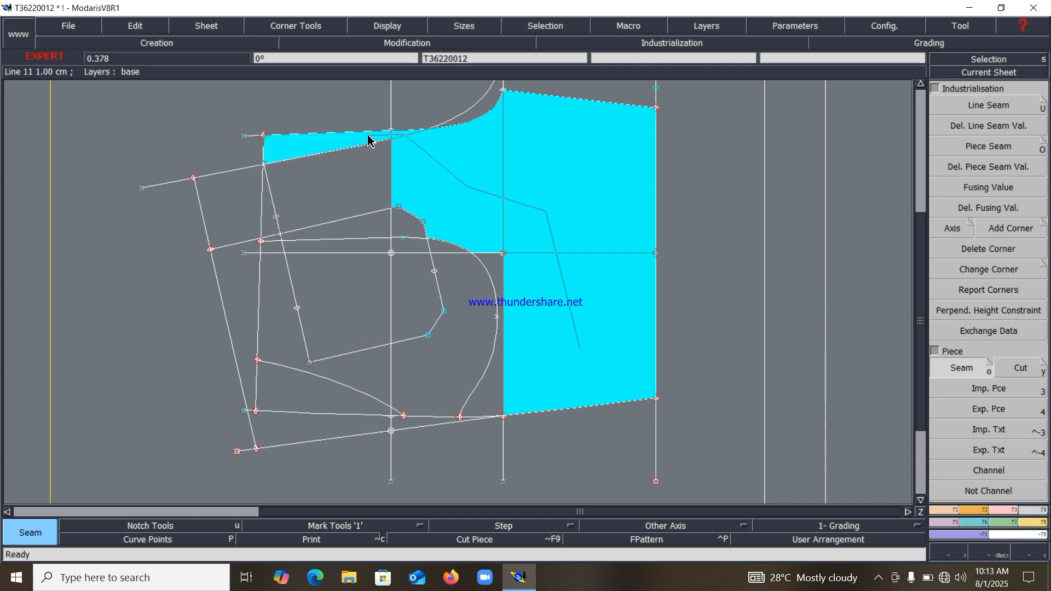
left_click(367, 135)
left_click(325, 206)
left_click(276, 217)
left_click(276, 248)
left_click(276, 266)
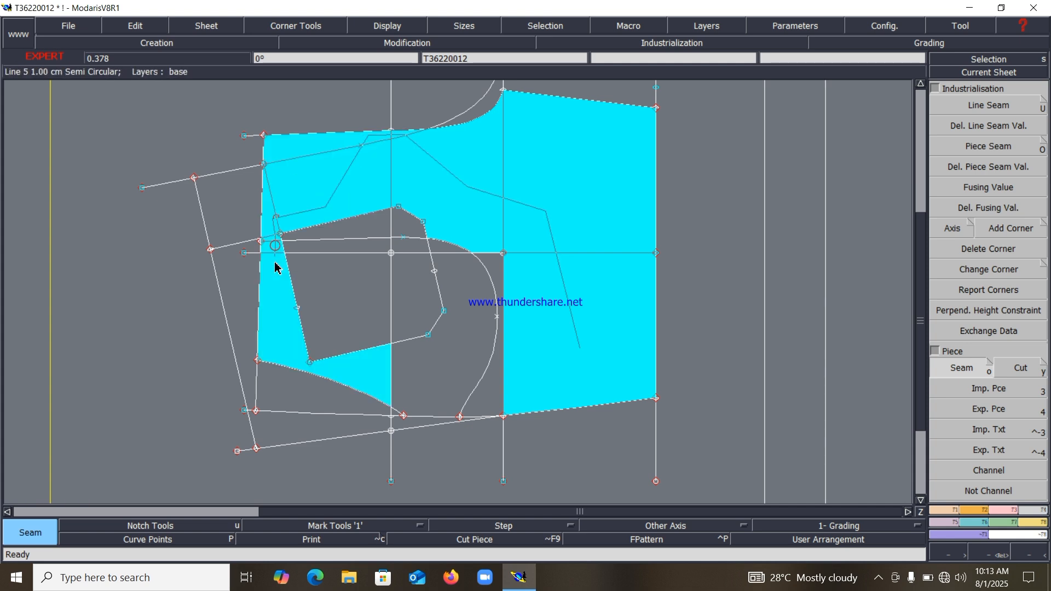
left_click(344, 267)
left_click(343, 237)
left_click(384, 225)
left_click(404, 223)
left_click(406, 252)
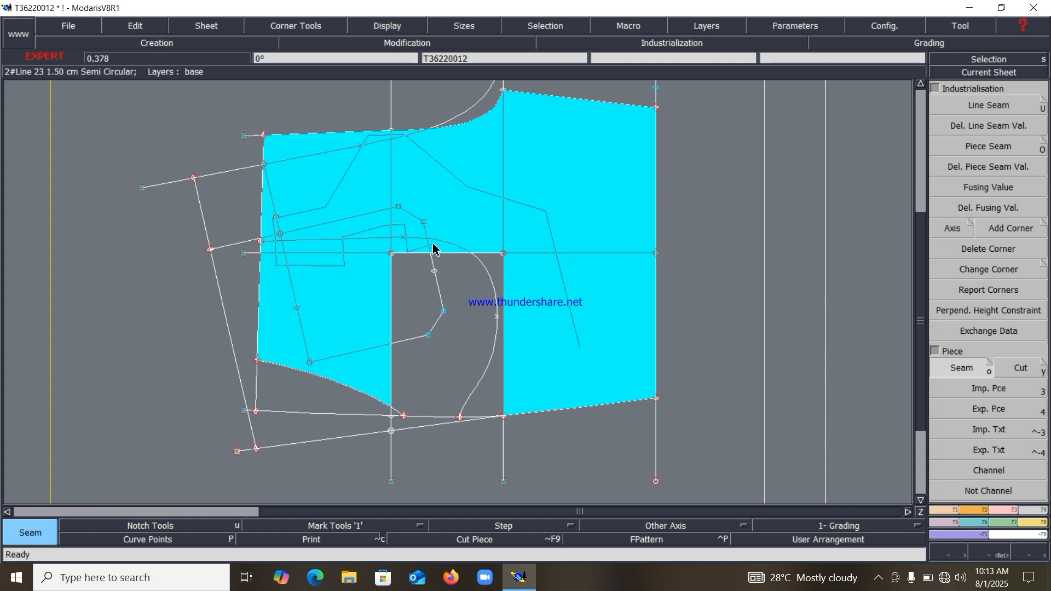
left_click(447, 241)
left_click(454, 270)
left_click(414, 278)
left_click(489, 265)
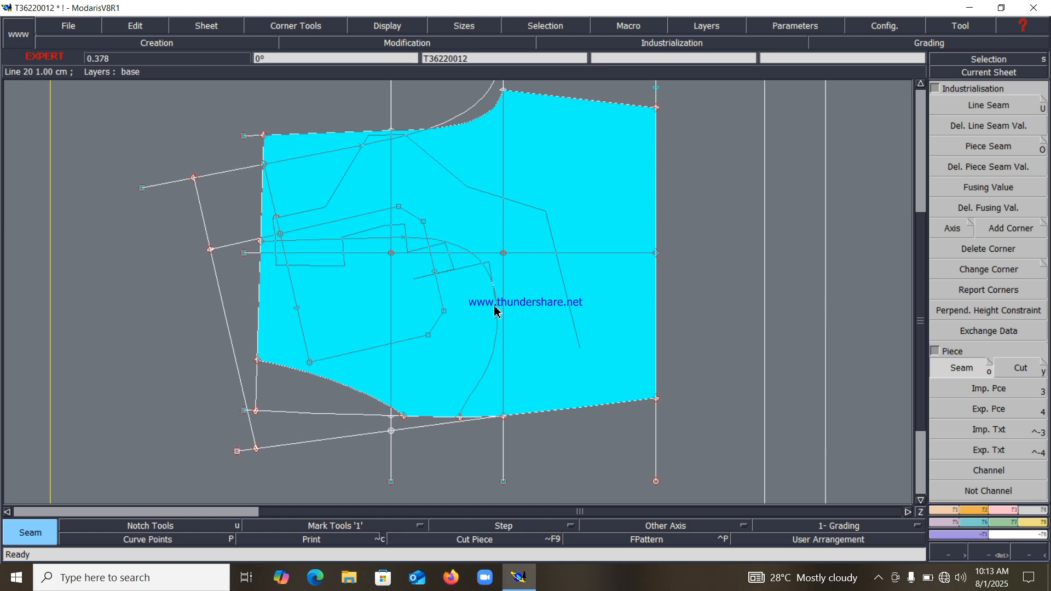
right_click(463, 205)
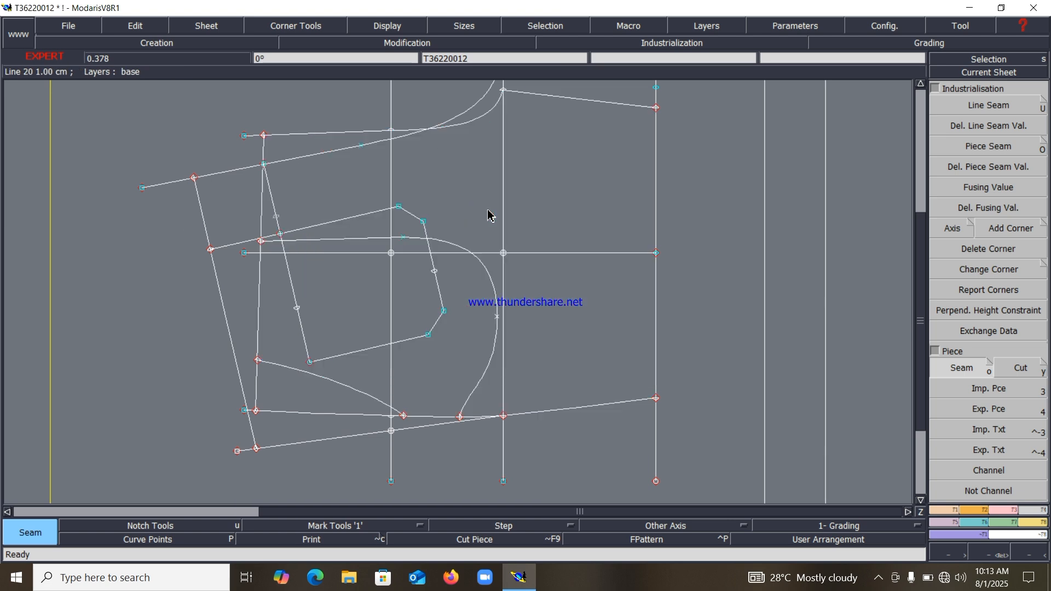
Extract the back trouser panel without its waist corner section as a seam piece.
left_click(558, 317)
mouse_move(535, 91)
left_mouse_down()
mouse_move(503, 90)
mouse_move(497, 103)
mouse_move(484, 325)
left_mouse_up()
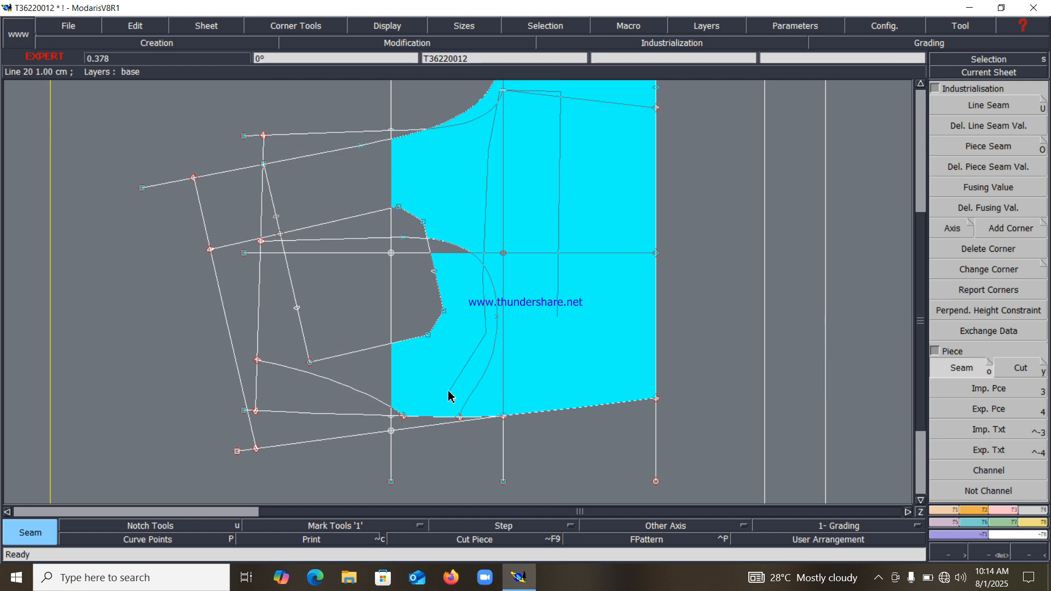
mouse_move(450, 395)
left_mouse_down()
mouse_move(438, 413)
mouse_move(408, 422)
mouse_move(436, 254)
mouse_move(404, 253)
mouse_move(403, 225)
mouse_move(381, 205)
left_mouse_up()
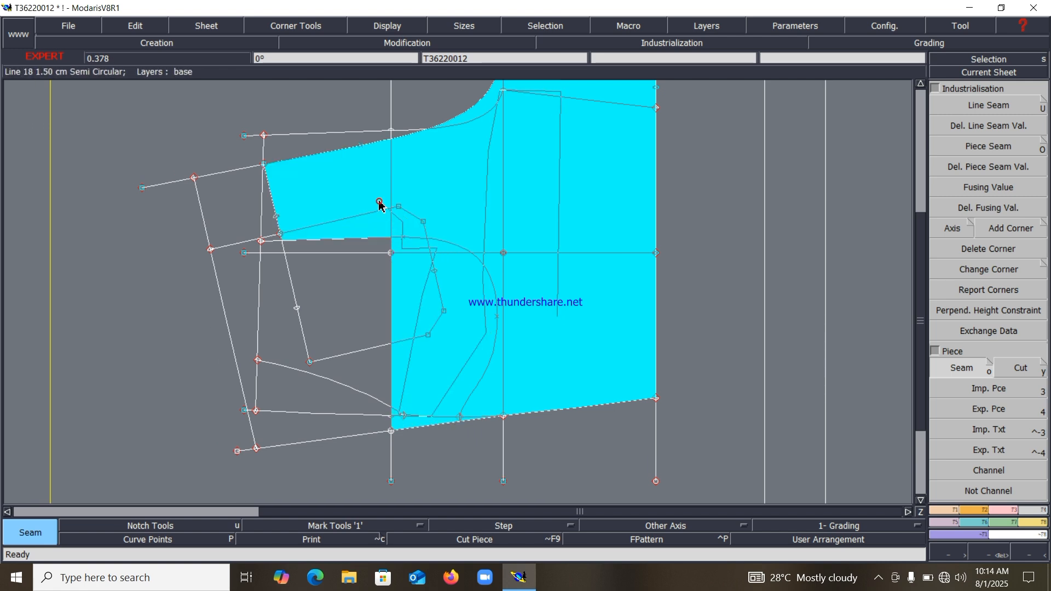
mouse_move(366, 164)
left_mouse_down()
mouse_move(367, 146)
mouse_move(413, 164)
mouse_move(401, 140)
mouse_move(382, 179)
left_mouse_up()
mouse_move(302, 210)
left_mouse_down()
mouse_move(272, 223)
mouse_move(278, 255)
mouse_move(312, 252)
mouse_move(347, 298)
mouse_move(302, 390)
mouse_move(331, 354)
mouse_move(315, 370)
mouse_move(303, 424)
mouse_move(253, 347)
mouse_move(251, 235)
mouse_move(377, 214)
left_mouse_up()
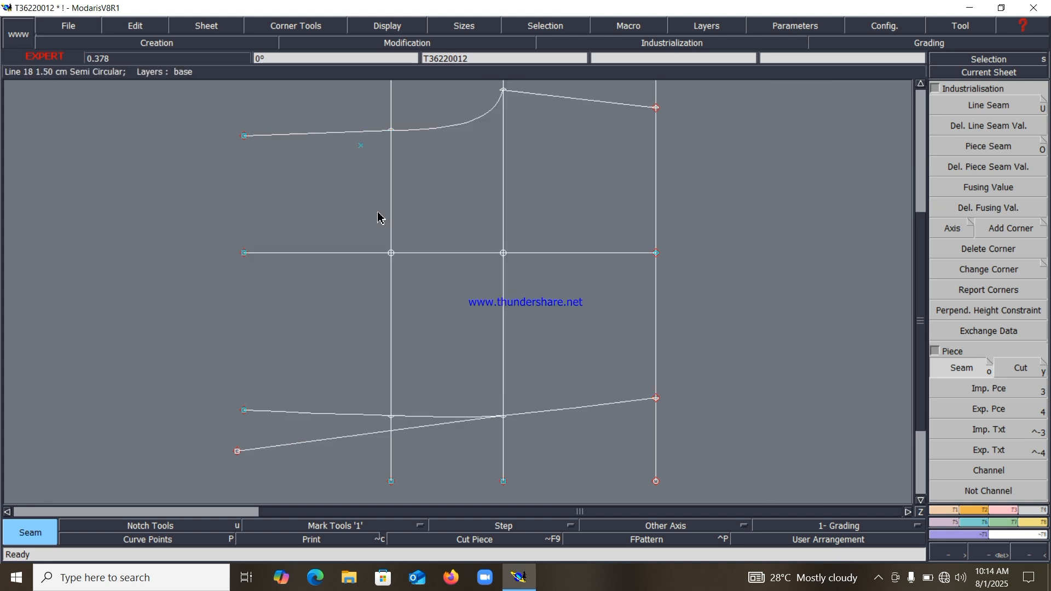
Extract the complete back trouser panel as a seam piece and automatically arrange all sheets on the desk.
mouse_move(562, 86)
left_mouse_down()
mouse_move(481, 97)
mouse_move(491, 106)
mouse_move(404, 192)
mouse_move(321, 193)
mouse_move(261, 206)
mouse_move(253, 227)
mouse_move(274, 257)
mouse_move(331, 237)
mouse_move(411, 230)
mouse_move(410, 241)
mouse_move(442, 243)
mouse_move(411, 233)
mouse_move(555, 285)
mouse_move(432, 397)
mouse_move(425, 424)
mouse_move(383, 403)
mouse_move(383, 329)
mouse_move(416, 303)
mouse_move(330, 423)
mouse_move(334, 363)
mouse_move(460, 267)
left_mouse_up()
key("j")
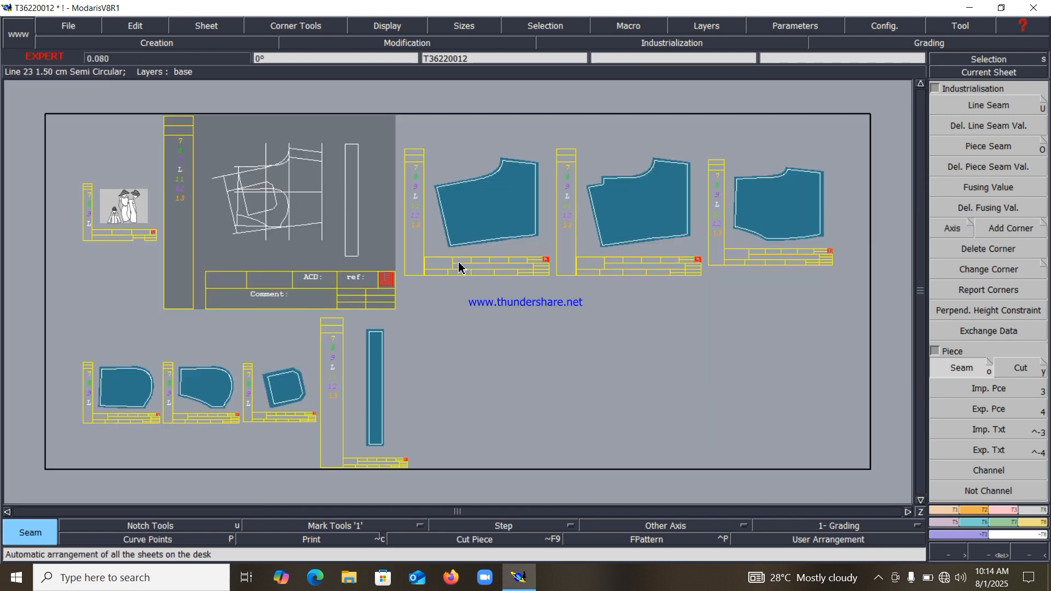
Delete the back trouser panel sheet that lacks the waist corner section and automatically rearrange the remaining sheets on the desk.
key("Delete")
left_click(636, 215)
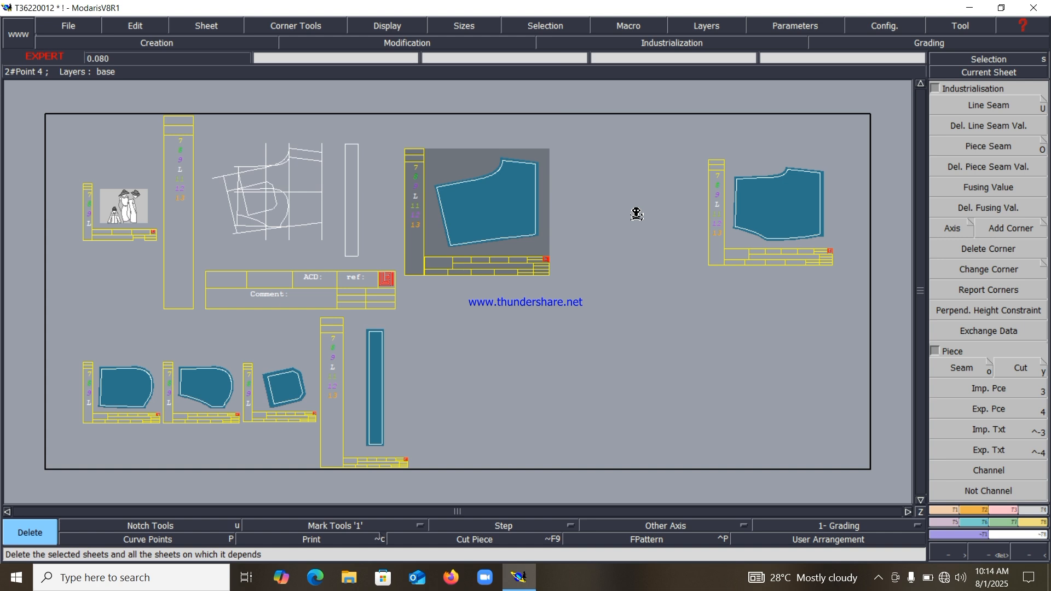
key("j")
key("Return")
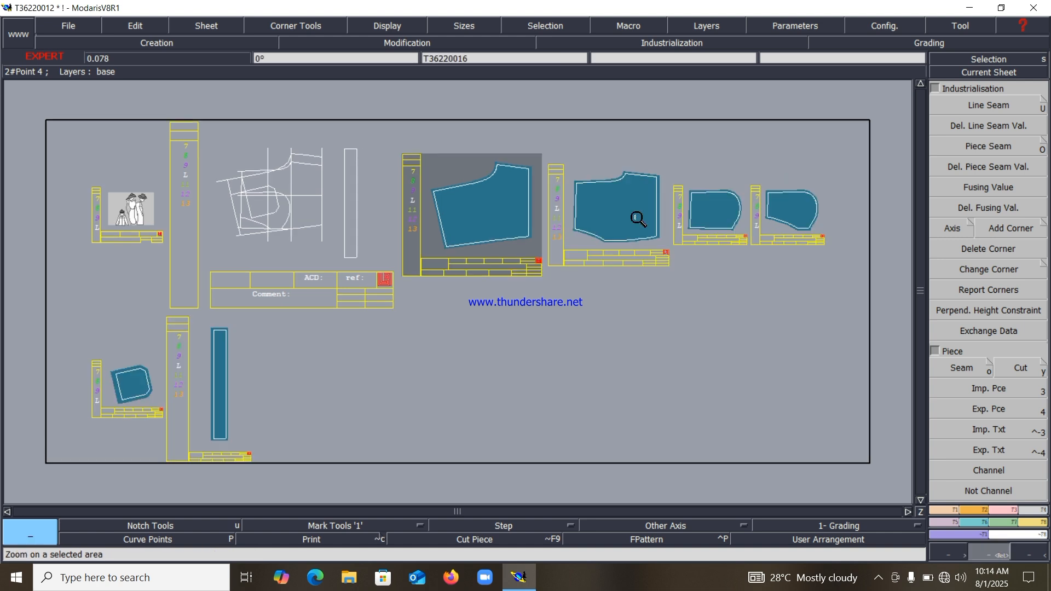
left_click_drag(420, 130, 722, 351)
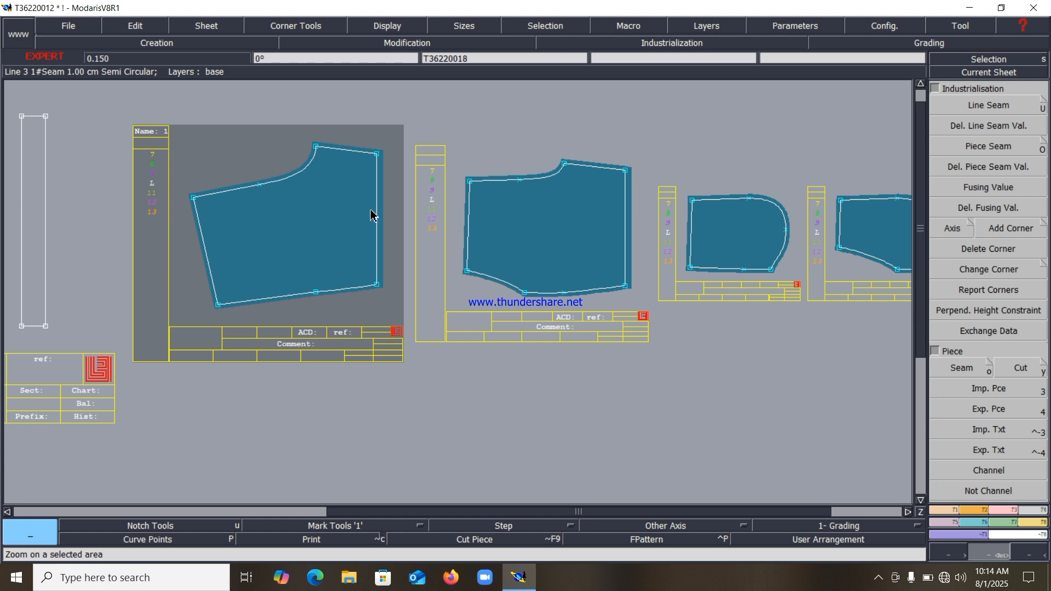
key("j")
key("Return")
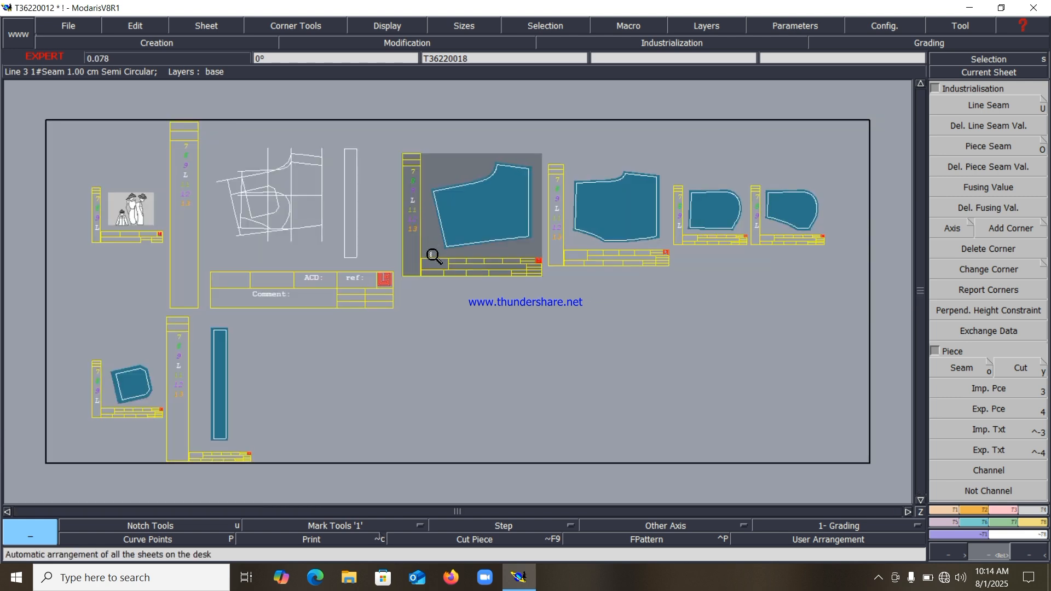
Create a symmetrical double-length piece from the long narrow strip, using its lower short edge as the two-point symmetry axis.
left_click(241, 439)
key("F5")
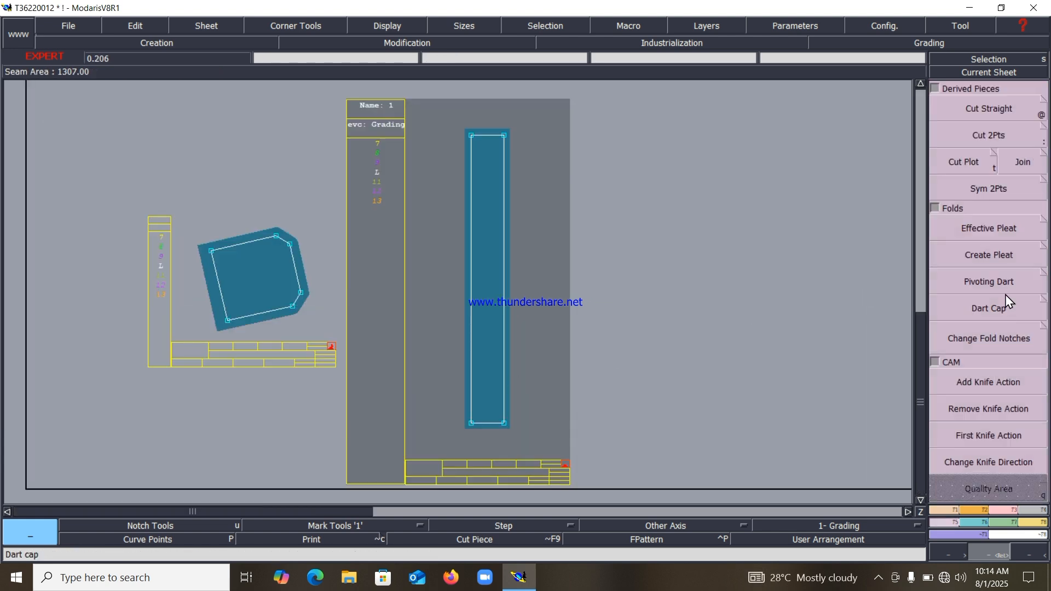
left_click(991, 189)
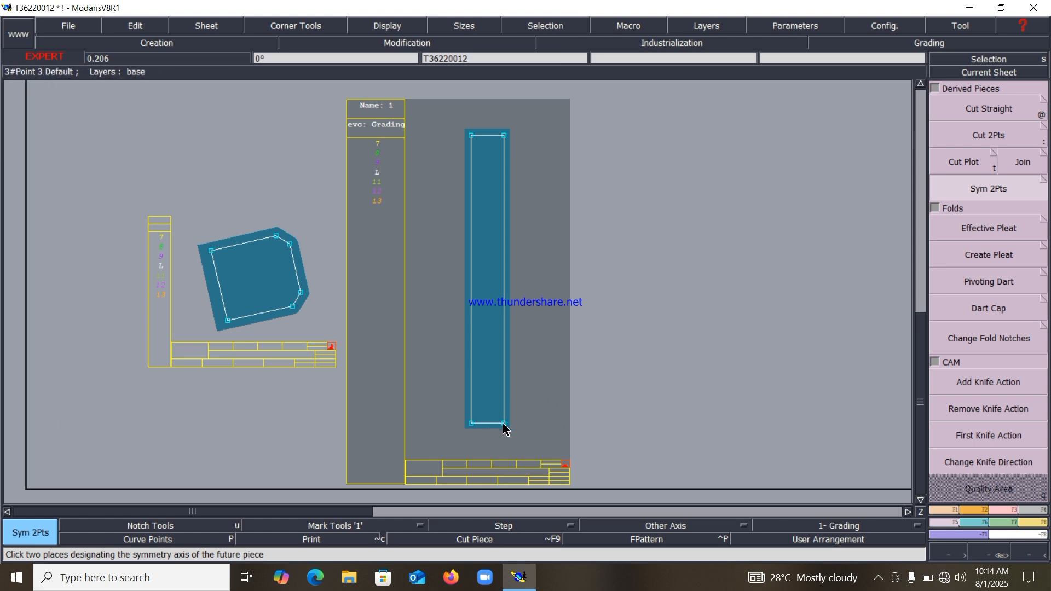
left_click(471, 425)
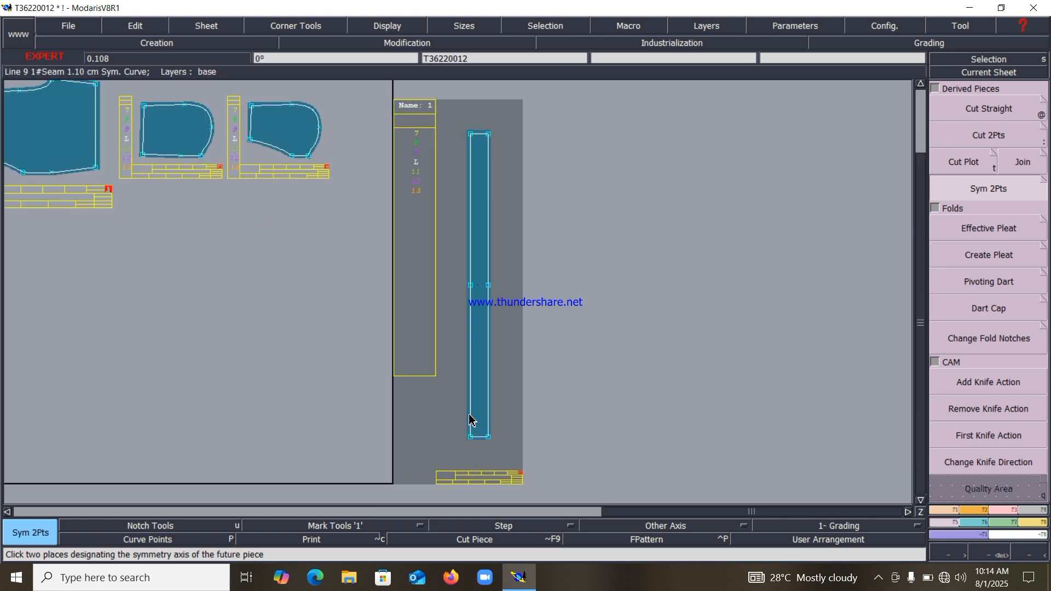
Rotate the tilted patch pocket piece by two points so its lower edge is horizontal, and rearrange the sheets.
key("Page_Up")
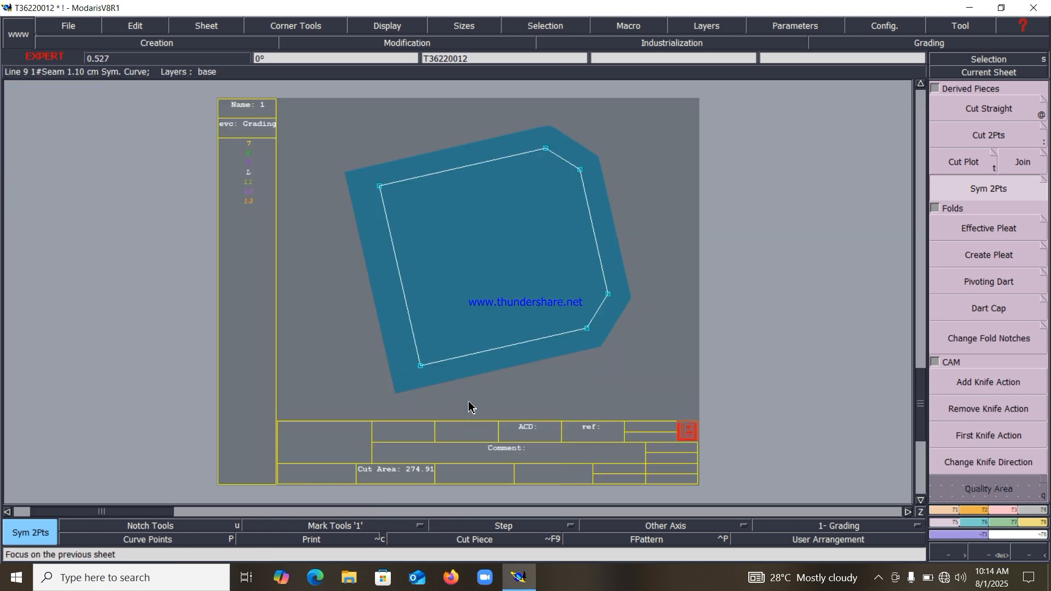
left_click(985, 511)
left_click(984, 386)
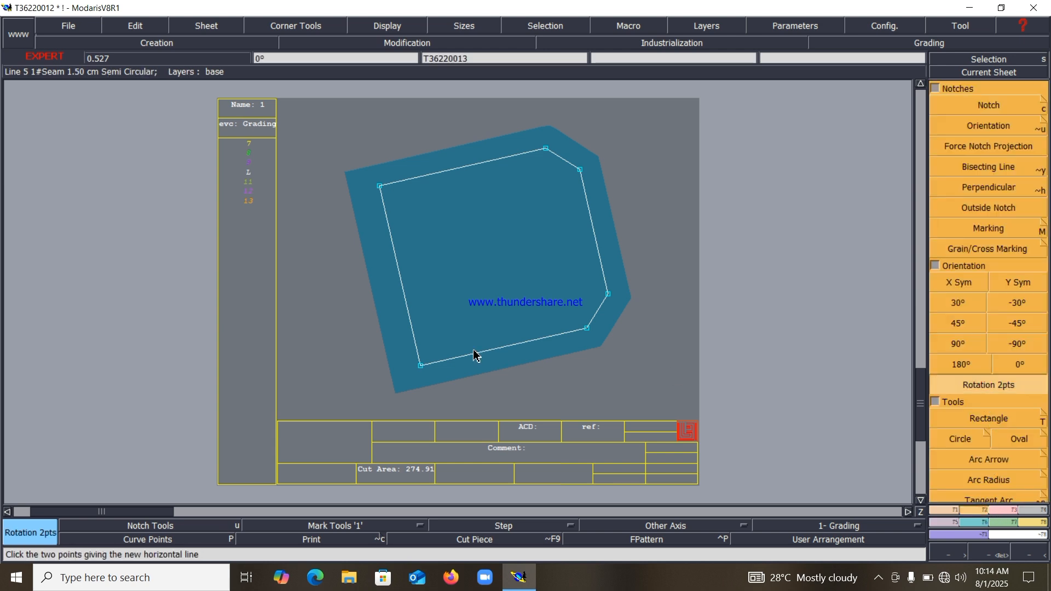
left_click(421, 366)
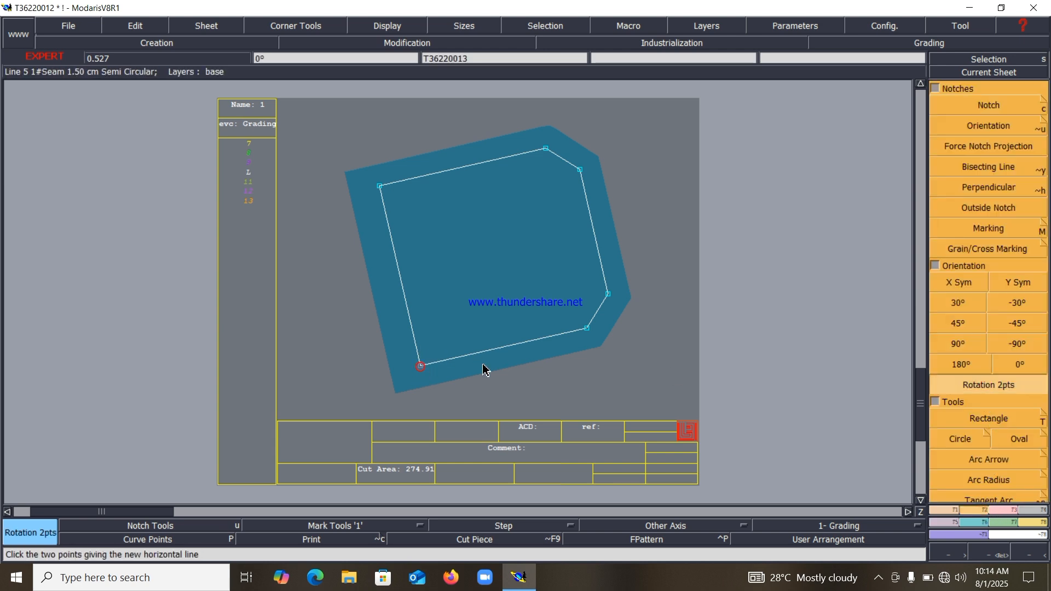
left_click(587, 328)
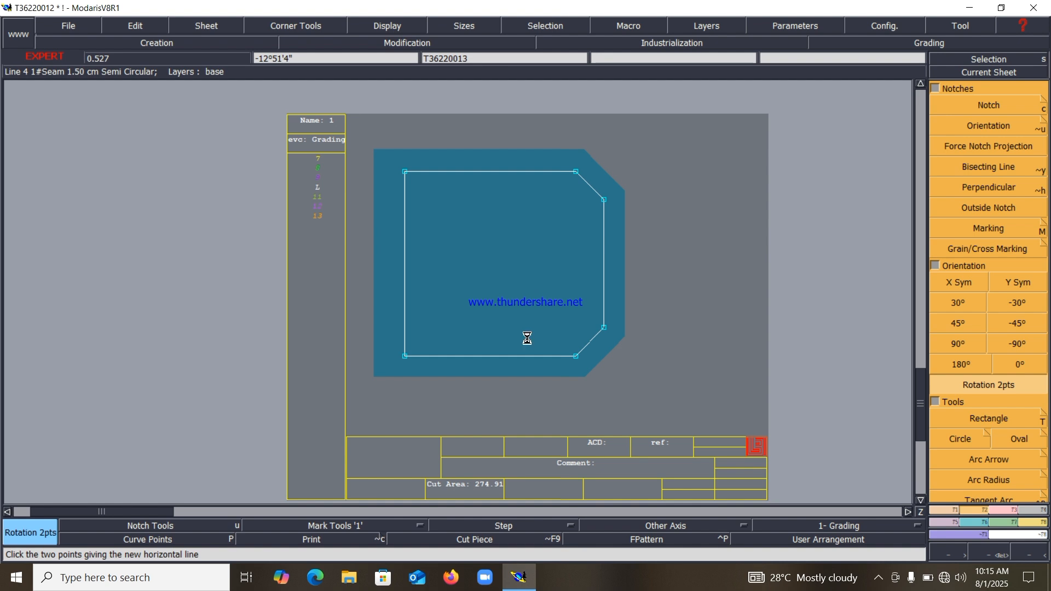
key("a")
key("z")
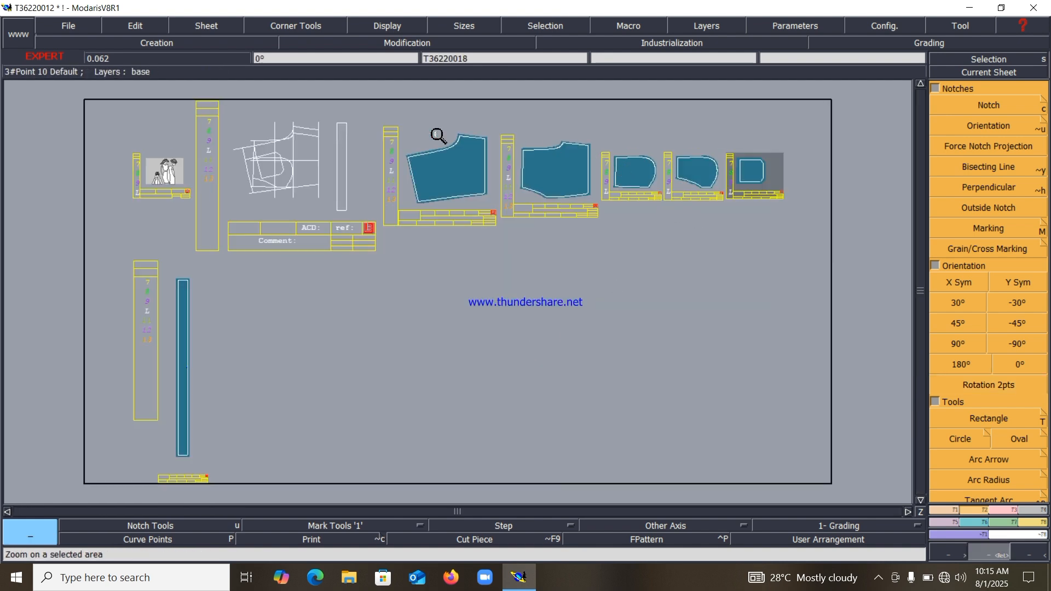
Set the axis type to Grain Line Axis 'DF' and draw a horizontal grain line inside both trouser panels.
left_click_drag(323, 109, 794, 276)
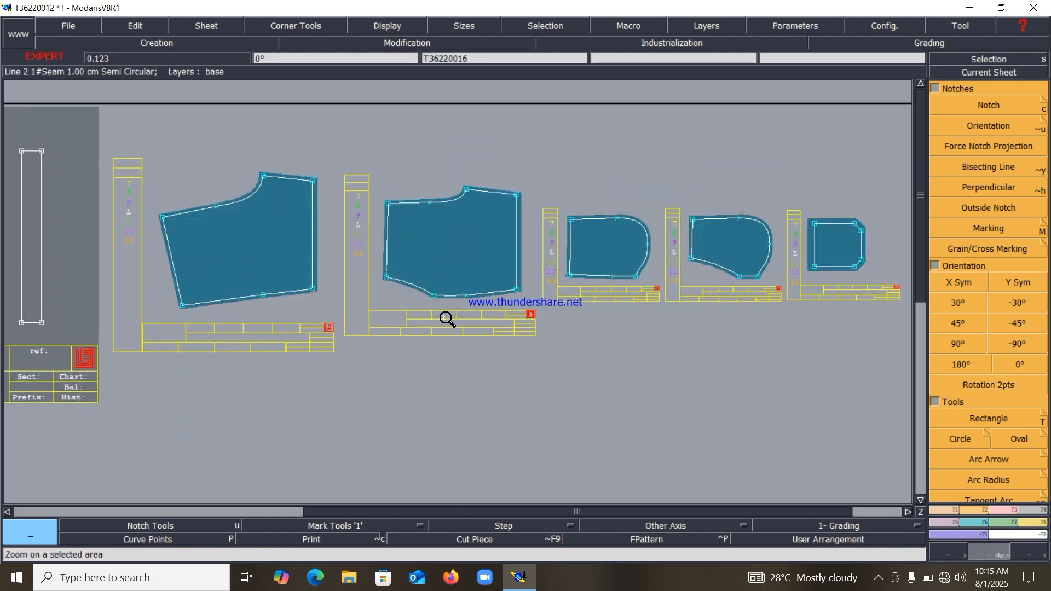
left_click(687, 526)
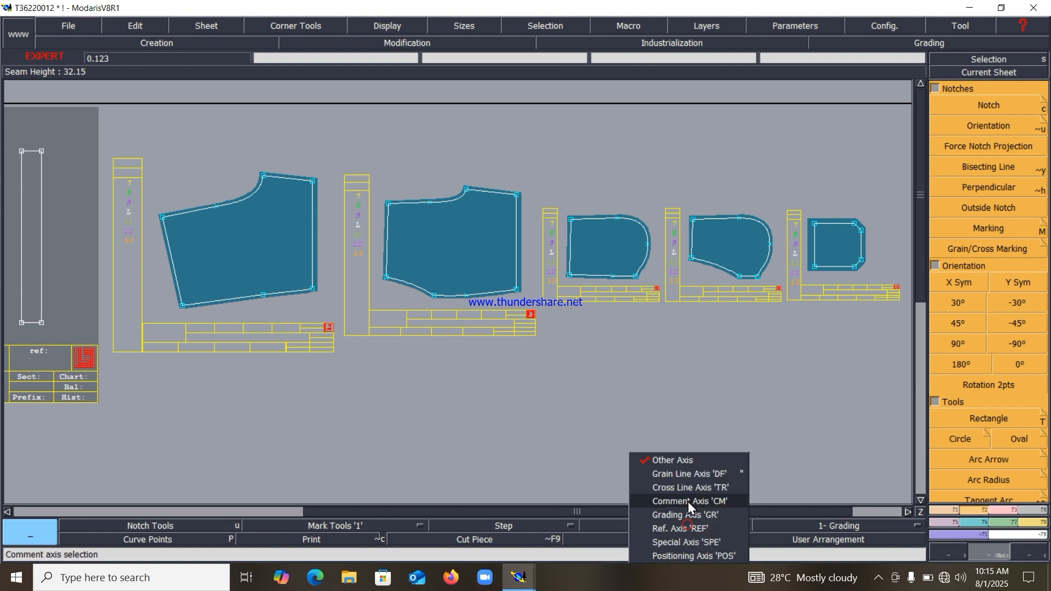
left_click(685, 472)
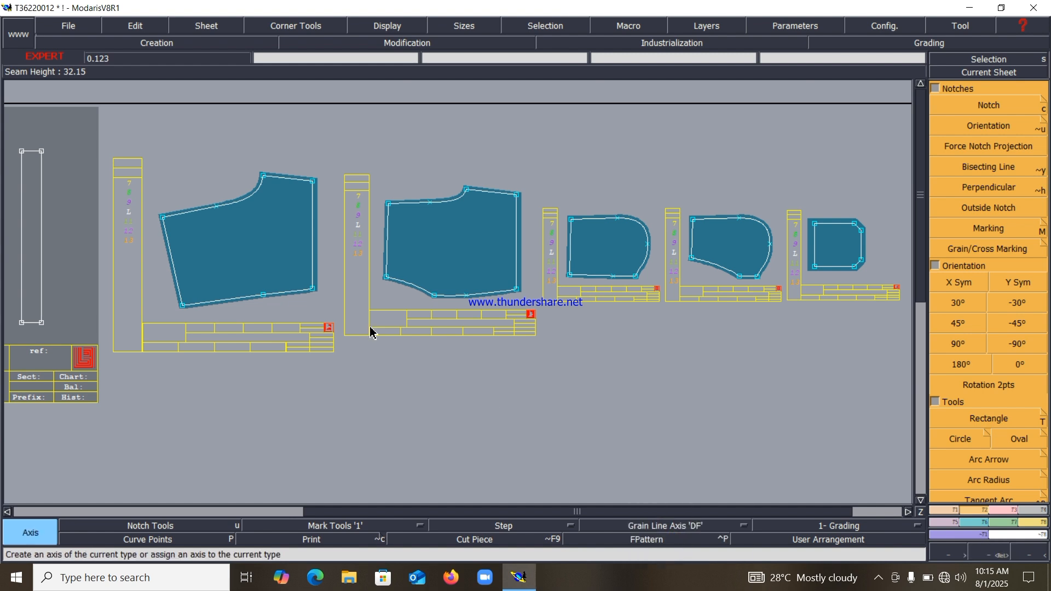
left_click(202, 244)
left_click(269, 244)
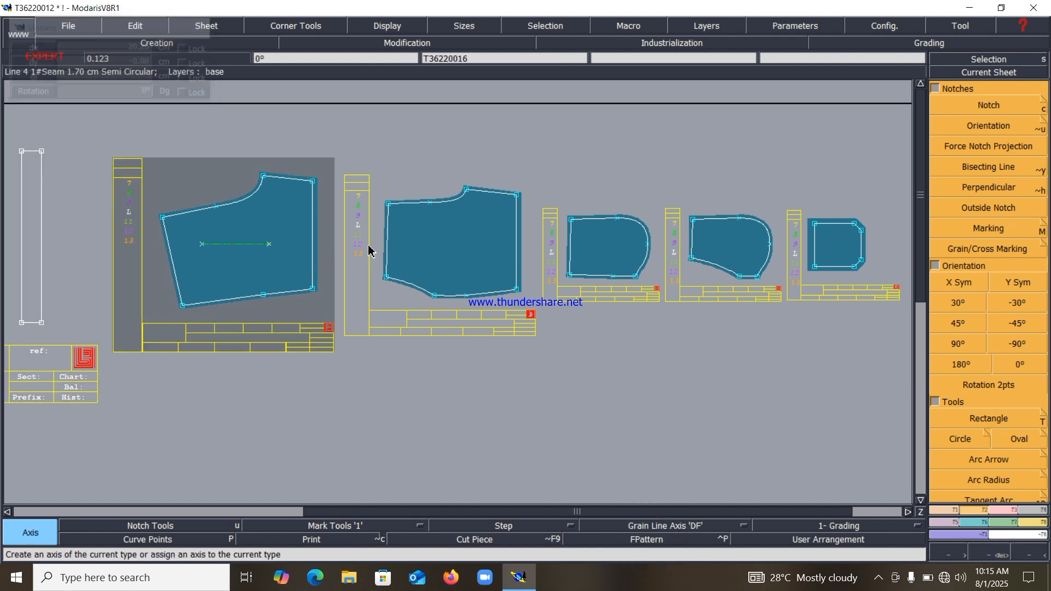
left_click(408, 239)
left_click(493, 238)
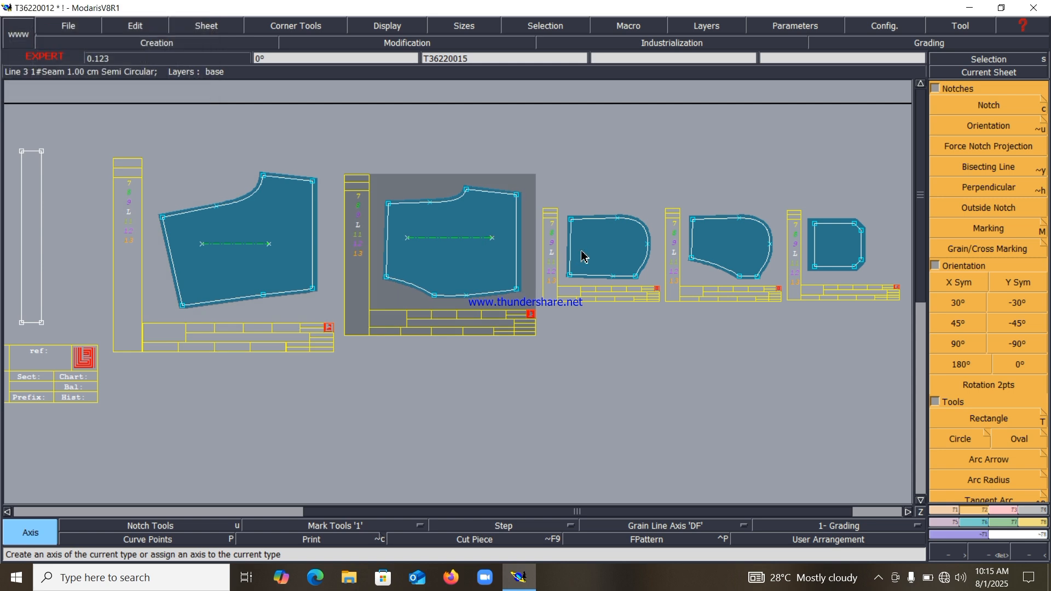
Draw a horizontal grain line inside each of the two rounded pocket bags and the patch pocket piece.
left_click(634, 246)
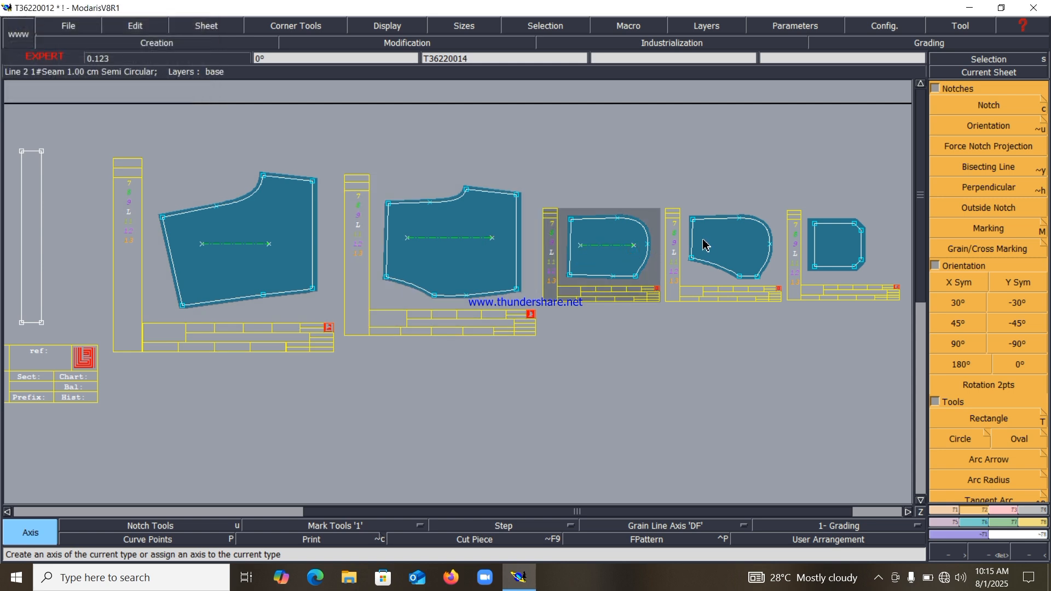
left_click(703, 240)
left_click(754, 239)
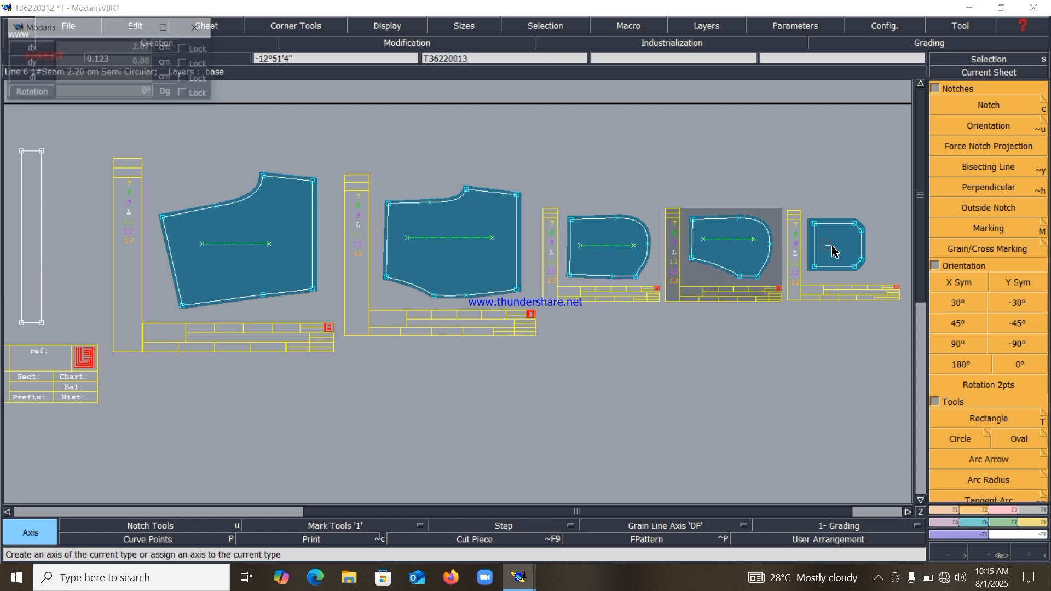
left_click(852, 246)
Draw a horizontal grain line across the mirrored strip, above its middle symmetry line.
key("Page_Down")
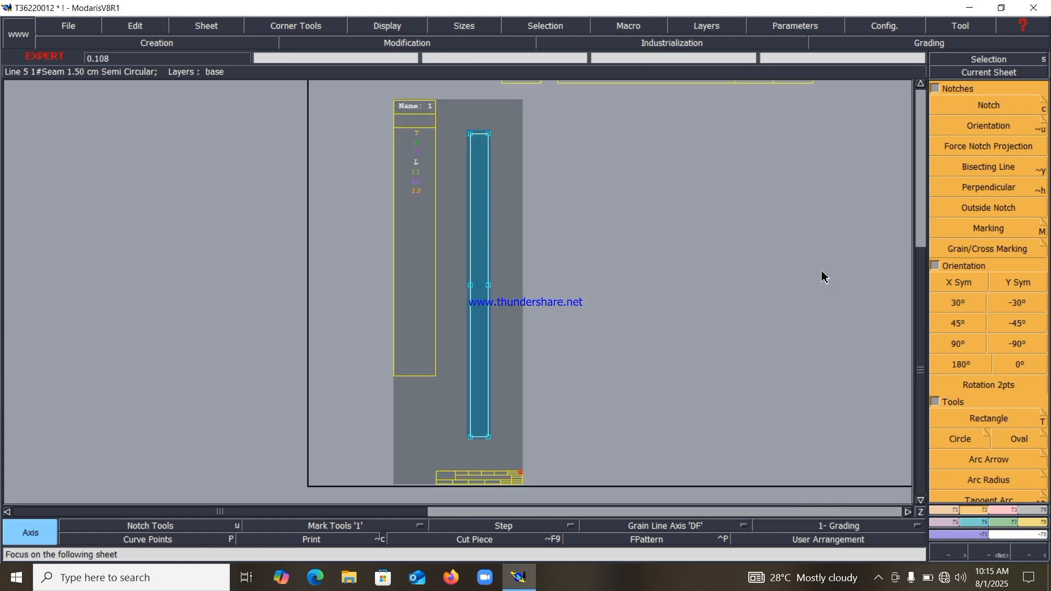
key("z")
left_click_drag(451, 219, 518, 322)
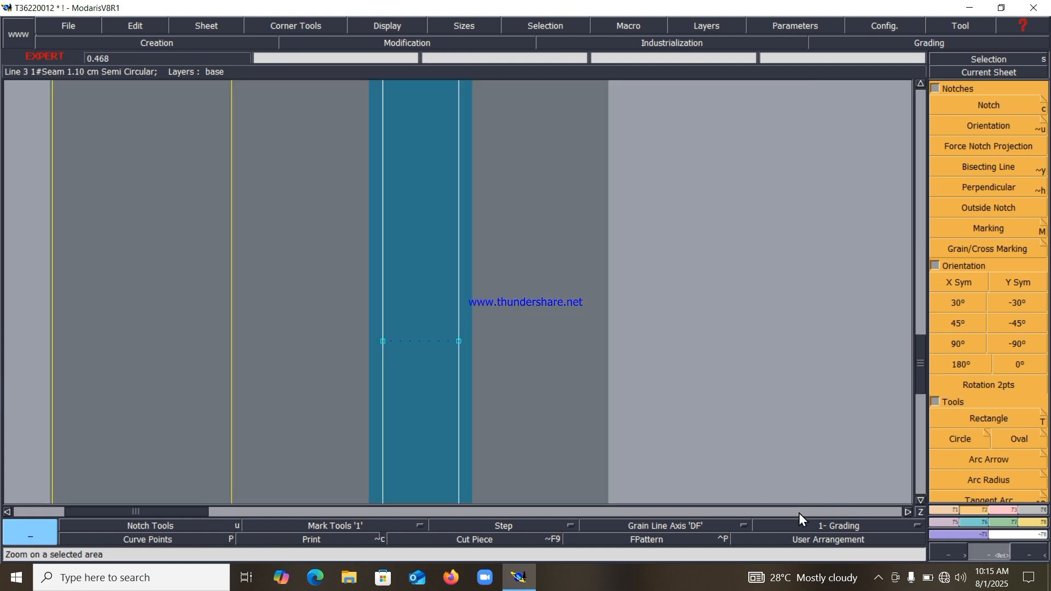
left_click(704, 525)
left_click(695, 450)
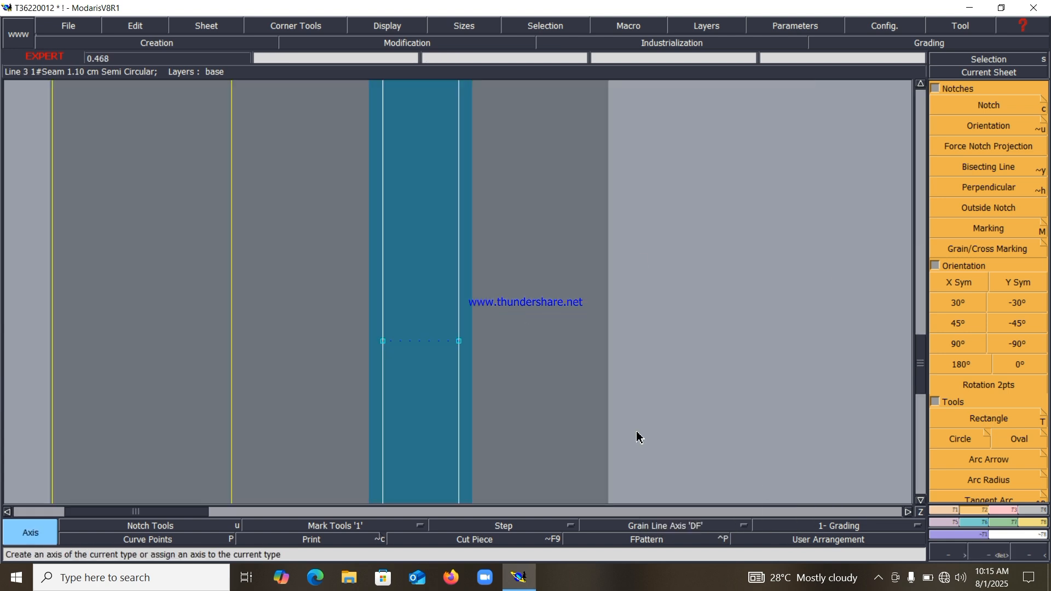
left_click_drag(397, 247, 446, 248)
key("Return")
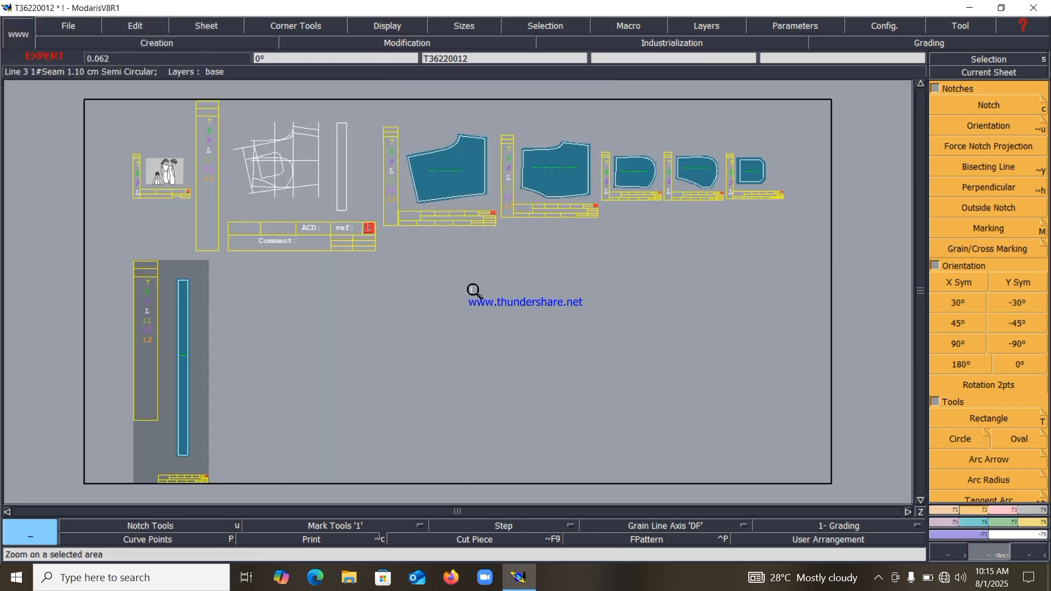
Save the model in the save directory and continue past the anomalies warning.
key("ctrl+s")
left_click(442, 370)
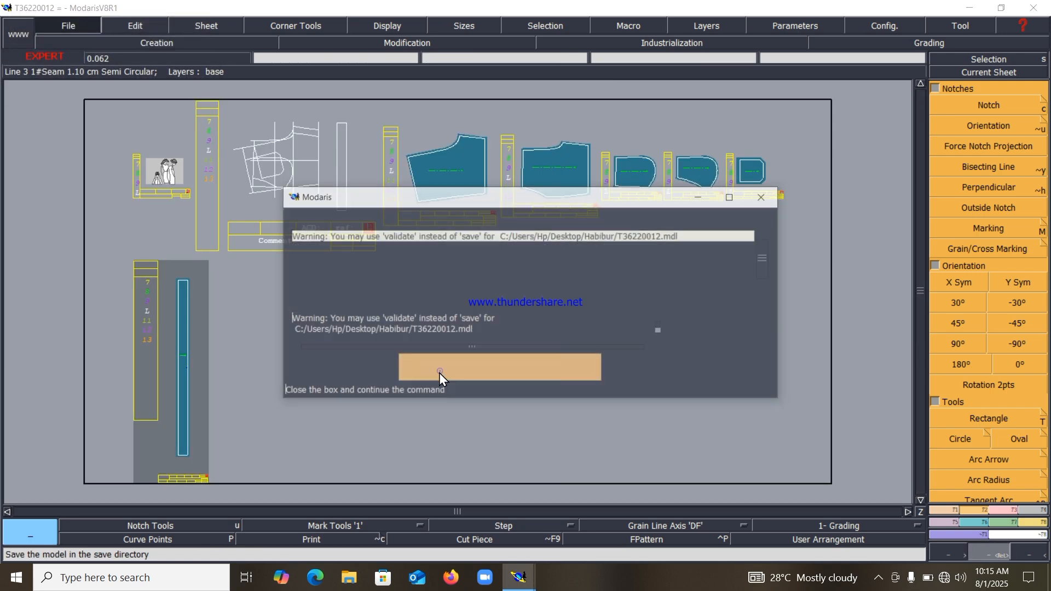
left_click(439, 373)
left_click(438, 372)
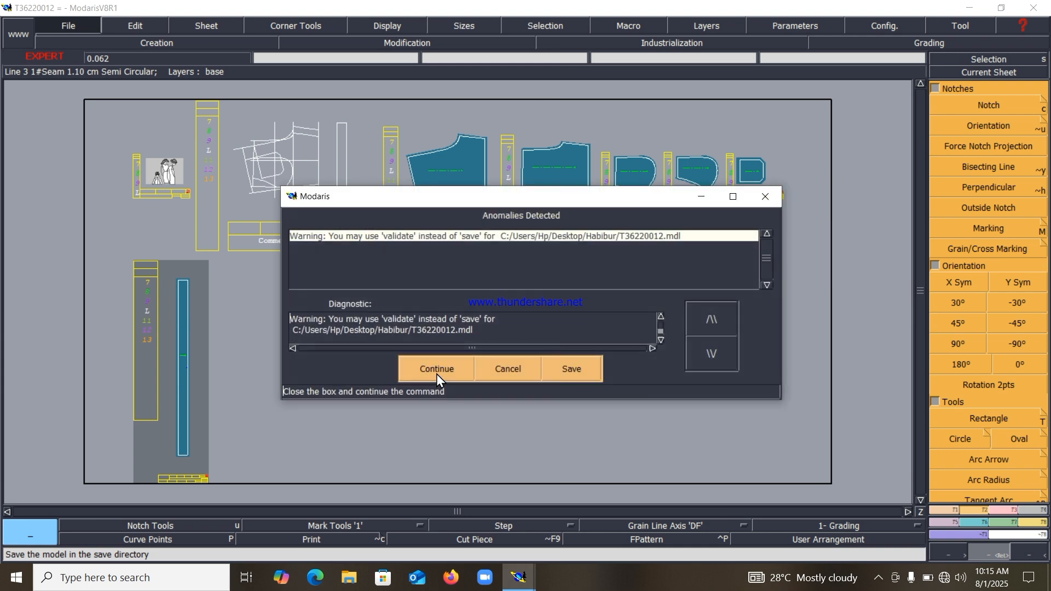
left_click(438, 371)
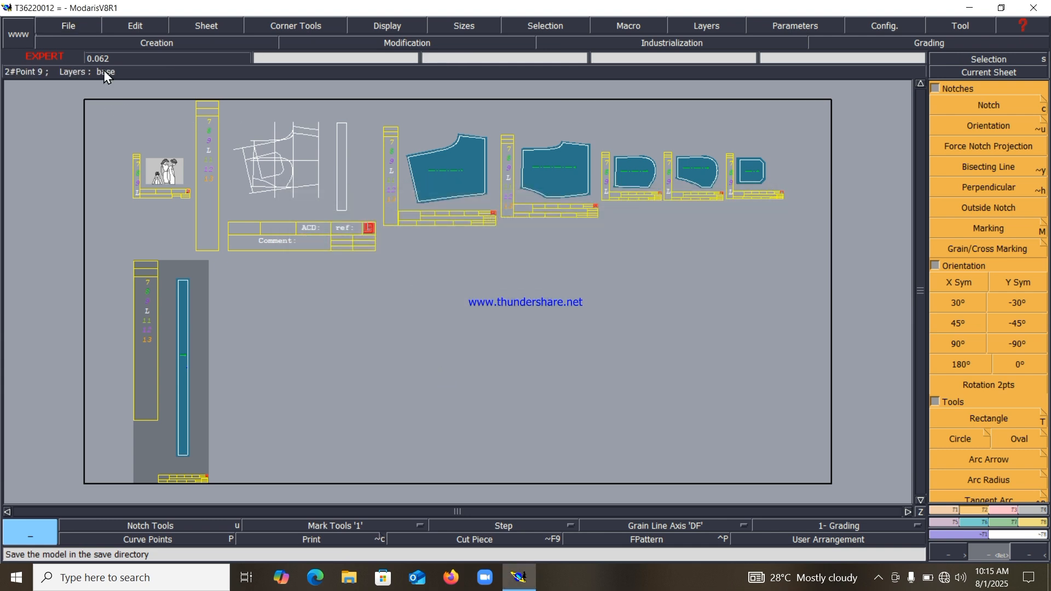
Open the access path settings and choose the personal pattern folder on the Desktop for the Variant Validation Directory.
left_click(72, 27)
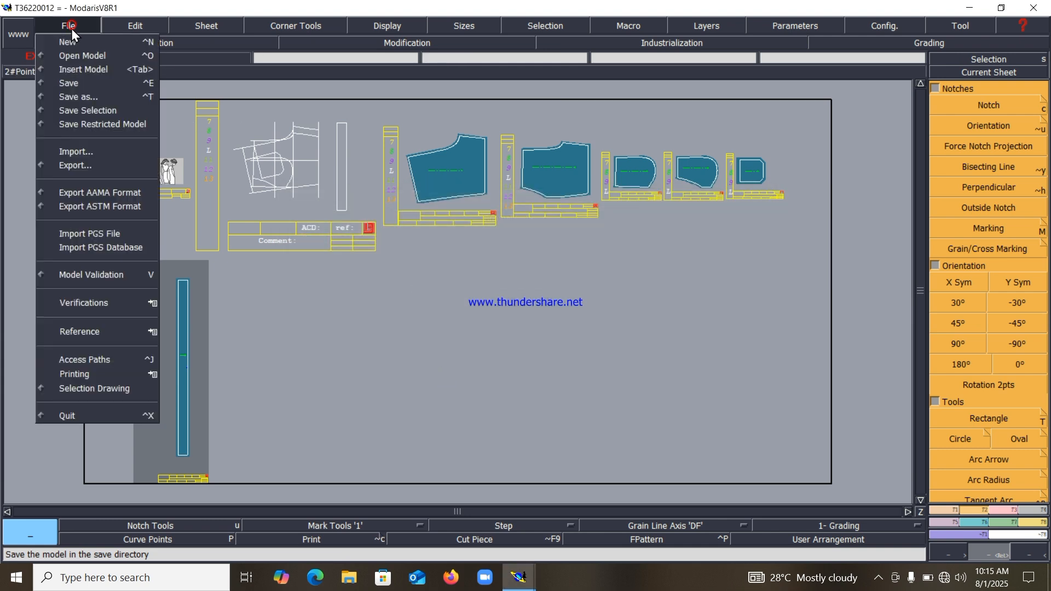
left_click(89, 359)
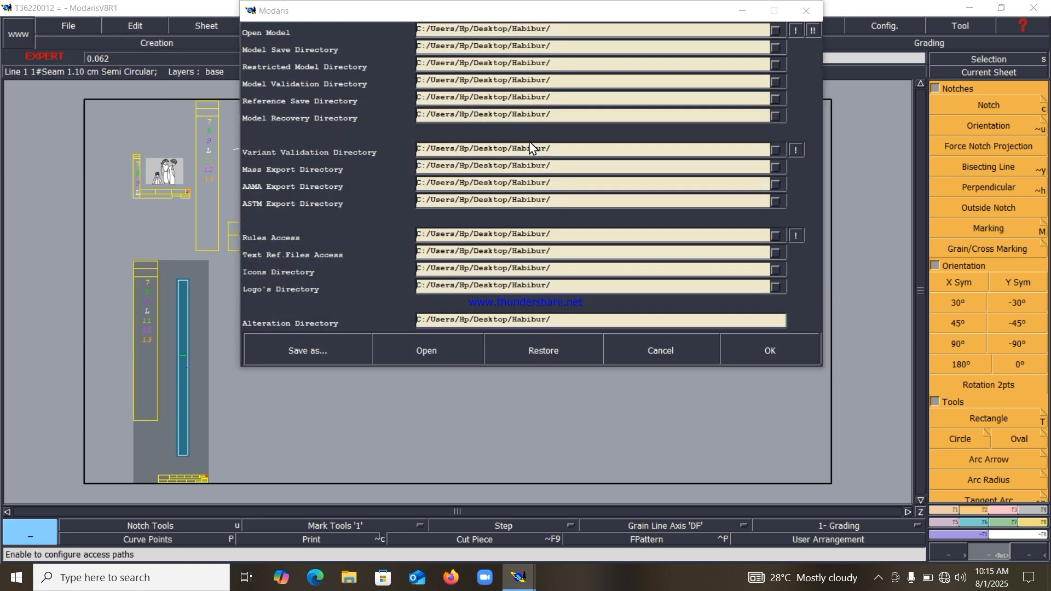
left_click(535, 146)
left_click(479, 310)
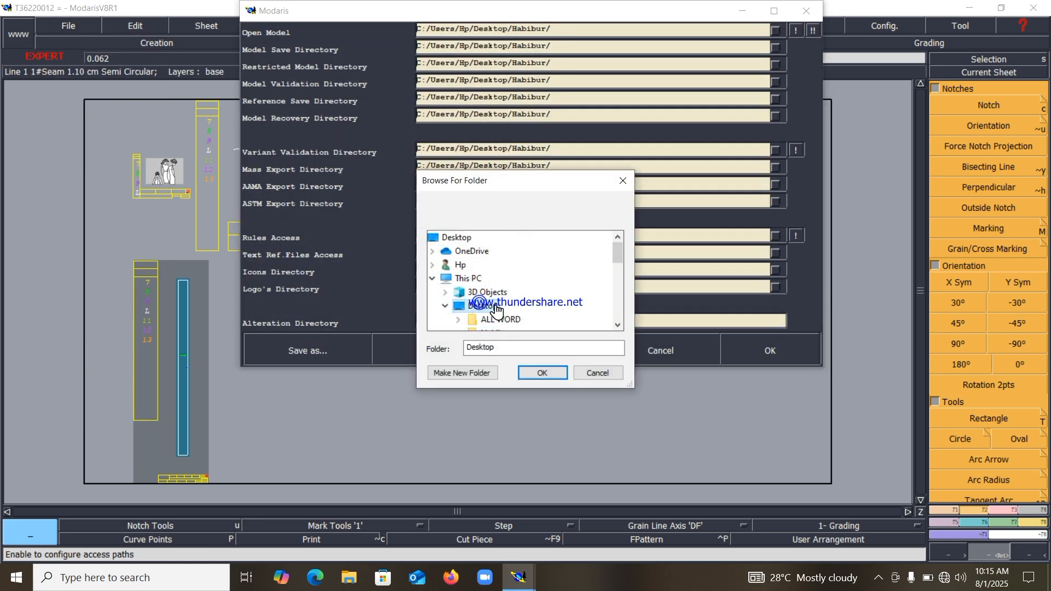
left_click(504, 293)
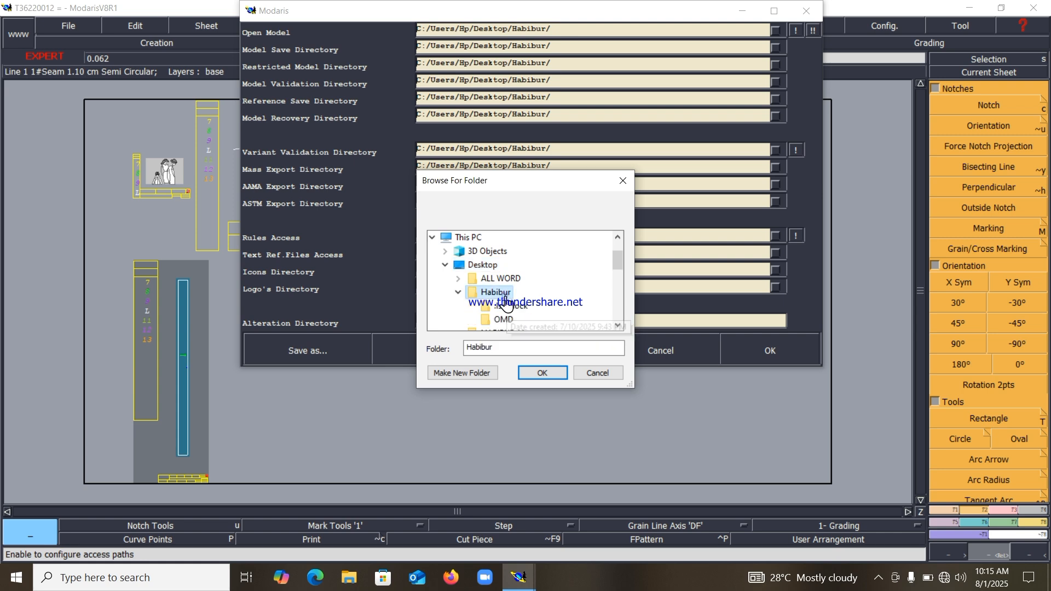
left_click(537, 372)
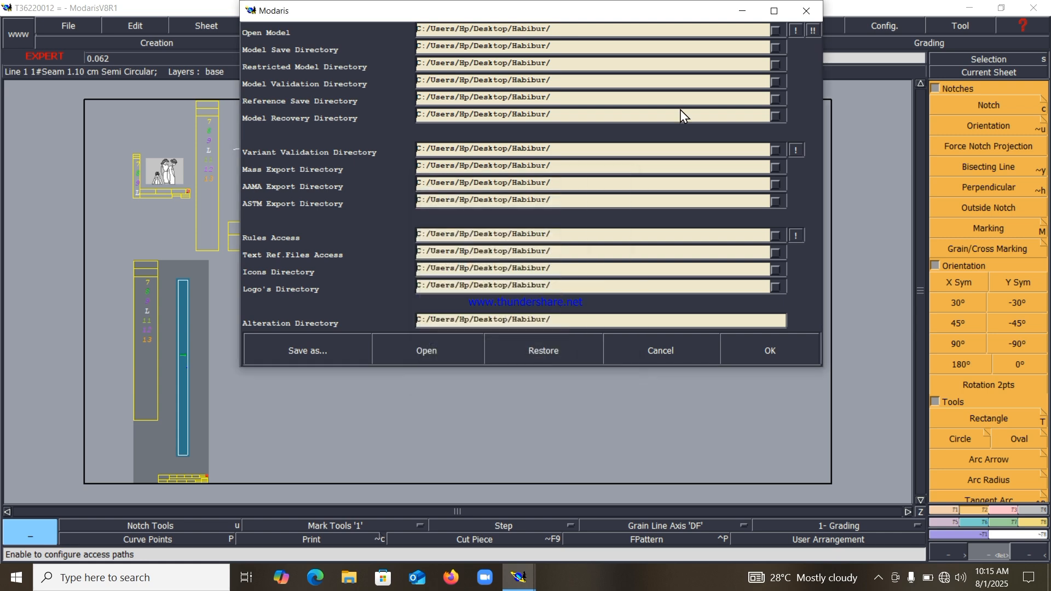
Apply the Open Model, Variant Validation and Rules Access paths to their related directories, and save the model again.
left_click(814, 31)
left_click(797, 152)
left_click(797, 234)
left_click(765, 354)
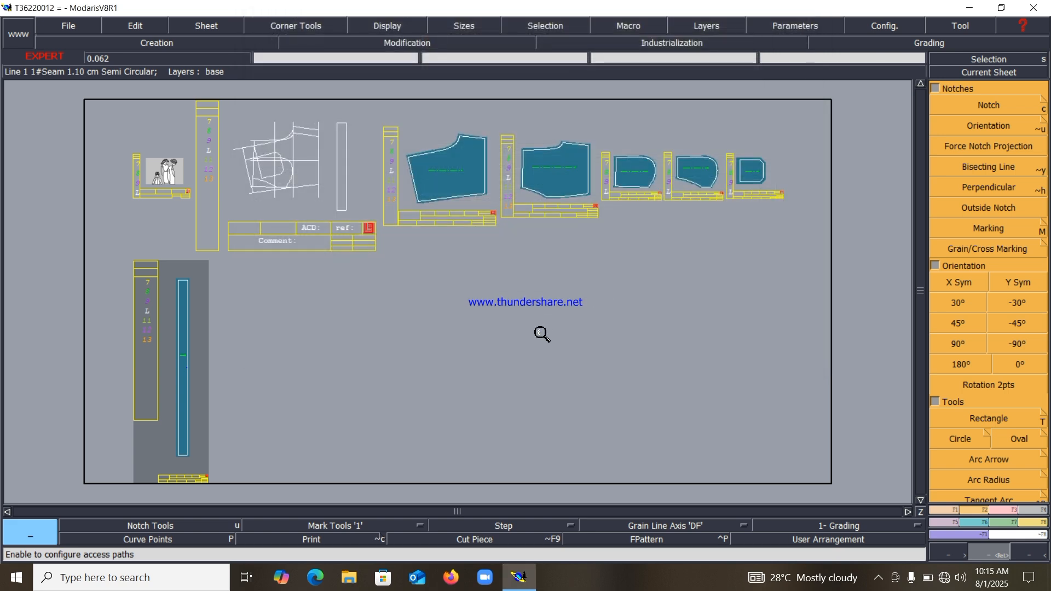
key("ctrl+s")
left_click(429, 368)
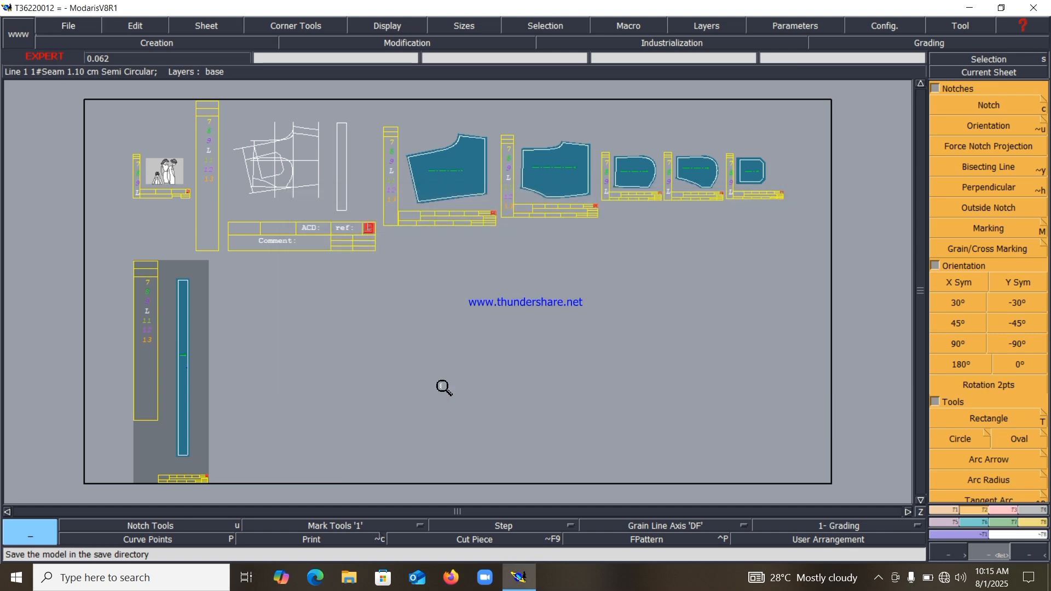
left_click(879, 577)
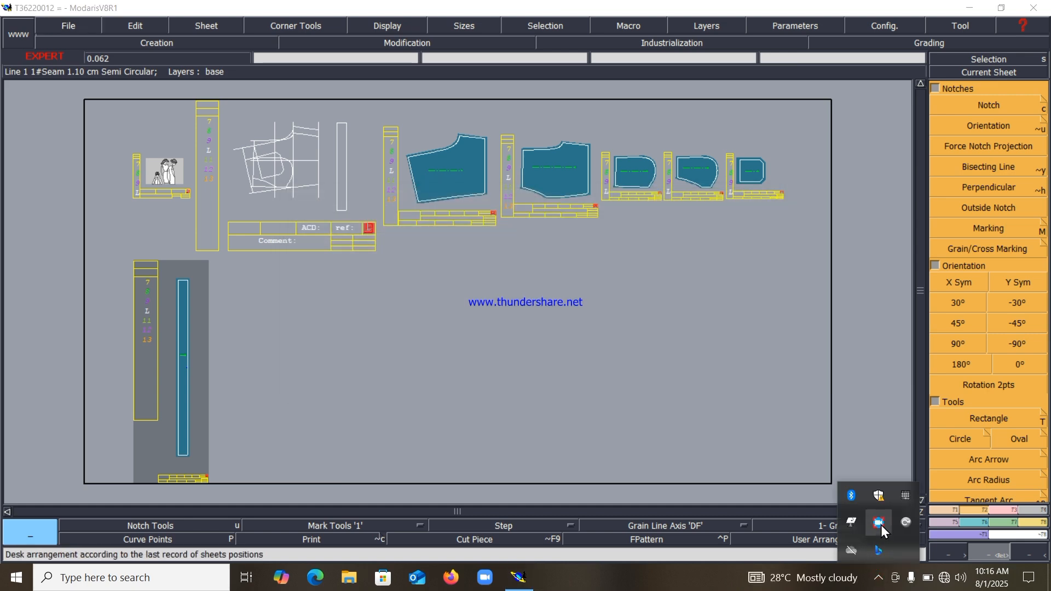